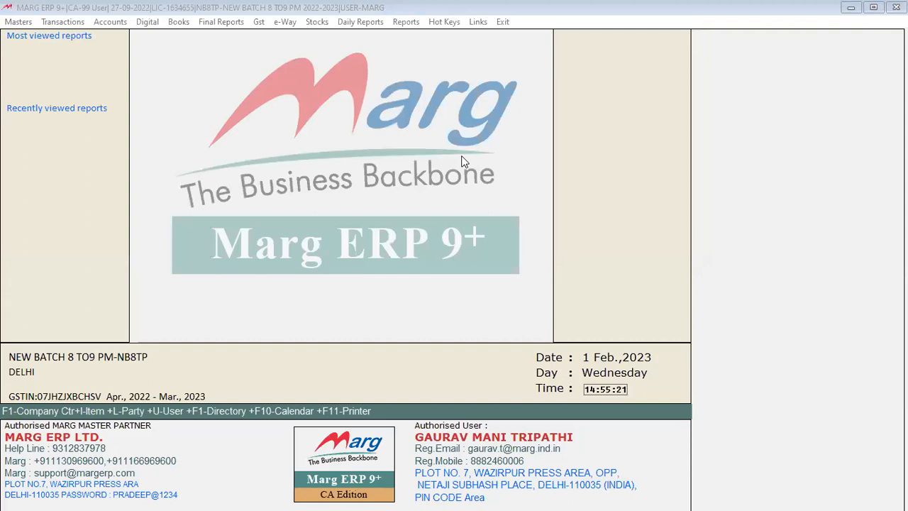
Switch to the Marg assignment document in Word and read through the company creation questions down to Assignment-2
click(440, 6)
click(853, 9)
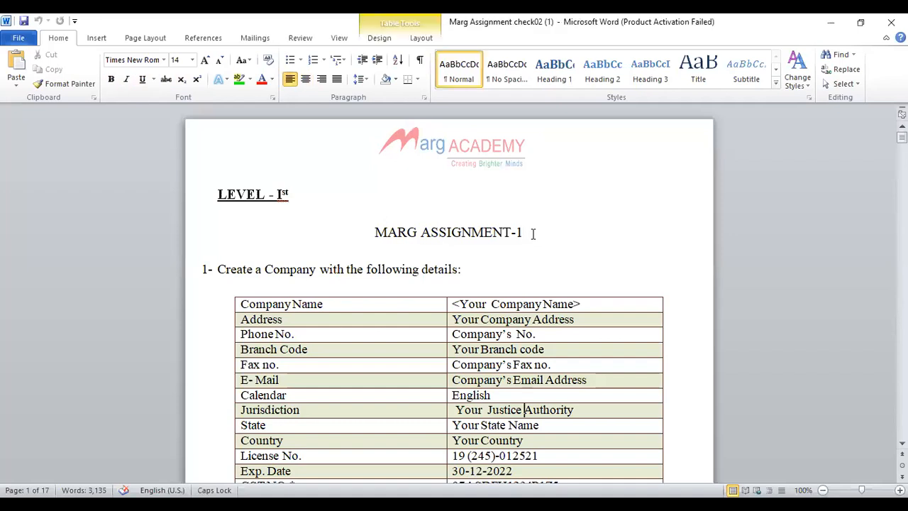
scroll(532, 233, down, 13)
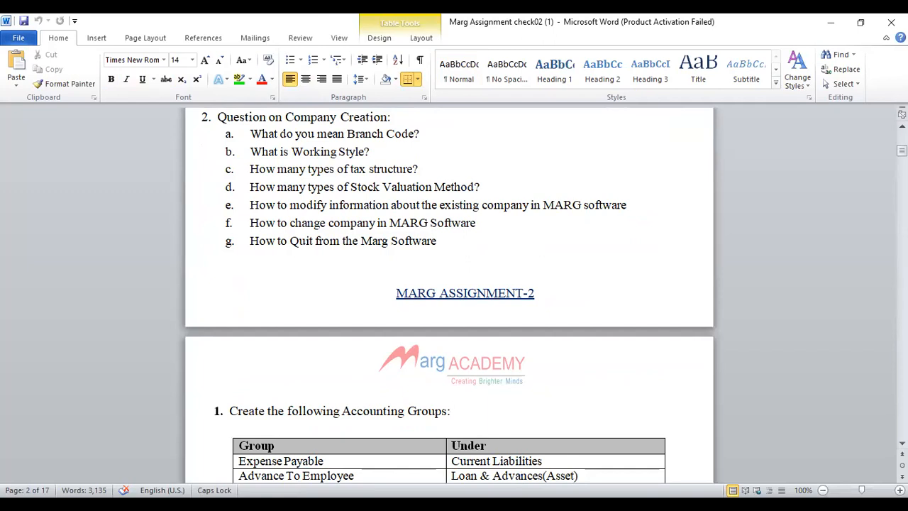
Switch to Marg ERP and open a new GST Inward (Expenses) journal voucher
key(alt+Tab)
click(122, 23)
key(Down)
key(Down)
key(Up)
key(Right)
key(Down)
key(Down)
key(Down)
key(Down)
key(Down)
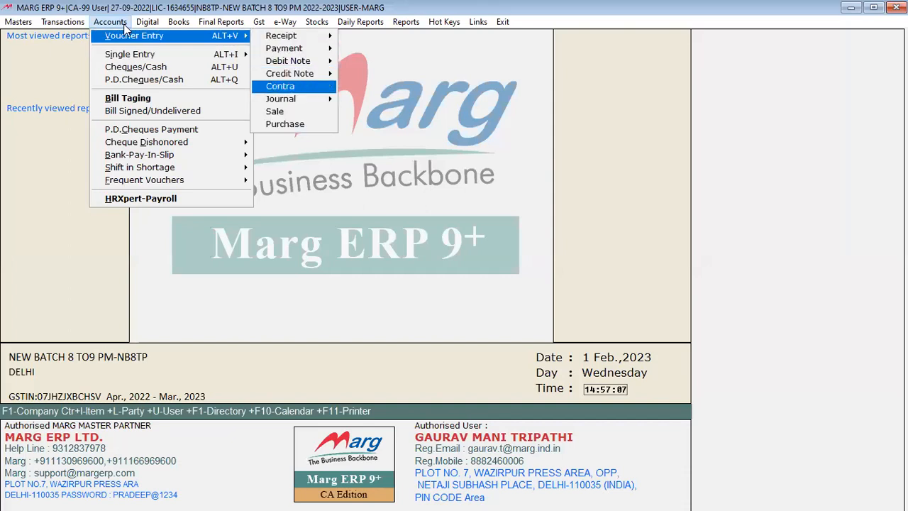
key(Right)
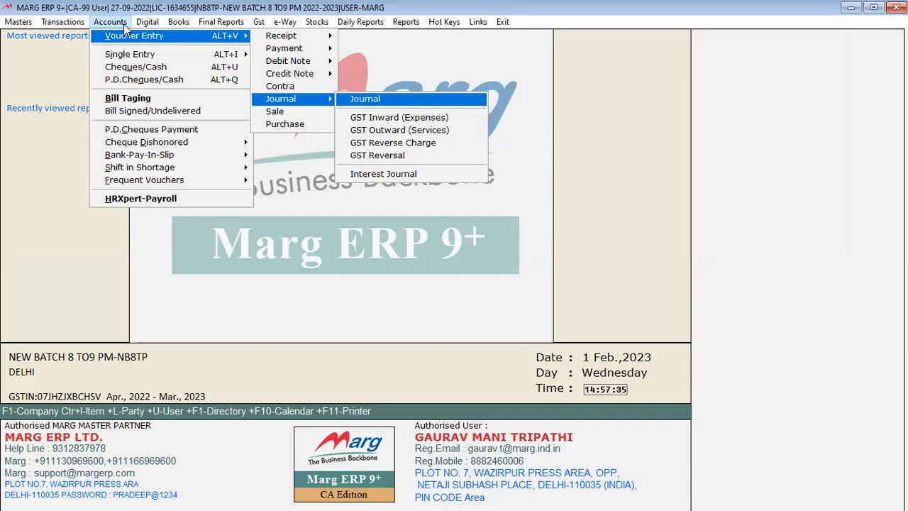
key(Down)
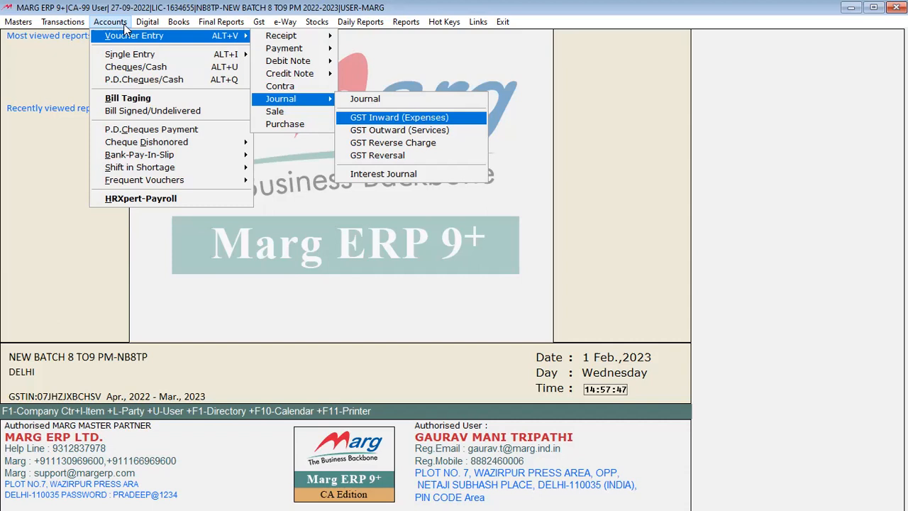
key(Return)
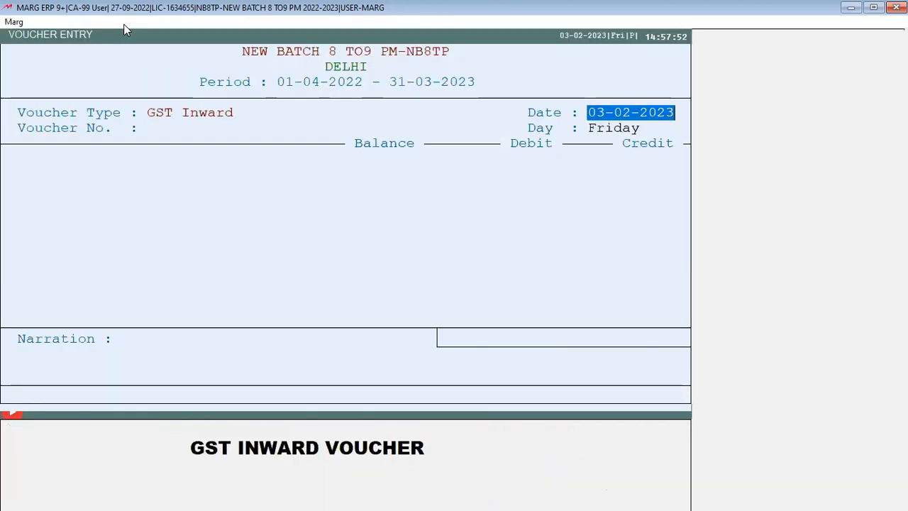
key(Return)
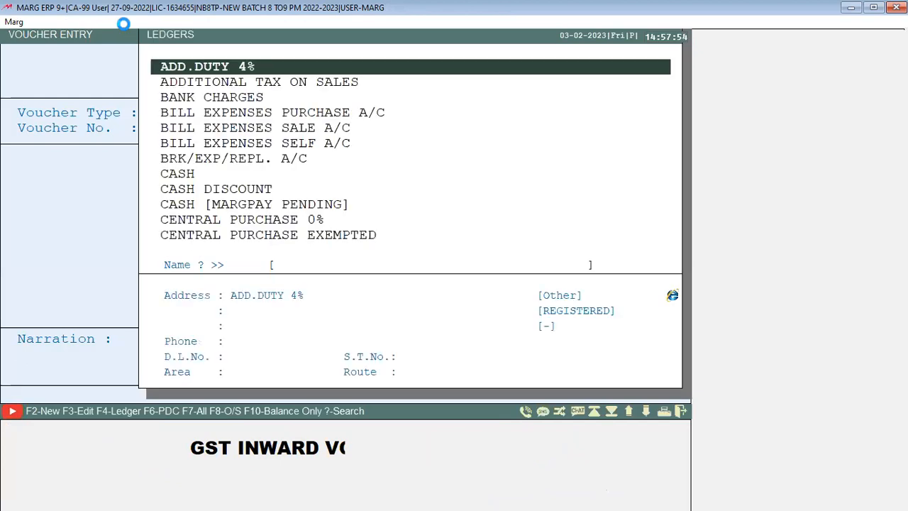
key(Down)
key(Down)
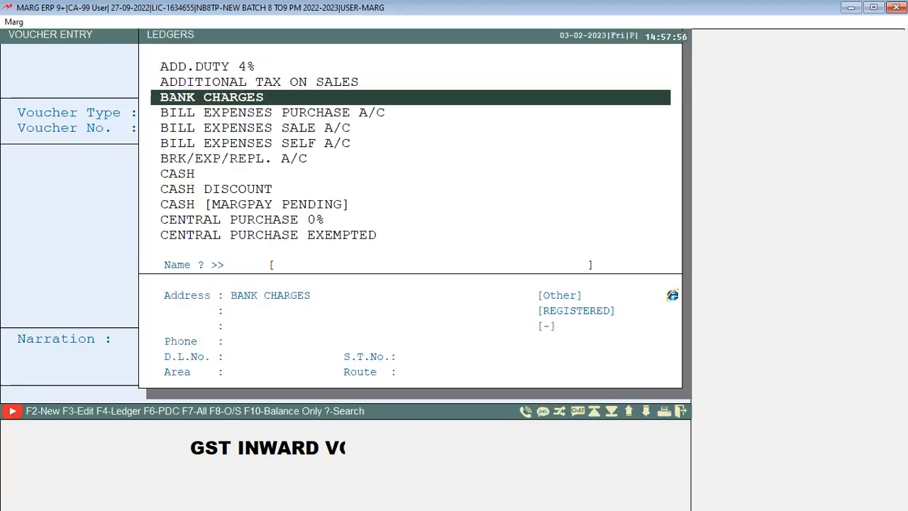
key(Up)
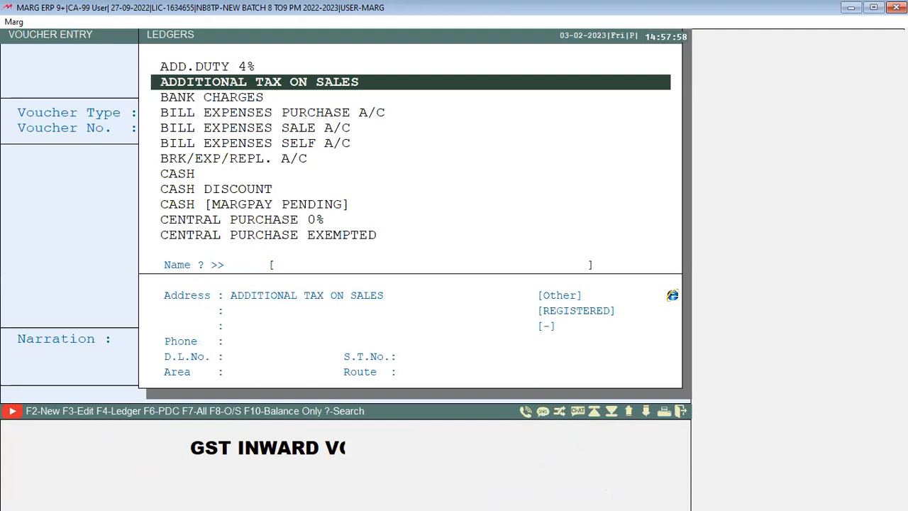
key(F2)
key(Up)
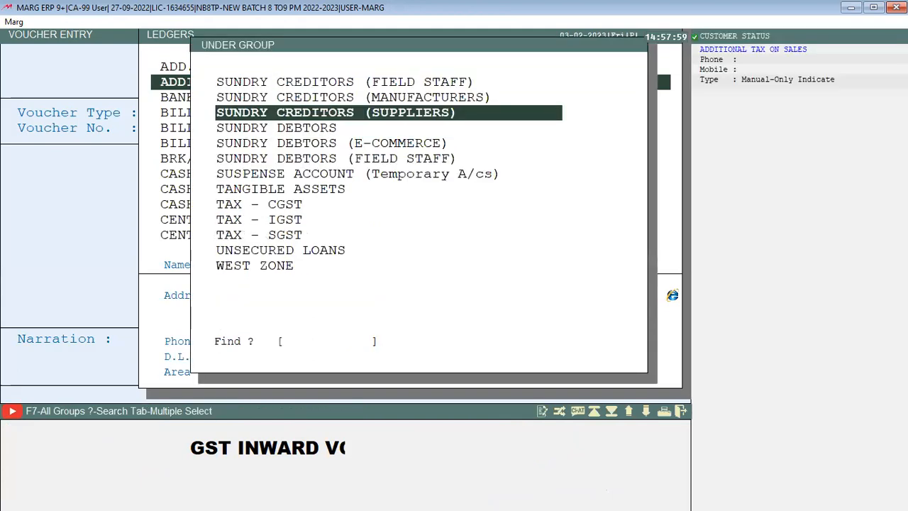
key(Return)
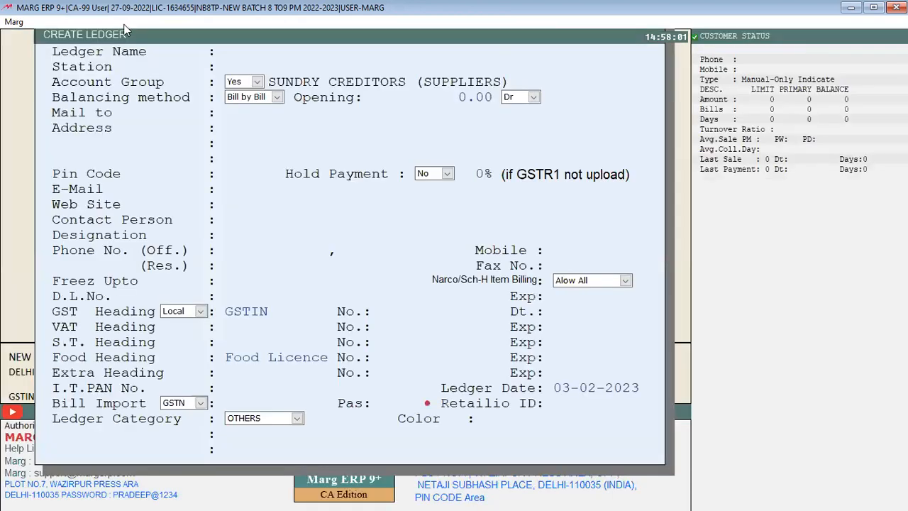
key(Escape)
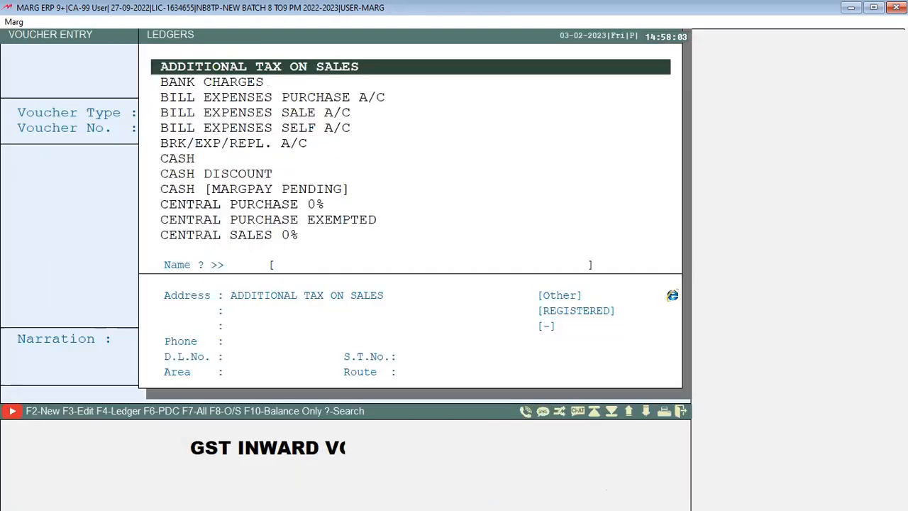
key(Escape)
Accept the voucher date and create a supplier ledger under Sundry Creditors (Suppliers), entering the supplier's name and GSTIN
key(Return)
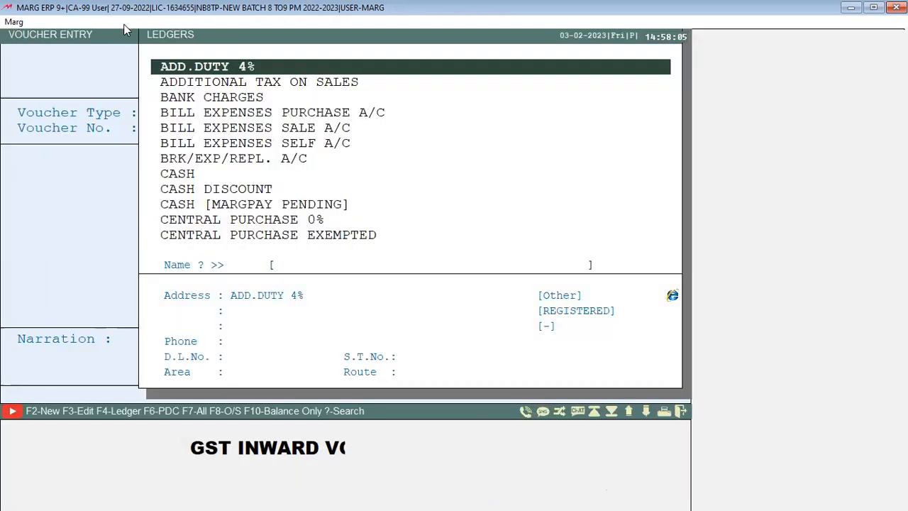
key(F2)
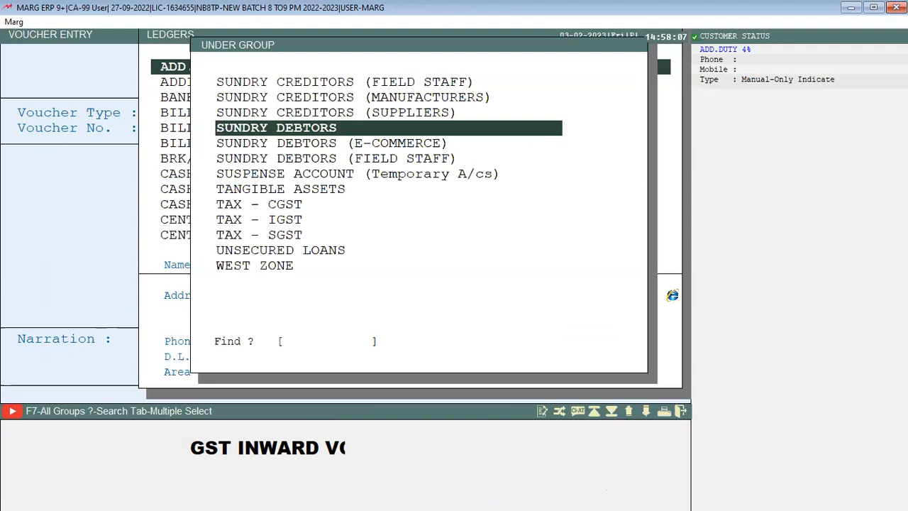
key(Up)
key(Return)
text(HARIOM)
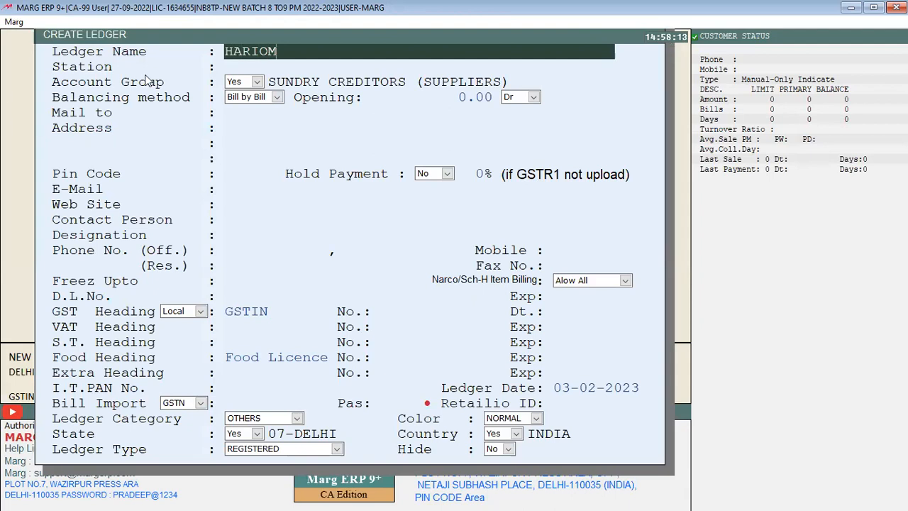
click(400, 314)
text(07SDBNJSFJ)
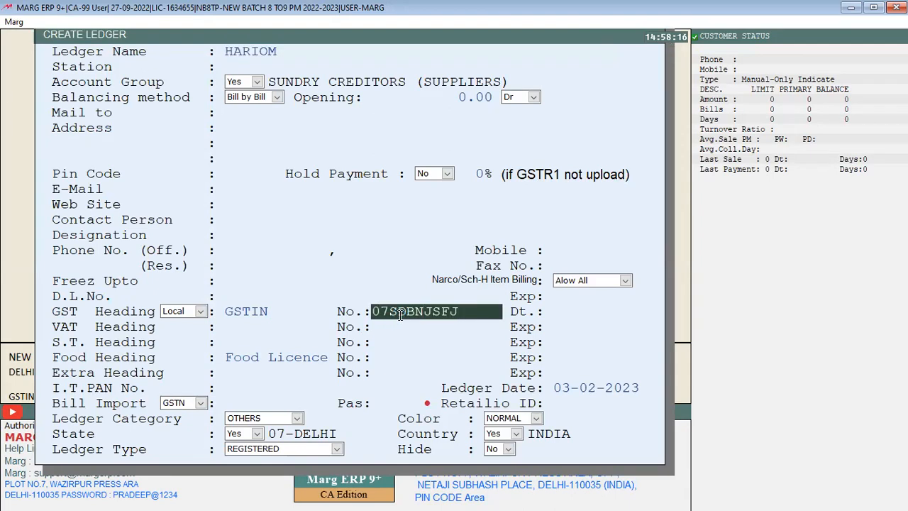
key(ctrl+w)
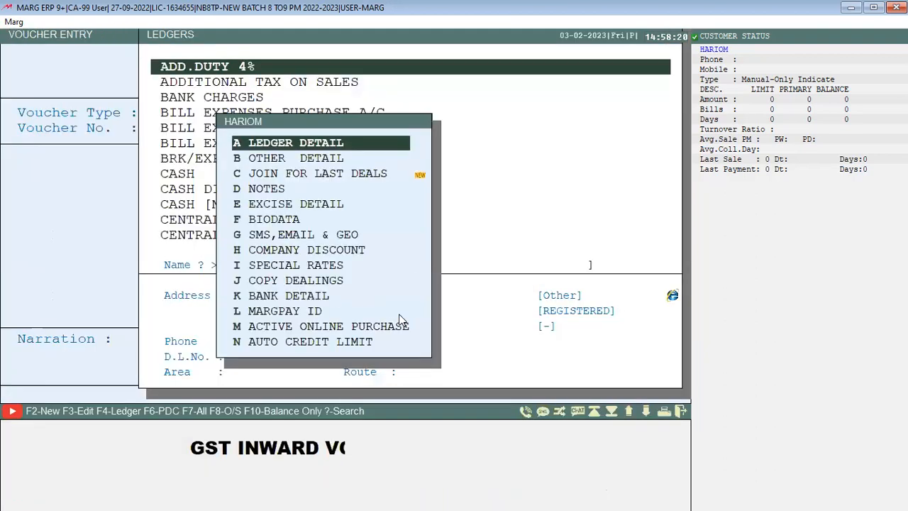
key(Escape)
Choose the new supplier as the voucher party, keeping the Local tax type and the proposed bill number
key(Return)
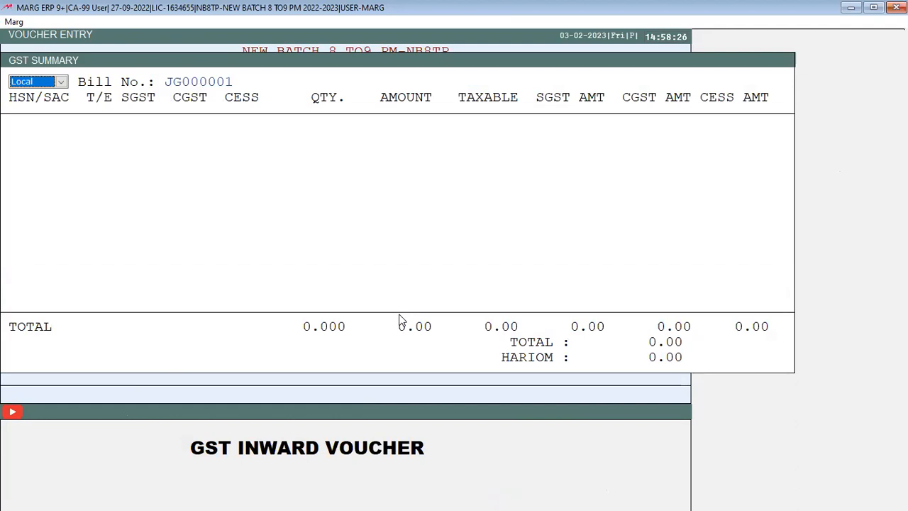
key(Return)
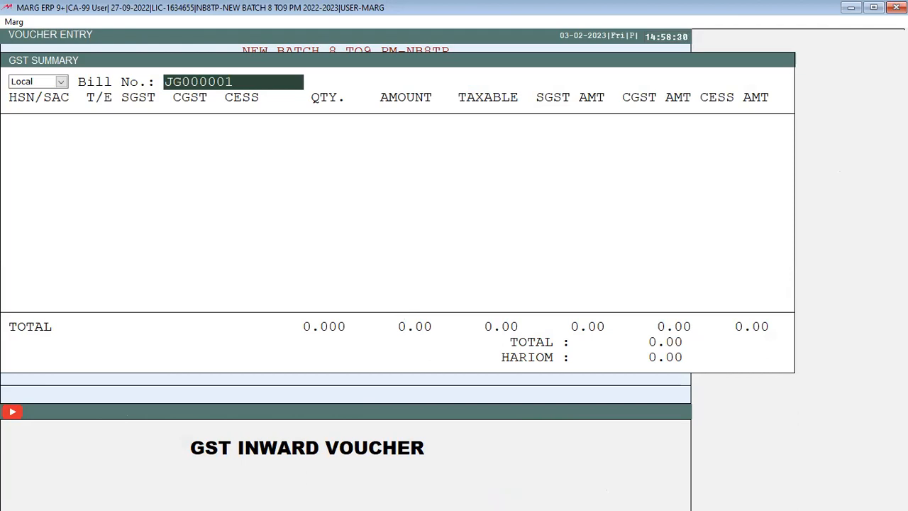
key(Return)
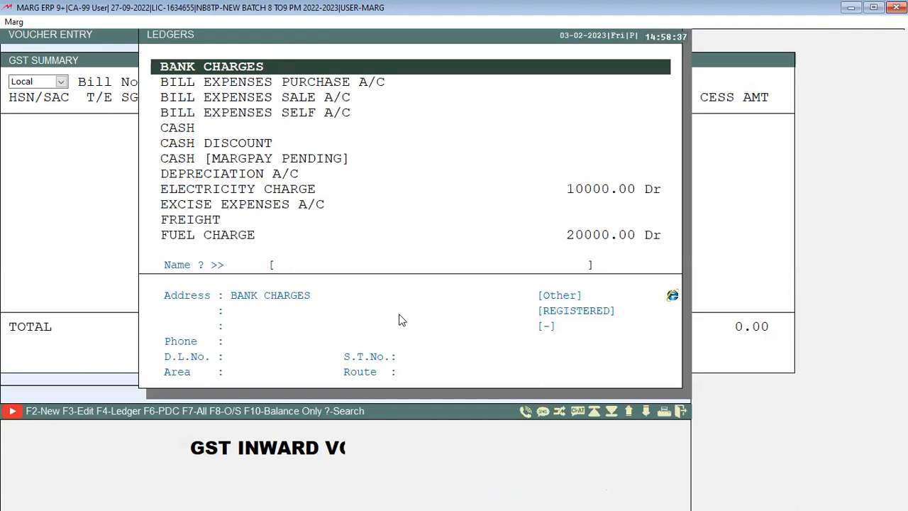
Create a ledger named INVERTOR under the Fixed Assets group for the voucher's purchase line
key(F2)
text(F)
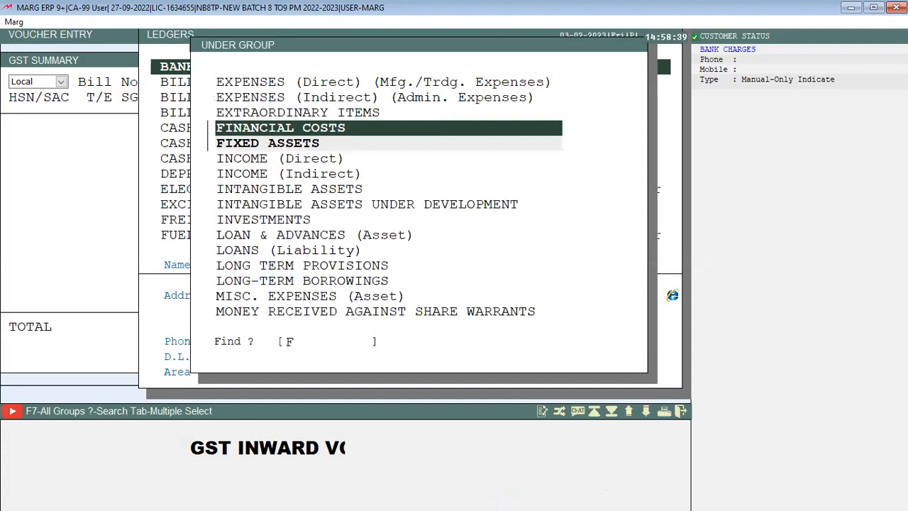
key(Down)
key(Return)
text(INVERTOR)
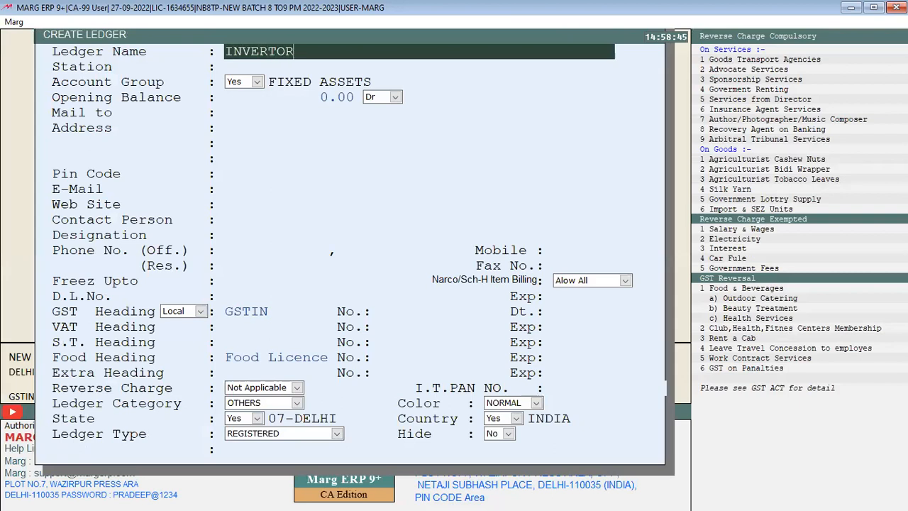
key(Page_Down)
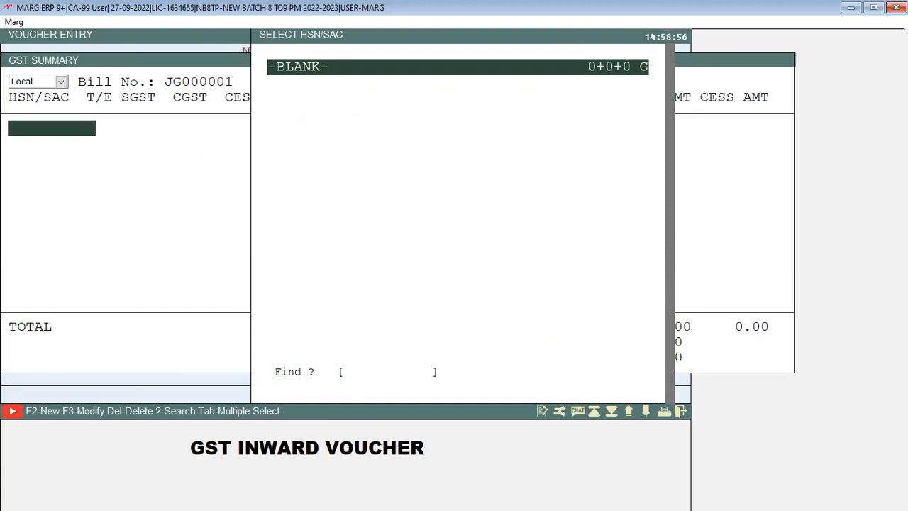
Create HSN/SAC code 2525 of type Goods with 9% SGST, 9% CGST and 18% IGST, leaving the cess at 0
key(F2)
text(2)
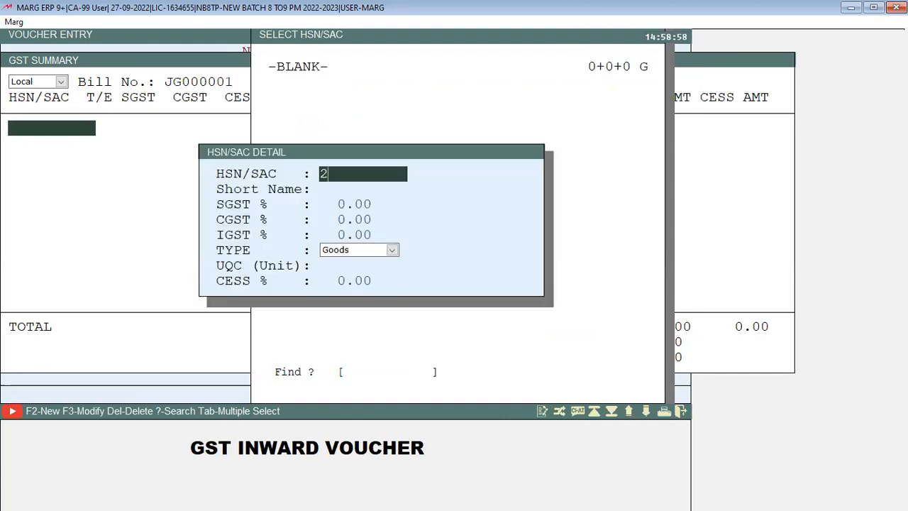
text(525)
key(Return)
key(Return)
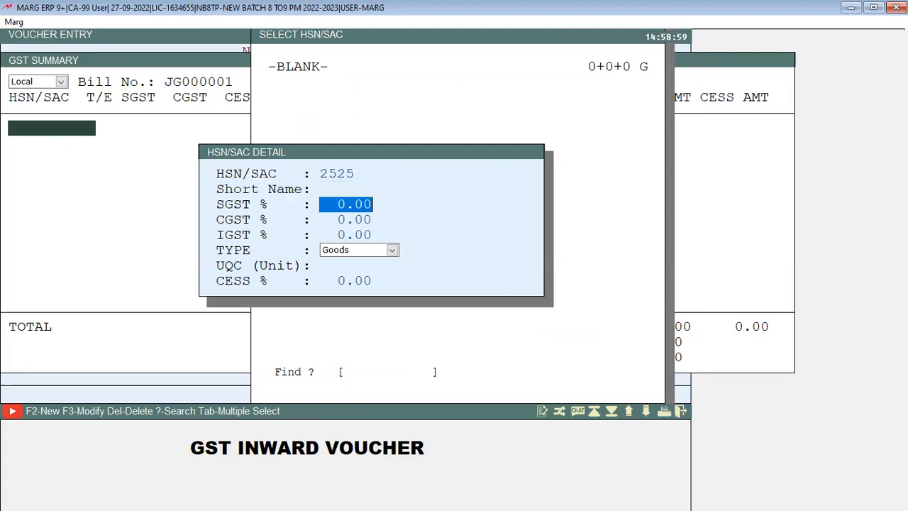
text(9 .)
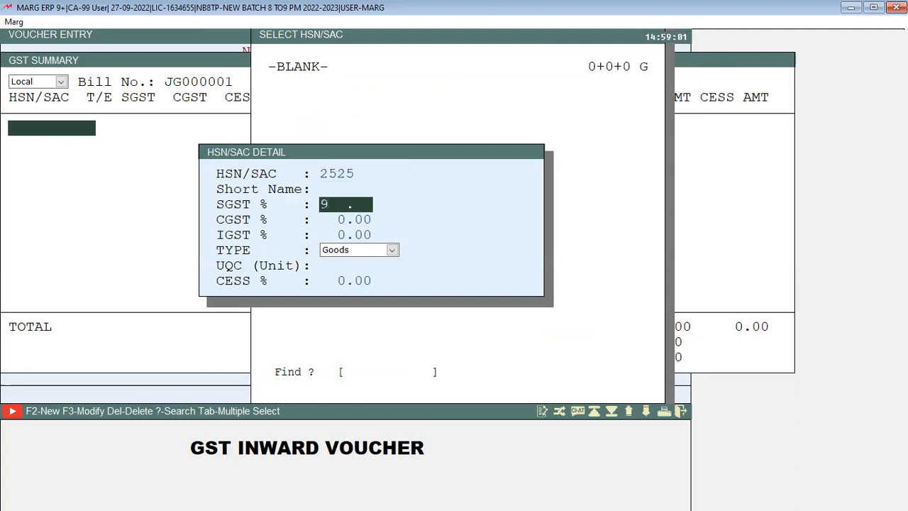
key(Return)
key(Return)
key(Return)
key(Return)
key(Return)
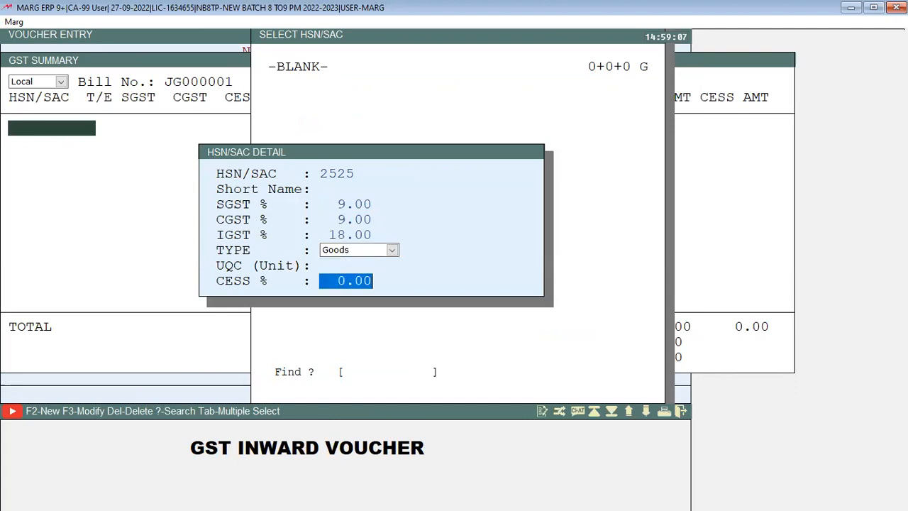
key(Return)
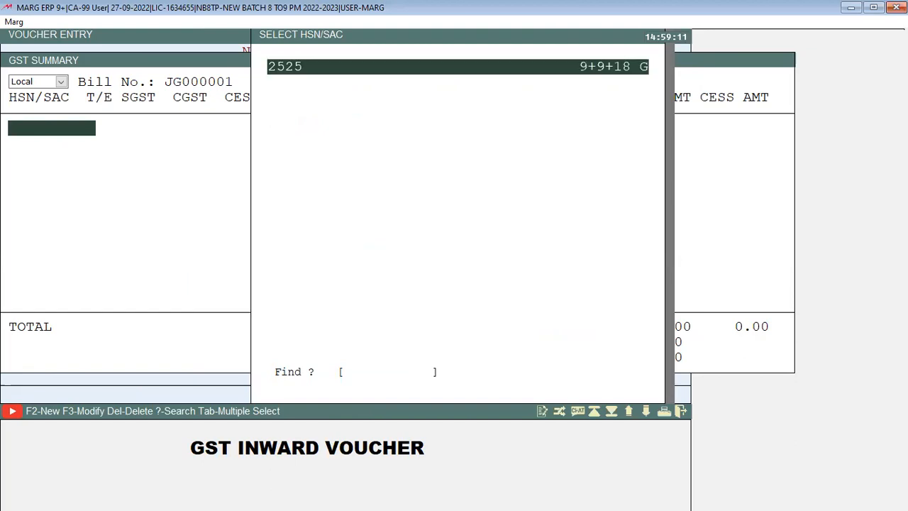
Apply HSN/SAC 2525 to the INVERTOR line and set its amount to 20000 before tax
key(Return)
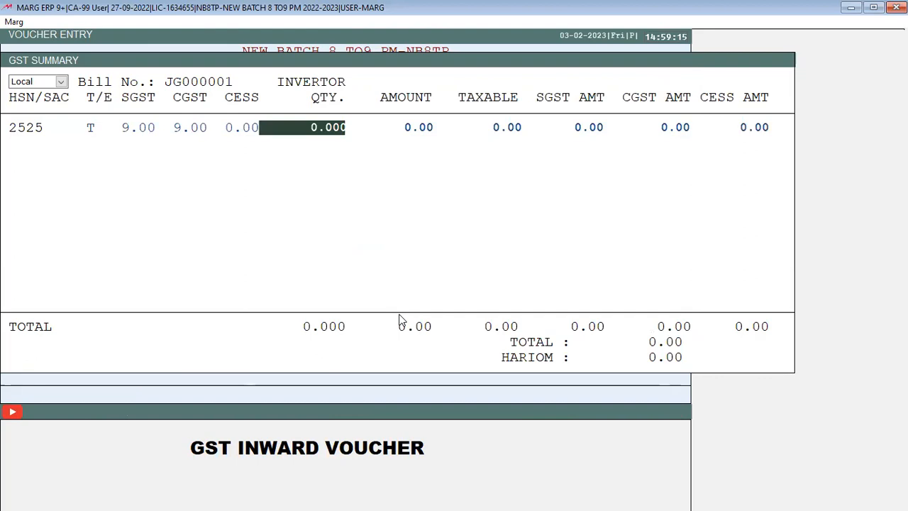
key(Return)
text(20000)
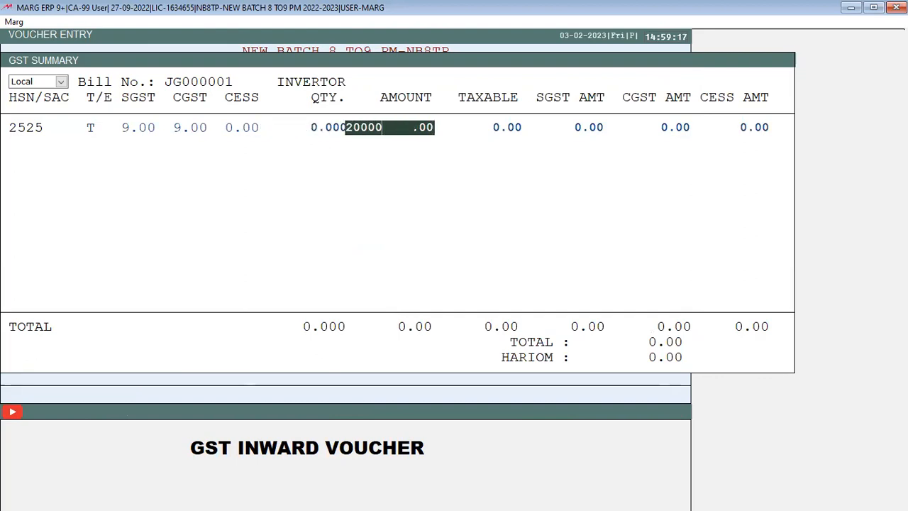
key(Return)
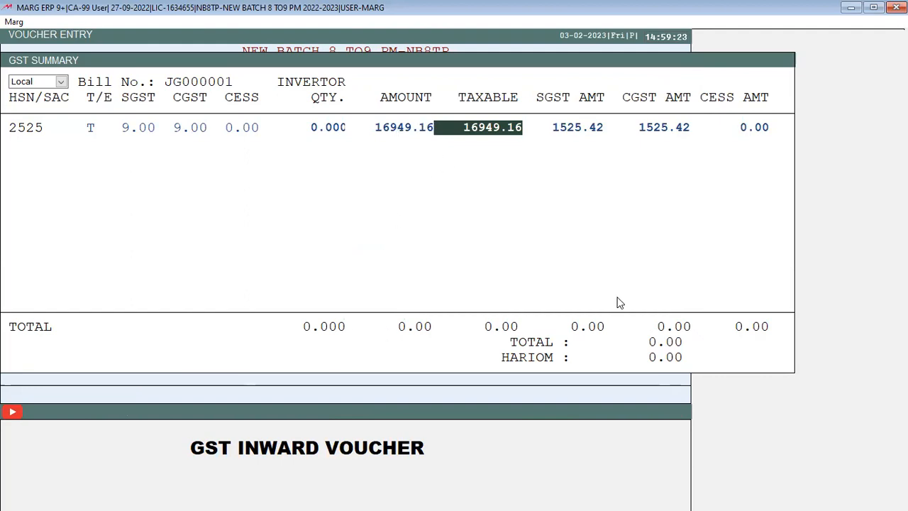
key(Left)
text(20000)
key(Return)
key(Return)
key(Return)
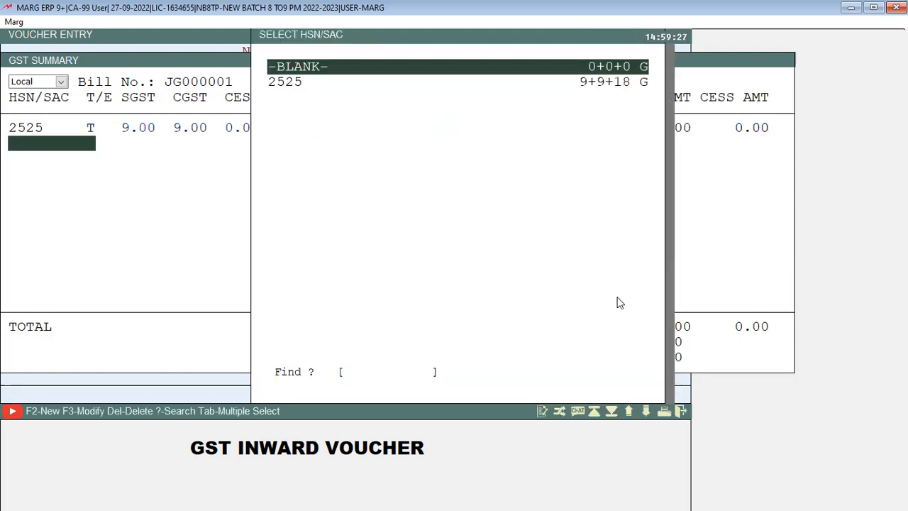
key(Escape)
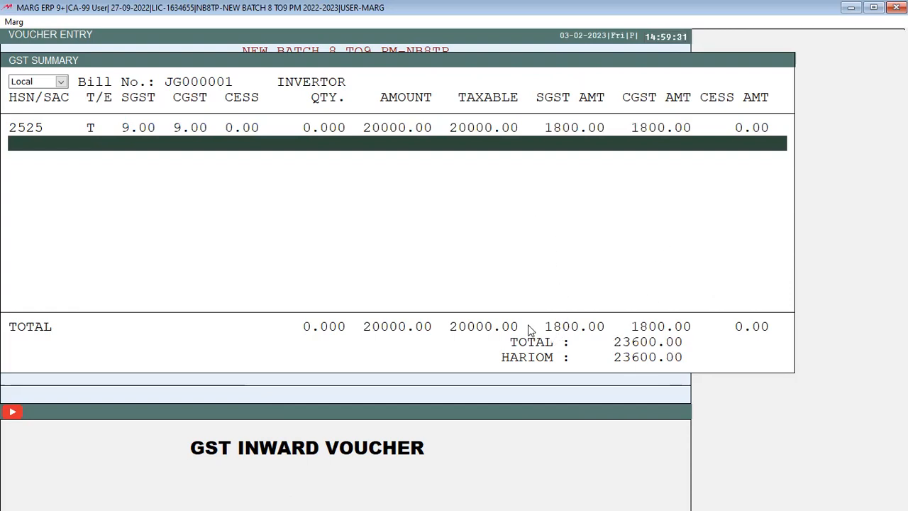
Reopen the 2525 line and recheck its tax rates, amount and taxable value
key(Up)
key(Return)
key(Return)
key(Return)
key(Return)
key(Return)
key(Return)
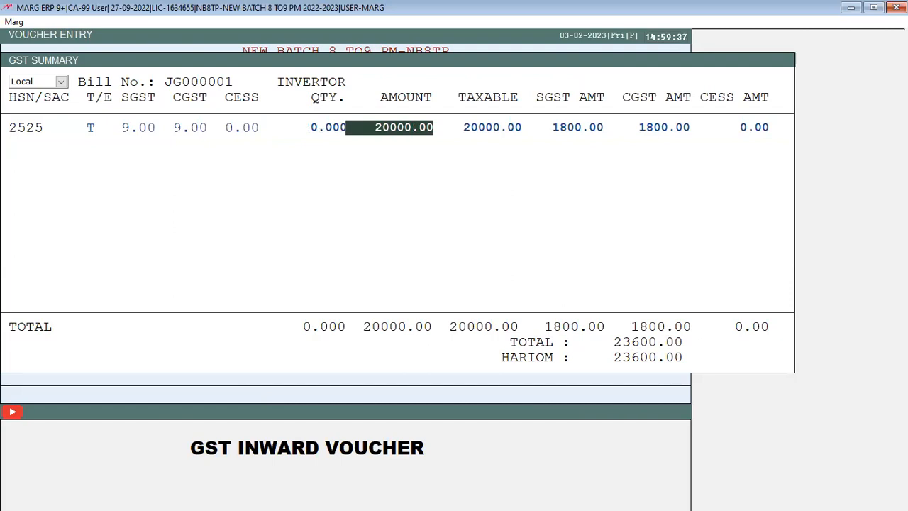
key(Return)
key(Left)
key(Return)
key(Return)
key(Return)
key(Return)
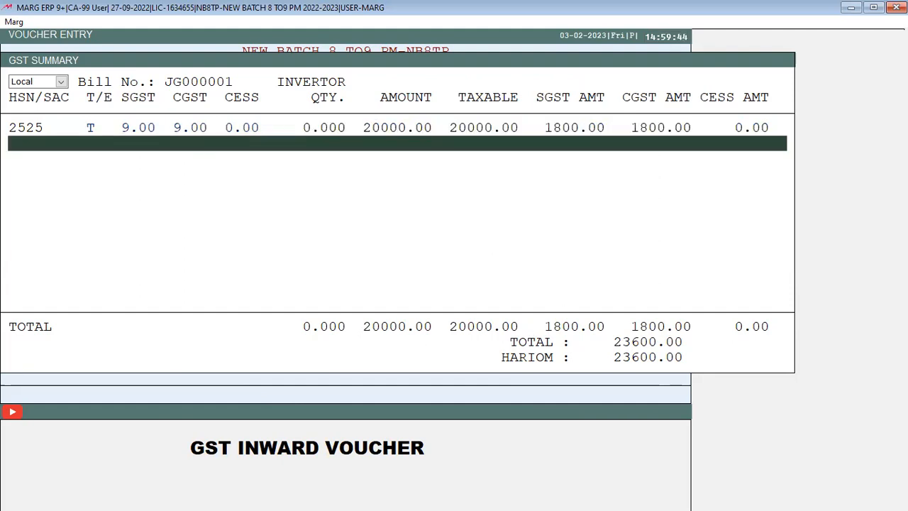
Accept the GST summary to post INVERTOR with its 9% SGST and CGST purchase tax lines, and exit the voucher without saving
key(Return)
key(Return)
key(Return)
key(Return)
key(Return)
key(Return)
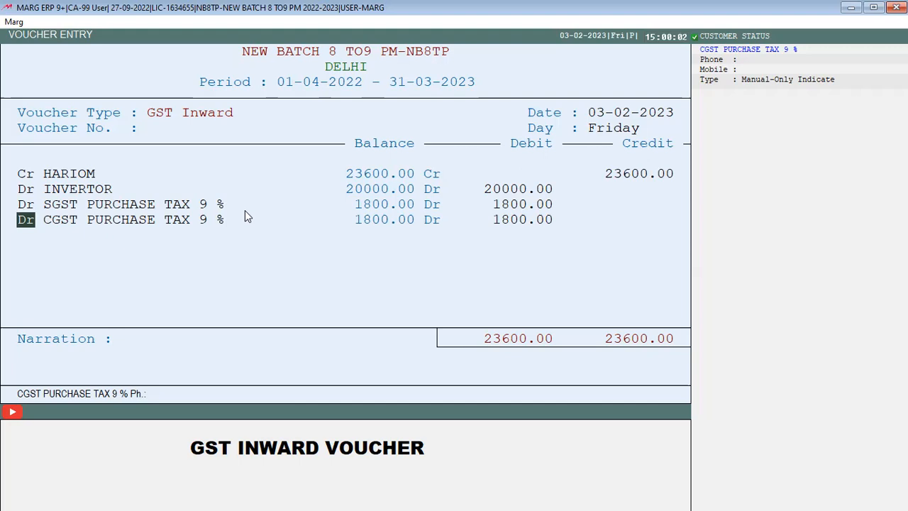
key(Escape)
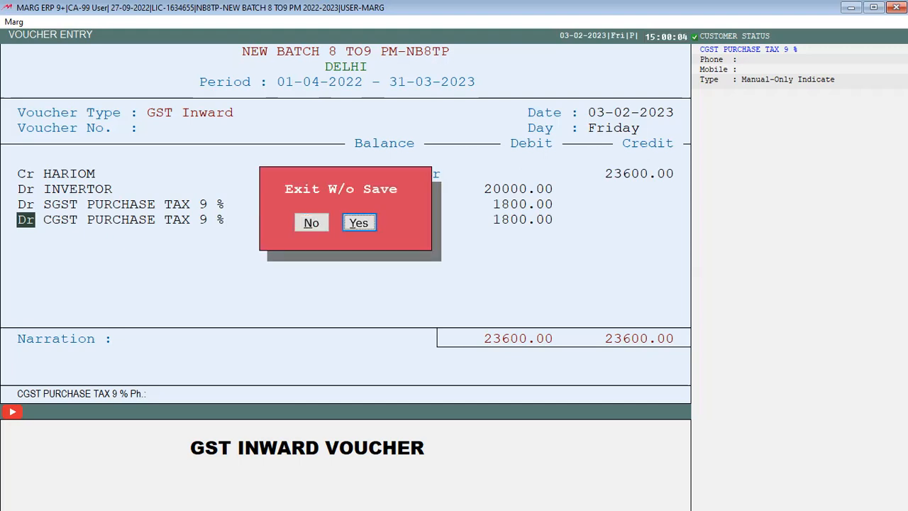
key(Return)
Start another voucher for the same supplier and INVERTOR, applying HSN/SAC 2525 with 20000 as the tax-inclusive amount
key(Return)
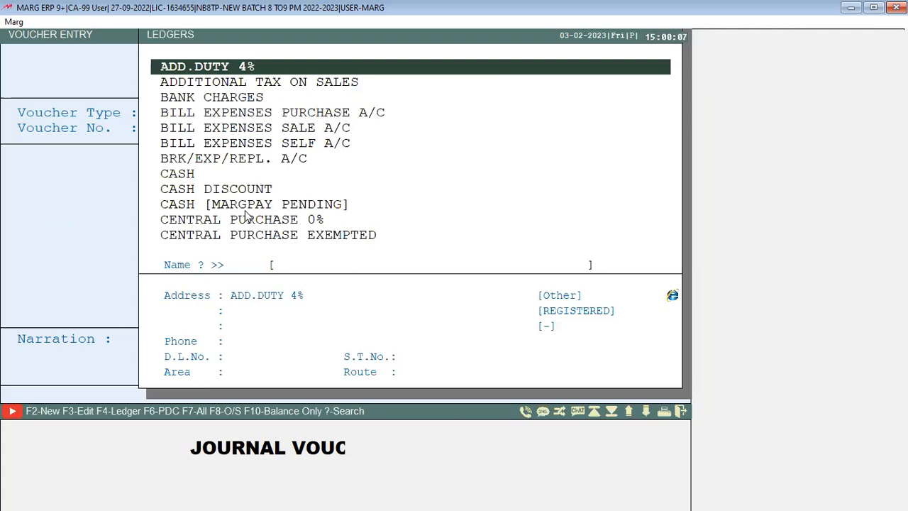
text(H)
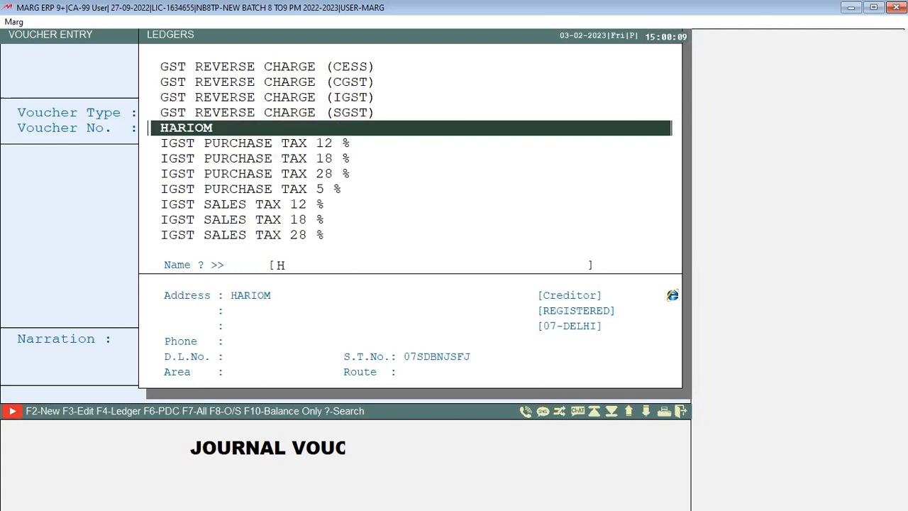
key(Return)
key(Return)
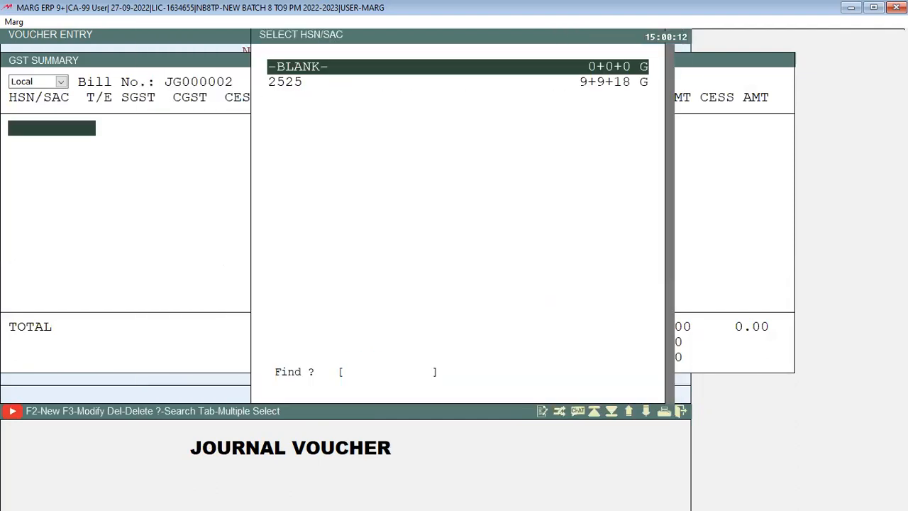
key(Down)
key(Return)
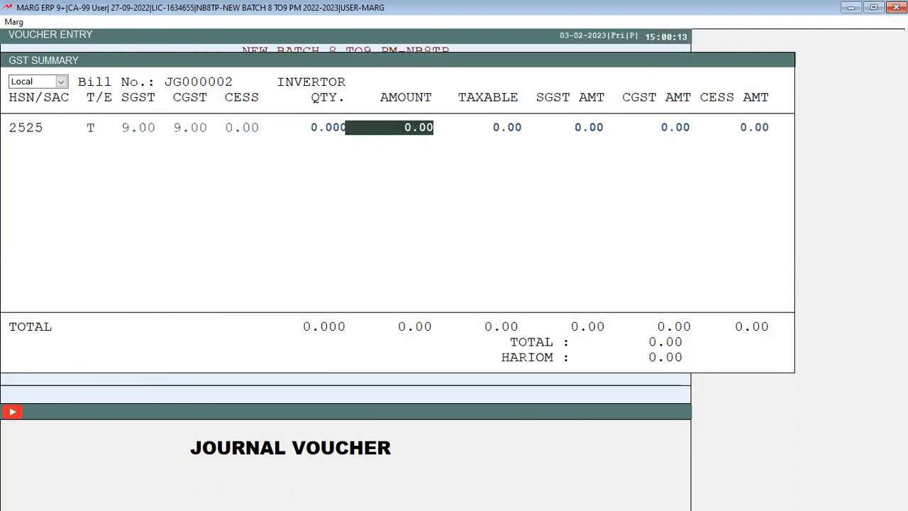
text(20000)
key(Return)
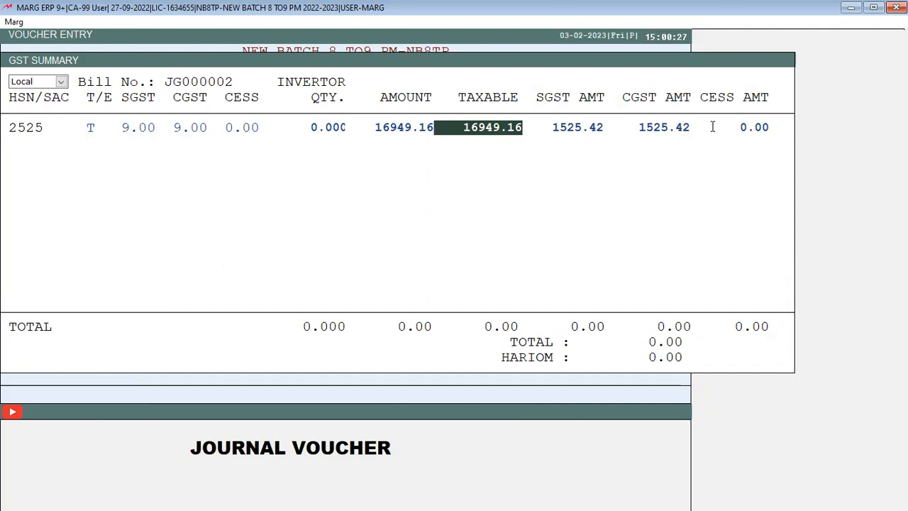
Set the 2525 line's amount to 20000 before tax and accept its taxable value and tax amounts
key(Left)
text(20000)
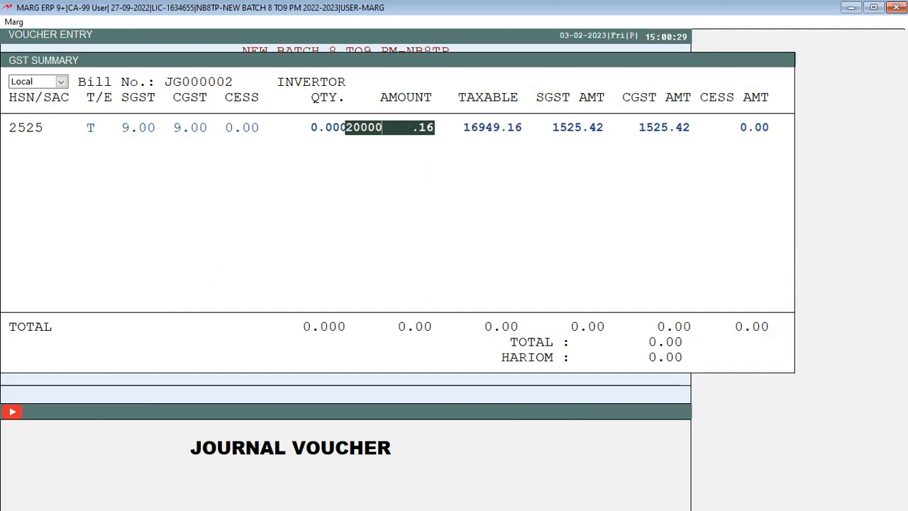
key(Return)
key(Return)
key(Return)
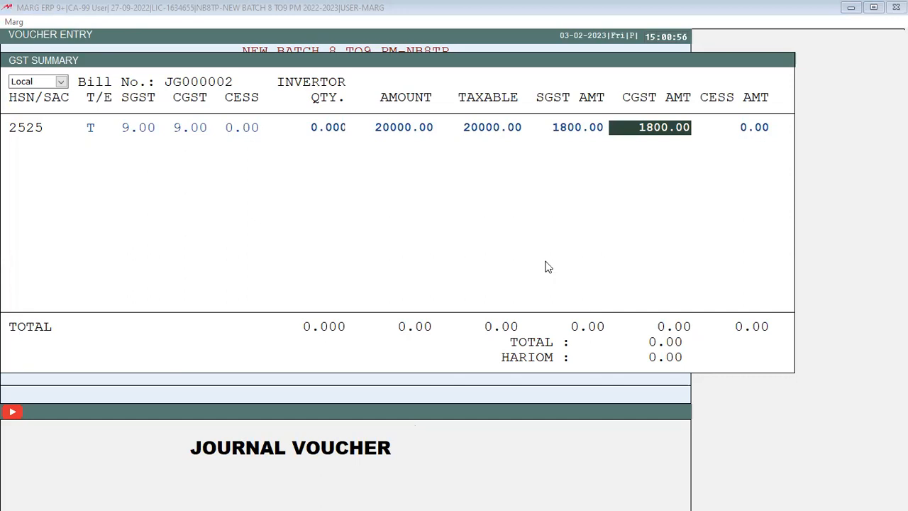
click(464, 5)
key(Return)
key(Return)
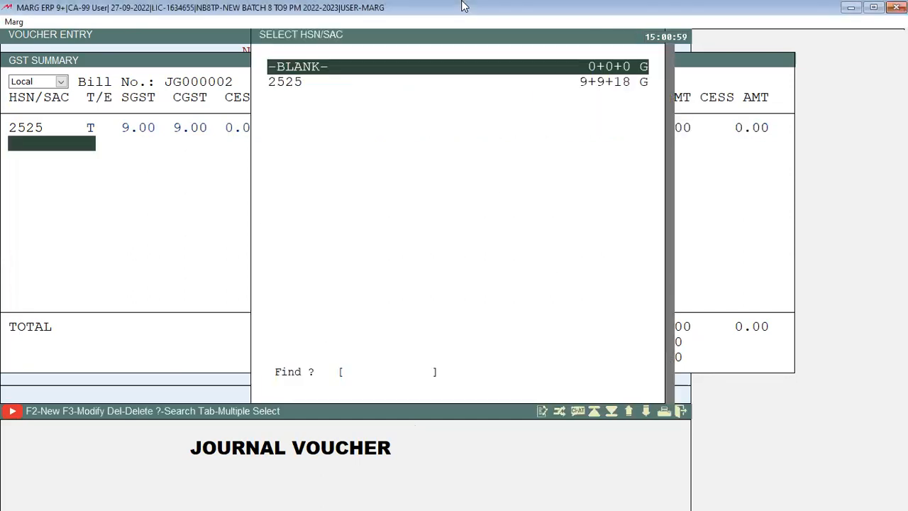
Close the HSN/SAC list, discard the voucher without saving and return to the main screen
key(Escape)
key(Escape)
key(Return)
key(Escape)
key(Escape)
key(Escape)
key(Return)
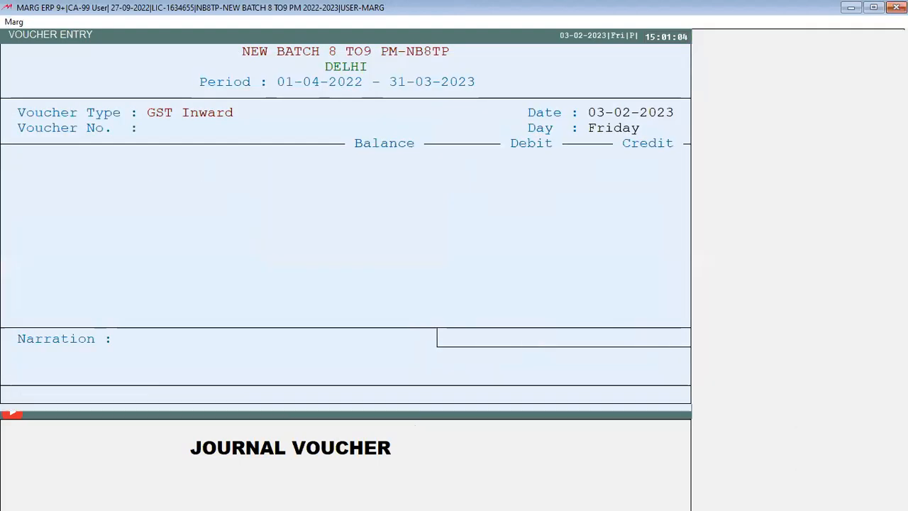
key(Escape)
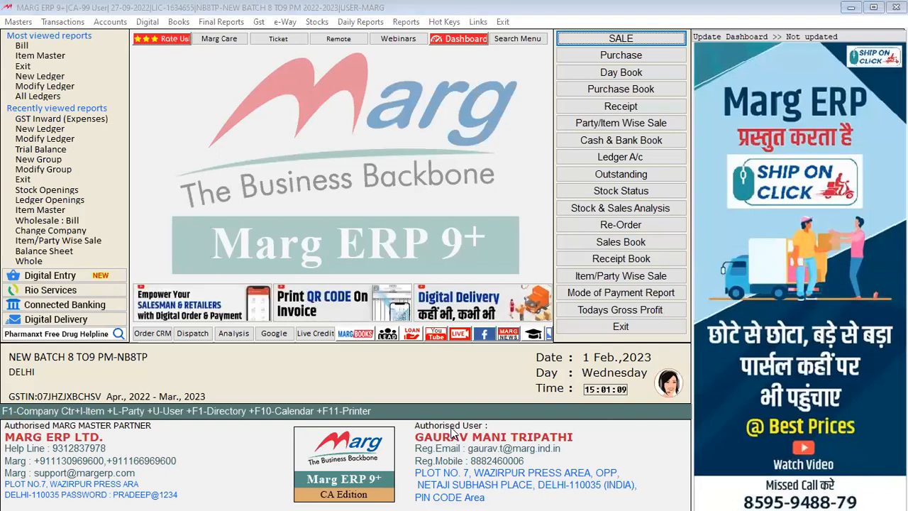
Switch to the Marg Assignment check02 document in Word and review its accounting group and ledger opening balance tables
key(alt+Tab)
key(Down)
key(Down)
key(Down)
key(Down)
key(Down)
key(Down)
key(Down)
key(Down)
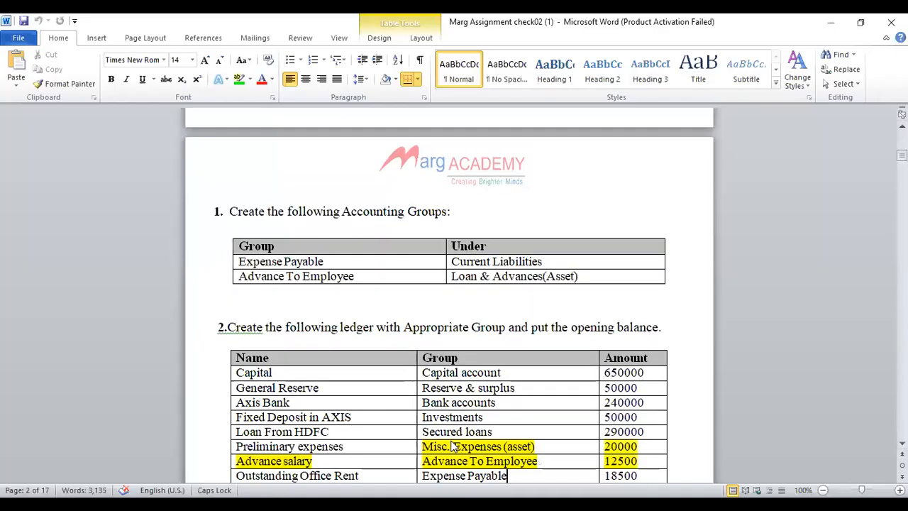
key(Down)
key(Down)
key(Down)
key(Down)
key(Down)
key(Down)
key(Down)
key(Down)
key(Down)
key(Down)
key(Down)
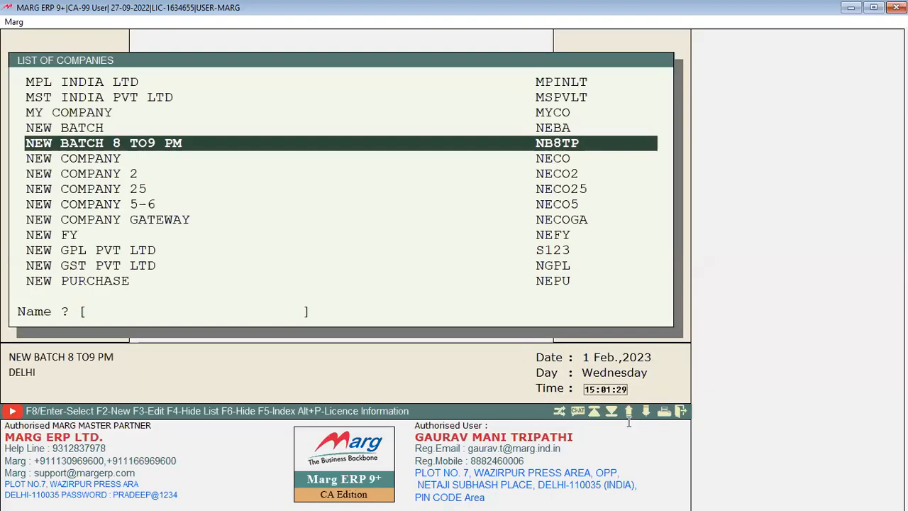
Open the company GAURAV ASSIGNMENT PVT LTD in Marg ERP and dismiss the business type and Liveasy offer windows
text(GA)
key(Down)
key(Down)
key(Down)
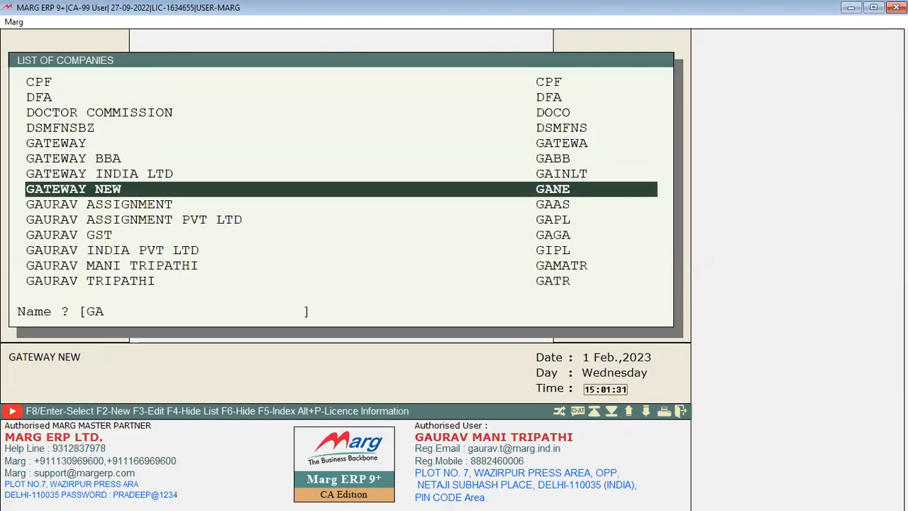
key(Down)
key(Down)
key(Return)
key(Return)
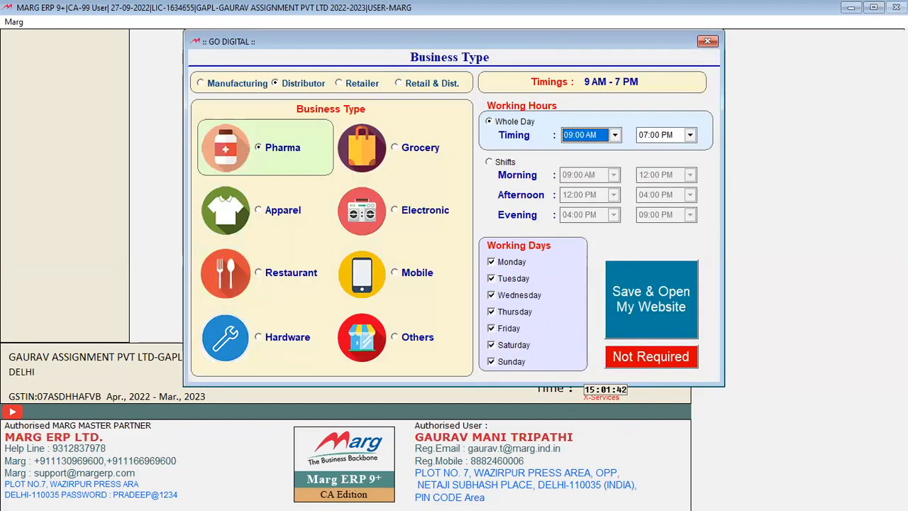
key(Escape)
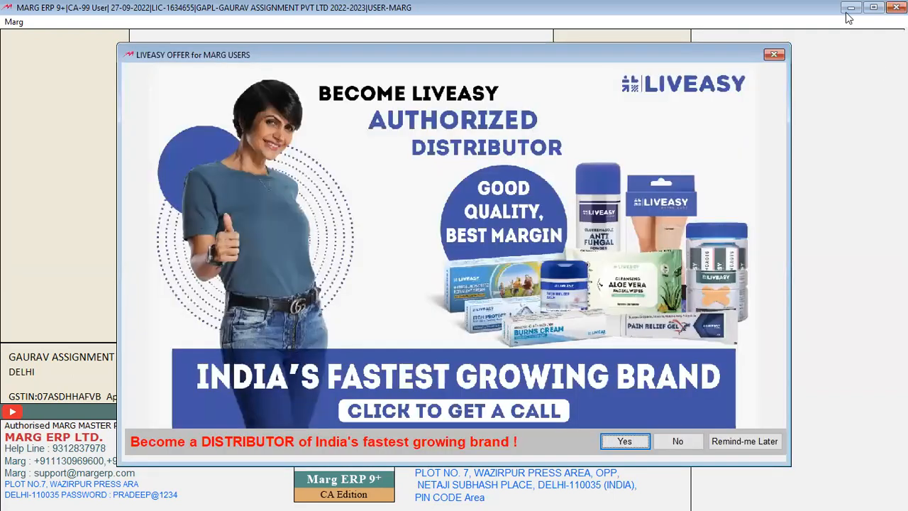
click(773, 55)
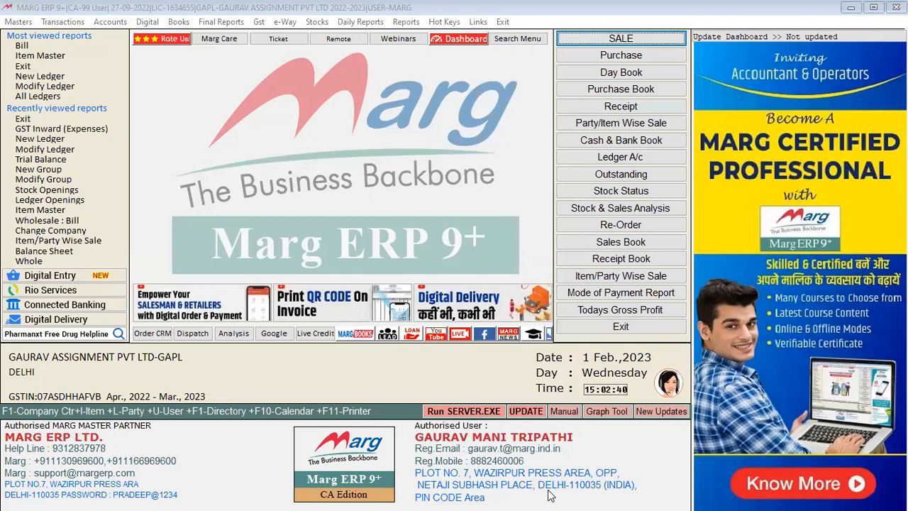
Open the list for modifying ledgers and restrict it to ledgers that have a balance
click(270, 5)
key(alt)
key(Return)
key(Return)
key(Return)
key(Down)
key(Return)
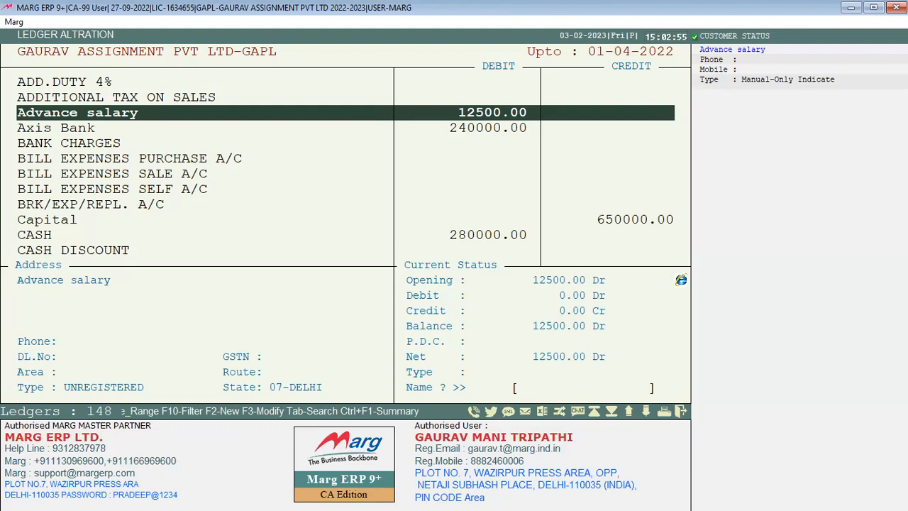
key(asterisk)
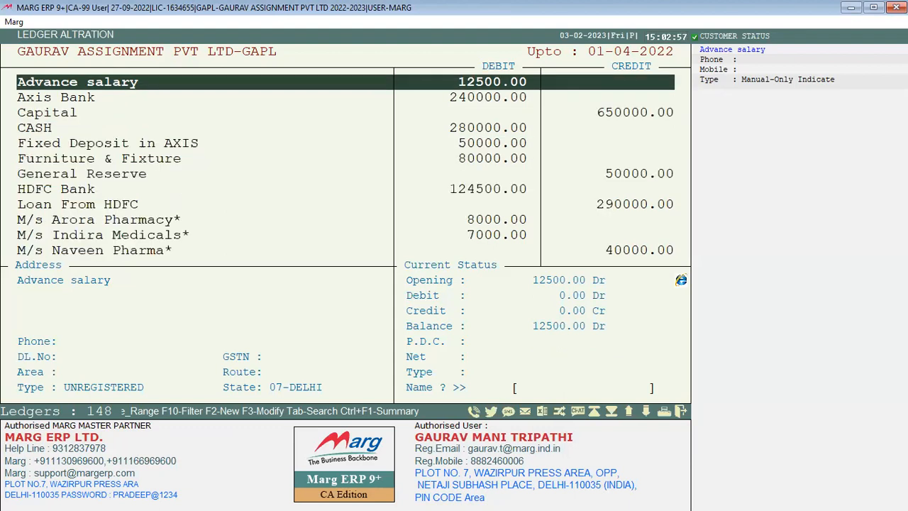
Review the existing ledgers and their opening balances from Advance salary down to Office Equipment
key(Down)
key(Down)
key(Down)
key(Down)
key(Down)
key(Down)
key(Down)
key(Down)
key(Down)
key(Down)
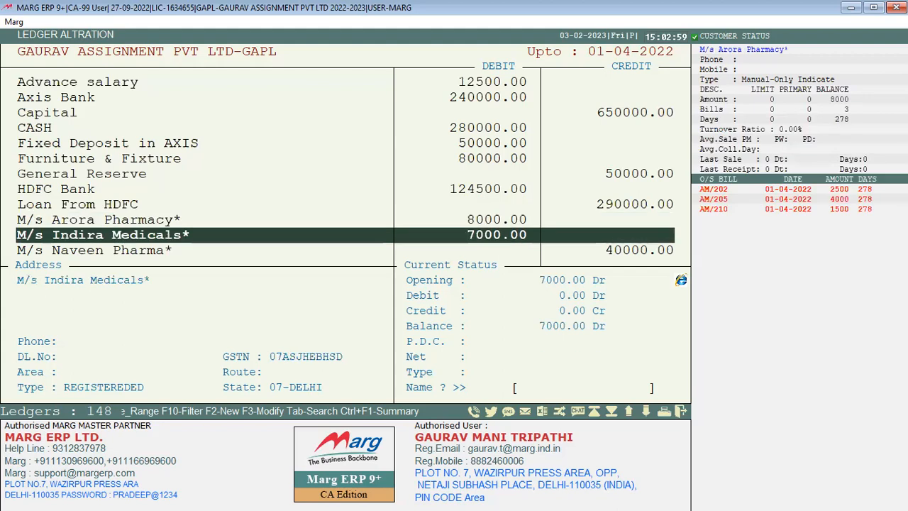
key(Down)
key(Down)
key(Down)
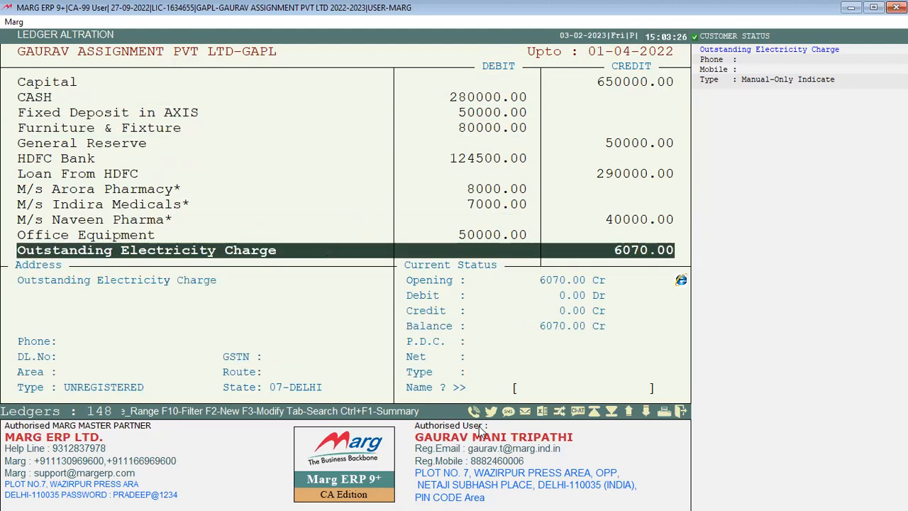
key(Up)
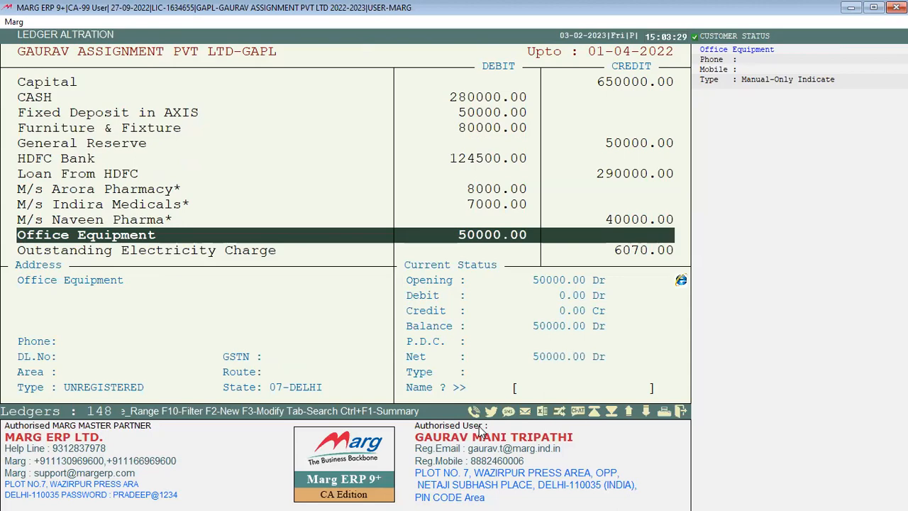
Switch to the Word assignment and copy the ledger name M/s Gagan Medicos* from the ledger table
key(alt+Tab)
click(239, 327)
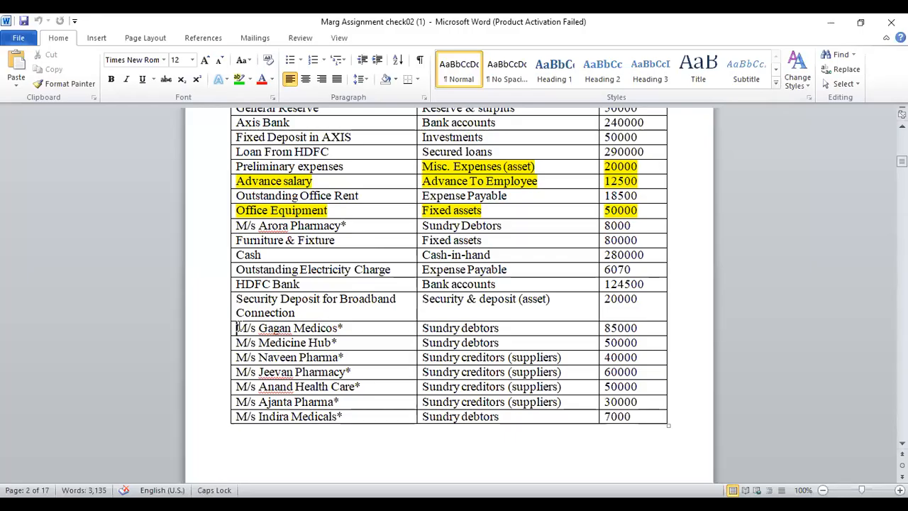
drag(239, 327, 368, 329)
key(ctrl+c)
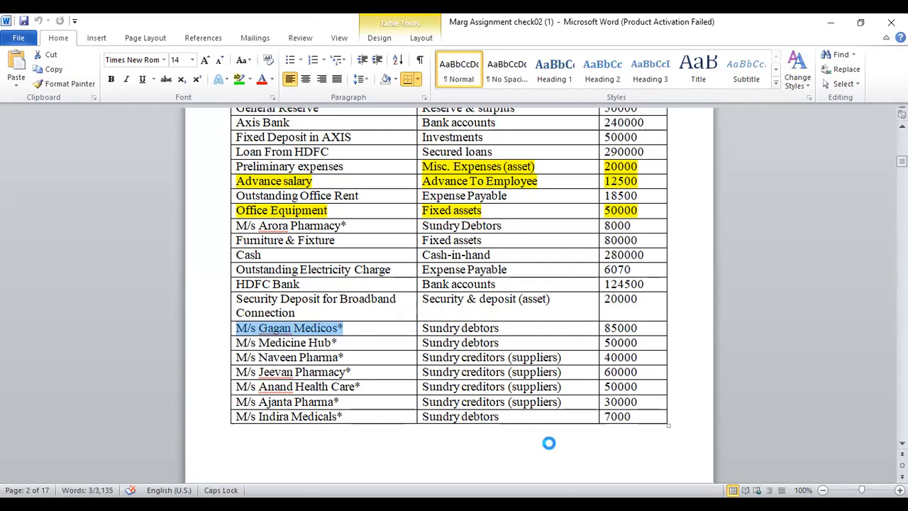
Back in Marg ERP, create a ledger with the copied name M/s Gagan Medicos* under the SUNDRY DEBTORS group
key(alt+Tab)
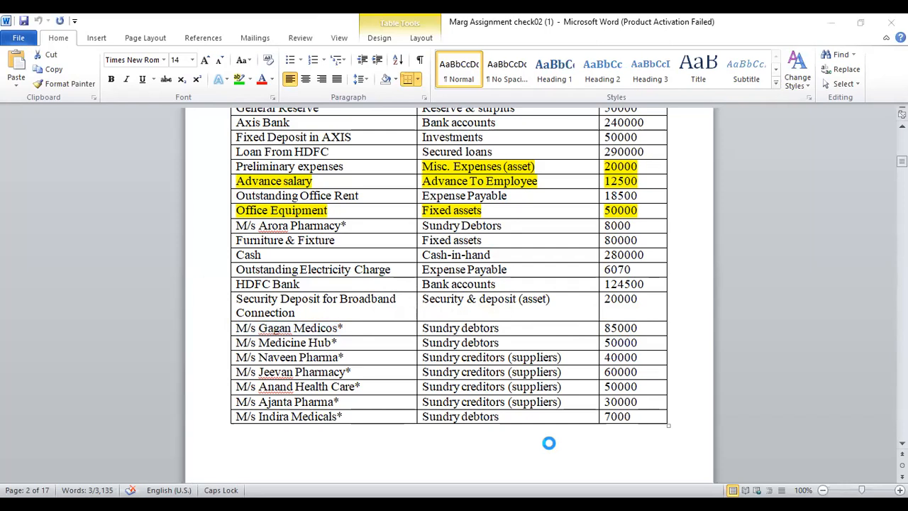
key(Return)
key(ctrl+v)
key(Return)
key(Return)
key(Return)
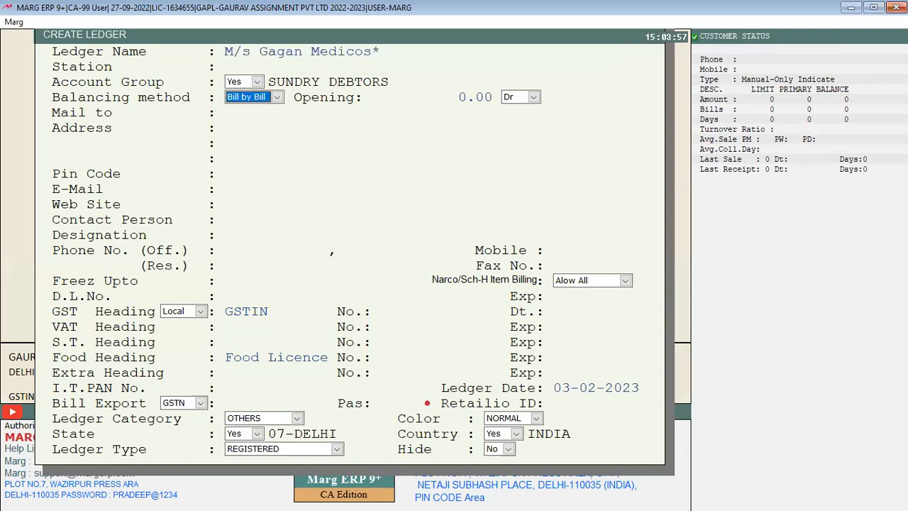
Keep Bill by Bill balancing, set the opening balance to 85000 Dr and accept the ledger name as the mailing name
key(Return)
text(85000)
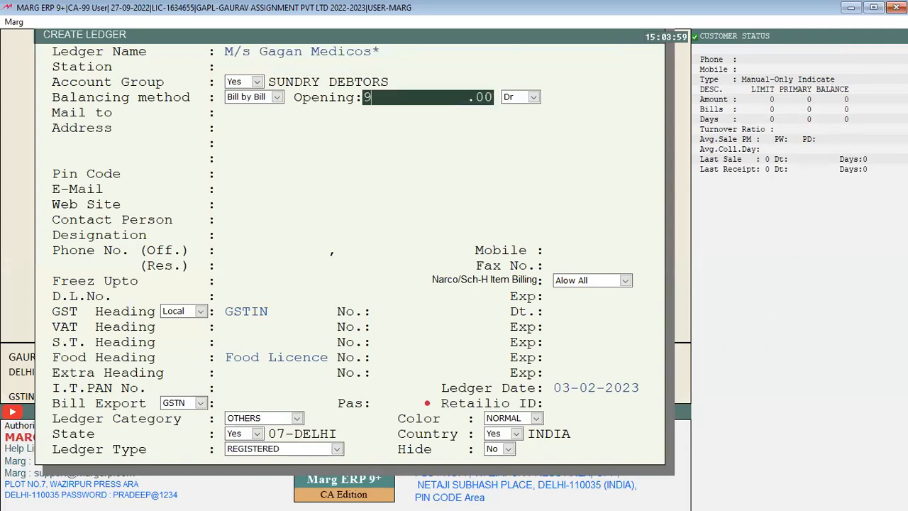
key(Return)
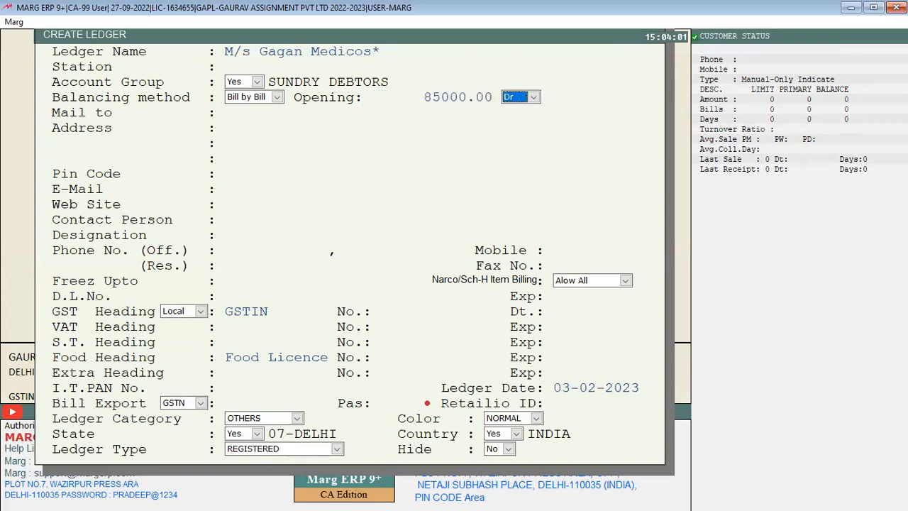
key(Return)
key(Return)
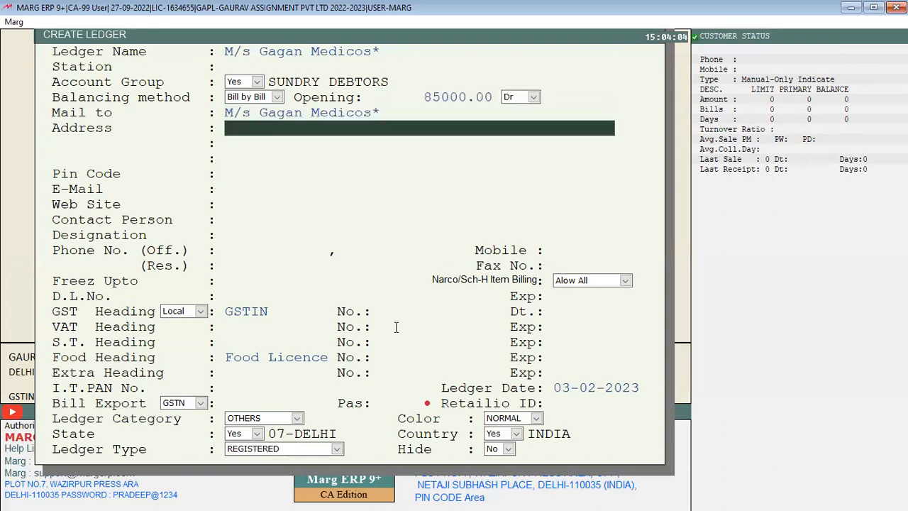
Enter the ledger's GSTIN number, allow it despite its format, and continue to the opening outstanding bill entry
click(381, 311)
text(07HSDHBDSM)
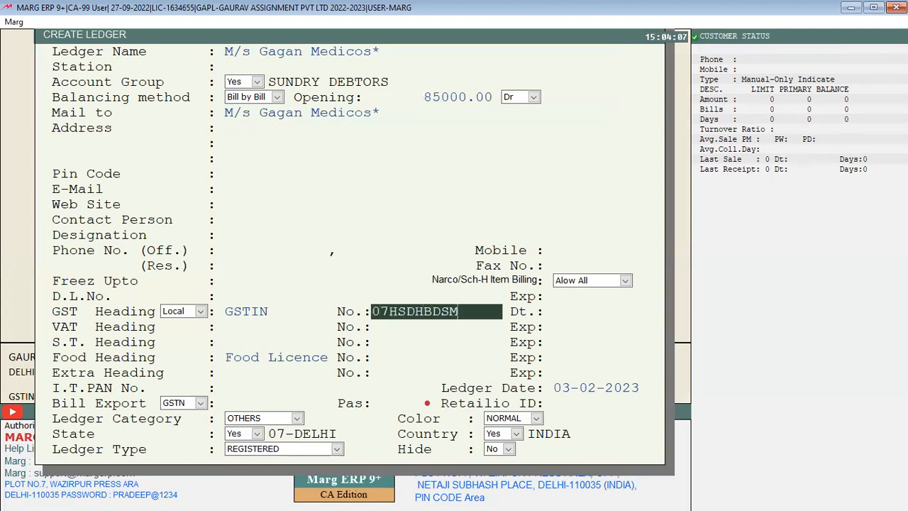
key(Return)
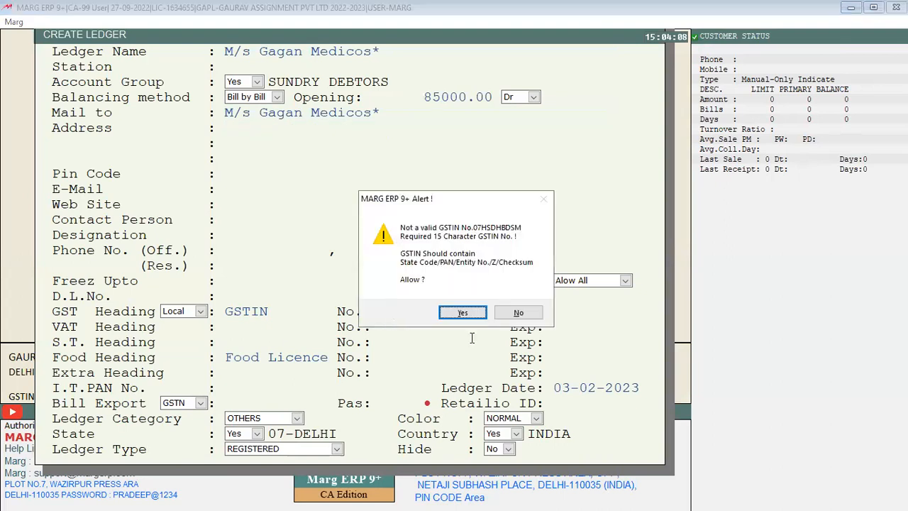
key(Return)
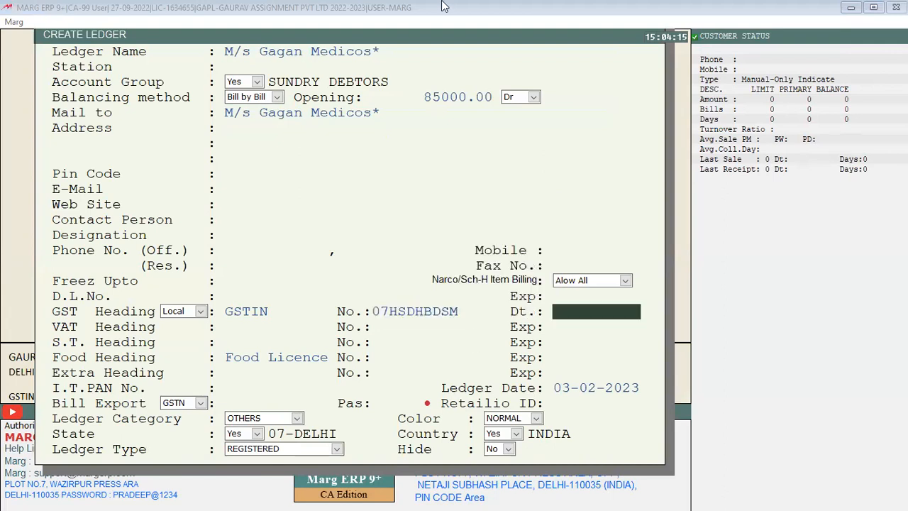
key(Return)
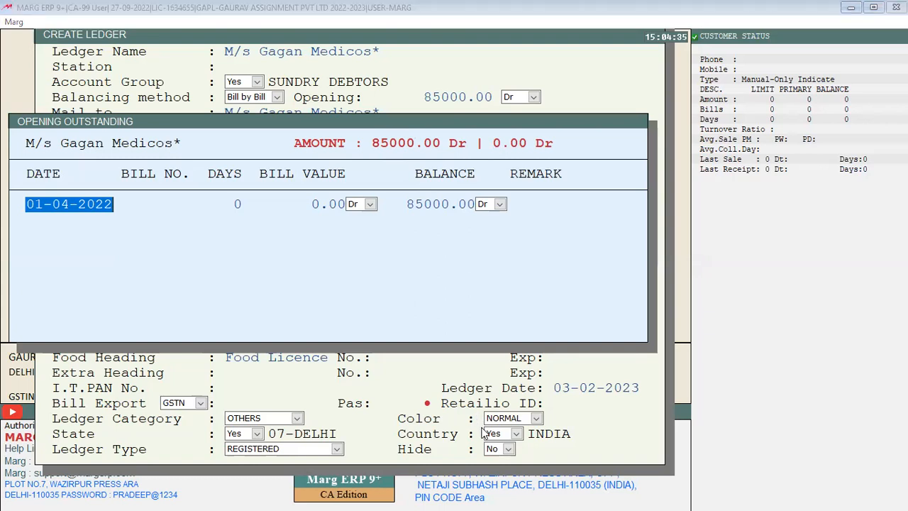
Switch to the Word assignment and copy Gagan Medicos' first bill number GM/057 from the DEBTORS BILL DETAILS table
key(alt+Tab)
scroll(482, 444, down, 8)
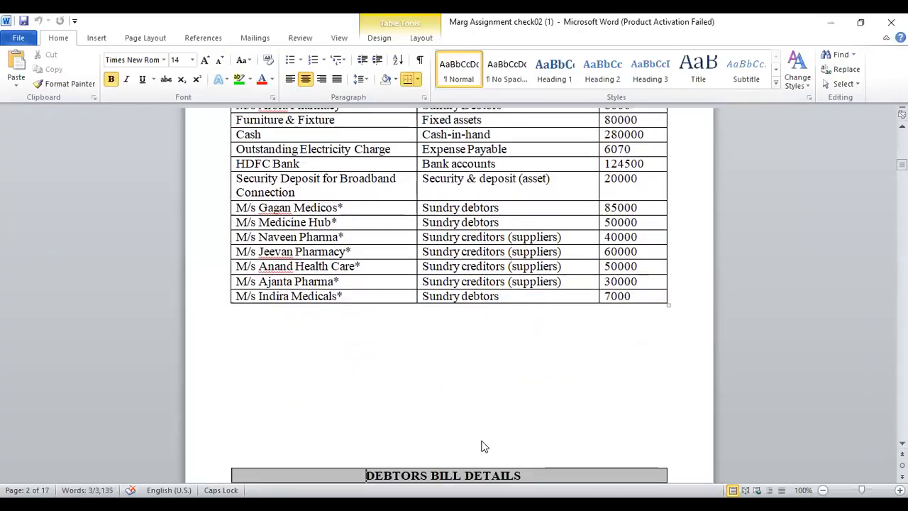
key(Down)
key(Down)
key(Down)
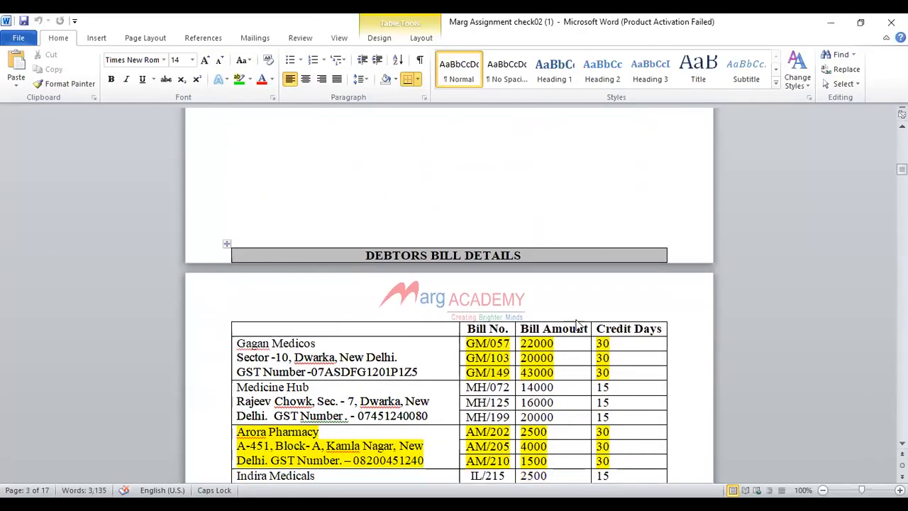
drag(468, 343, 513, 344)
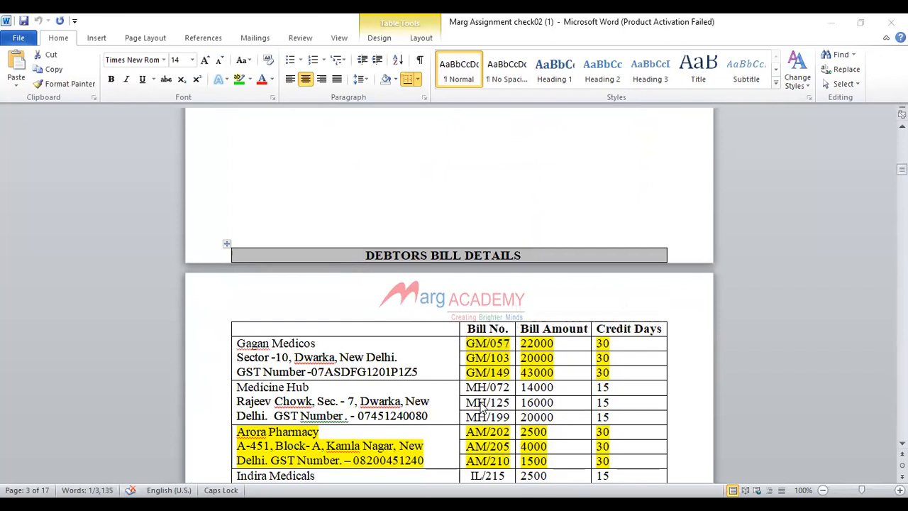
Back in Marg ERP, enter outstanding bill GM/057 dated 01-04-2022 with 30 days and a bill value and balance of 22000 Dr
key(alt+Tab)
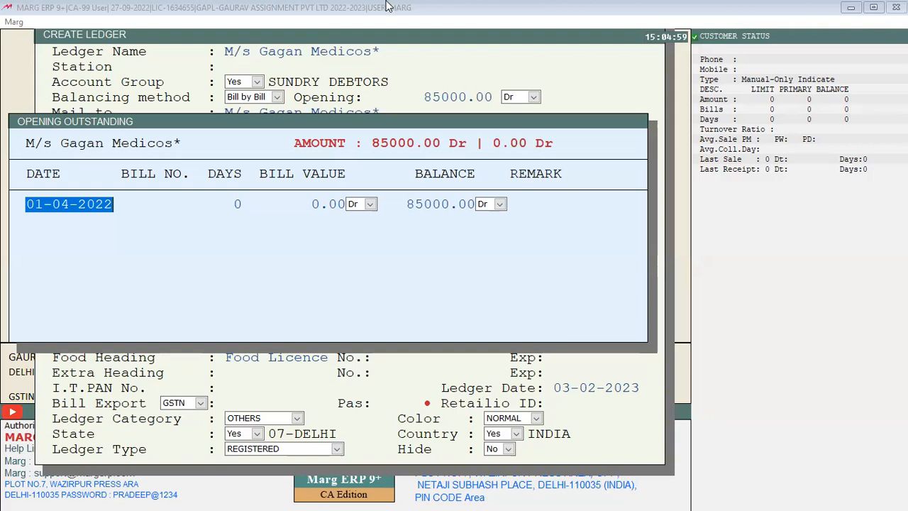
key(Return)
text(GM/057)
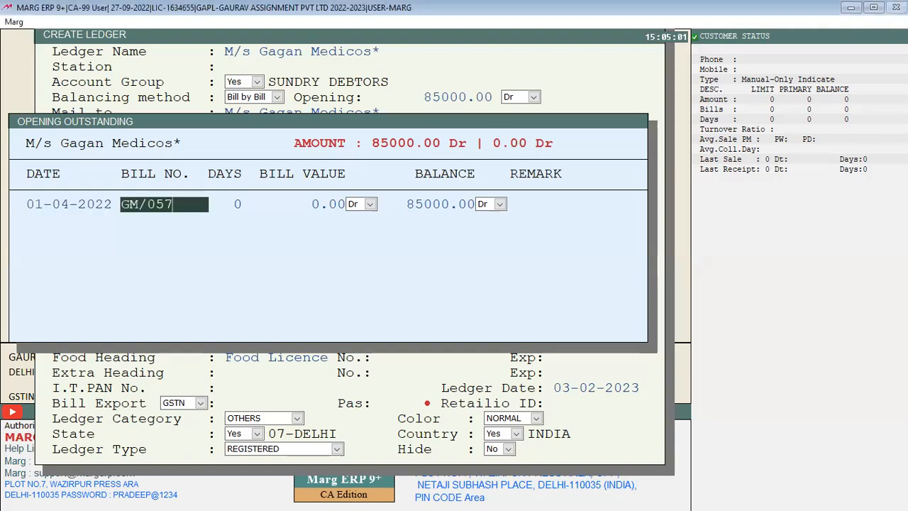
key(Return)
text(30)
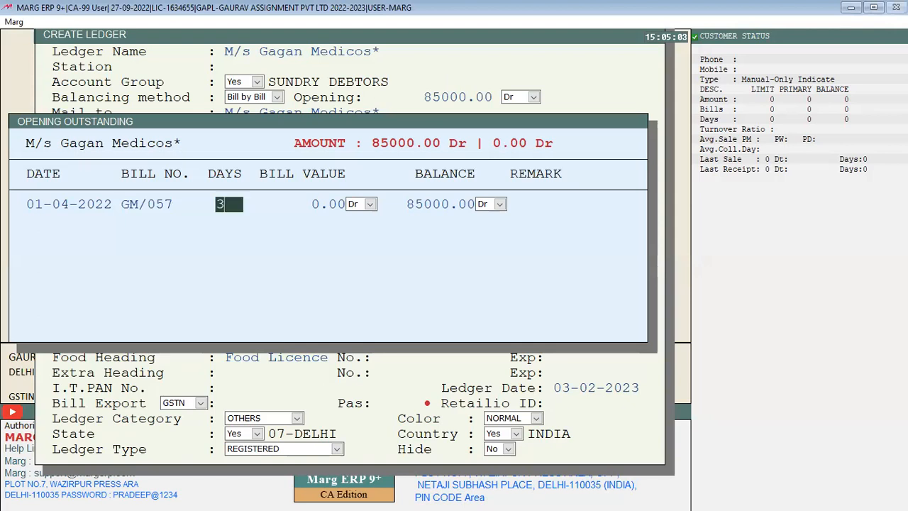
key(Return)
text(2200)
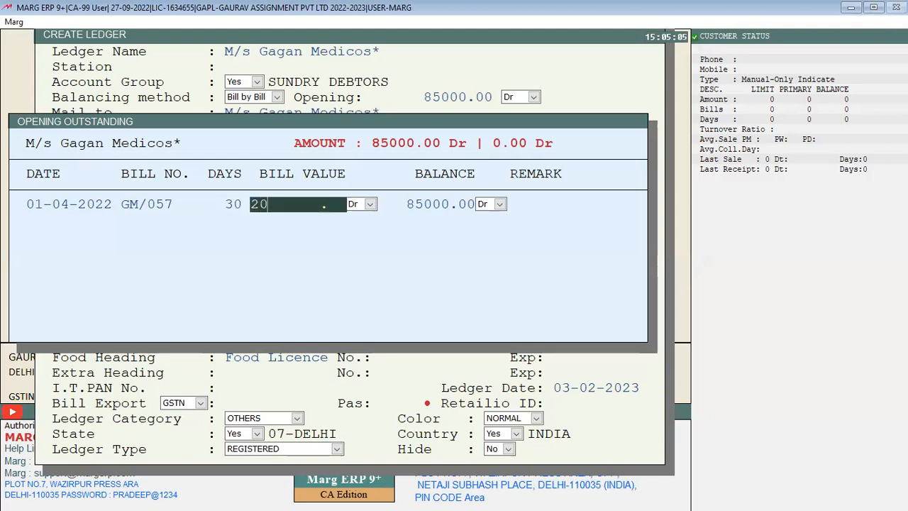
text(0)
key(Return)
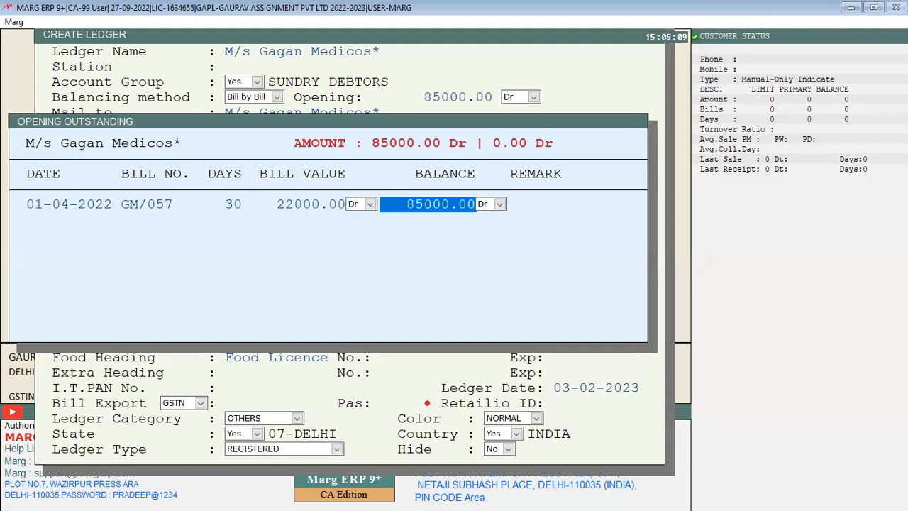
text(22000)
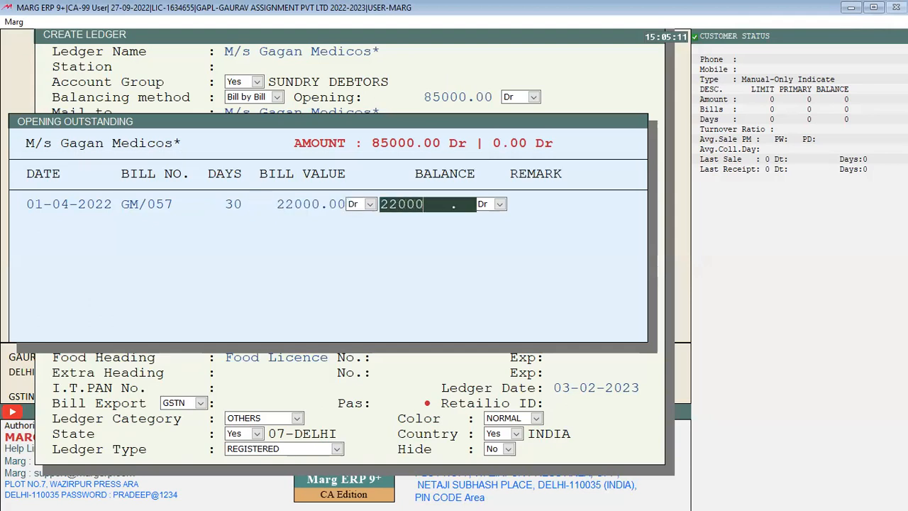
key(Return)
key(Return)
key(Return)
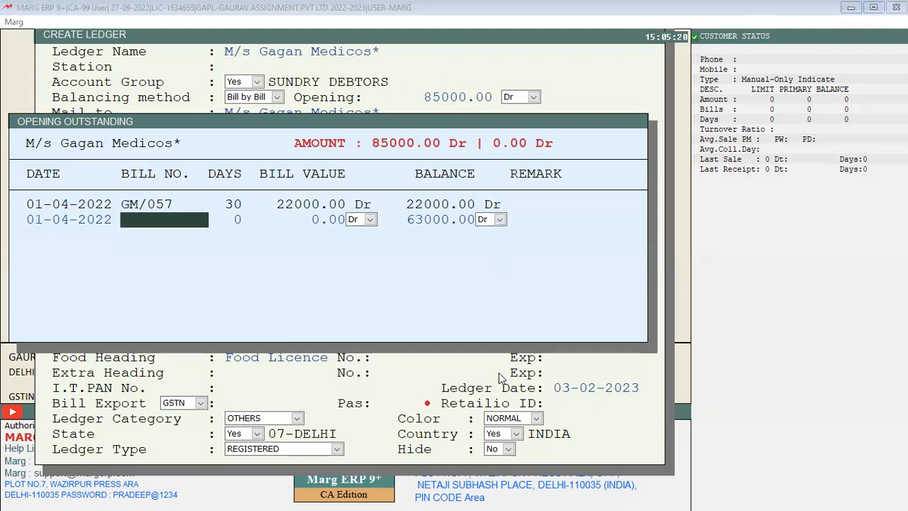
Copy bill number GM/103 from the Word assignment and enter it in Marg ERP with 30 days and a bill value and balance of 20000 Dr
key(alt+Tab)
drag(467, 357, 509, 358)
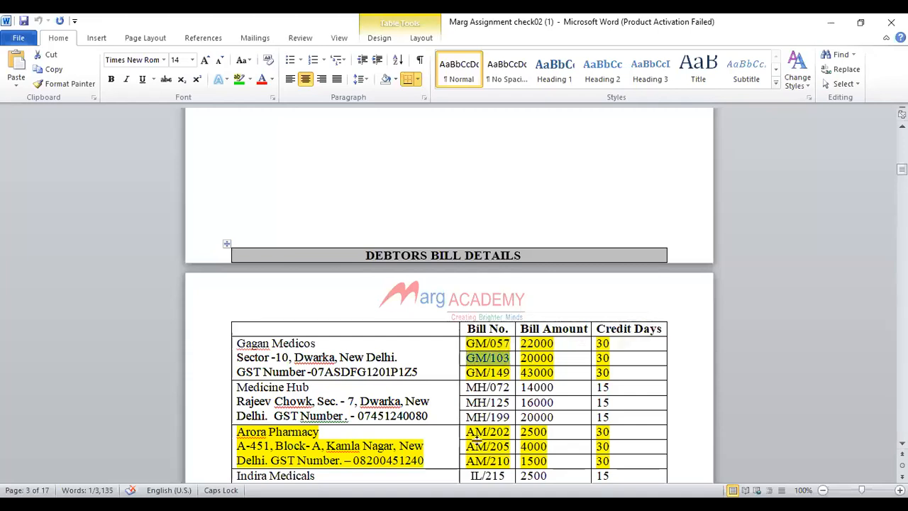
key(alt+Tab)
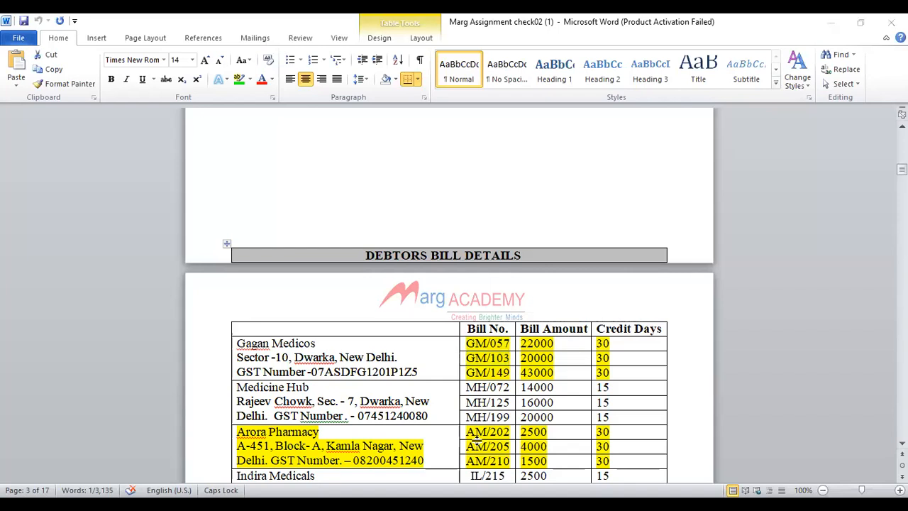
text(30)
key(Return)
text(20000)
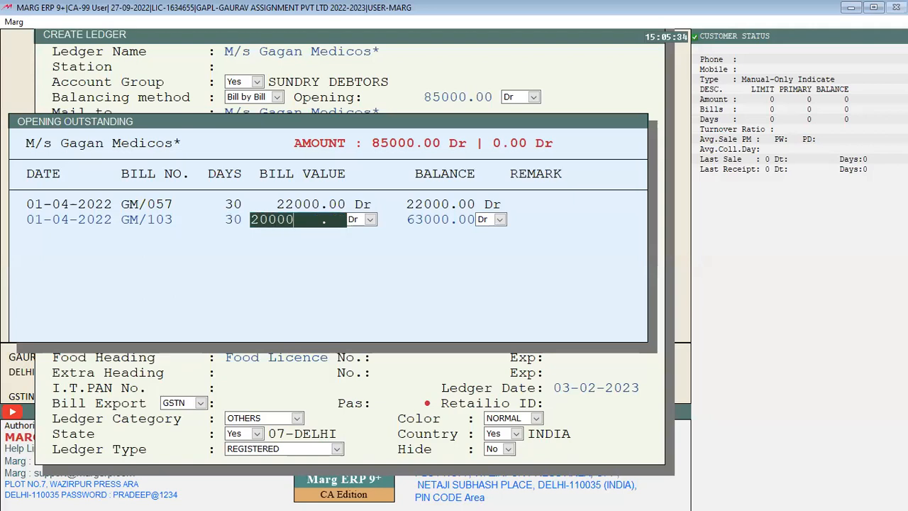
key(Return)
key(Return)
text(20000)
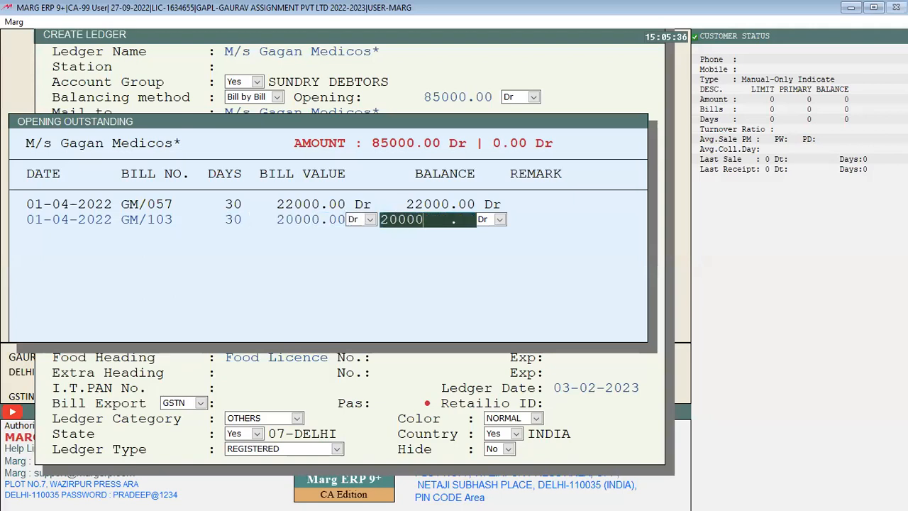
key(Return)
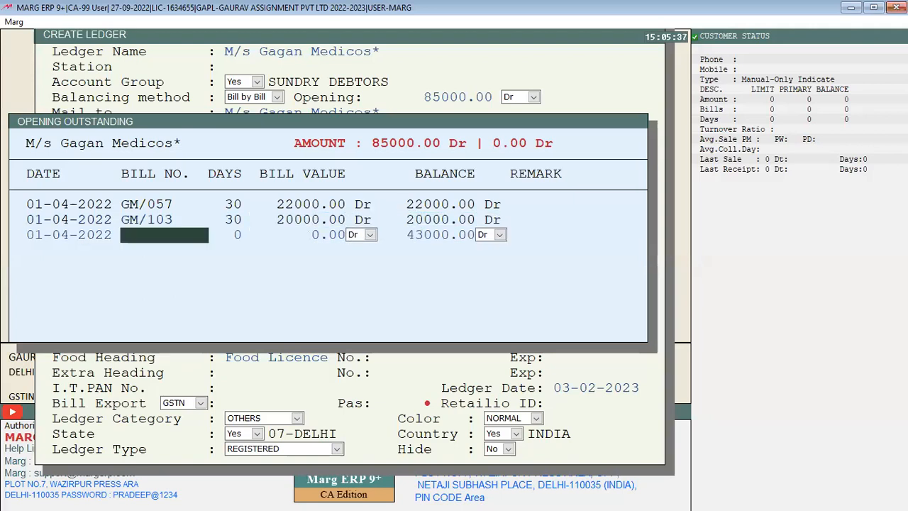
Enter the third outstanding bill as GM/115 with 30 days and a bill value of 43000
key(BackSpace)
key(BackSpace)
text(15)
key(Return)
text(30)
key(Return)
text(43000)
key(Return)
Accept the remaining 43000 Dr as the third bill's balance, save the M/s Gagan Medicos* ledger and leave its detail options
key(Return)
key(Return)
key(Return)
key(Right)
key(Return)
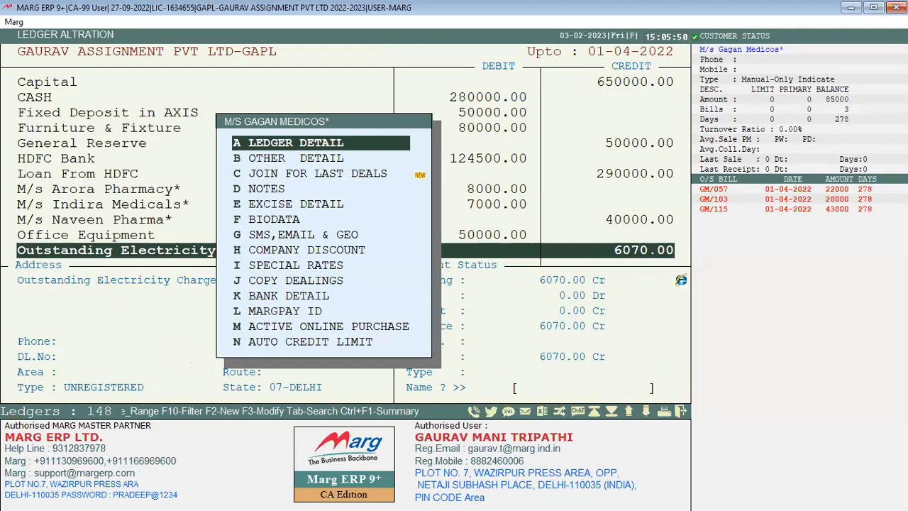
key(k)
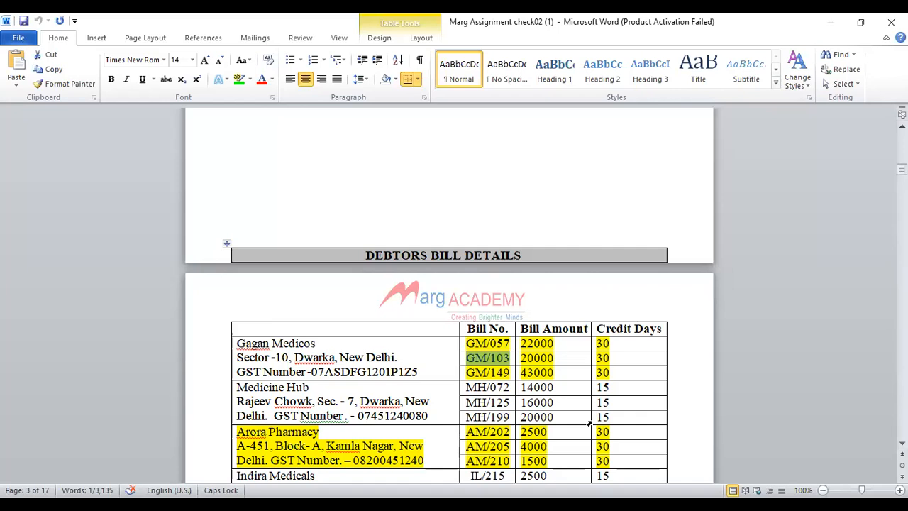
Switch to the Word assignment and copy the ledger name M/s Medicine Hub* from the ledger table
key(Up)
key(Up)
key(Up)
key(Up)
key(Up)
key(Up)
key(Up)
key(Up)
key(Up)
key(Up)
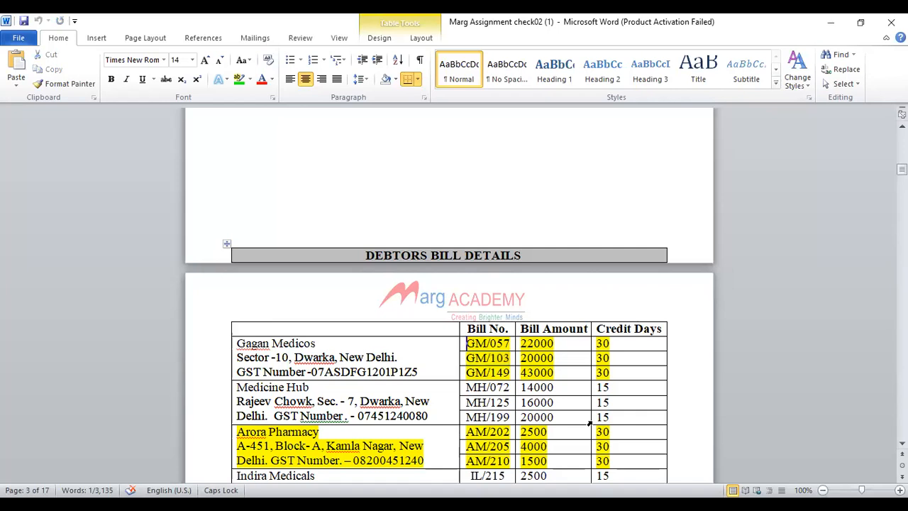
key(Up)
key(Up)
key(Up)
key(Up)
key(Up)
key(Up)
key(Up)
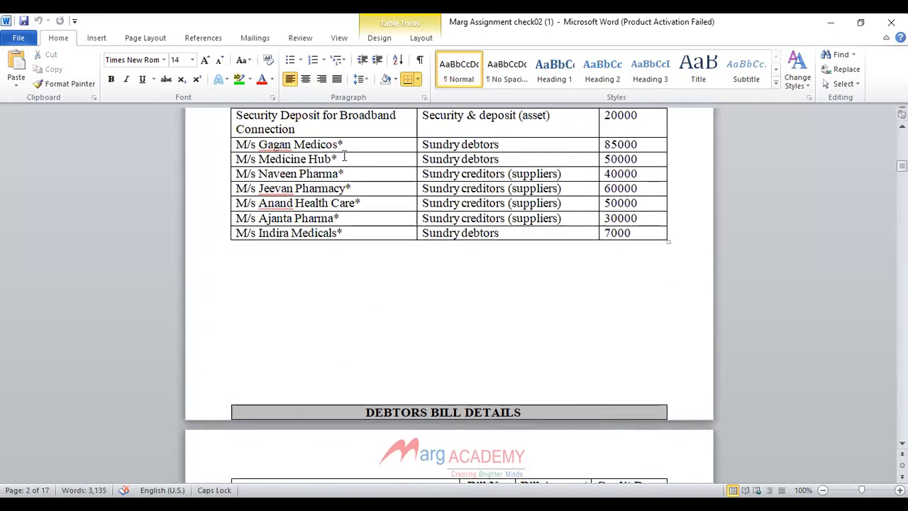
drag(338, 159, 236, 159)
key(ctrl+c)
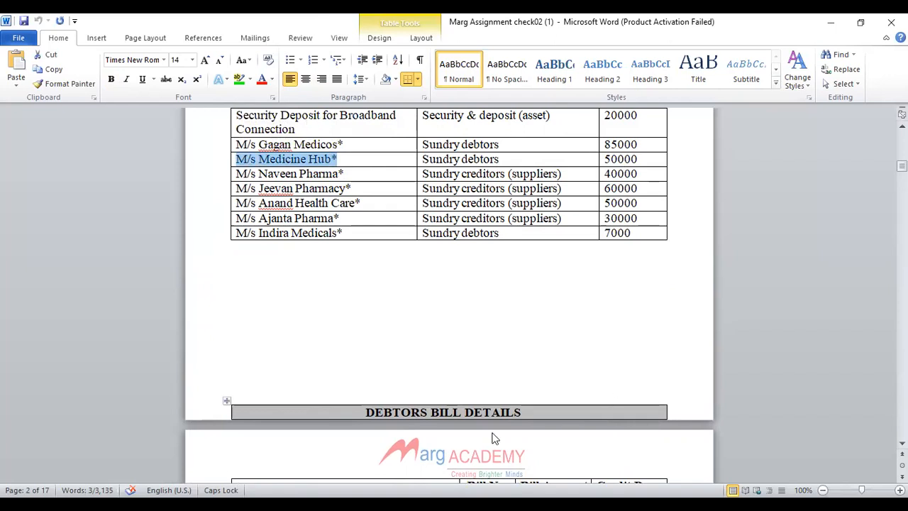
Back in Marg ERP, create a ledger with the copied name M/s Medicine Hub* under the SUNDRY DEBTORS group
key(alt+Tab)
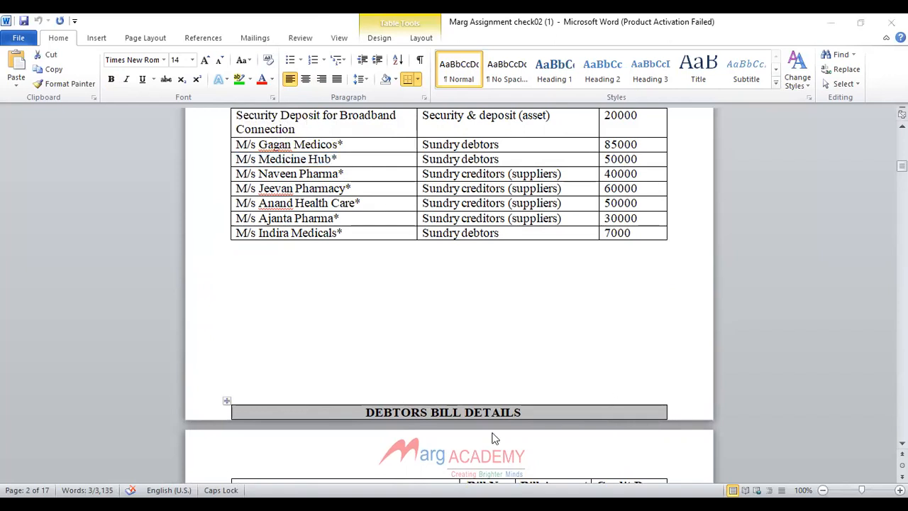
key(alt+Tab)
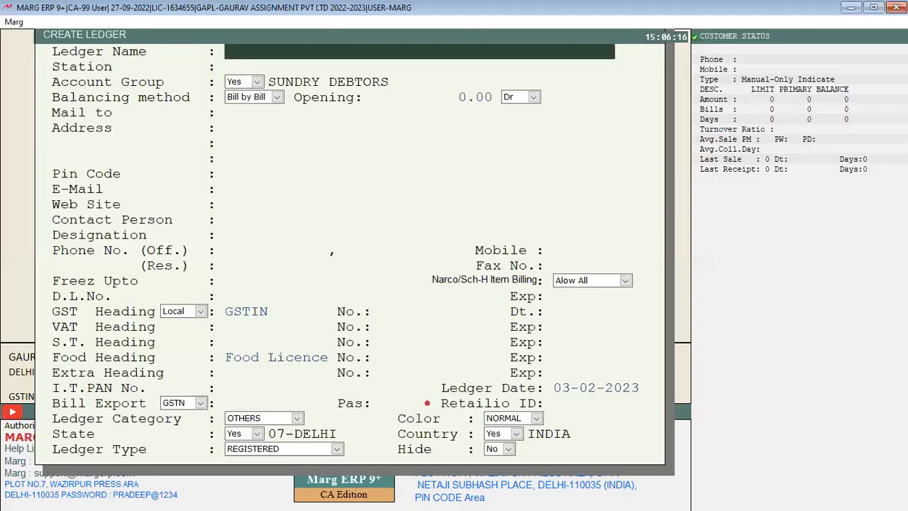
key(ctrl+v)
key(Return)
key(Return)
key(Return)
Keep Bill by Bill balancing, set the opening balance to 50000 Dr, accept the ledger name as the mailing name and leave the address empty
key(Return)
text(50000)
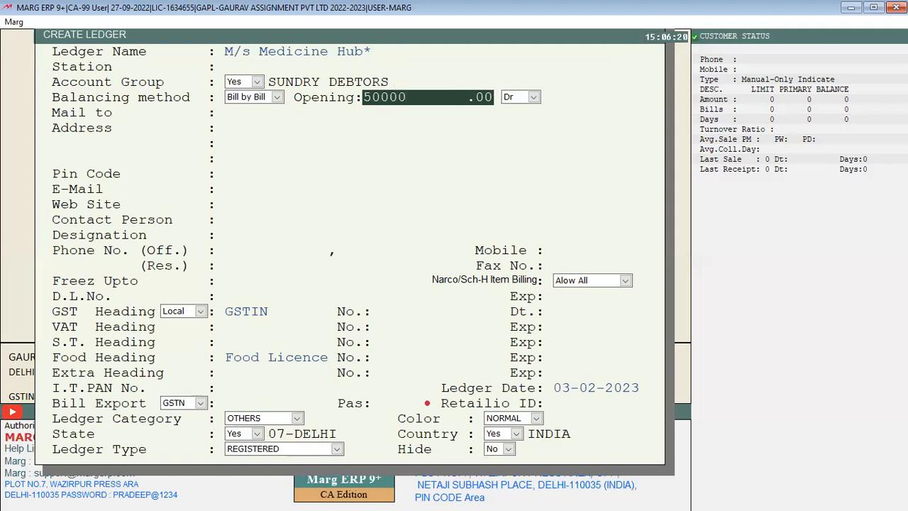
key(Return)
key(Return)
key(Return)
key(Return)
key(Return)
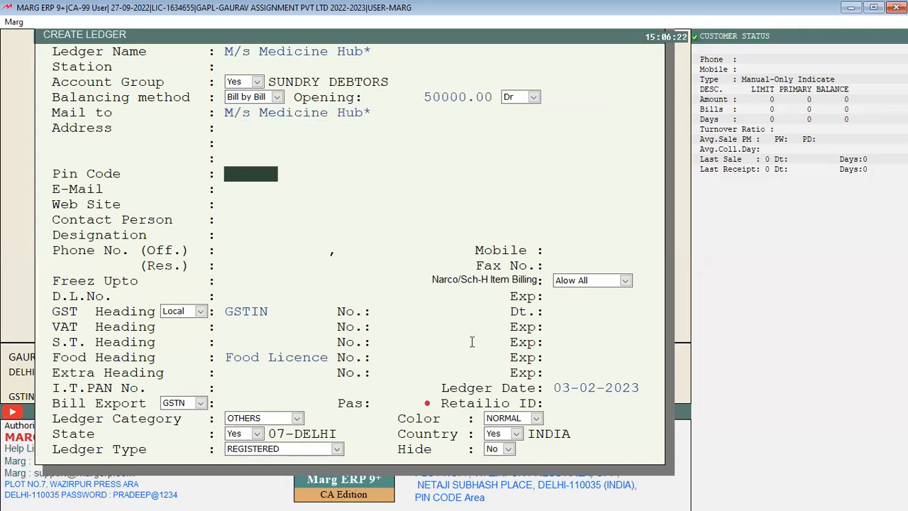
Enter the GSTIN number for M/s Medicine Hub* and continue to its opening outstanding bill entry
click(381, 313)
text(0)
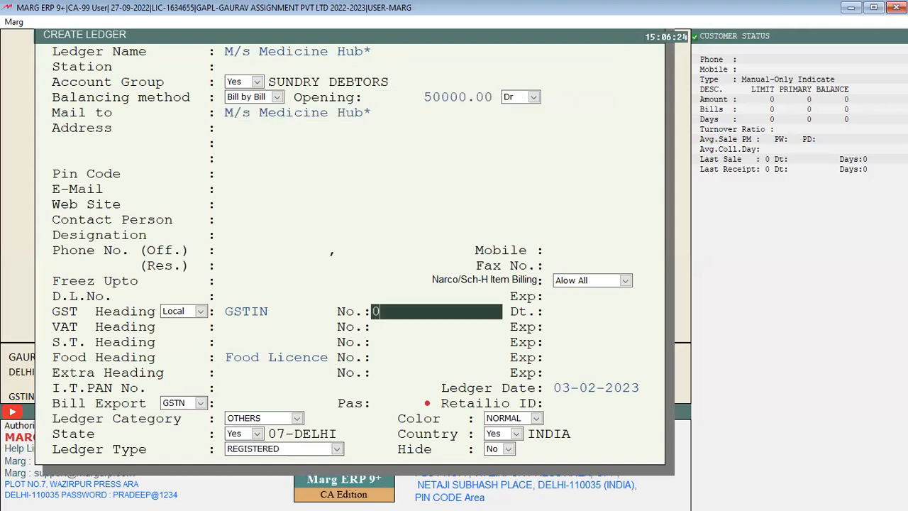
text(7AKSJDAHHFSJ)
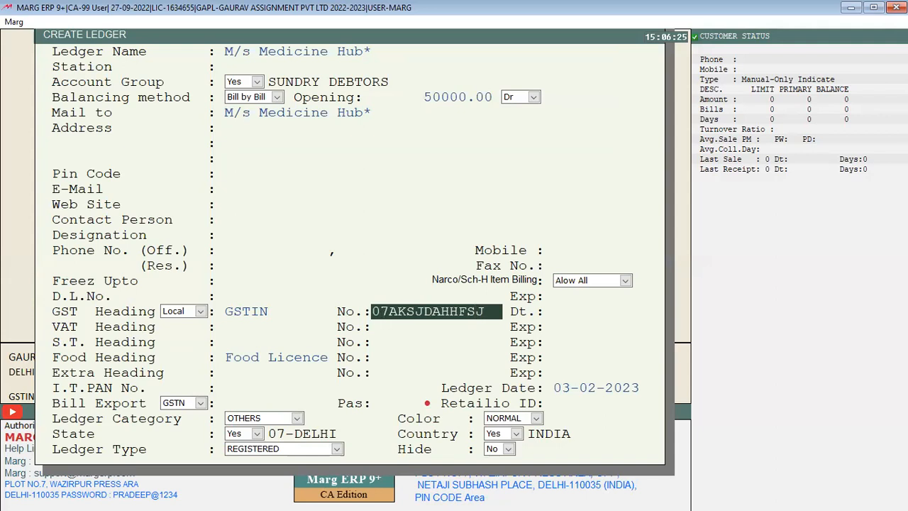
key(Page_Down)
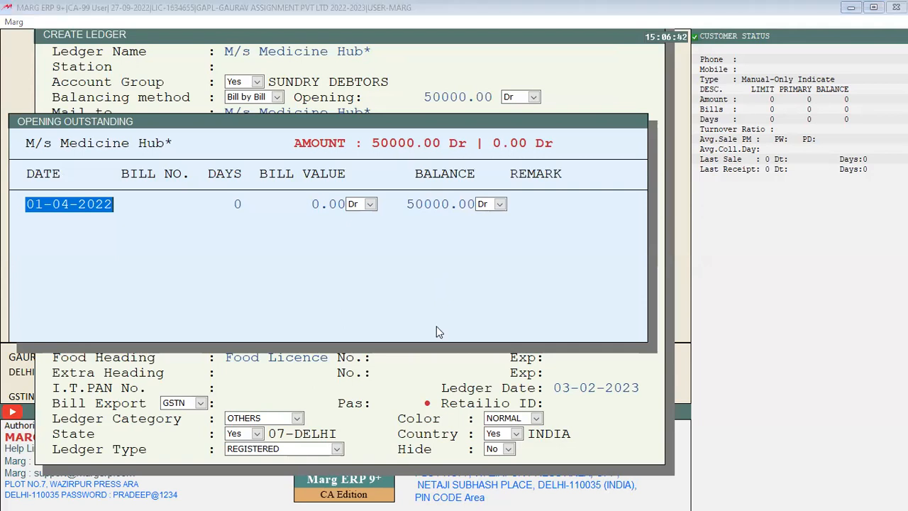
Copy Medicine Hub's bill number MH/072 from the debtors bill table in Word and enter it as the first outstanding bill number in Marg ERP
key(alt+Tab)
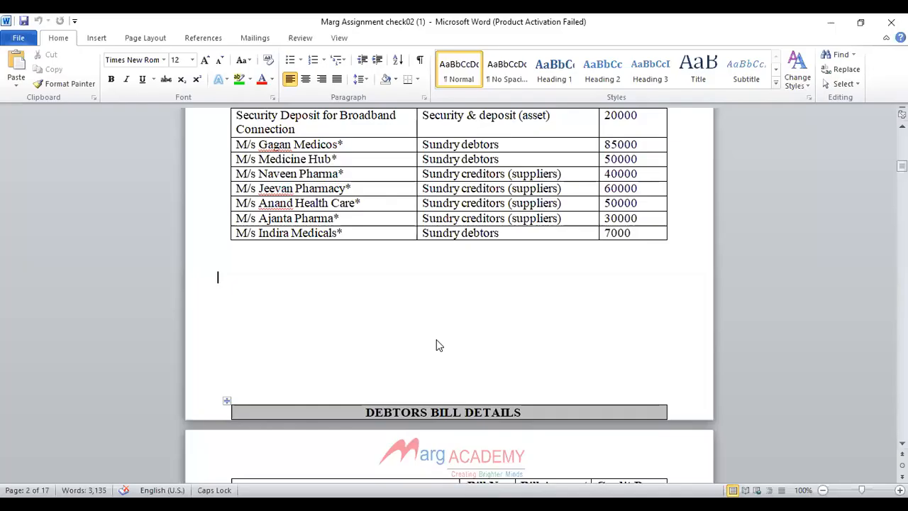
key(Down)
key(Down)
key(Down)
key(Down)
key(Down)
key(Down)
key(Down)
key(Down)
key(Down)
key(Down)
key(Down)
key(Down)
key(Down)
key(Down)
key(Down)
key(Down)
key(Down)
key(Down)
key(Down)
key(Down)
key(Down)
key(Down)
key(Down)
key(Down)
key(Down)
key(Down)
key(Down)
key(Down)
key(Down)
key(Down)
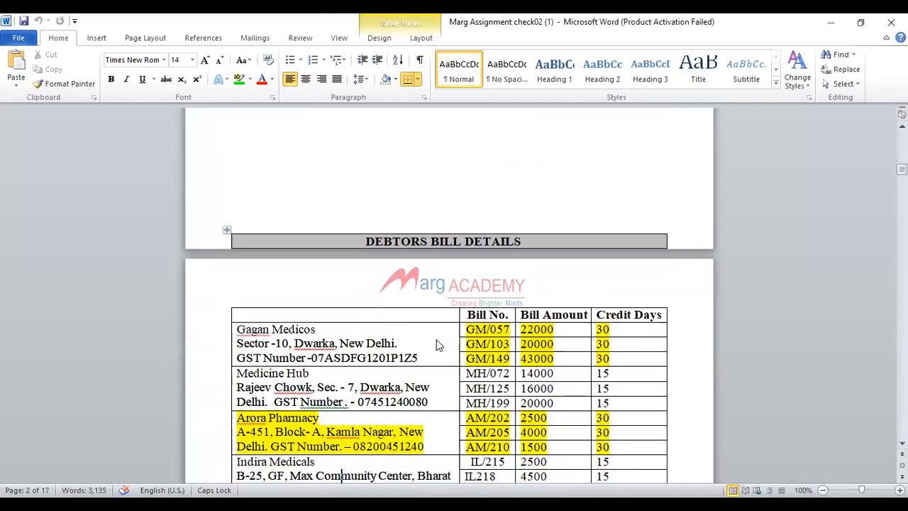
key(Up)
key(Up)
key(Up)
key(Up)
key(Up)
key(Up)
key(Up)
key(Up)
key(Up)
key(Up)
key(Up)
key(Up)
key(Up)
key(Up)
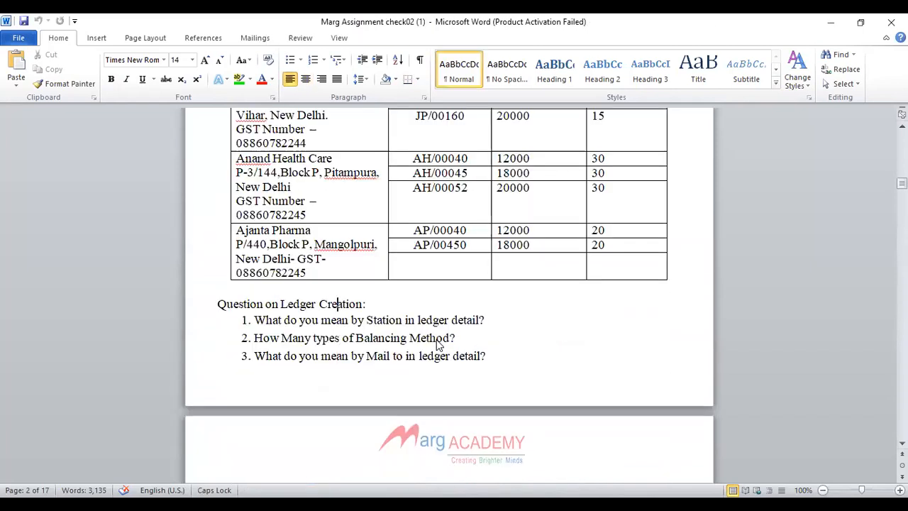
key(Up)
key(Up)
key(Up)
key(Up)
key(Up)
key(Up)
key(Up)
key(Up)
key(Up)
key(Up)
key(Up)
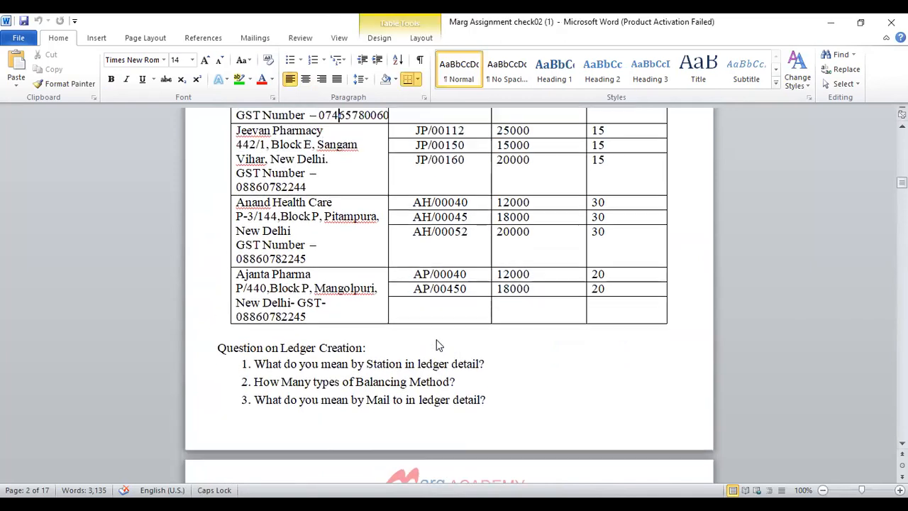
key(Up)
key(Up)
key(Up)
key(Up)
key(Up)
key(Up)
key(Up)
key(Up)
key(Up)
key(Up)
key(Up)
key(Up)
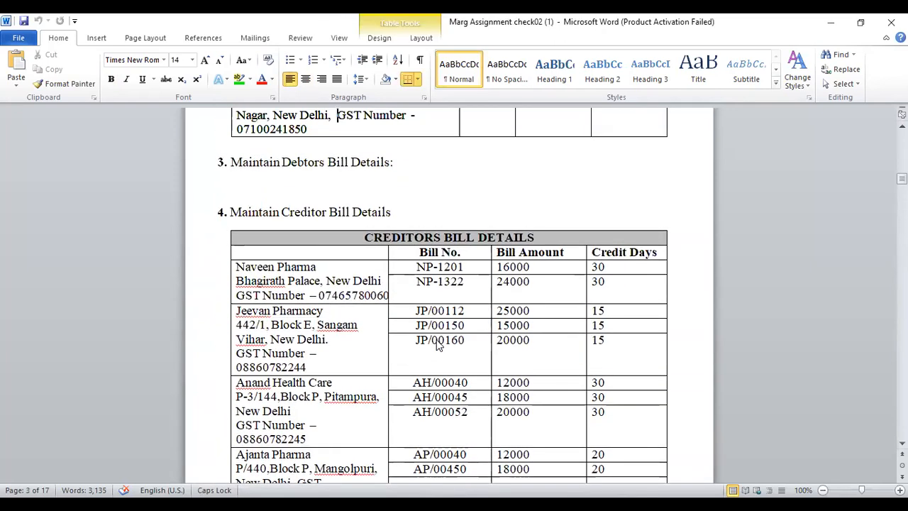
key(Up)
key(Up)
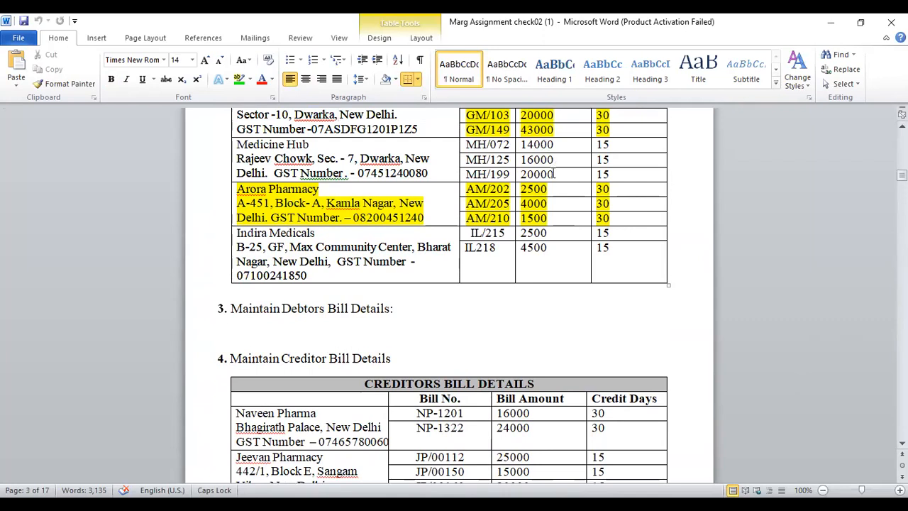
drag(466, 145, 509, 150)
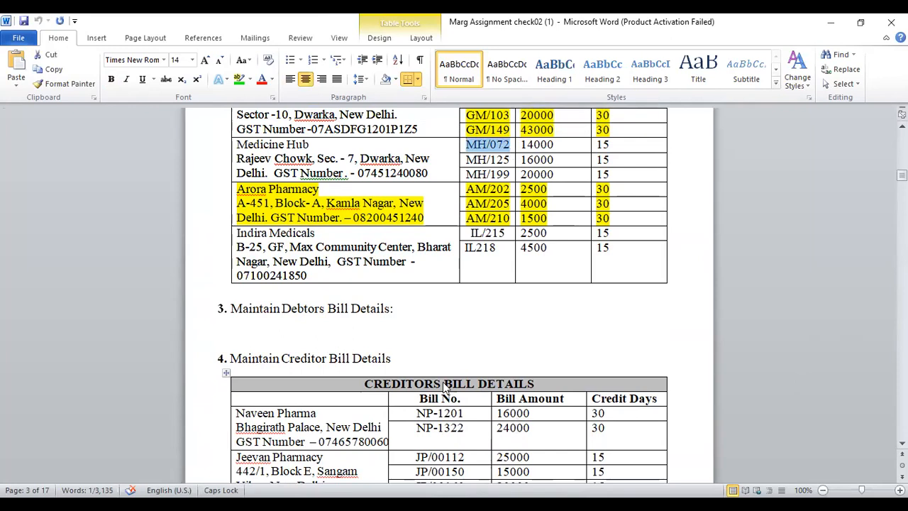
key(alt+Tab)
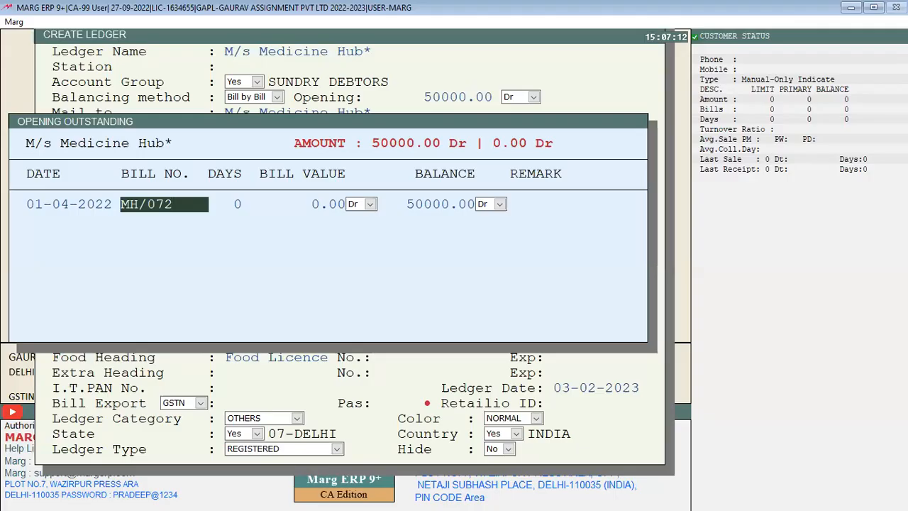
Complete outstanding bill MH/072 with 20 days, a bill value of 14000 Dr and a balance of 14000 Dr, leaving the remark empty
key(Return)
text(20)
key(Return)
text(14000)
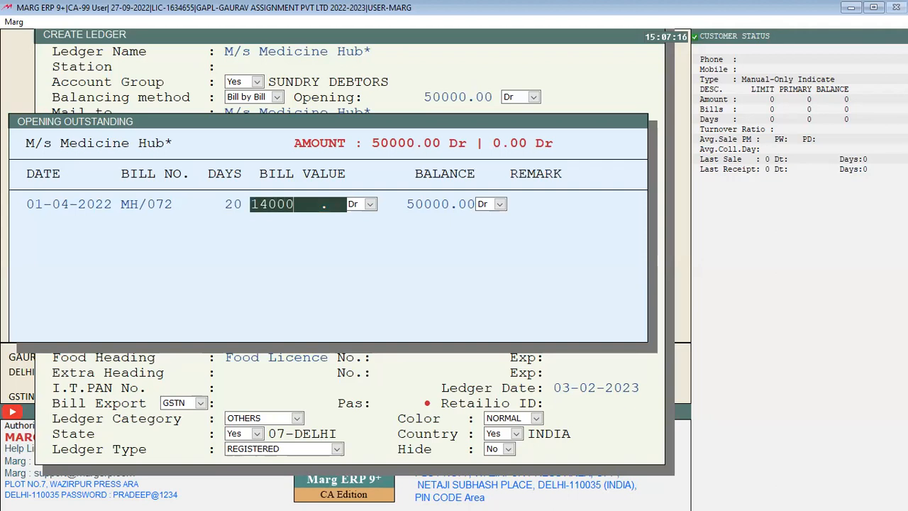
key(Return)
key(Return)
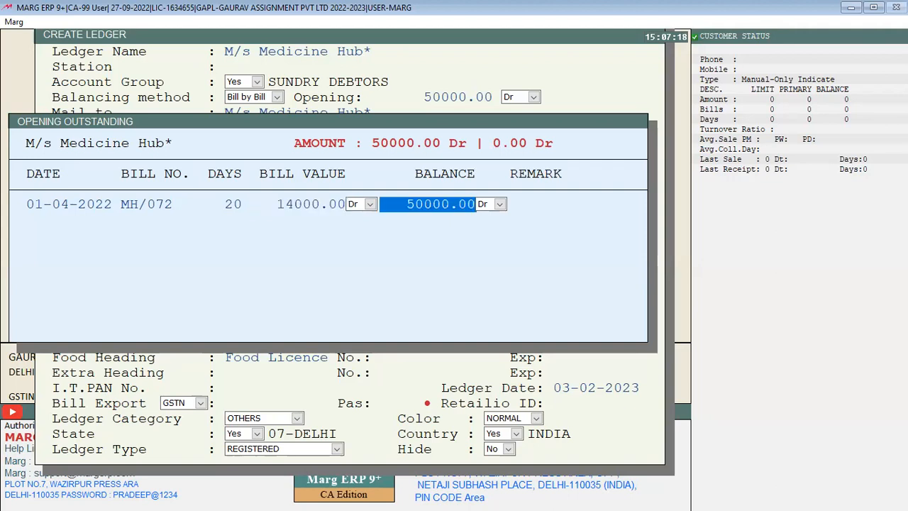
text(140000)
key(Return)
text(140000)
key(BackSpace)
key(Return)
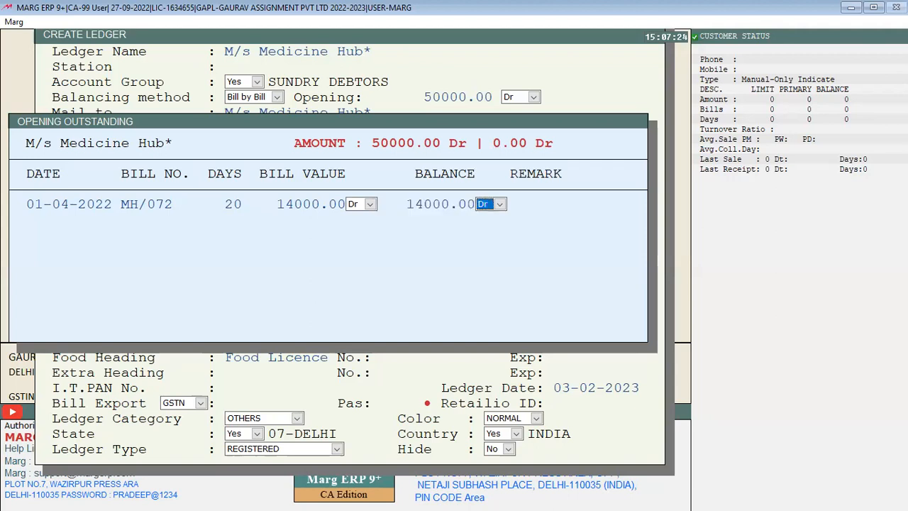
key(Return)
key(Return)
Add a second outstanding bill MH/073 dated 01-04-2022 with 20 days and both bill value and balance at 16000 Dr
key(Return)
key(BackSpace)
text(3)
key(Return)
text(20)
key(Return)
text(16000)
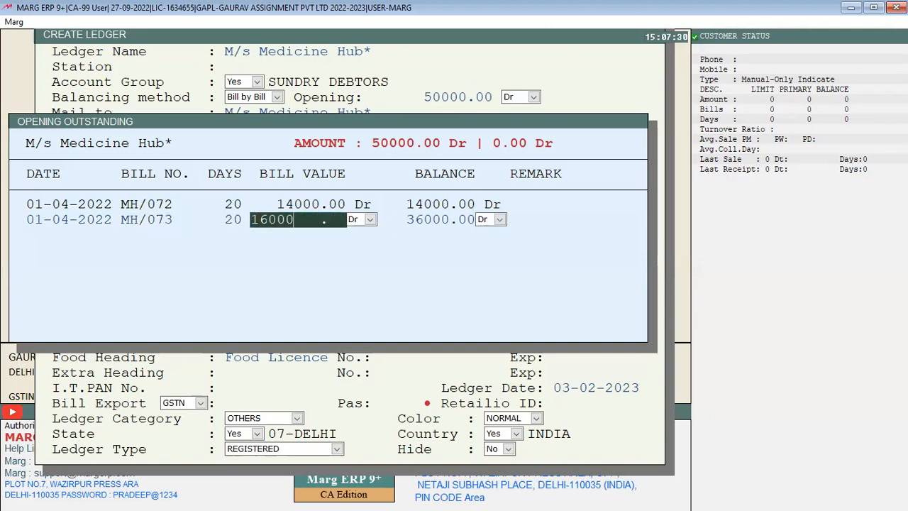
key(Return)
key(Return)
text(16000)
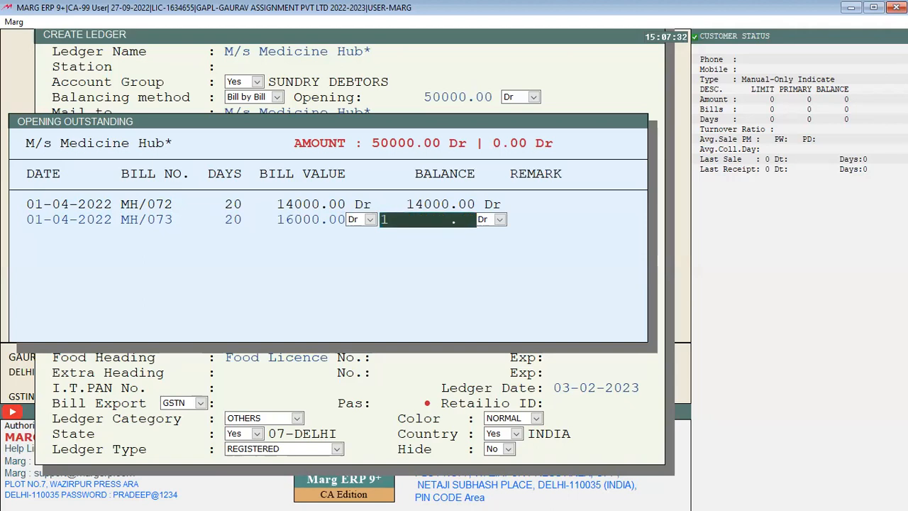
key(Return)
key(Return)
key(Return)
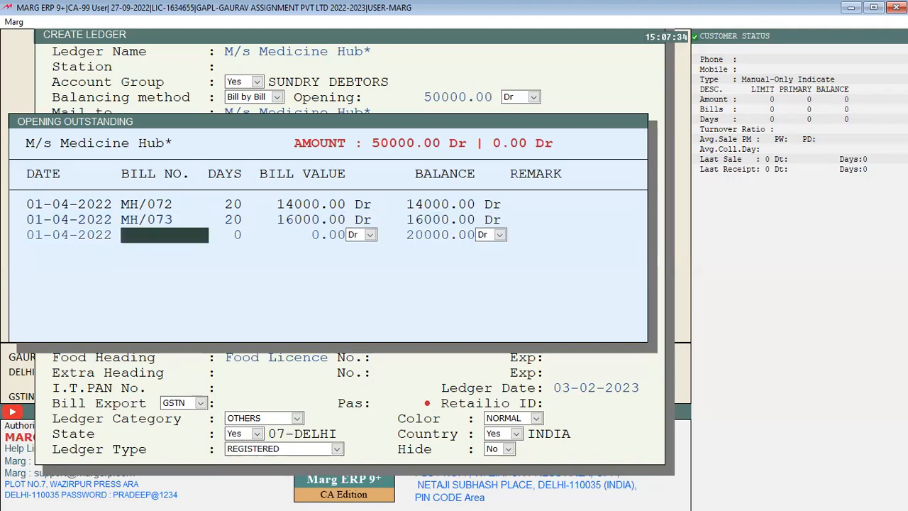
Add a third outstanding bill MH/074 with 20 days, a bill value of 20000 Dr and the remaining balance of 20000 Dr
text(MH/074)
key(Return)
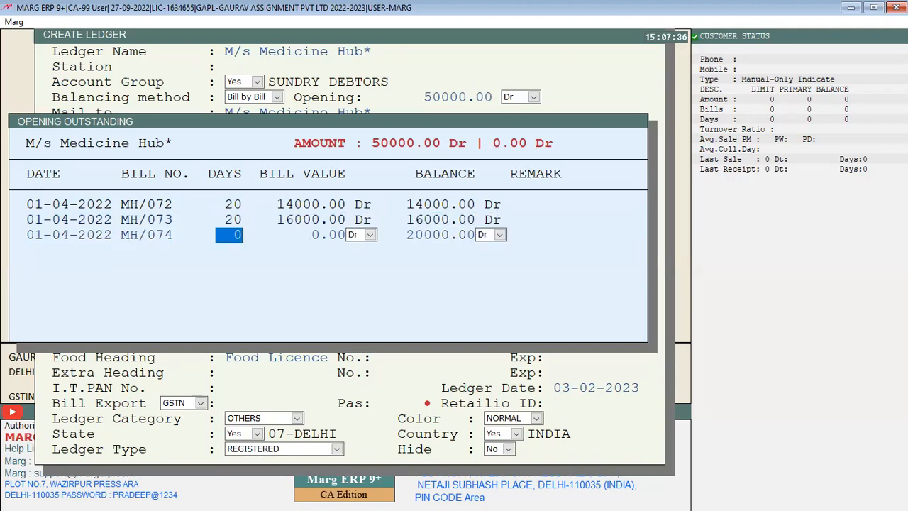
text(20)
key(Return)
text(20000)
key(Return)
key(Return)
key(Return)
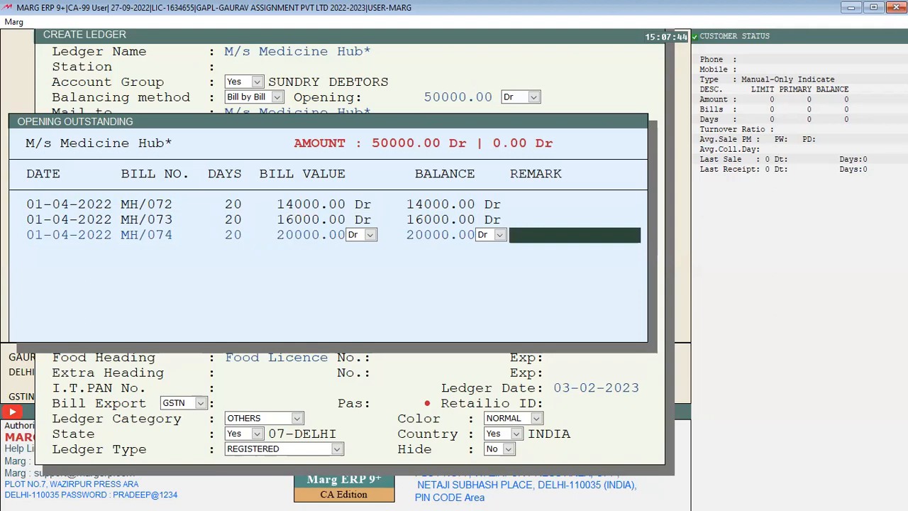
Recheck the MH/074 amounts, accept the line without a remark and save M/s Medicine Hub*'s opening outstanding bills
key(Up)
key(Up)
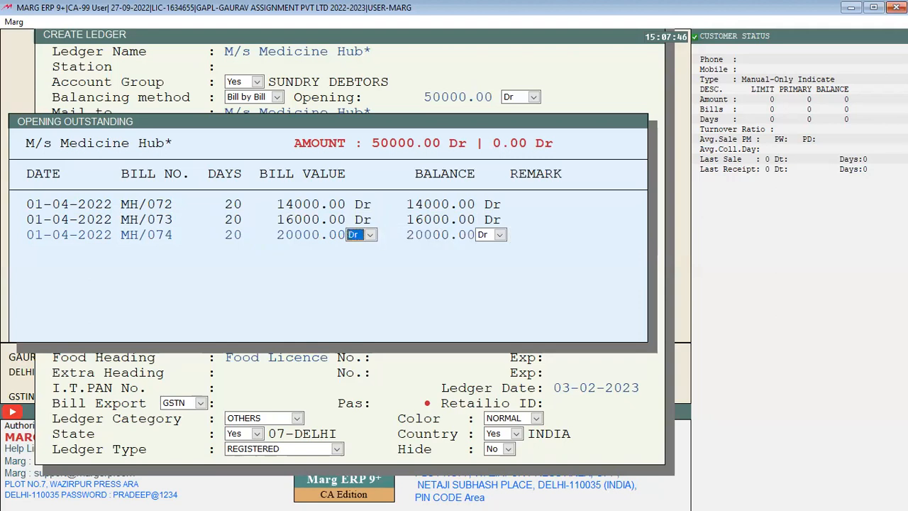
key(Return)
key(Up)
key(Up)
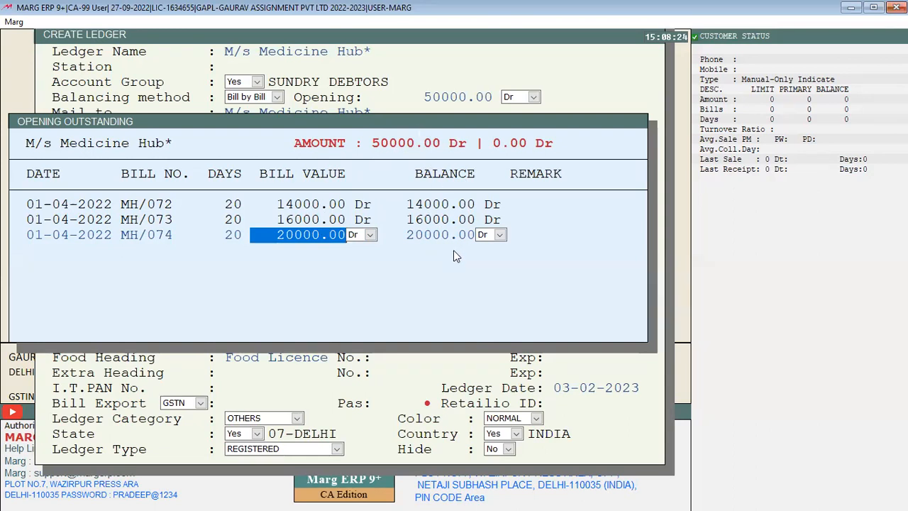
key(Return)
key(Return)
key(Return)
key(Return)
key(Return)
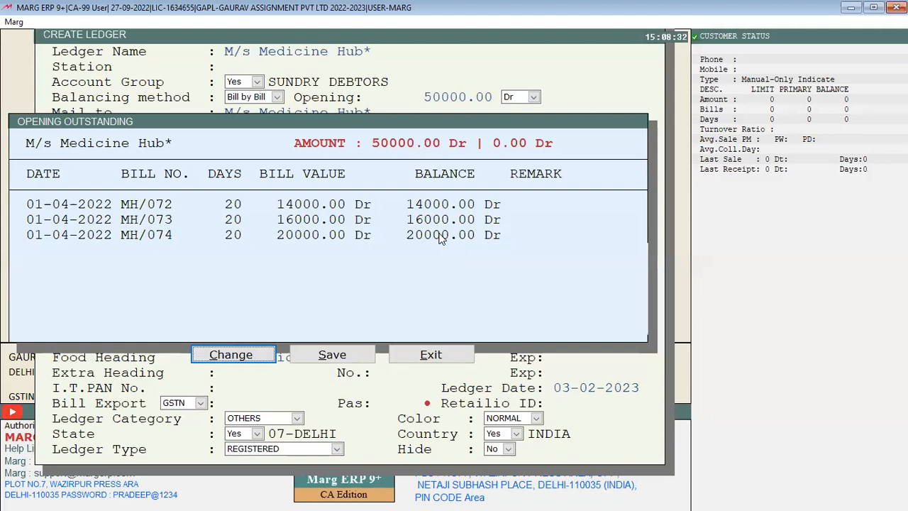
click(328, 350)
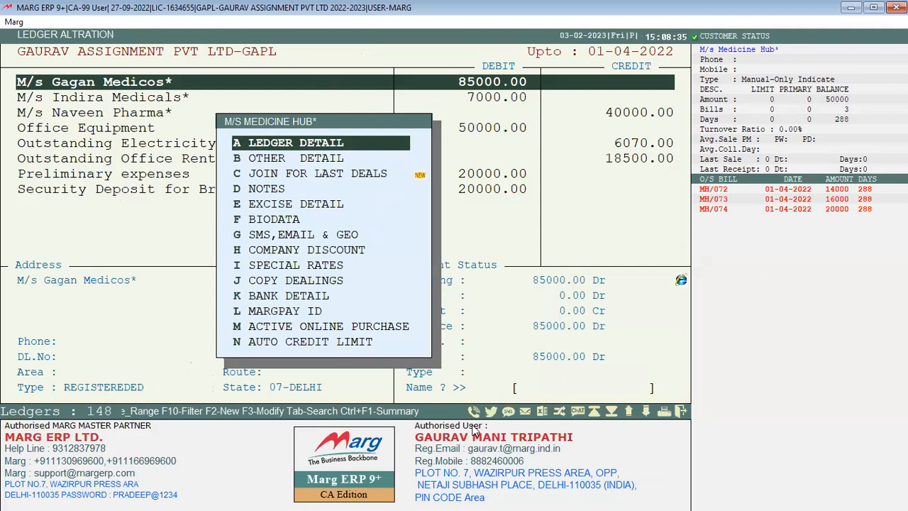
Switch to the Word assignment and copy the ledger name M/s Jeevan Pharmacy* from the ledger table
key(h)
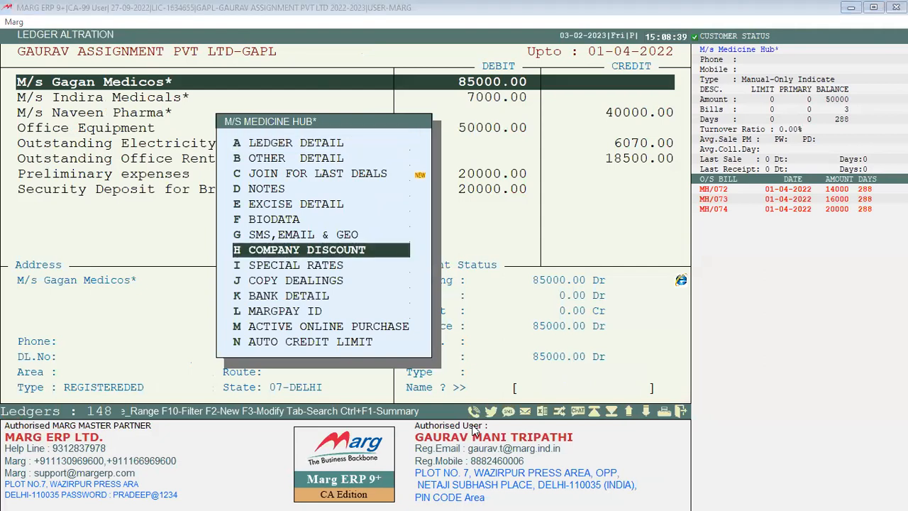
key(Down)
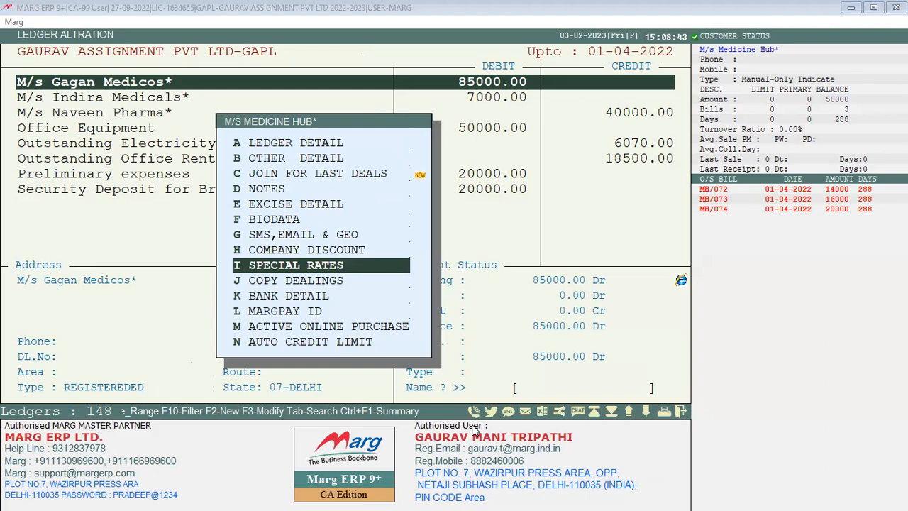
key(alt+Tab)
click(495, 143)
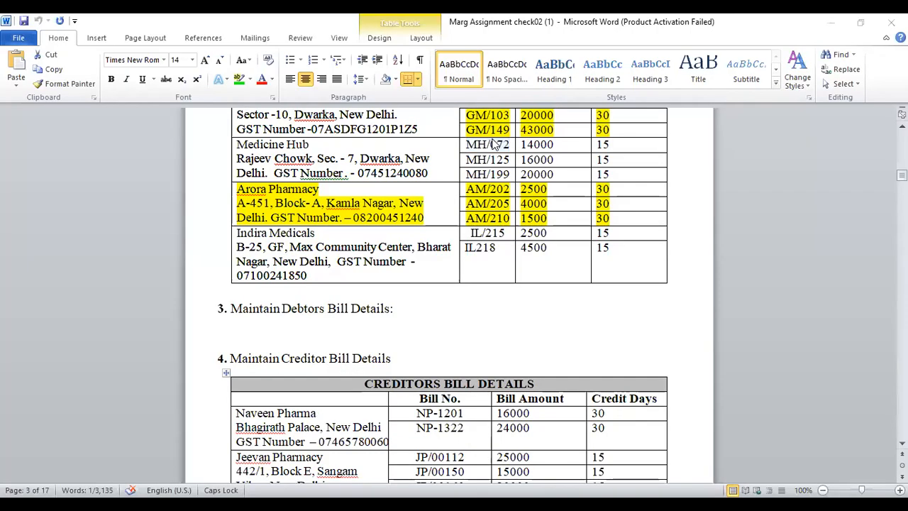
click(528, 149)
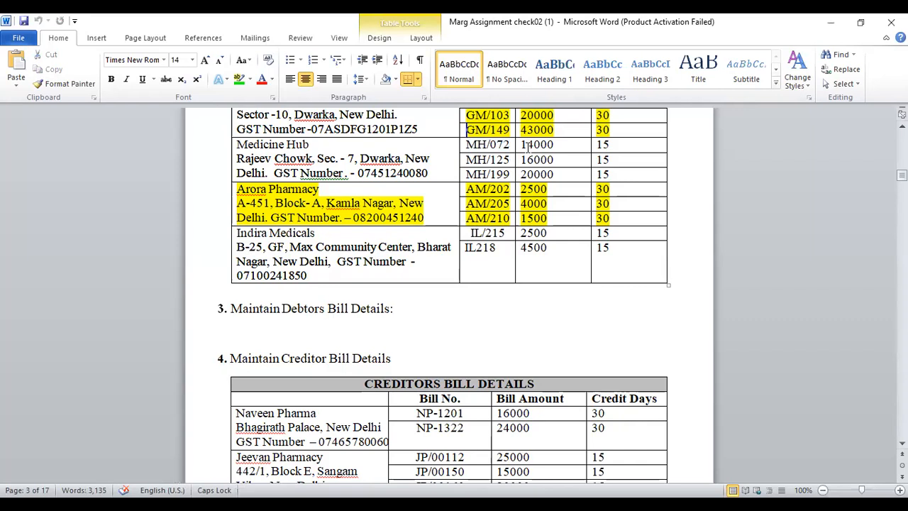
scroll(513, 213, up, 10)
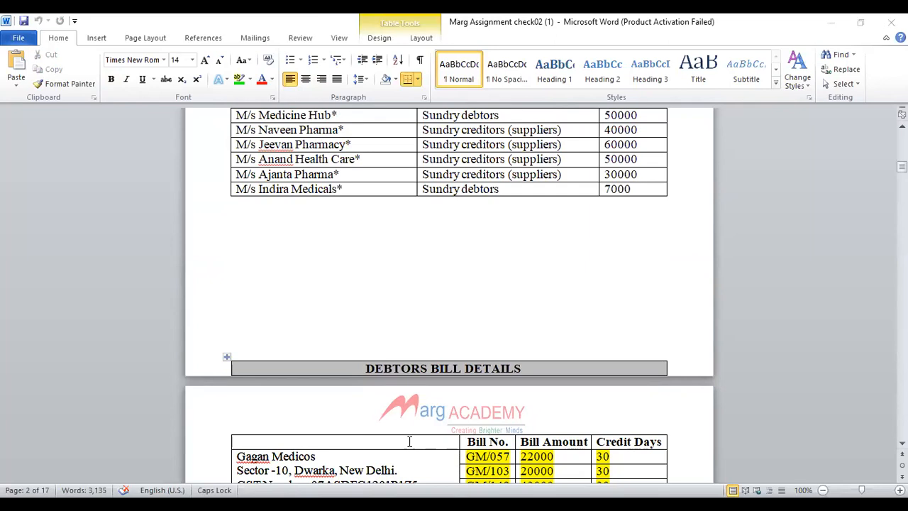
scroll(446, 260, up, 3)
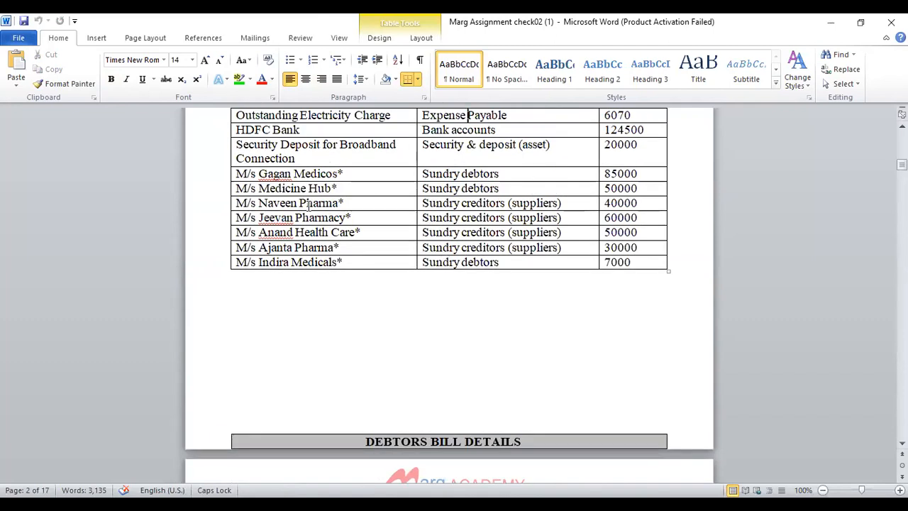
drag(352, 218, 240, 229)
key(ctrl+c)
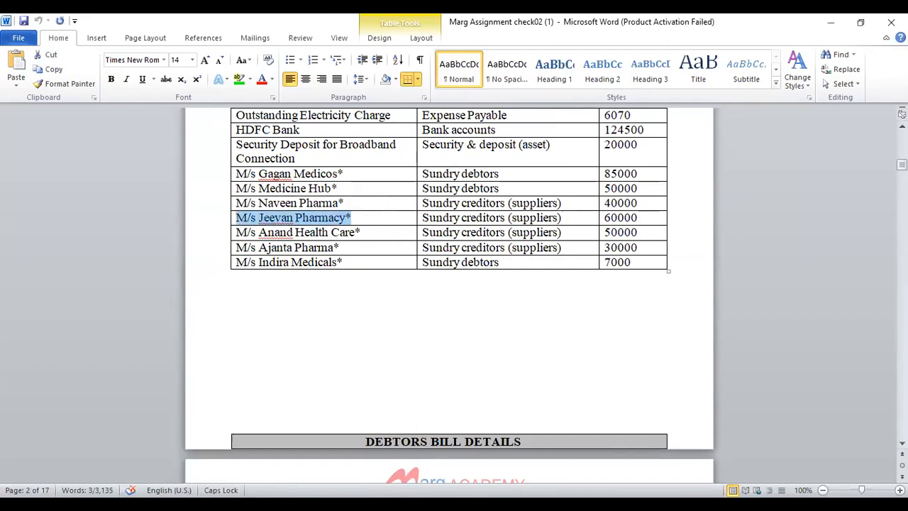
Back in Marg ERP, create a ledger with the copied name M/s Jeevan Pharmacy* under the SUNDRY CREDITORS (SUPPLIERS) group
key(alt+Tab)
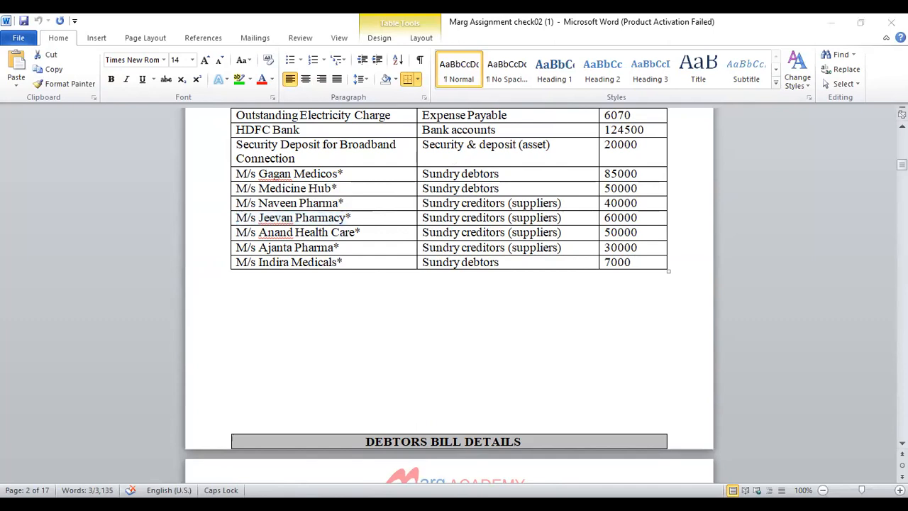
key(alt+Tab)
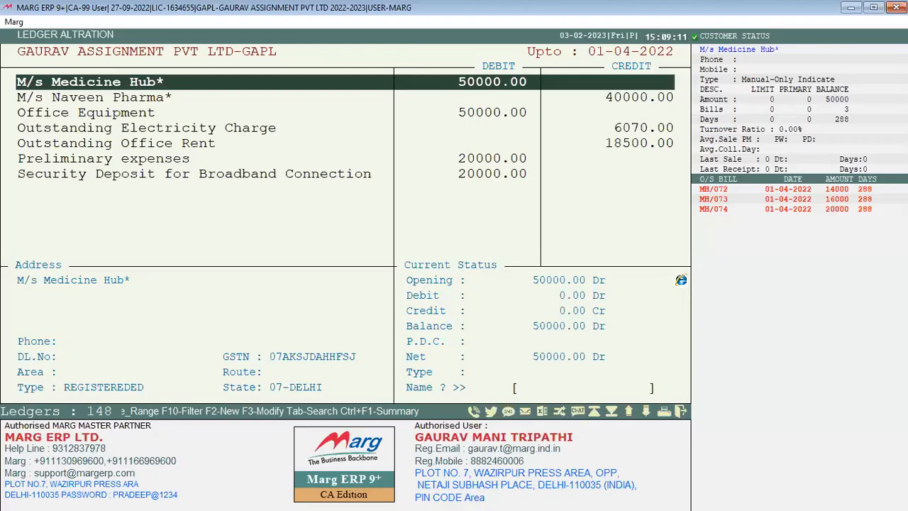
key(F2)
key(Up)
key(Return)
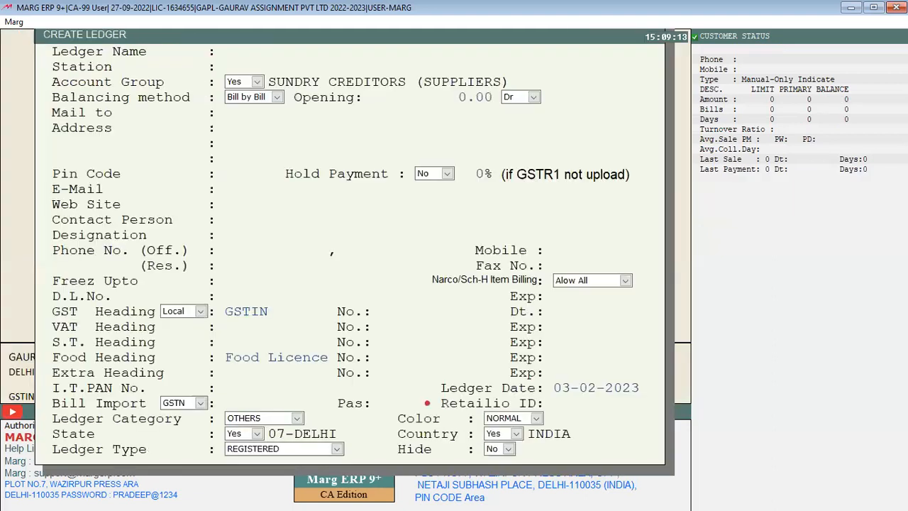
key(ctrl+v)
key(Return)
key(Return)
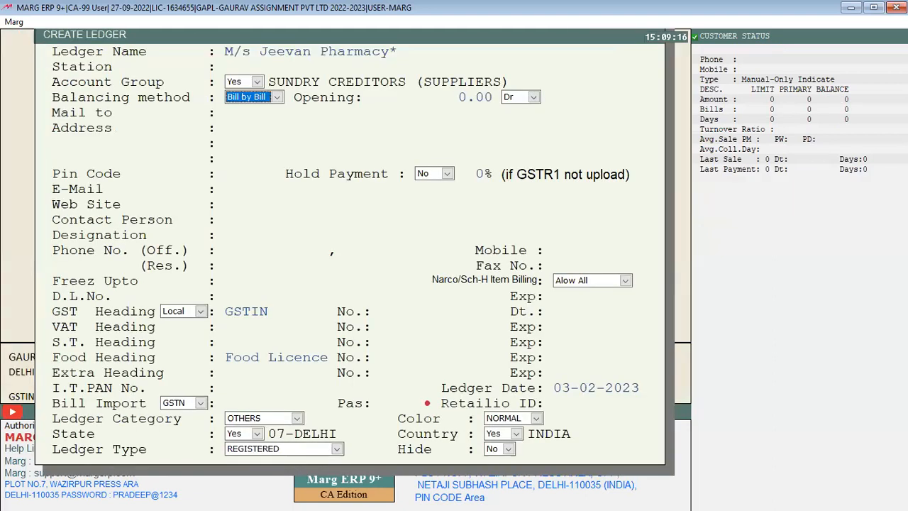
Check the ledger's amount in Word, set its opening balance to 60000 Cr and accept the ledger name as the mailing name
key(alt+Tab)
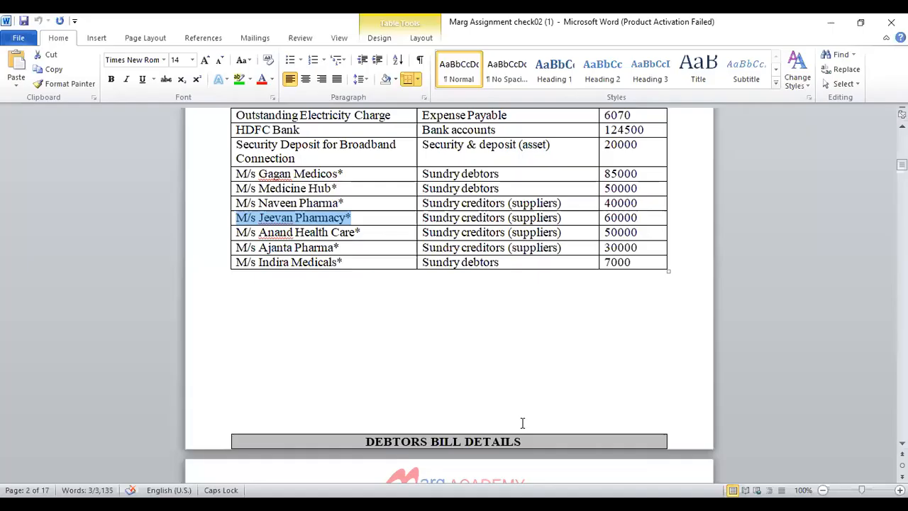
key(alt+Tab)
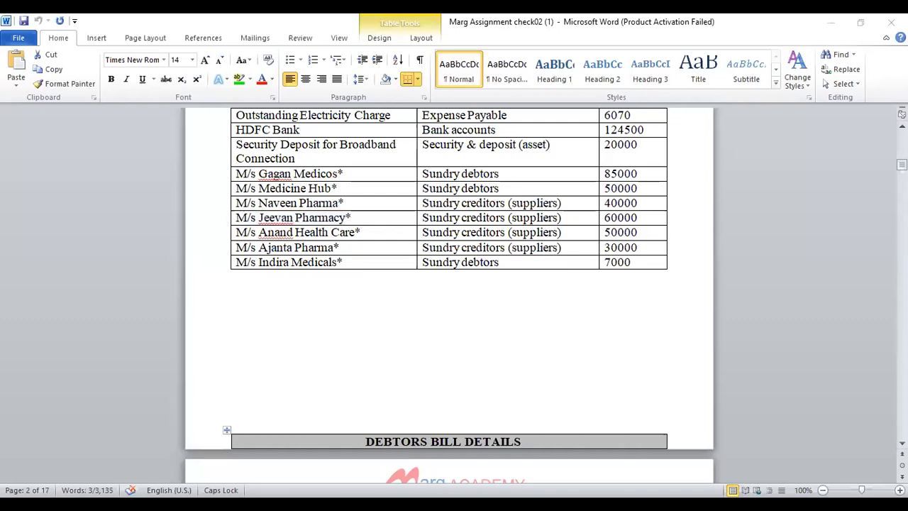
text(60000)
key(Return)
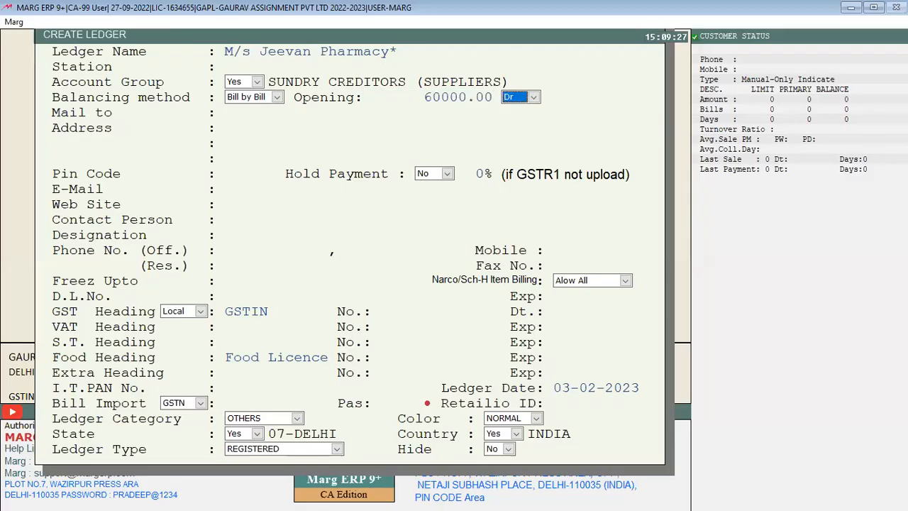
key(space)
key(Down)
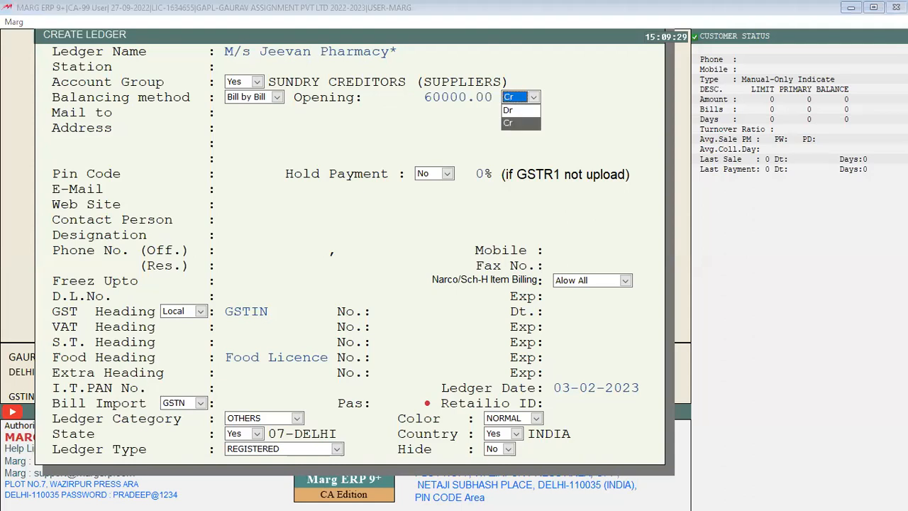
key(Return)
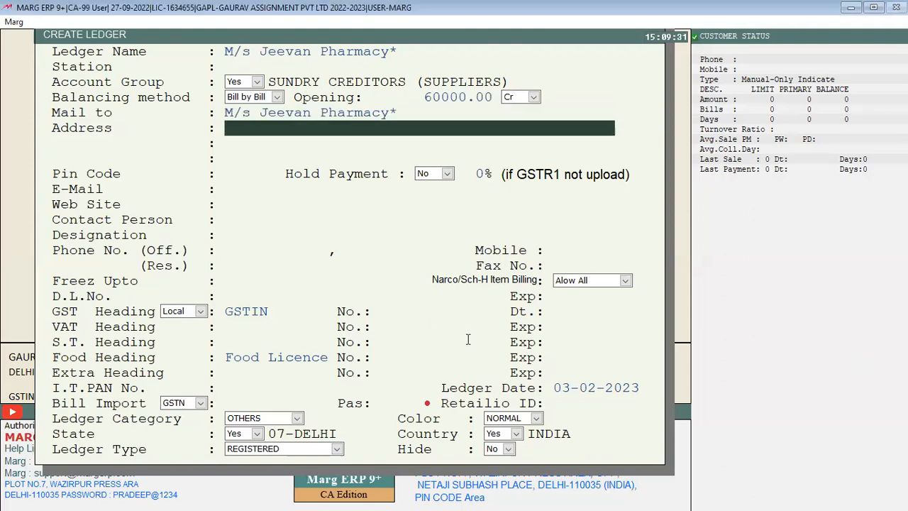
Enter the GSTIN number for M/s Jeevan Pharmacy* and continue to its opening outstanding bill entry
click(388, 311)
text(07ASDMFSA)
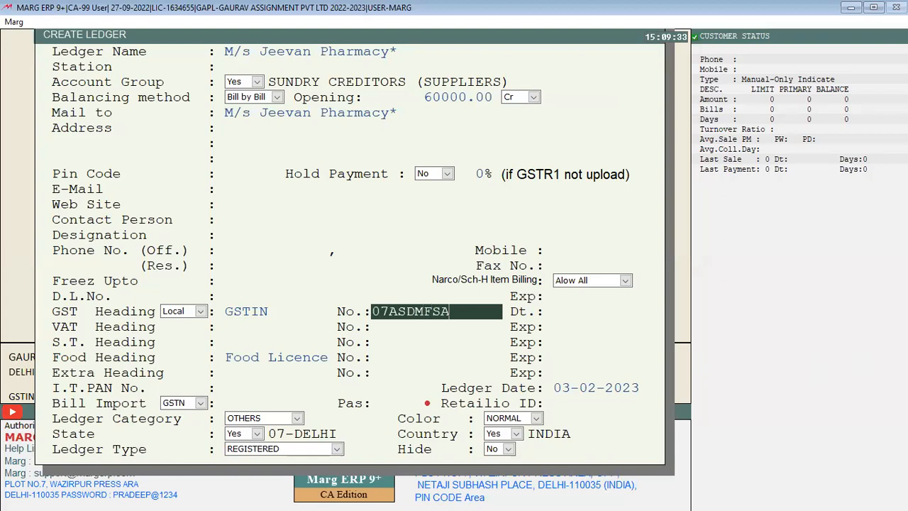
key(Page_Down)
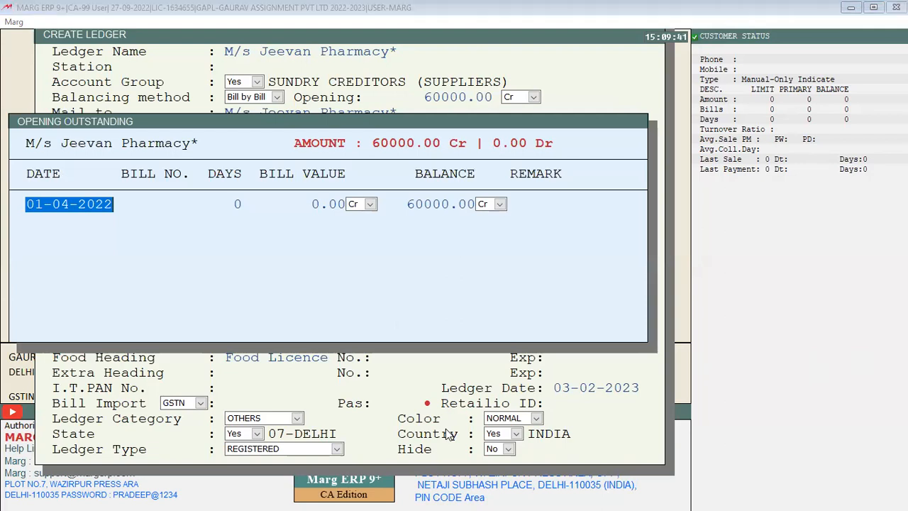
Switch to the Word assignment and look up Jeevan Pharmacy's bill numbers, amounts and credit days in the creditors bill details table
key(alt+Tab)
key(Down)
key(Down)
key(Down)
key(Down)
key(Down)
key(Down)
key(Down)
key(Down)
key(Down)
key(Down)
key(Down)
key(Down)
key(Down)
key(Down)
key(Down)
key(Down)
key(Down)
key(Down)
key(Down)
key(Down)
key(Down)
key(Down)
key(Down)
key(Down)
key(Down)
key(Down)
key(Down)
key(Down)
key(Down)
key(Down)
key(Down)
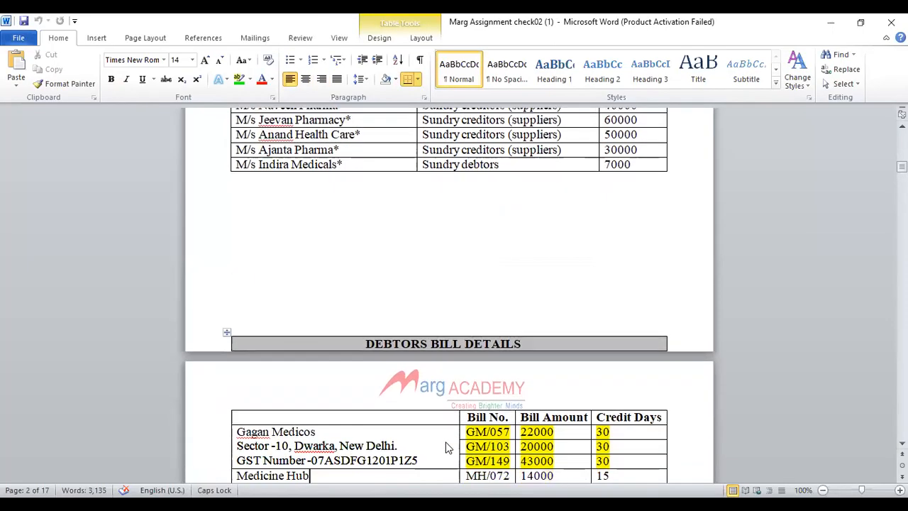
key(Down)
key(Down)
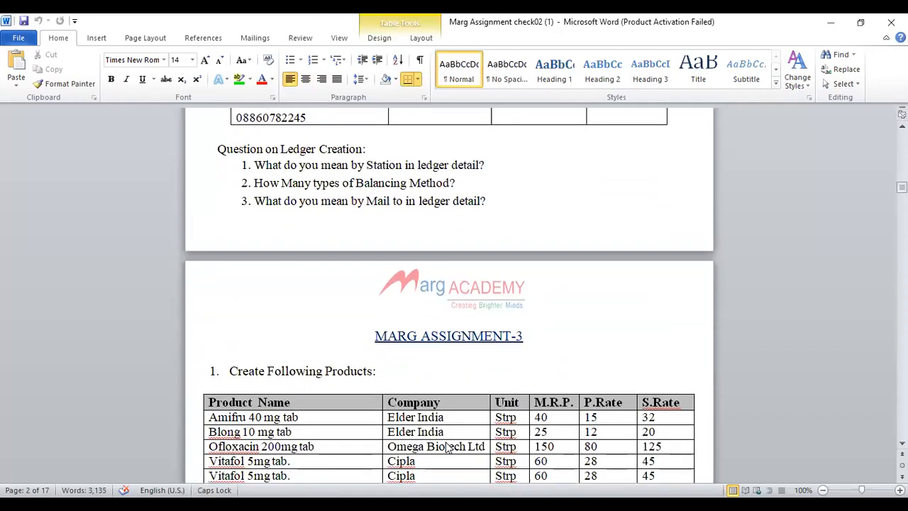
key(Up)
key(Up)
key(Up)
key(Up)
key(Up)
key(Up)
key(Up)
key(Up)
key(Up)
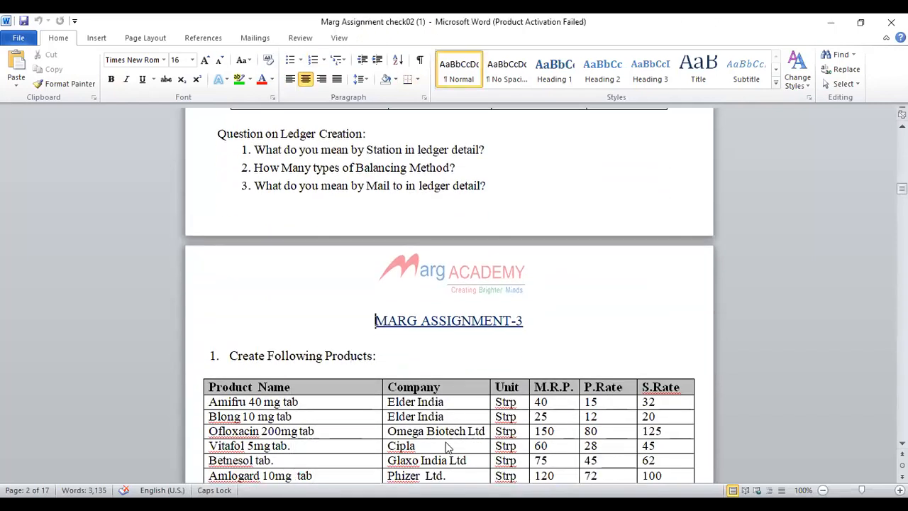
key(Up)
key(Up)
key(Up)
key(Up)
key(Up)
key(Up)
key(Up)
key(Up)
key(Up)
key(Up)
key(Up)
key(Up)
key(Up)
key(Up)
key(Up)
key(Up)
key(Up)
key(Up)
key(Up)
key(Up)
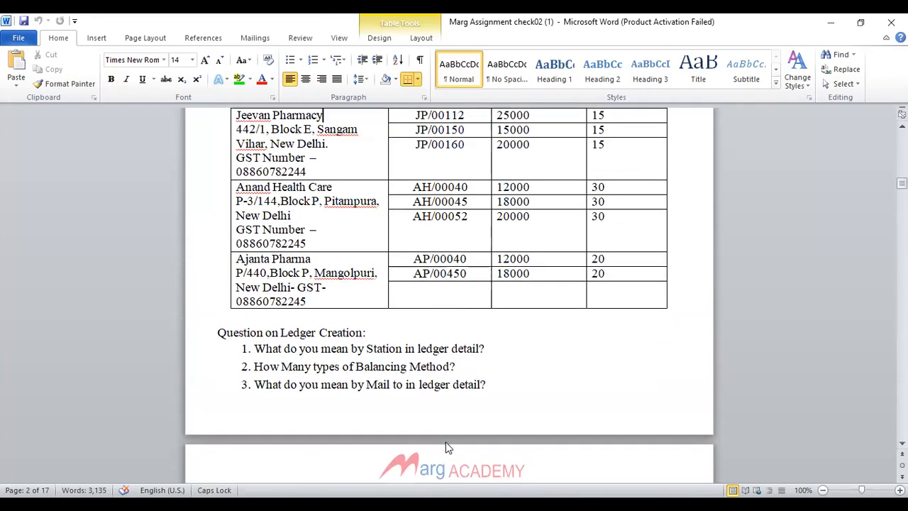
key(Up)
key(Up)
key(Up)
key(Up)
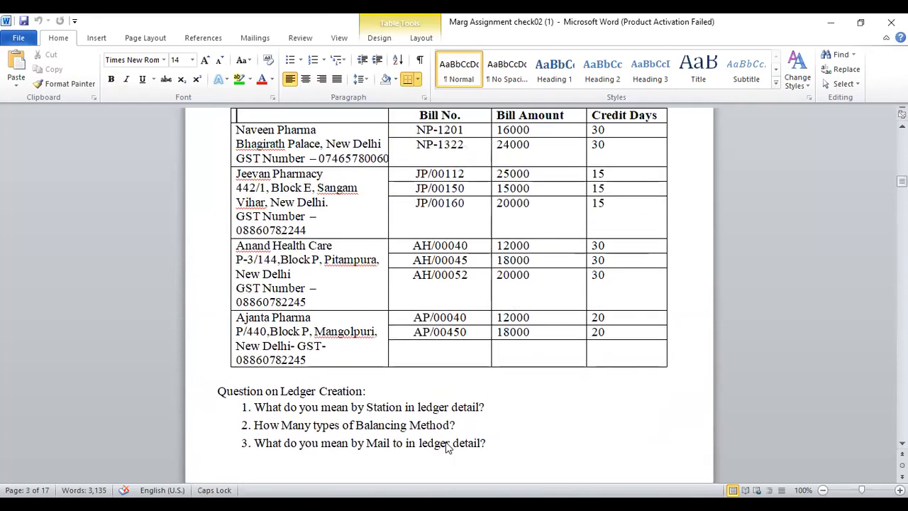
Copy Jeevan Pharmacy's first bill number from Word and enter bill JP/00112 in Marg ERP with 20 days, value 25000 Cr and balance 25000 Cr
drag(416, 174, 458, 185)
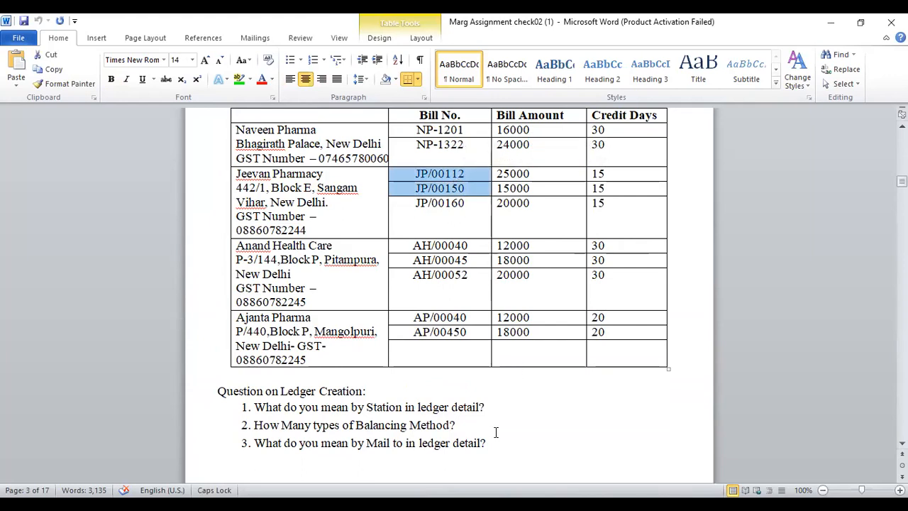
key(alt+Tab)
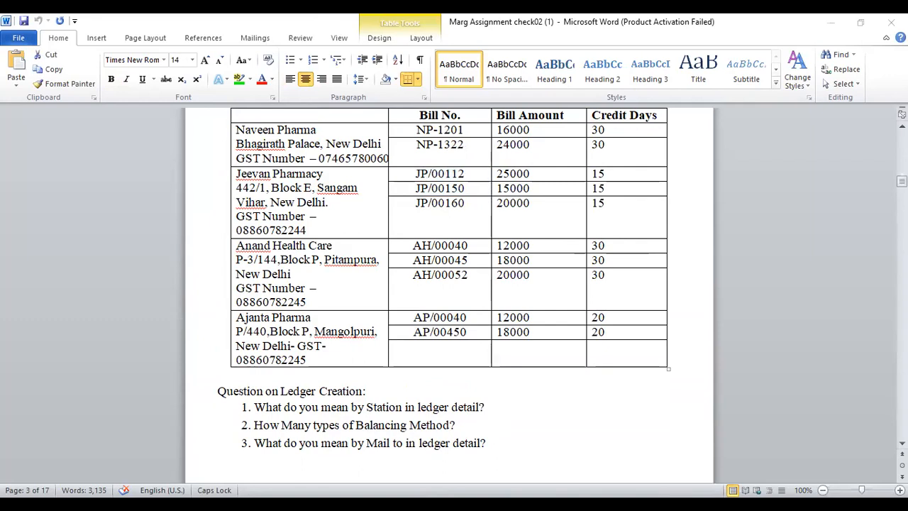
text(20)
key(Return)
text(25000 .)
key(Return)
key(Return)
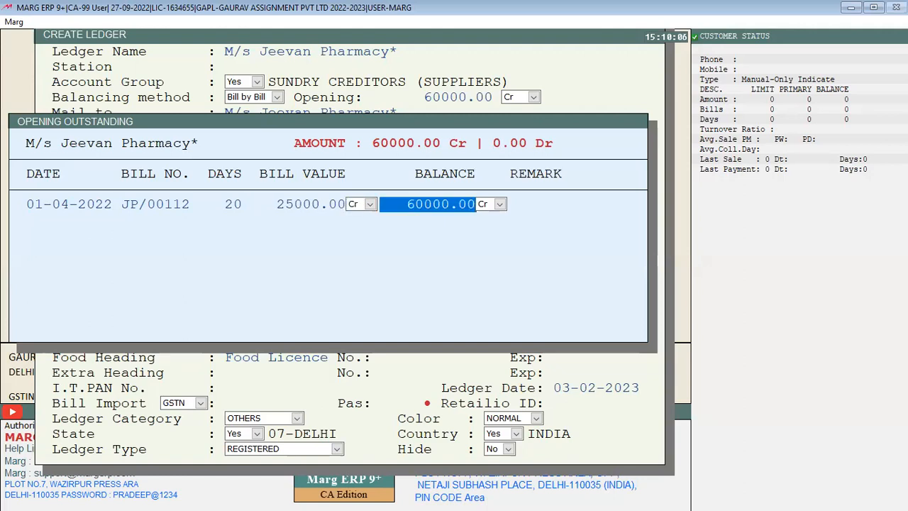
text(25000)
key(Return)
key(Return)
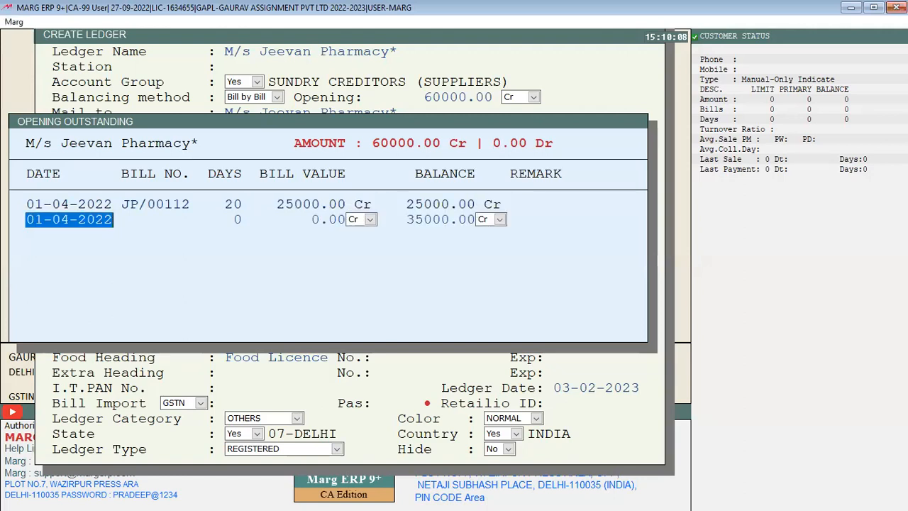
Add a second opening outstanding bill JP/00113 with 20 days, bill value 15000 Cr and balance 15000 Cr
key(Return)
key(ctrl+c)
key(BackSpace)
text(3)
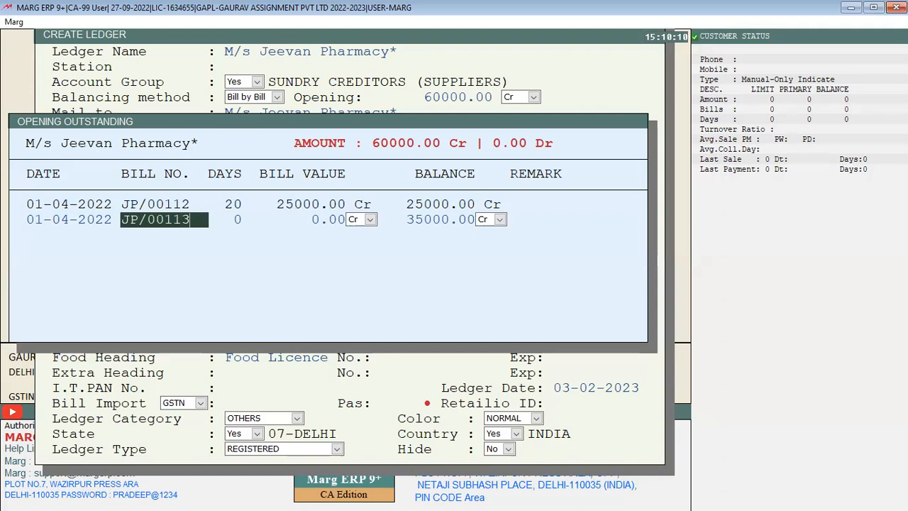
key(Return)
text(20)
key(Return)
text(1)
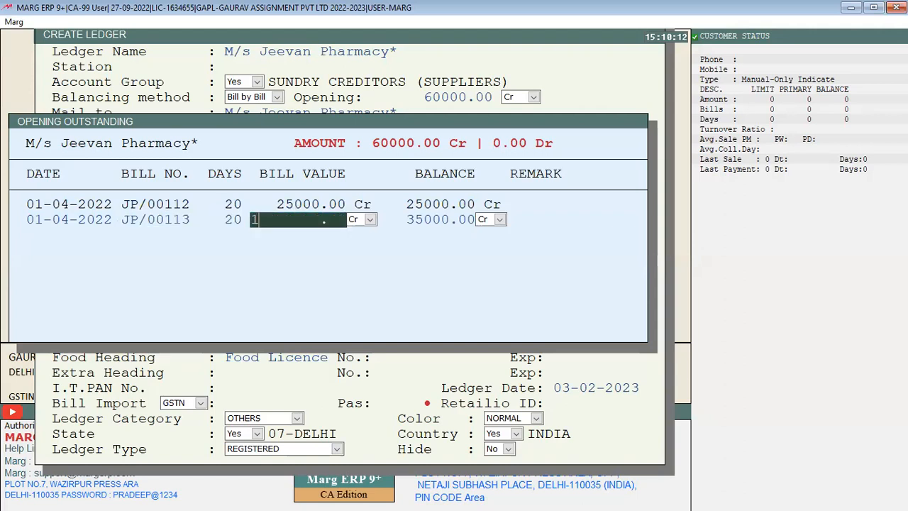
text(5000)
key(Return)
key(Return)
text(15000)
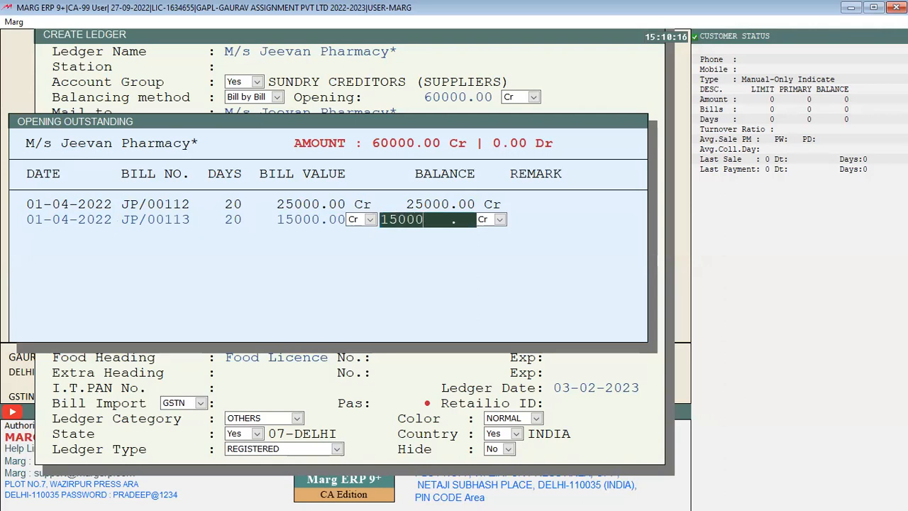
key(Return)
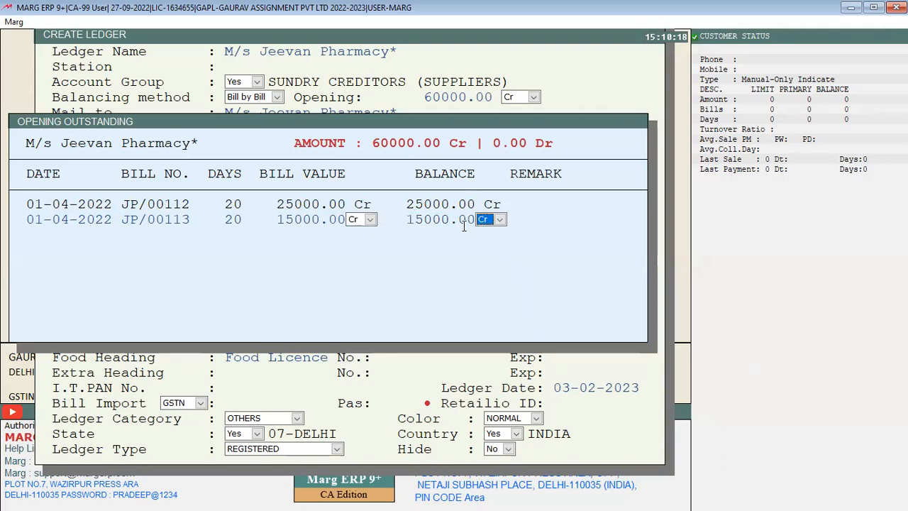
key(Return)
key(Return)
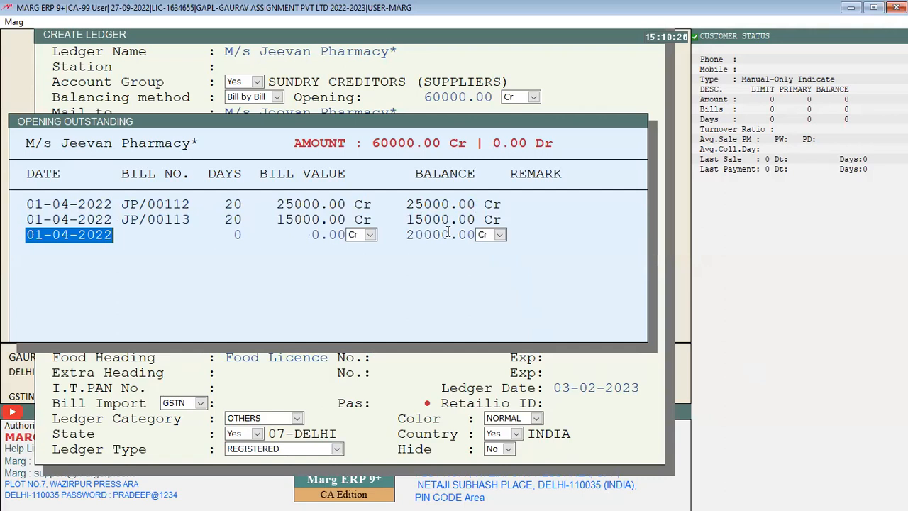
Add a third outstanding bill JP/00114 with 20 days, value 20000 Cr and balance 20000 Cr, and save the M/s Jeevan Pharmacy* ledger
key(Return)
key(ctrl+v)
key(BackSpace)
text(4)
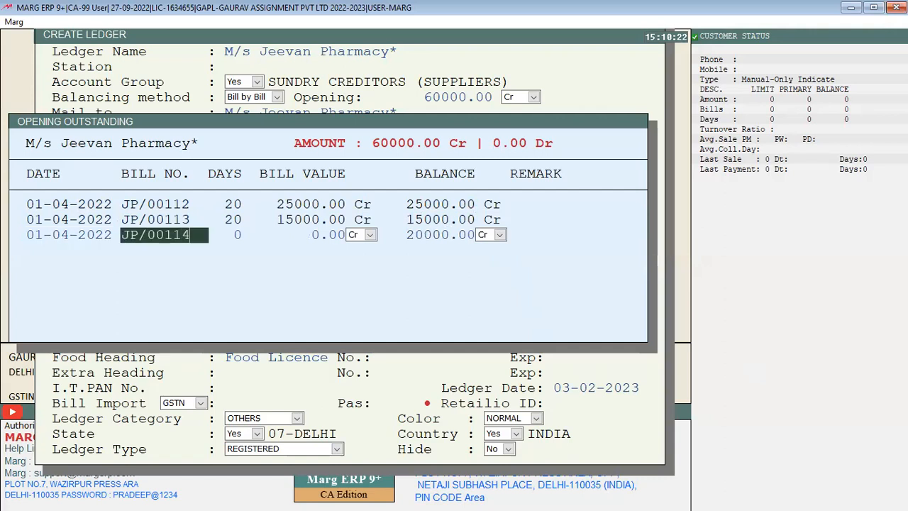
key(Return)
key(shift+Tab)
text(20)
key(Return)
text(20000)
key(Return)
key(Return)
key(Return)
key(Right)
key(Return)
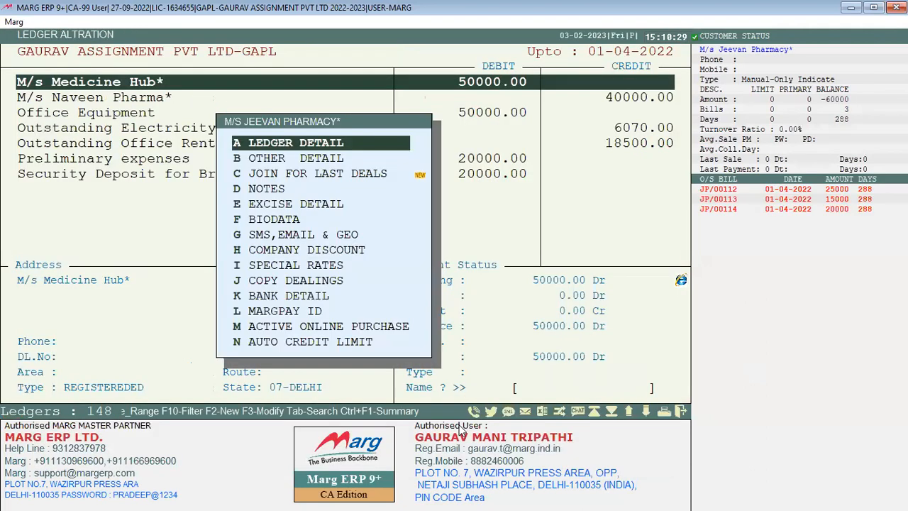
key(i)
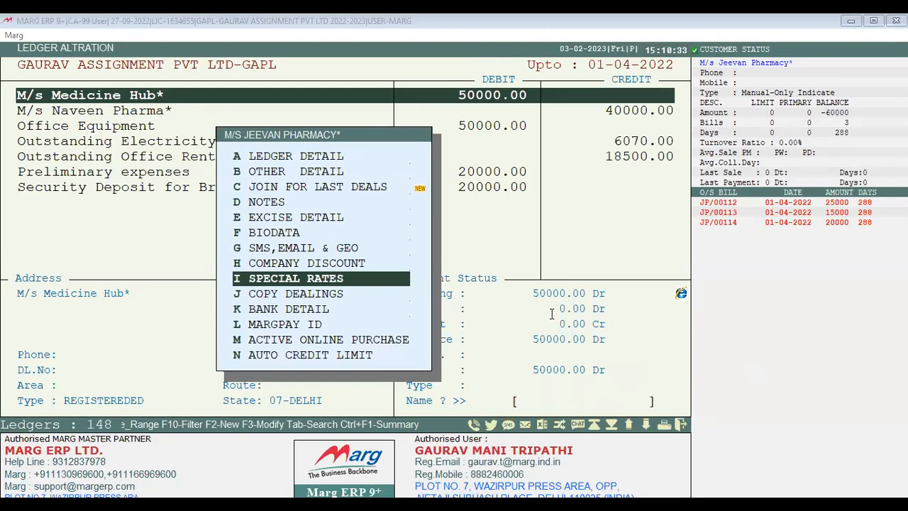
Switch to the Word assignment and copy the ledger name M/s Anand Health Care* from the ledger table
key(alt+Tab)
scroll(551, 314, up, 5)
scroll(551, 315, up, 8)
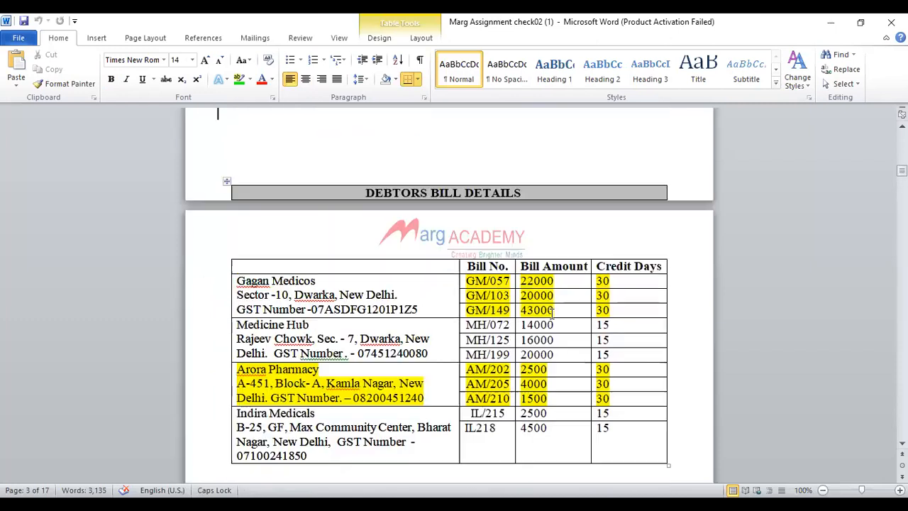
click(378, 161)
key(shift+Left)
key(shift+Left)
key(shift+Left)
key(shift+Left)
key(shift+Left)
key(shift+Left)
key(shift+Left)
key(shift+Left)
key(shift+Left)
key(shift+Left)
key(shift+Left)
key(shift+Left)
key(shift+Left)
key(shift+Left)
key(shift+Left)
key(shift+Left)
key(shift+Left)
key(shift+Left)
key(shift+Left)
key(shift+Left)
key(shift+Left)
key(shift+Left)
key(shift+Left)
key(shift+Left)
key(ctrl+c)
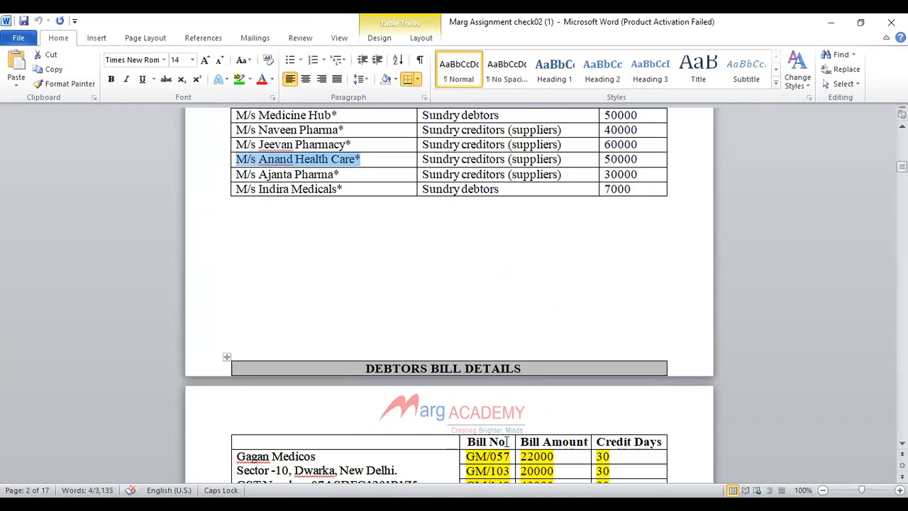
Back in Marg ERP, create a ledger under SUNDRY CREDITORS (SUPPLIERS) with the copied name M/s Anand Health Care*, balanced Bill by Bill
key(alt+Tab)
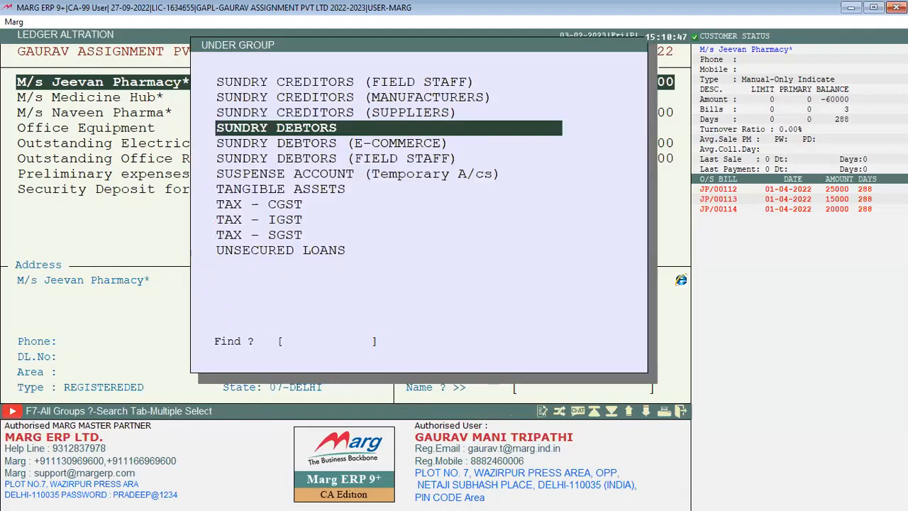
key(Up)
key(Return)
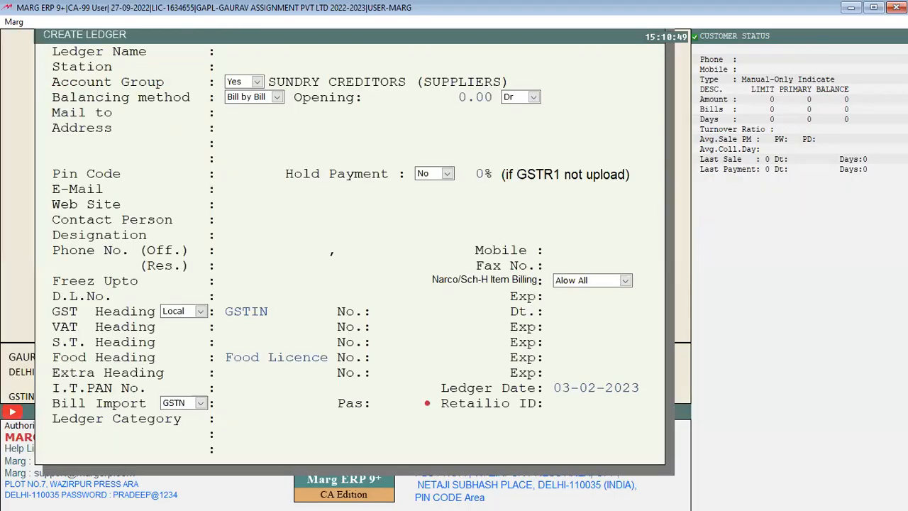
key(ctrl+v)
key(Return)
key(Return)
key(Return)
key(Return)
Set the M/s Anand Health Care* opening balance to 50000 Cr
text(50000)
key(Return)
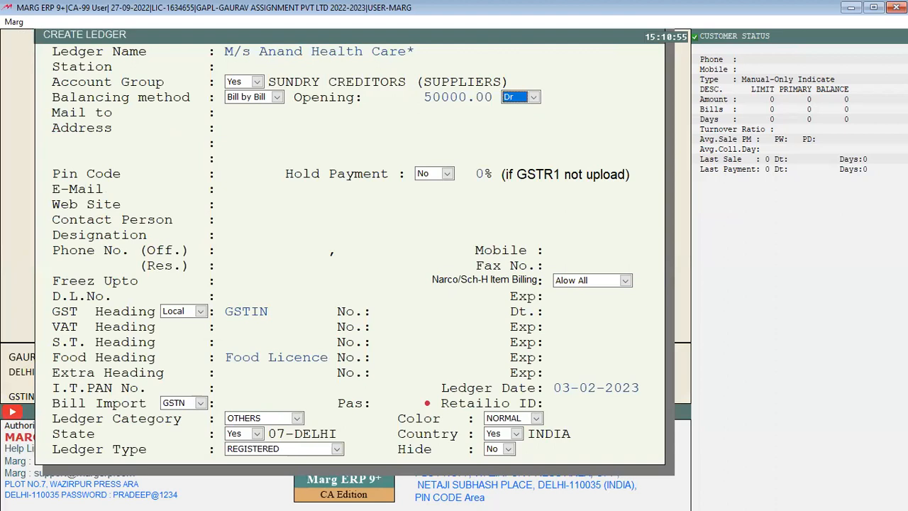
key(Down)
key(Return)
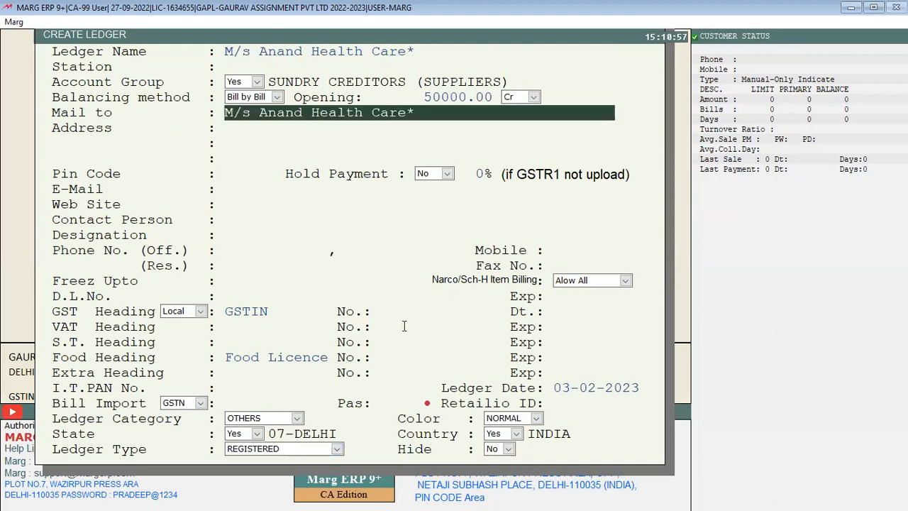
Enter the GSTIN number for M/s Anand Health Care* and continue to its opening outstanding bill entry
click(380, 307)
text(07ASDNMBBNFJ)
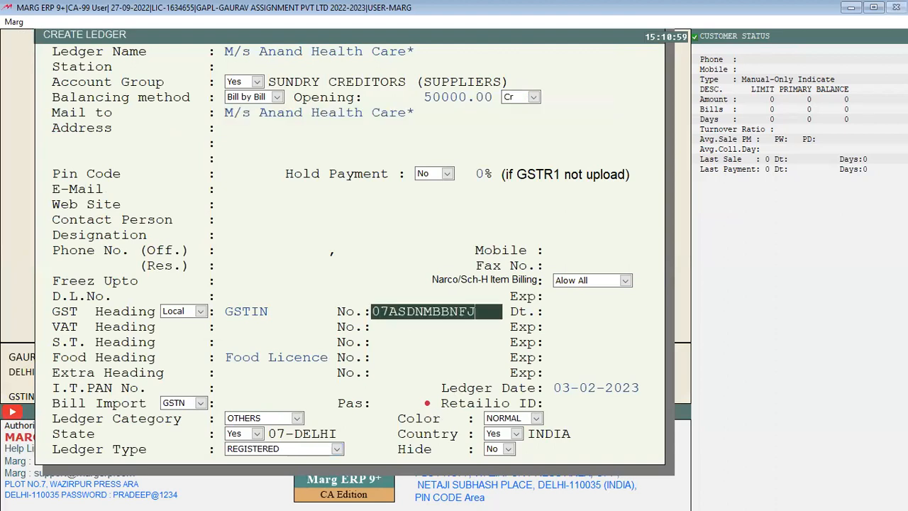
key(ctrl+w)
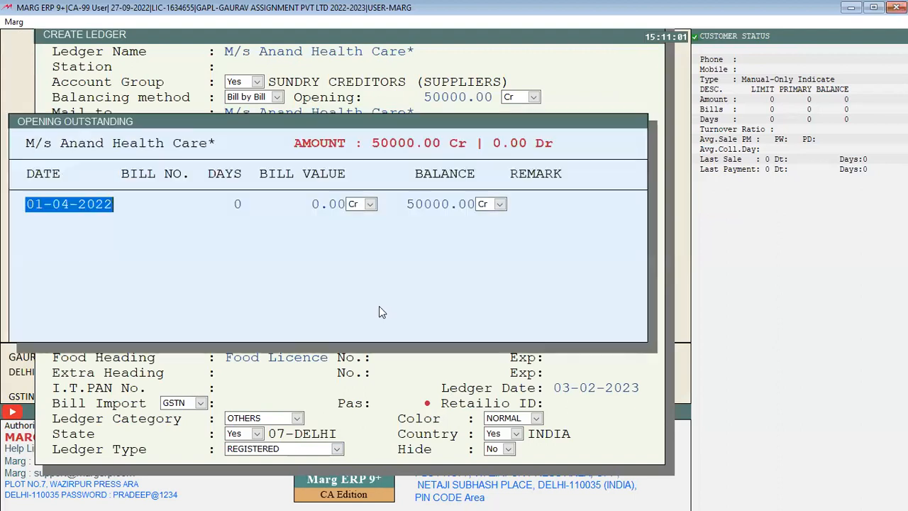
key(Return)
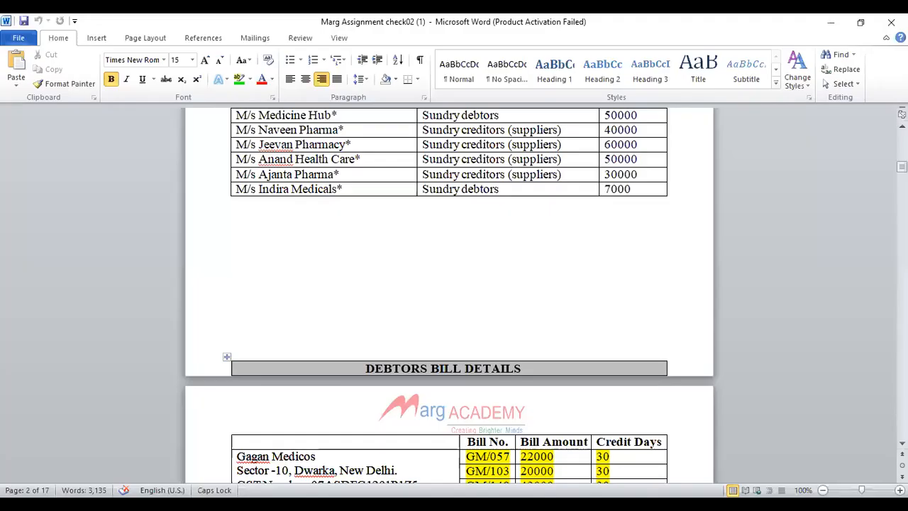
In the Word assignment, look up Anand Health Care's bill numbers, amounts and credit days in the creditors bill details table
key(Down)
key(Down)
key(Down)
key(Down)
key(Down)
key(Down)
key(Down)
key(Down)
key(Down)
key(Down)
key(Down)
key(Down)
key(Down)
key(Down)
key(Down)
key(Down)
key(Down)
key(Down)
key(Down)
key(Down)
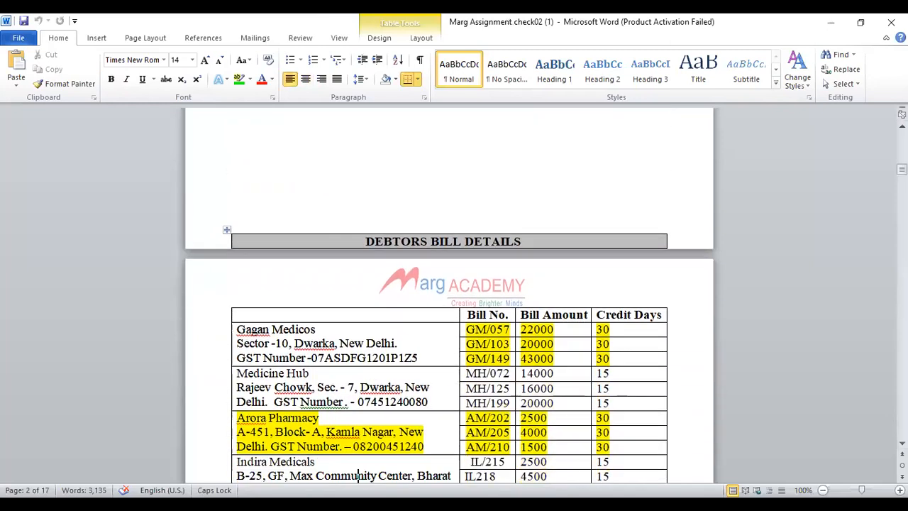
key(Up)
key(Up)
key(Up)
key(Up)
key(Up)
key(Up)
key(Up)
key(Up)
key(Up)
key(Up)
key(Up)
key(Up)
key(Up)
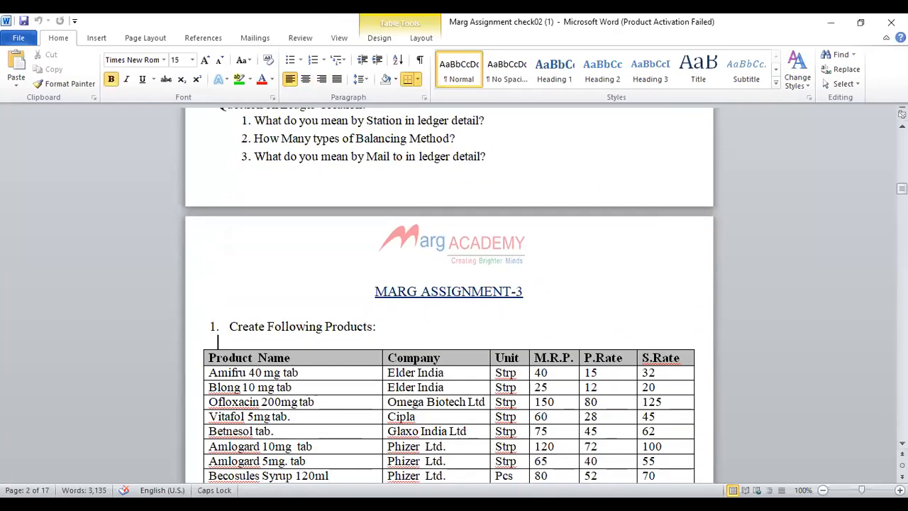
key(Up)
key(Up)
key(Up)
key(Up)
key(Up)
key(Up)
key(Up)
key(Up)
key(Up)
key(Up)
key(Up)
key(Up)
key(Up)
key(Up)
key(Up)
key(Up)
key(Up)
key(Up)
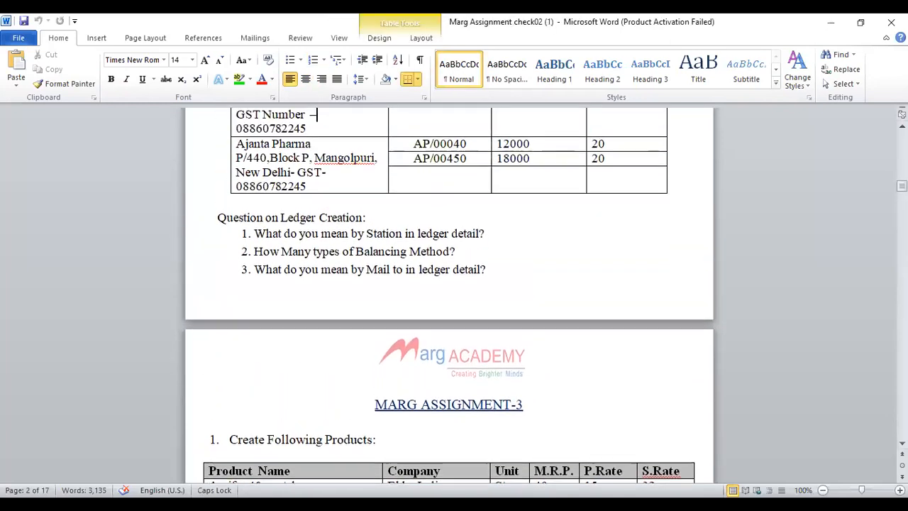
key(Up)
key(Up)
key(Up)
key(Up)
key(Up)
key(Up)
key(Up)
key(Up)
key(Up)
key(Up)
key(Up)
key(Up)
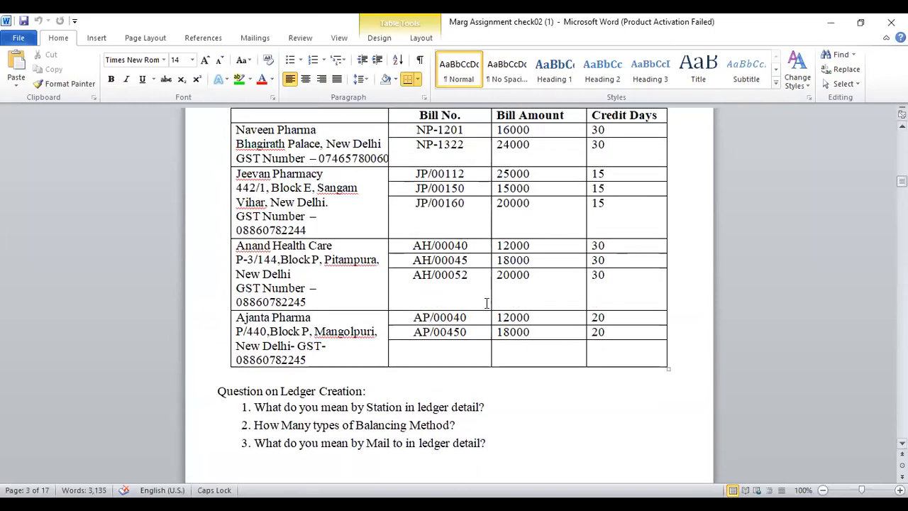
Copy bill number AH/00040 from the Word assignment and enter it in Marg ERP with 30 days, value 12000 Cr and balance 12000 Cr
drag(414, 247, 461, 259)
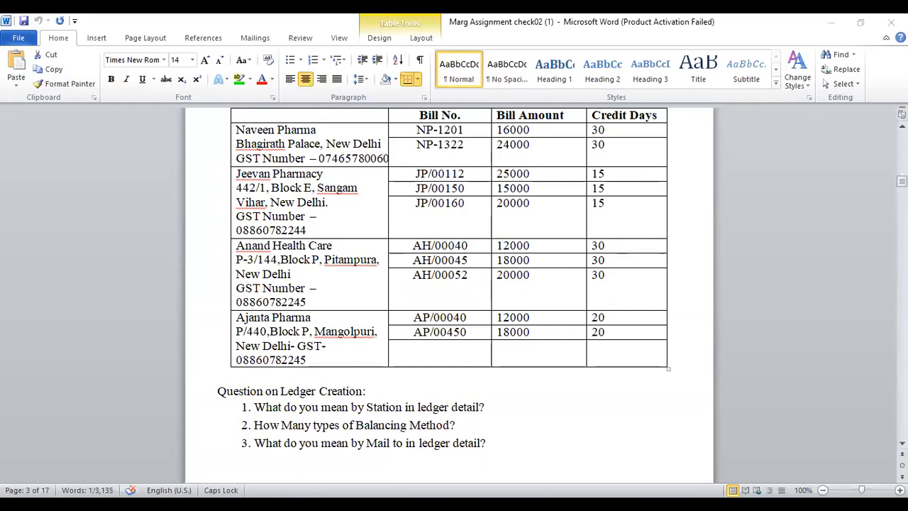
key(alt+Tab)
key(Return)
text(12000)
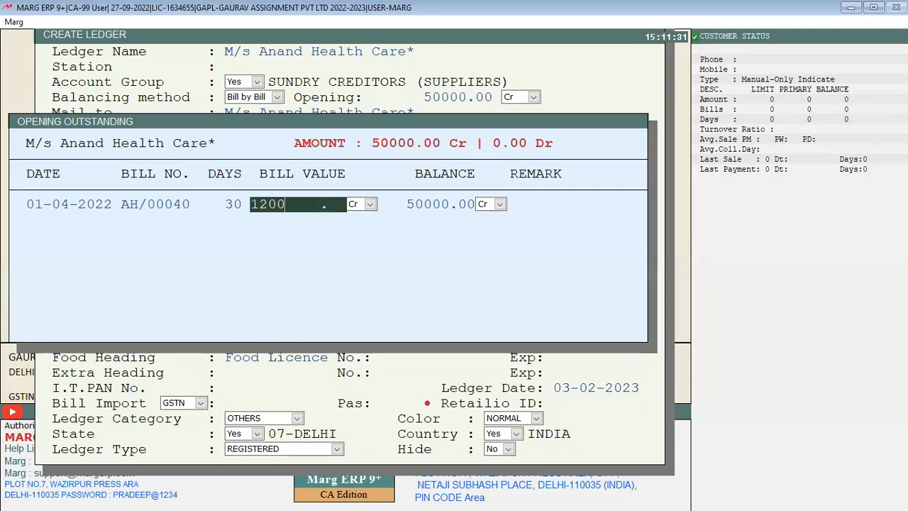
key(Return)
text(12000)
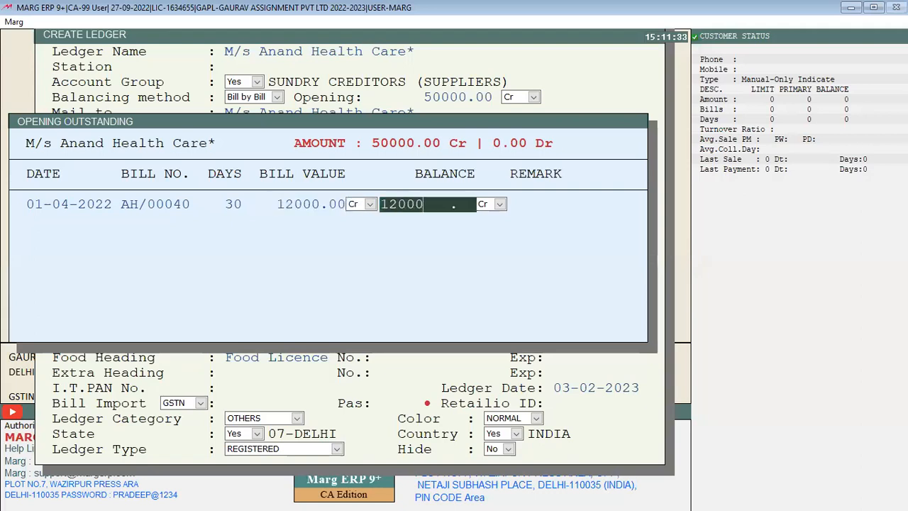
key(Return)
key(Return)
Add a second outstanding bill AH/00041 for M/s Anand Health Care* with 30 days, value 18000 Cr and balance 18000 Cr
key(ctrl+c)
key(End)
key(BackSpace)
text(1)
key(Return)
text(30)
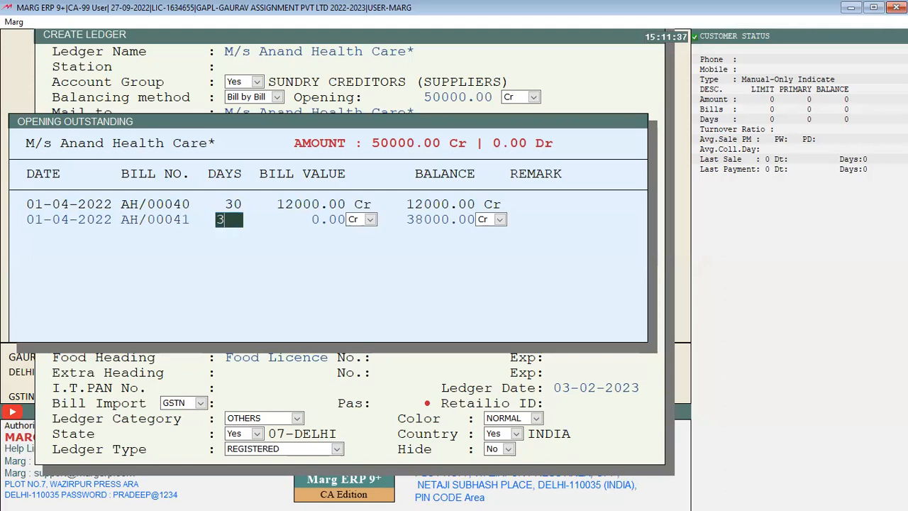
key(Return)
text(18000      .)
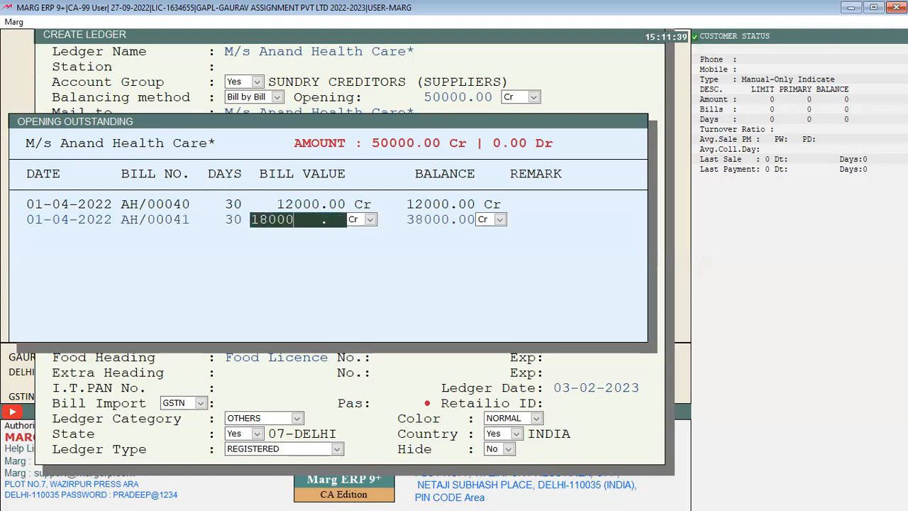
key(Return)
key(BackSpace)
text(1)
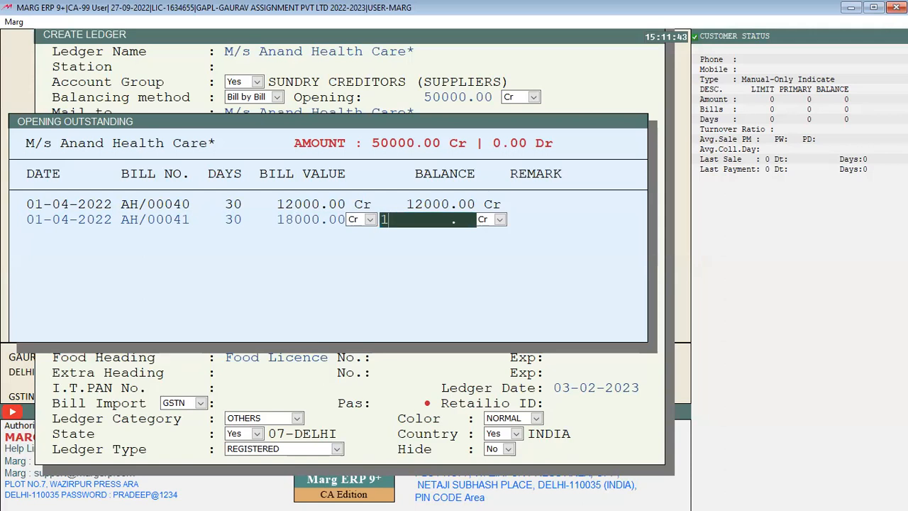
text(8000)
key(Return)
key(Return)
Add a third outstanding bill AH/00042 with 30 days and value 20000 Cr, and save the M/s Anand Health Care* ledger
key(Return)
key(Return)
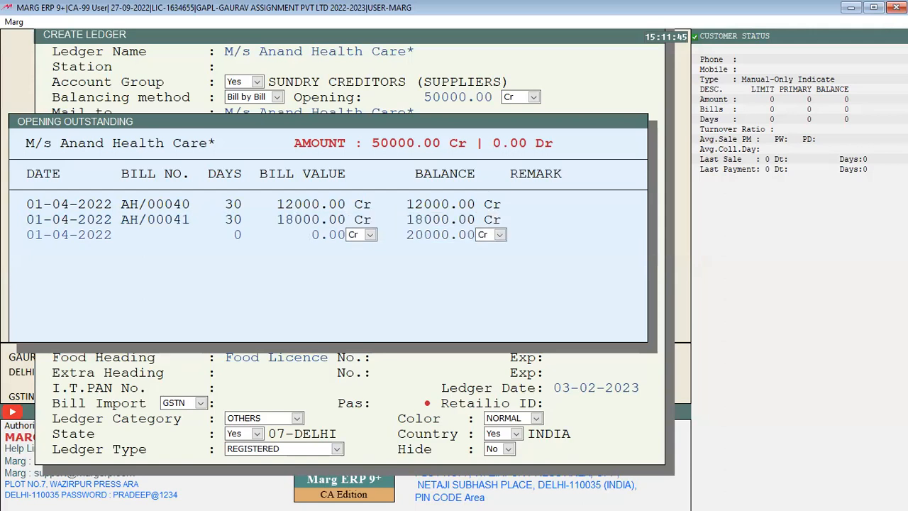
key(ctrl+v)
key(BackSpace)
text(2)
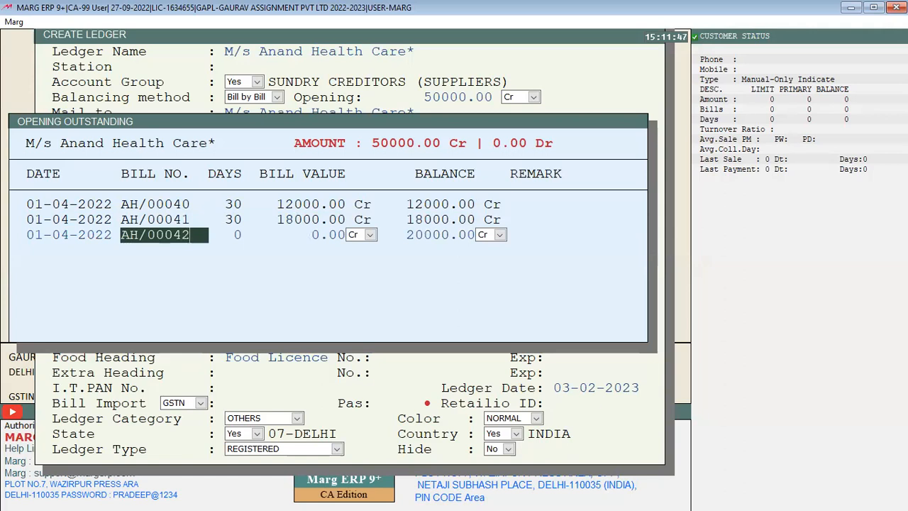
key(Return)
text(30)
key(Return)
text(20000)
key(Return)
key(Return)
key(Right)
key(Return)
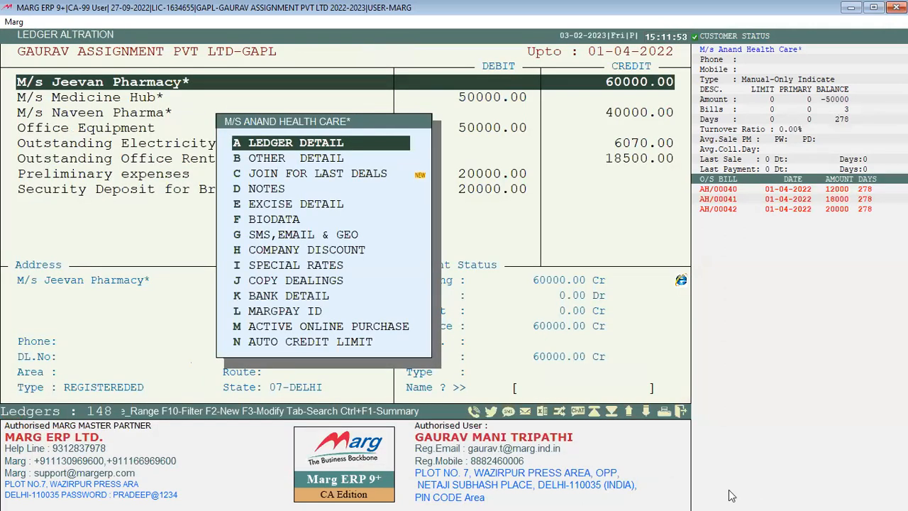
Switch to the Word assignment and copy the creditor name M/s Ajanta Pharma* from the ledger table
key(h)
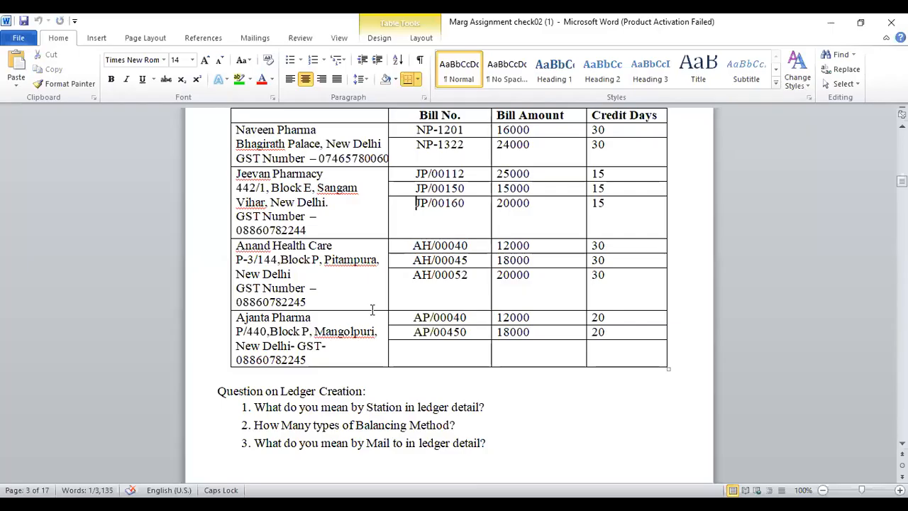
scroll(371, 310, up, 10)
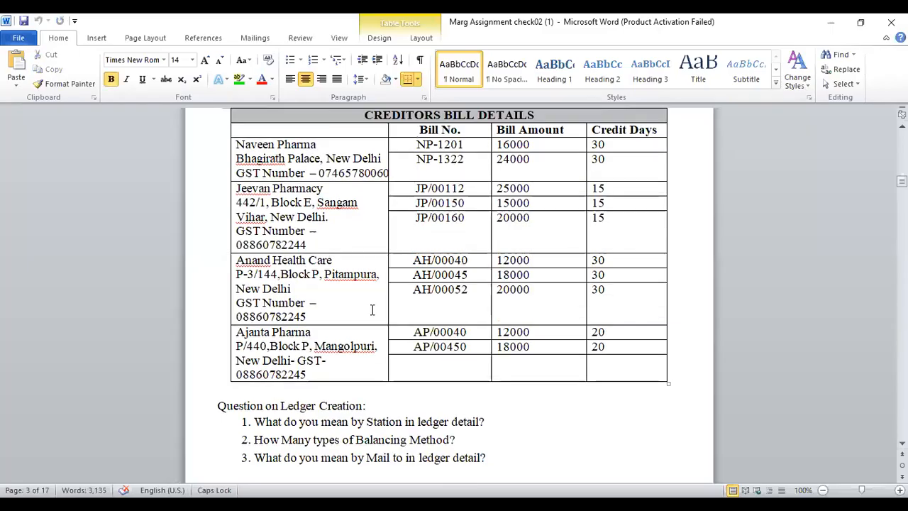
key(Up)
key(Up)
key(Up)
key(Up)
key(Up)
key(Up)
key(Up)
key(Up)
key(Up)
key(Up)
key(Up)
key(Up)
key(Up)
key(Up)
key(Up)
key(Up)
key(Up)
key(Up)
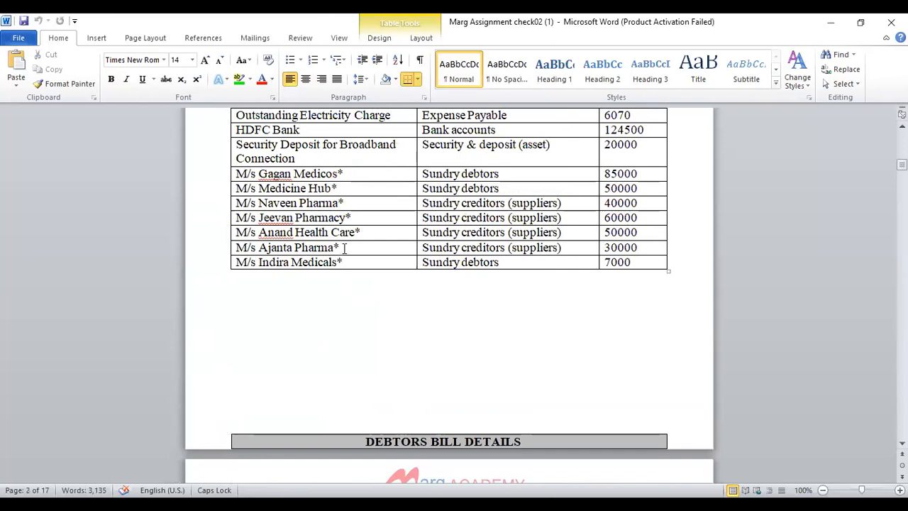
drag(344, 247, 231, 253)
key(ctrl+c)
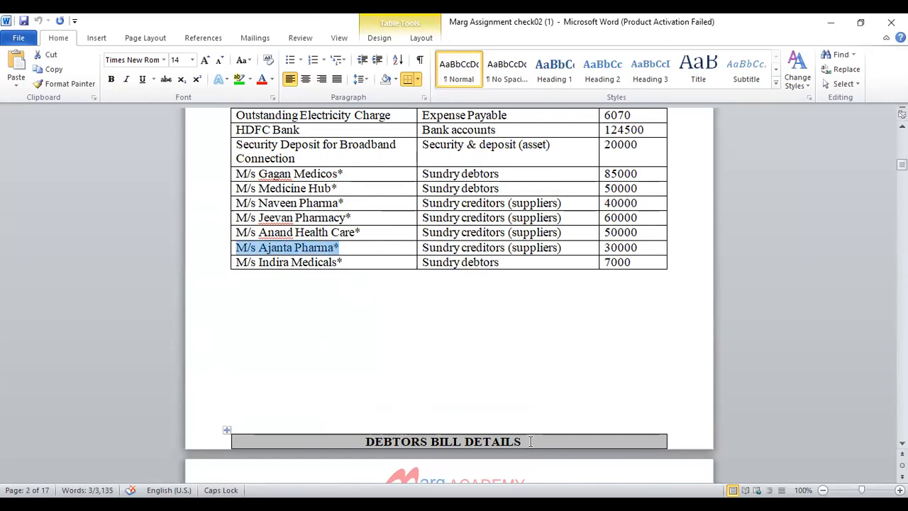
Back in Marg ERP, create ledger M/s Ajanta Pharma* under SUNDRY CREDITORS (SUPPLIERS), balanced Bill by Bill, with opening balance 30000 Dr
key(alt+Tab)
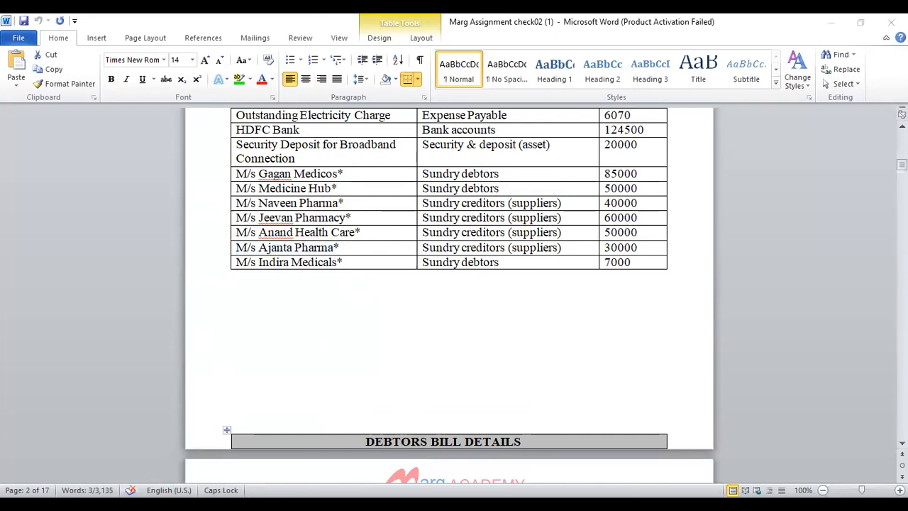
key(Up)
key(Return)
key(ctrl+v)
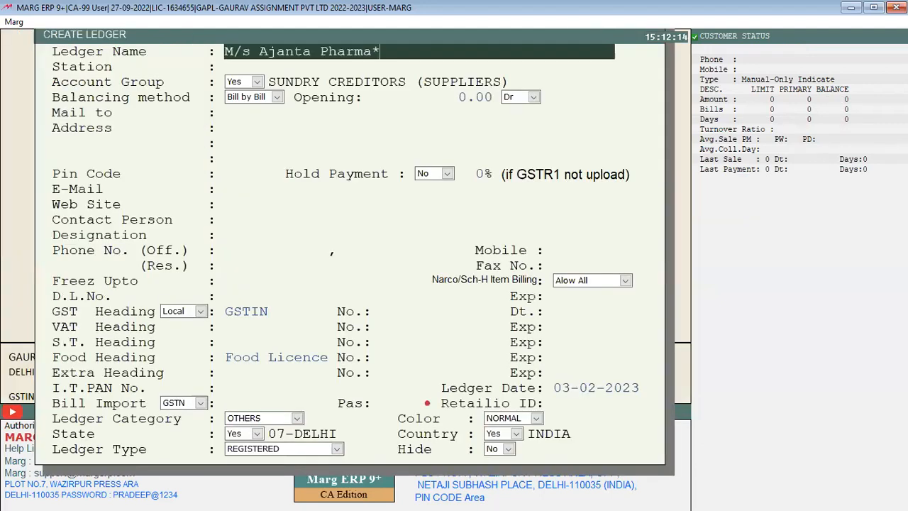
key(Return)
key(Return)
key(Return)
text(30000)
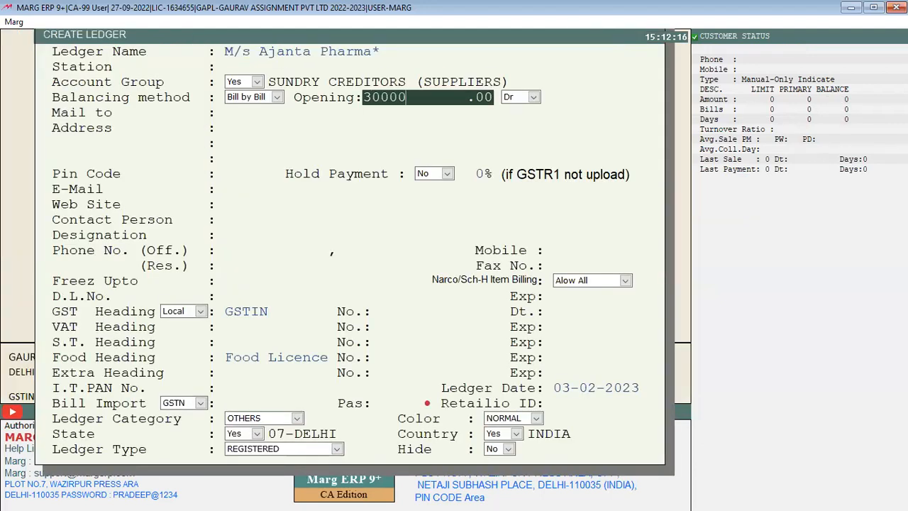
key(Return)
key(Return)
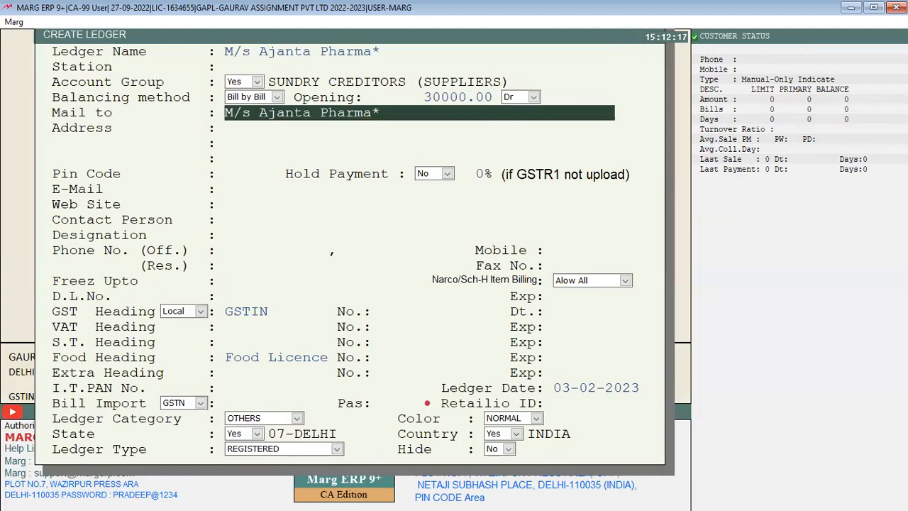
Enter the GSTIN number for M/s Ajanta Pharma* and continue to its opening outstanding bill entry
click(393, 321)
text(07ASDJHBCHASJ)
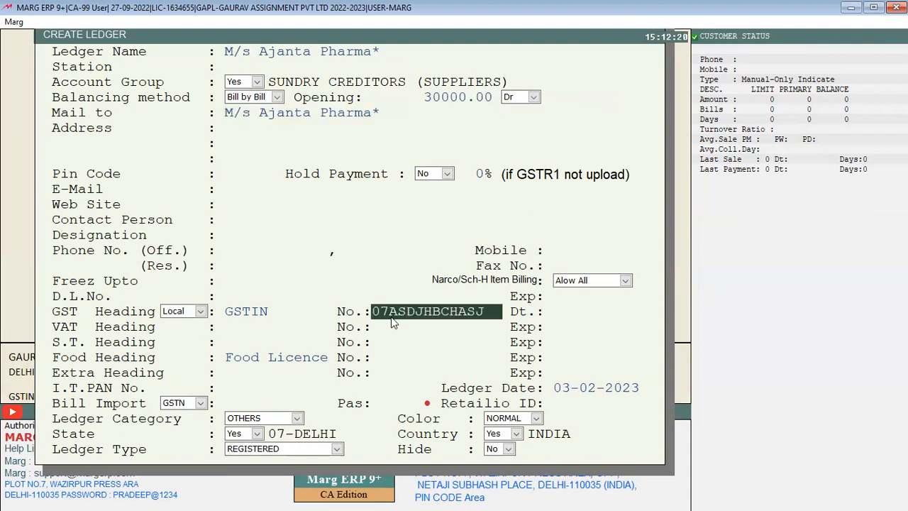
key(Page_Down)
key(ctrl+v)
key(BackSpace)
key(BackSpace)
key(BackSpace)
key(BackSpace)
key(BackSpace)
key(BackSpace)
key(BackSpace)
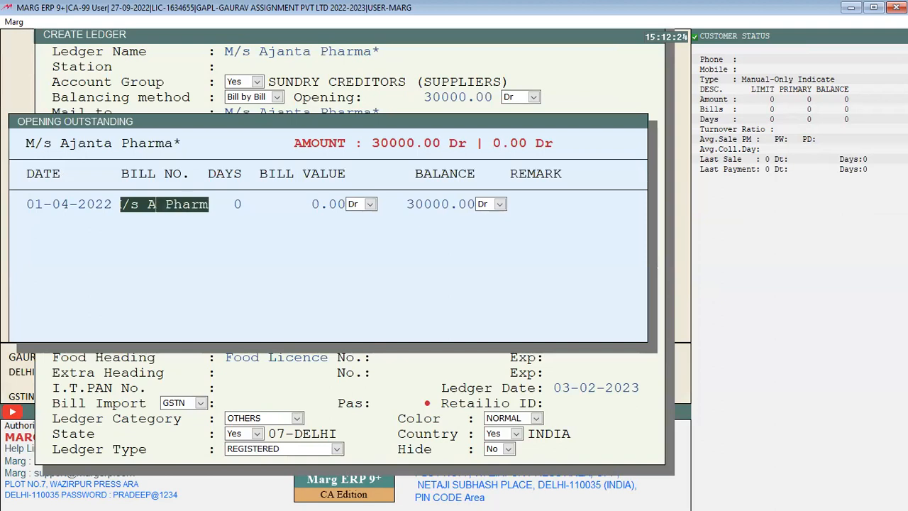
key(ctrl+a)
key(BackSpace)
key(Up)
key(Return)
key(Delete)
Enter outstanding bill AP001 for M/s Ajanta Pharma* with 20 days, value 12000 Dr and balance 12000 Dr
text(AP001)
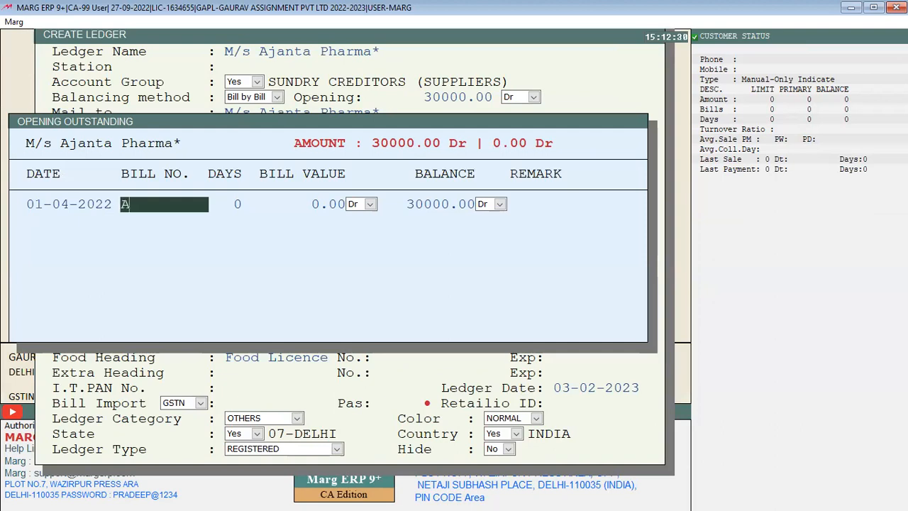
key(Return)
text(20)
key(Return)
text(12000)
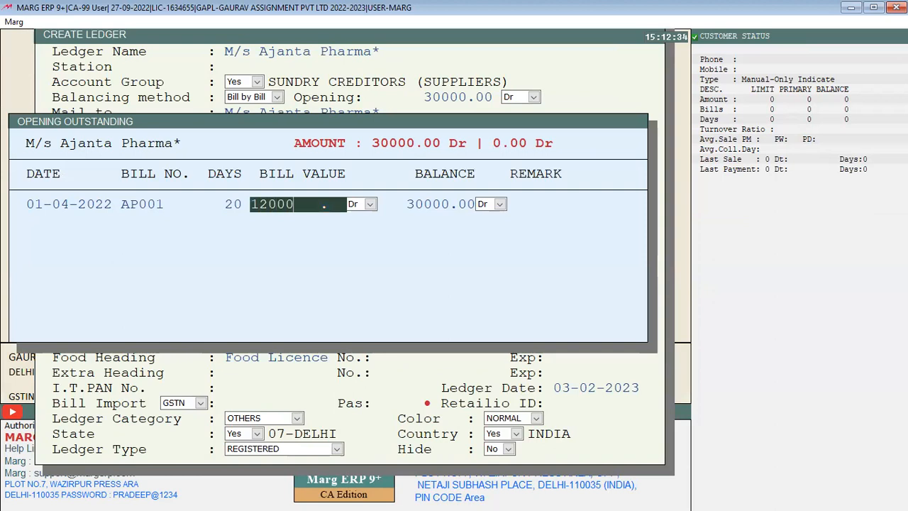
key(Return)
key(Return)
text(12000)
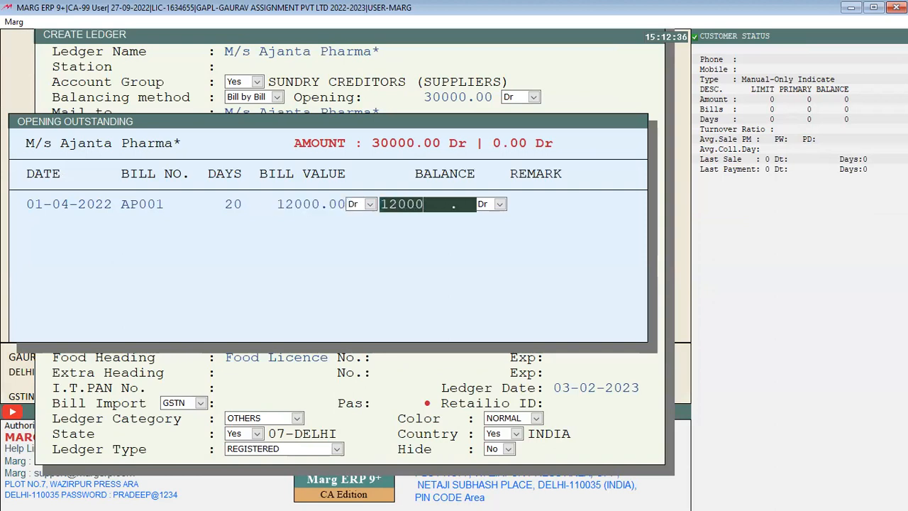
key(Return)
key(Return)
Add outstanding bill AP002 with 20 days and value 18000 Dr, and save the M/s Ajanta Pharma* ledger
key(Return)
text(AP002)
key(Return)
text(20)
key(Return)
text(18000)
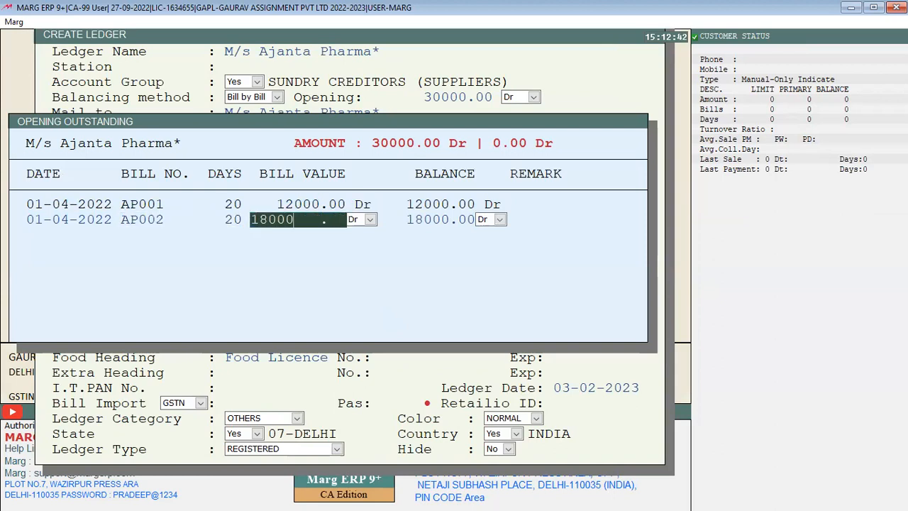
key(Return)
key(Return)
key(Return)
key(Return)
key(Right)
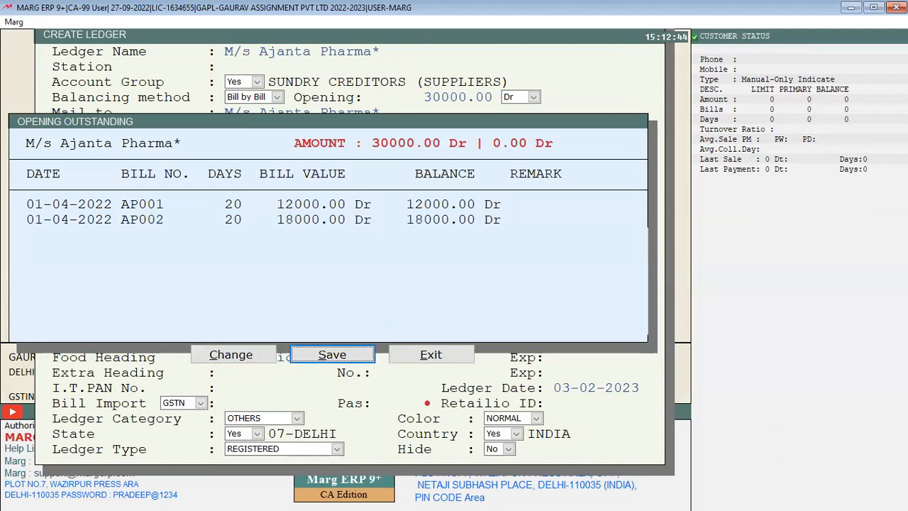
key(Return)
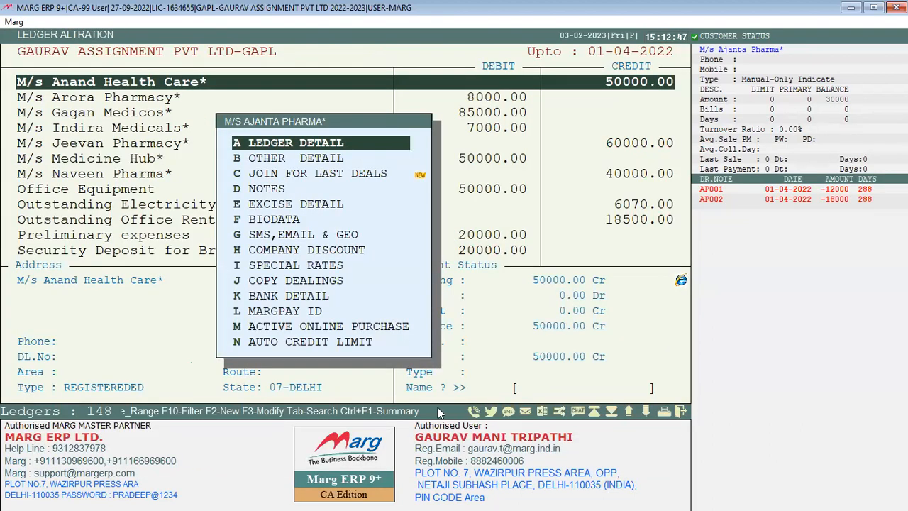
Leave ledger creation and open the Trial Balance report to look through the account group balances
key(h)
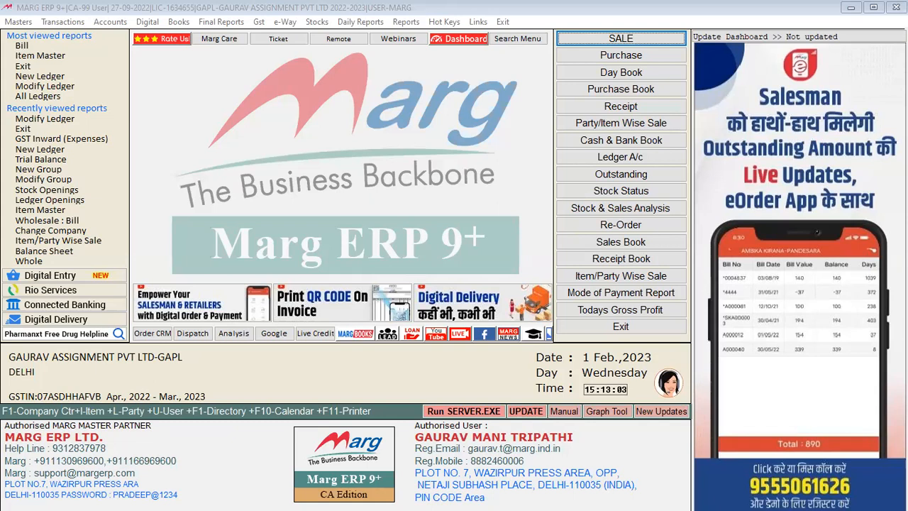
click(17, 13)
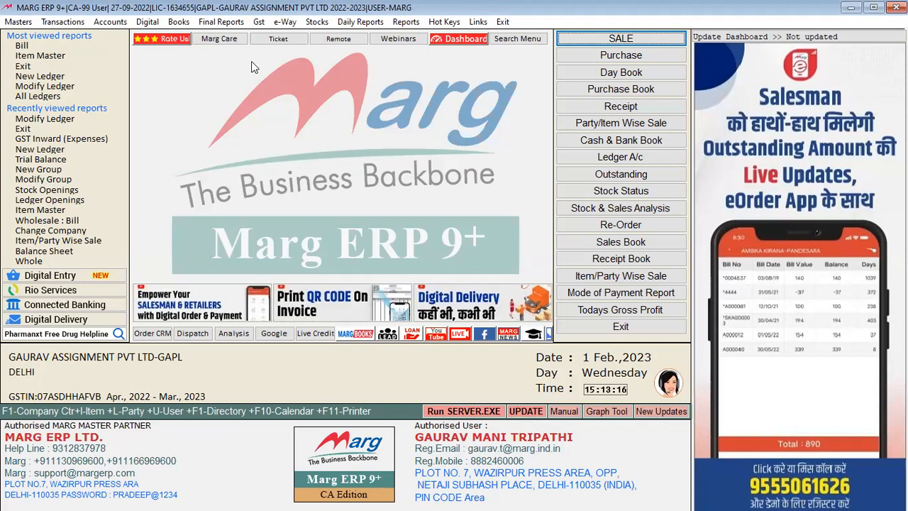
click(229, 25)
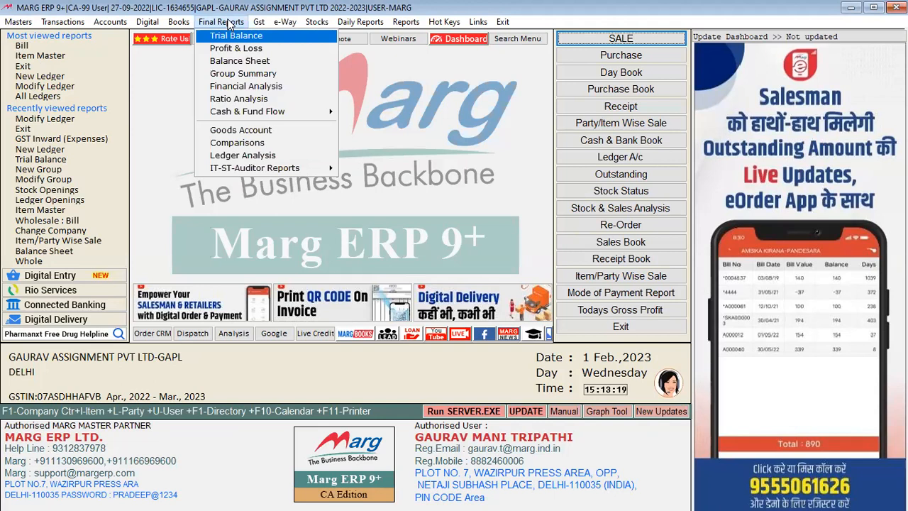
key(Return)
key(Down)
key(Down)
key(Down)
key(Down)
key(Down)
key(Down)
key(Down)
key(Down)
key(Down)
key(Down)
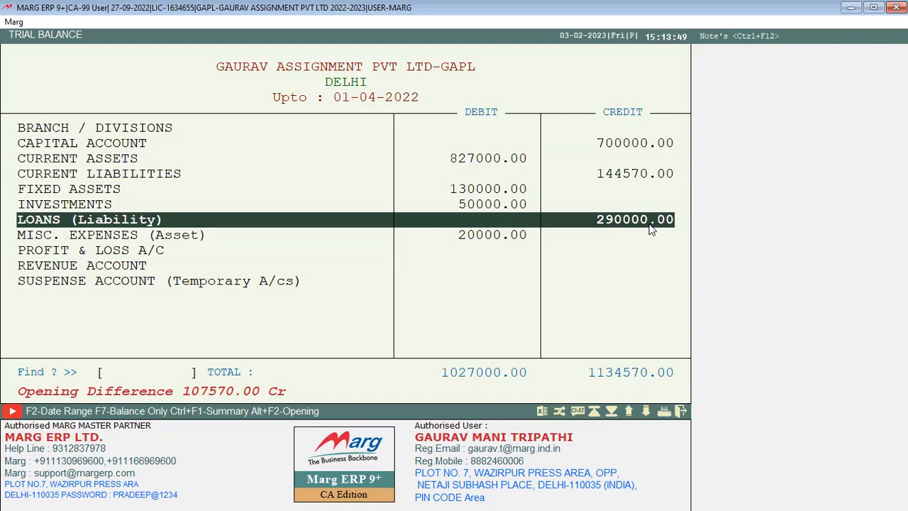
Examine the subgroups and ledgers under CAPITAL ACCOUNT in the trial balance
key(Up)
key(Up)
key(Up)
key(Up)
key(Down)
key(Return)
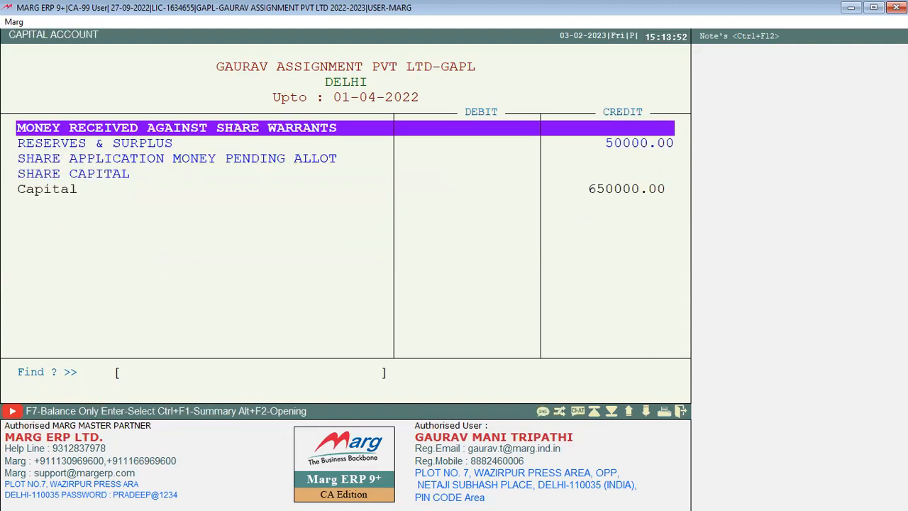
key(Escape)
Examine the CURRENT ASSETS group in the trial balance, including its bank accounts
key(Down)
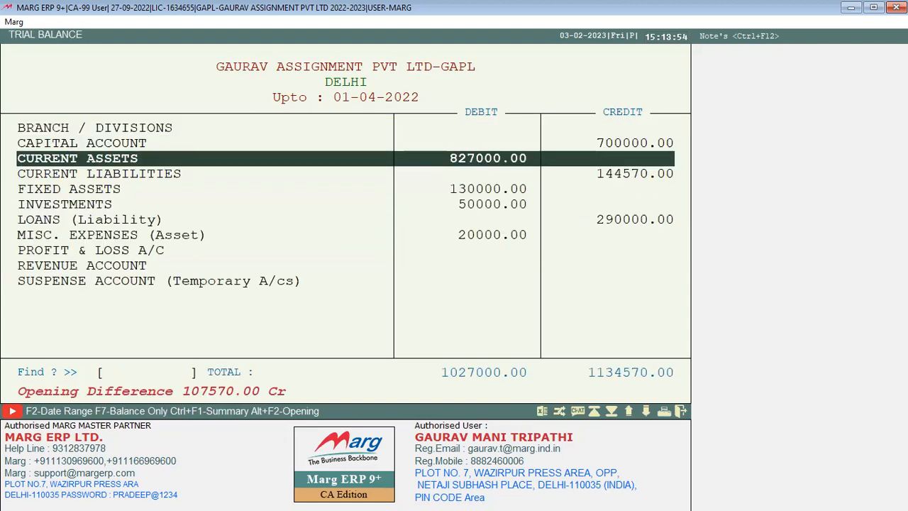
key(Return)
key(Down)
key(Up)
key(Return)
key(Escape)
key(Down)
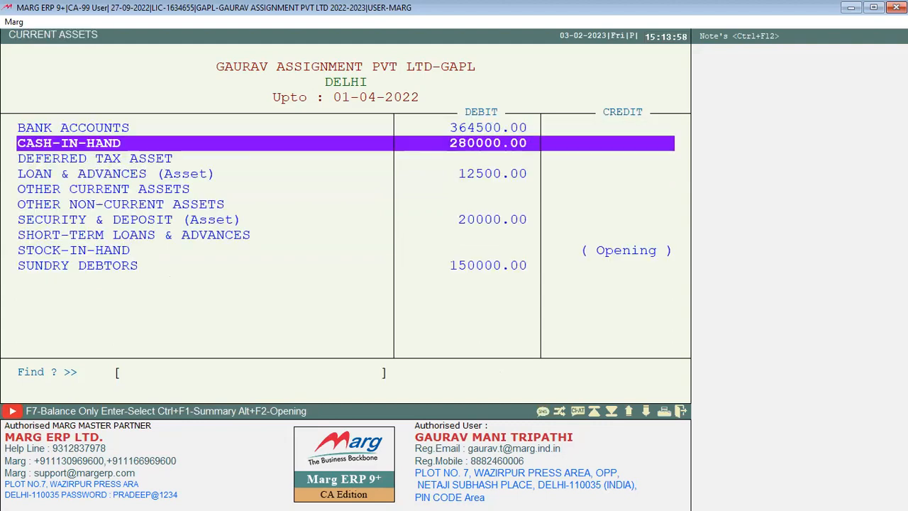
Open SUNDRY DEBTORS within the current assets and review each debtor ledger's balance
key(Down)
key(Down)
key(Down)
key(Down)
key(Down)
key(Down)
key(Down)
key(Down)
key(Return)
key(Down)
key(Down)
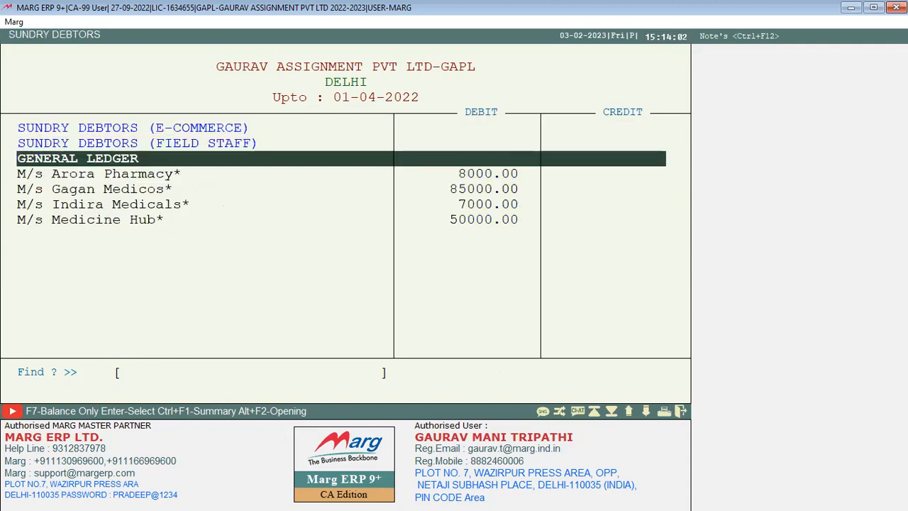
key(Down)
key(Down)
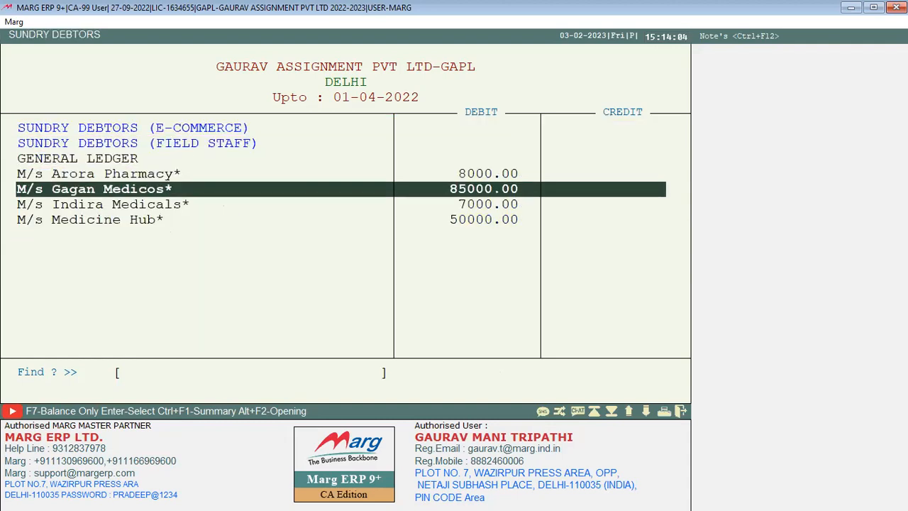
key(Down)
key(Down)
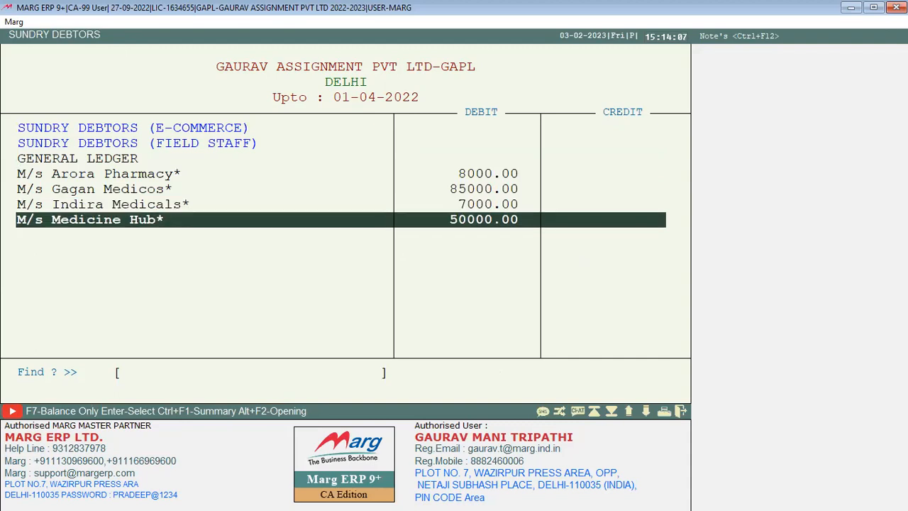
Return to the main account groups, open CURRENT LIABILITIES and review the EXPENSE PAYABLE ledgers
key(Escape)
key(Escape)
key(Down)
key(Return)
key(Down)
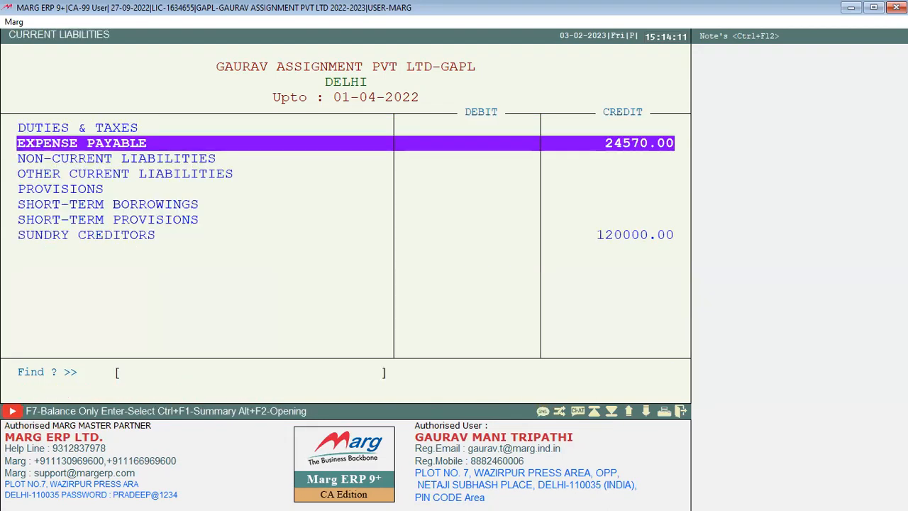
key(Return)
key(Escape)
Open SUNDRY CREDITORS (SUPPLIERS) under the current liabilities and review whether each supplier's balance is debit or credit
key(Down)
key(Down)
key(Down)
key(Down)
key(Down)
key(Down)
key(Return)
key(Down)
key(Down)
key(Down)
key(Return)
key(Down)
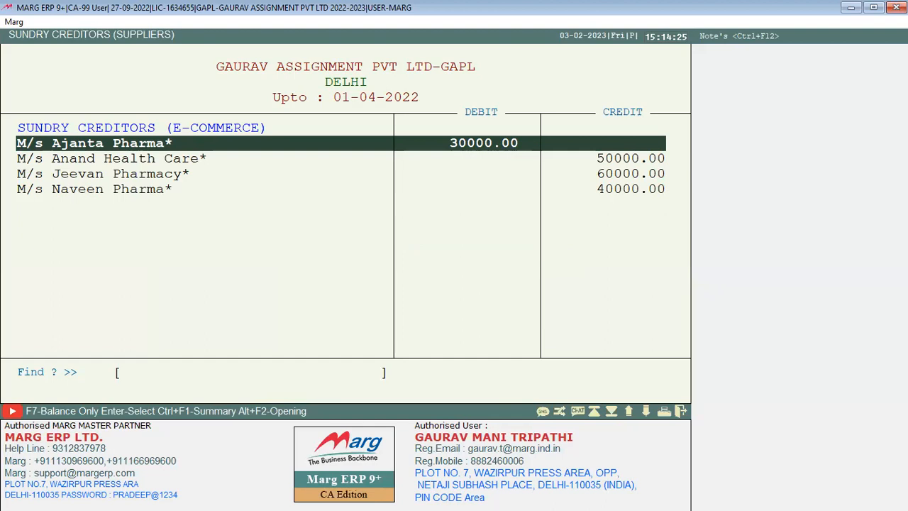
Close the trial balance and open the Ledger Openings list of opening balances
key(Escape)
key(Escape)
key(Escape)
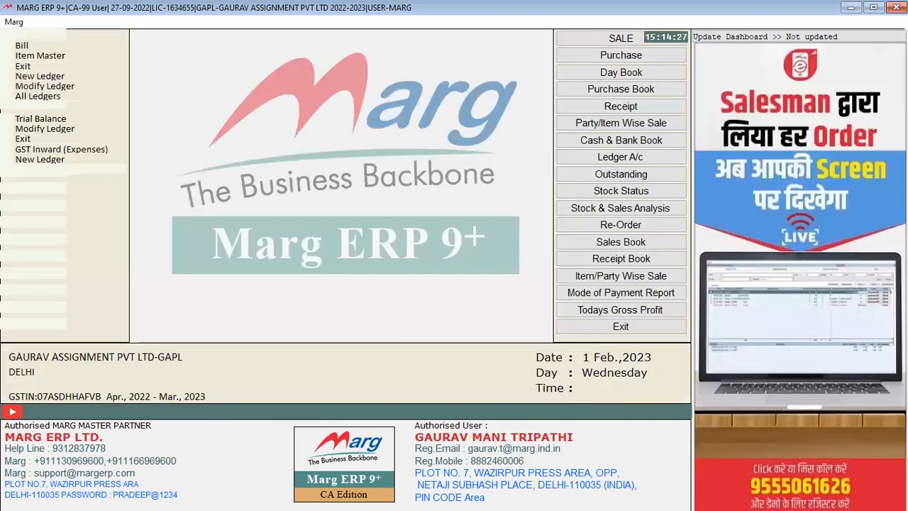
key(alt+m)
key(Down)
key(Down)
key(Down)
key(Down)
key(Down)
key(Down)
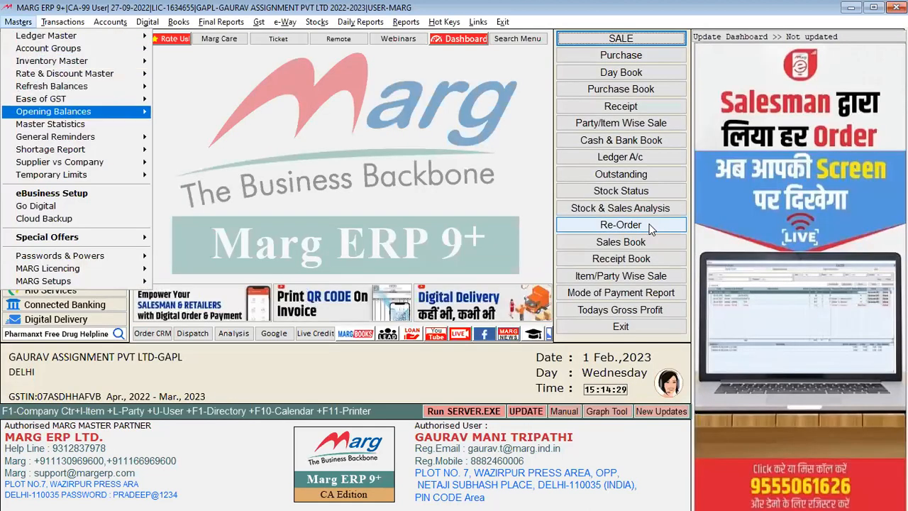
key(Right)
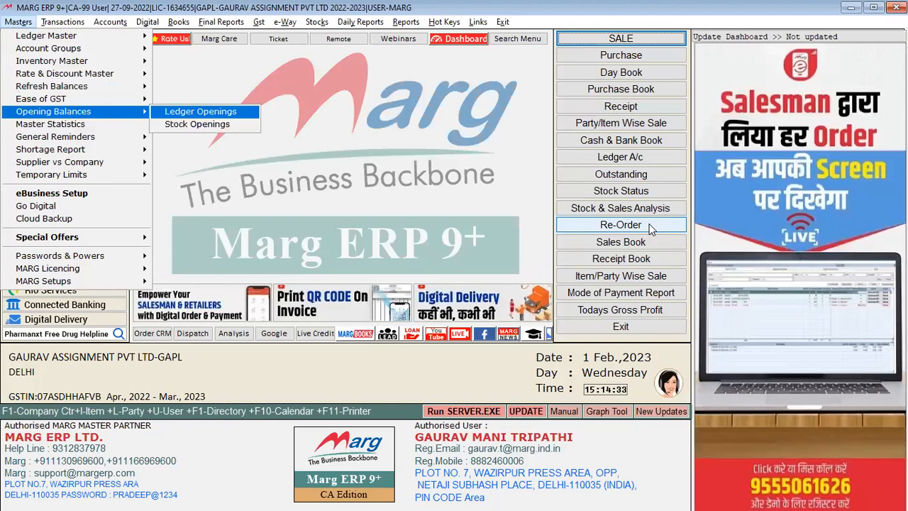
key(Return)
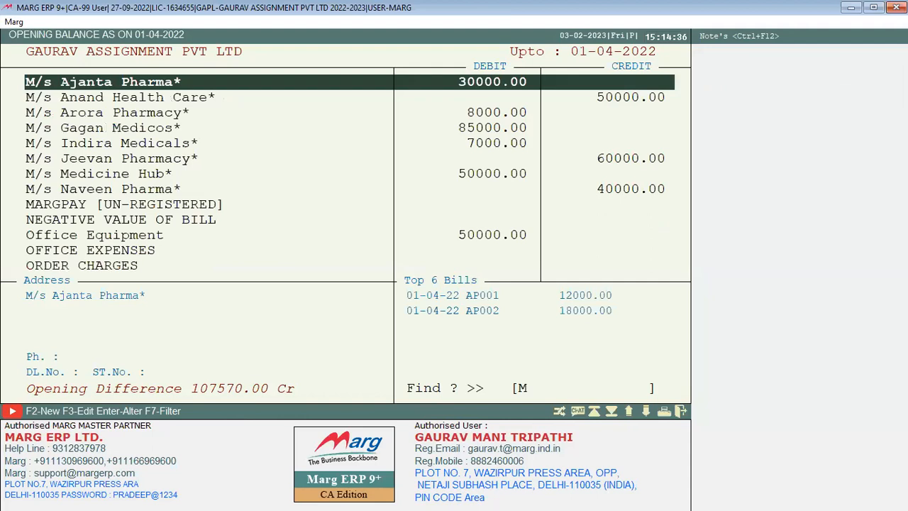
Switch the 30000.00 opening balance of M/s Ajanta Pharma to Cr and continue to its outstanding bills
key(Return)
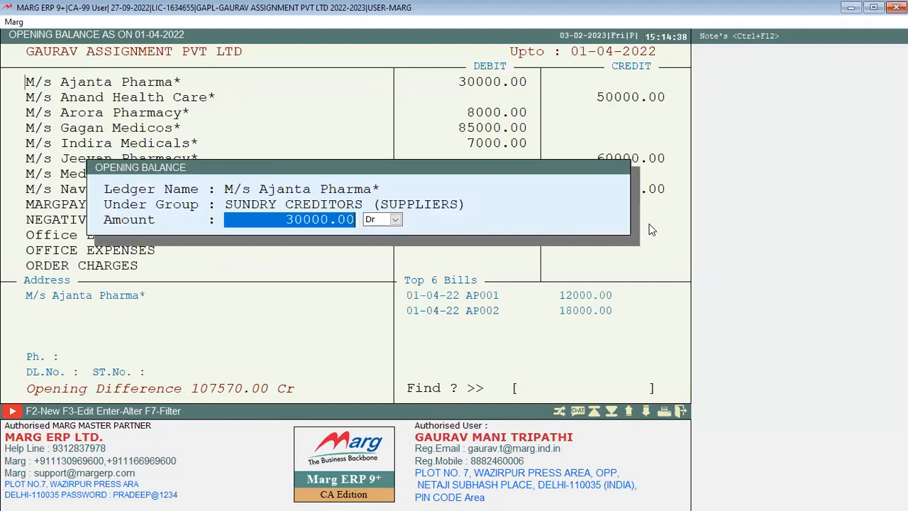
key(Return)
key(Down)
key(Return)
key(Return)
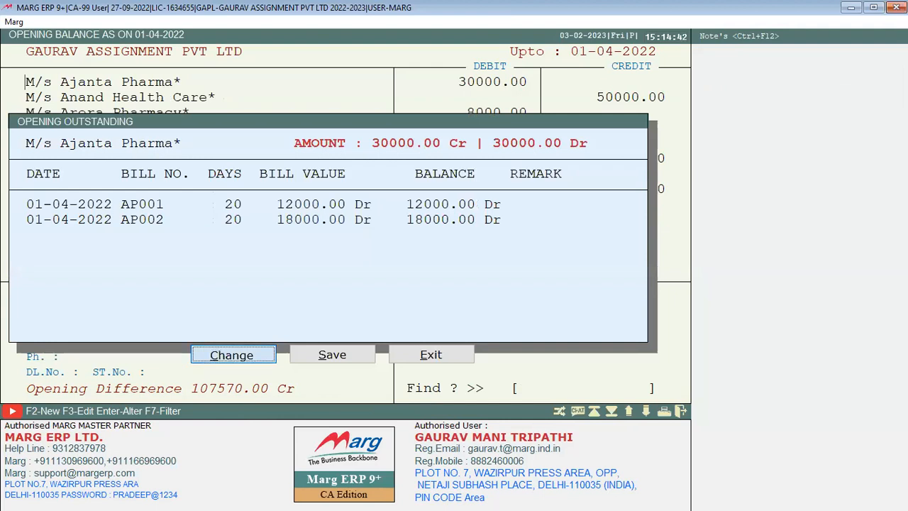
Change both the bill value and the balance of bill AP001 to Cr for M/s Ajanta Pharma
key(Return)
key(Return)
key(Return)
key(Return)
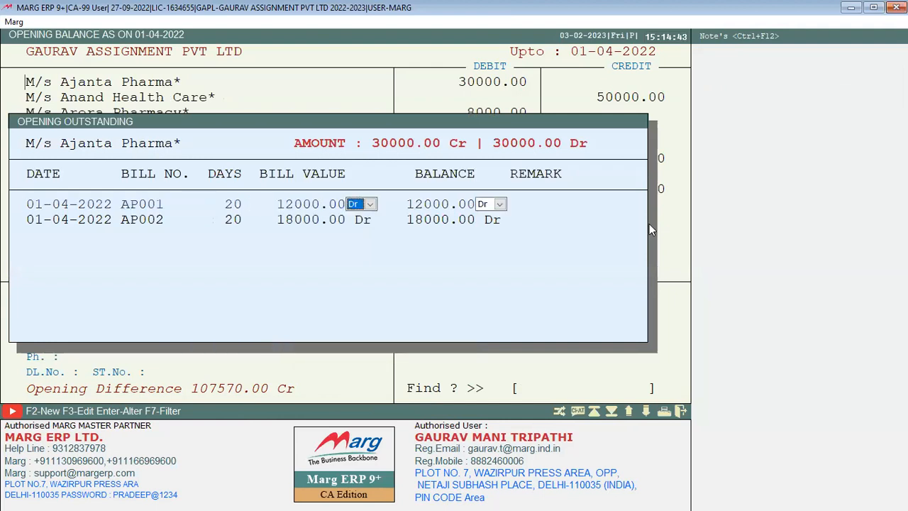
key(Down)
key(Return)
key(Down)
key(Return)
Change both the bill value and the balance of bill AP002 to Cr, ready for saving
key(Return)
key(Down)
key(Return)
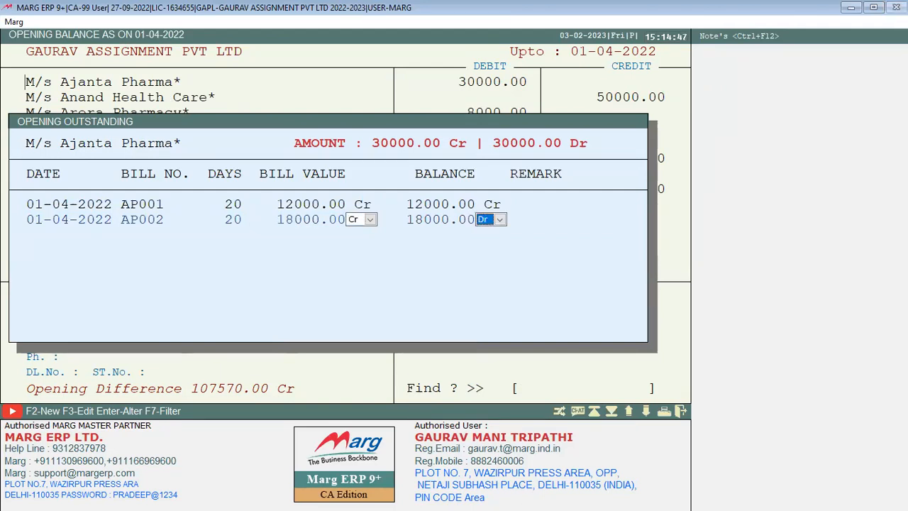
key(Down)
key(Return)
key(Right)
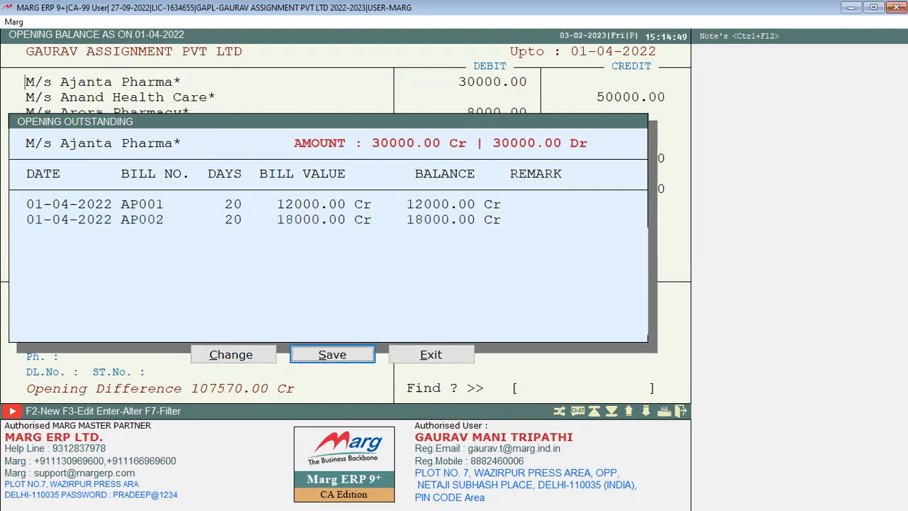
Save the bill-wise opening outstanding of M/s Ajanta Pharma (AP001 12000 Cr, AP002 18000 Cr) and open the Trial Balance
key(Return)
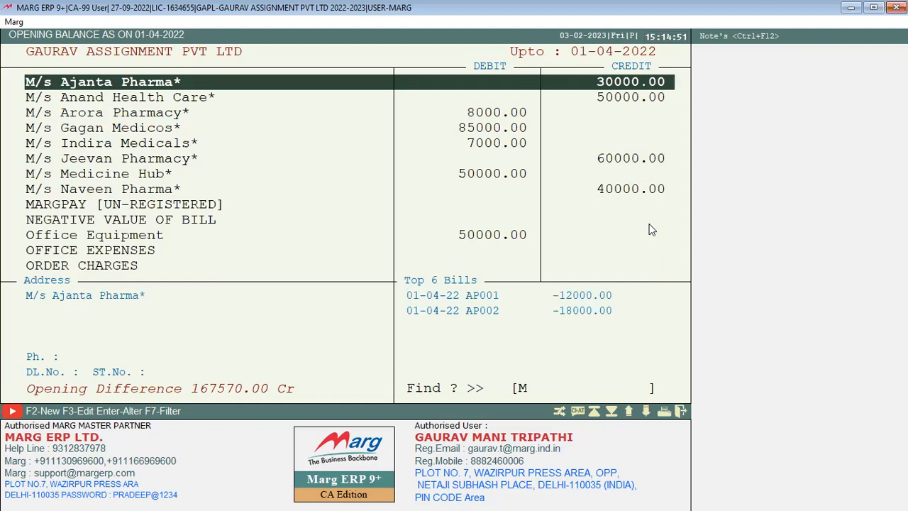
key(Escape)
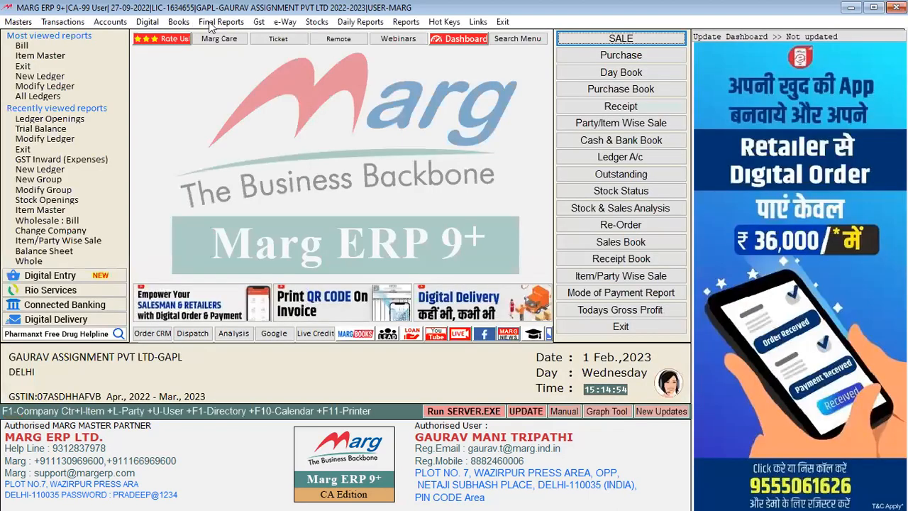
click(222, 22)
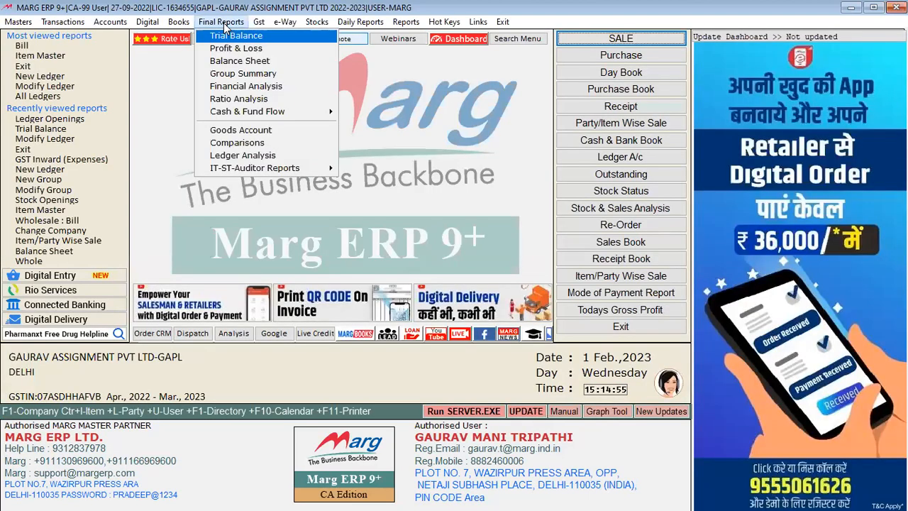
click(228, 36)
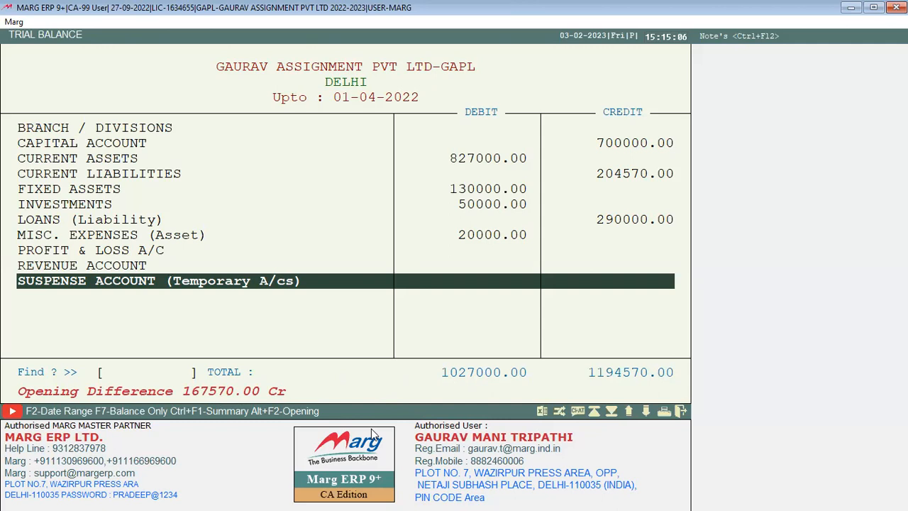
Switch to the Word assignment and review the product names in the "Create Following Products" table
key(alt+Tab)
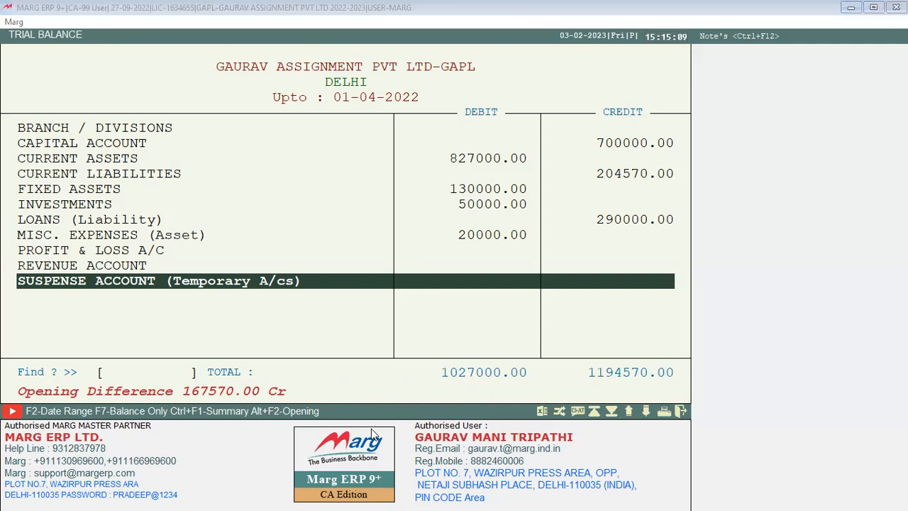
scroll(437, 202, down, 8)
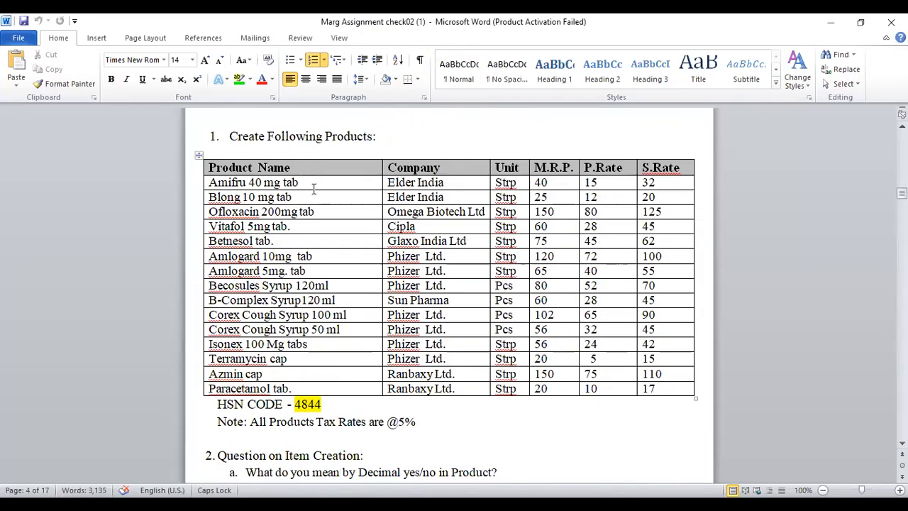
click(376, 136)
drag(211, 183, 321, 390)
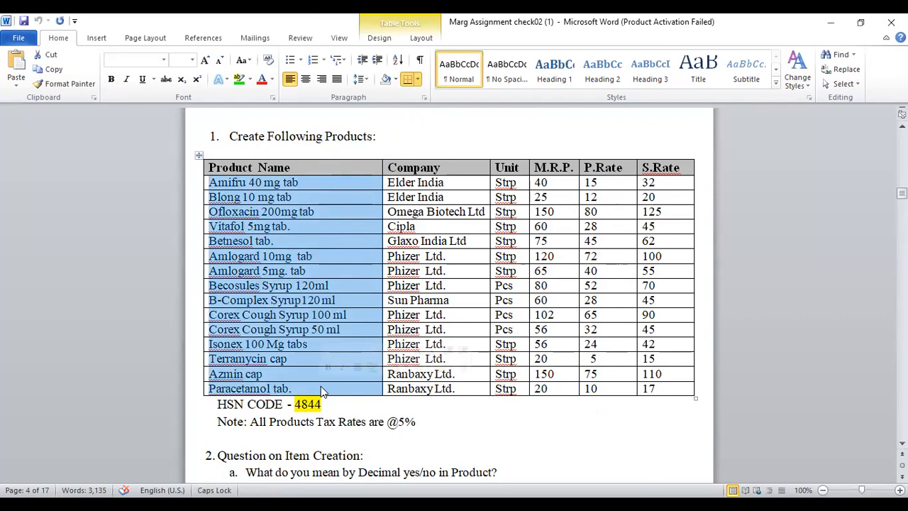
Copy the first product name, "Amifru 40 mg tab", from the product table
click(309, 186)
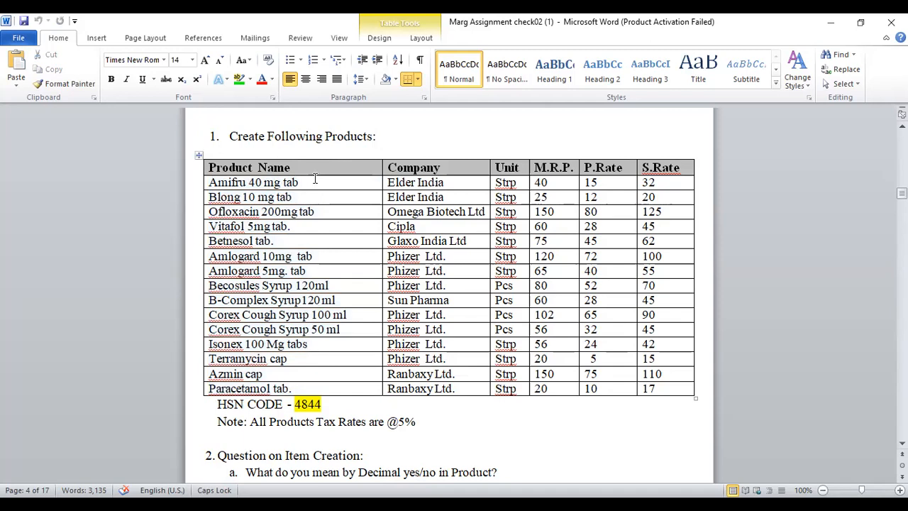
key(shift+Left)
key(shift+Left)
key(shift+Left)
key(shift+Left)
key(shift+Left)
key(shift+Left)
key(shift+Left)
key(shift+Left)
key(shift+Left)
key(shift+Left)
key(shift+Left)
key(shift+Left)
key(shift+Left)
key(shift+Left)
key(shift+Left)
key(shift+Left)
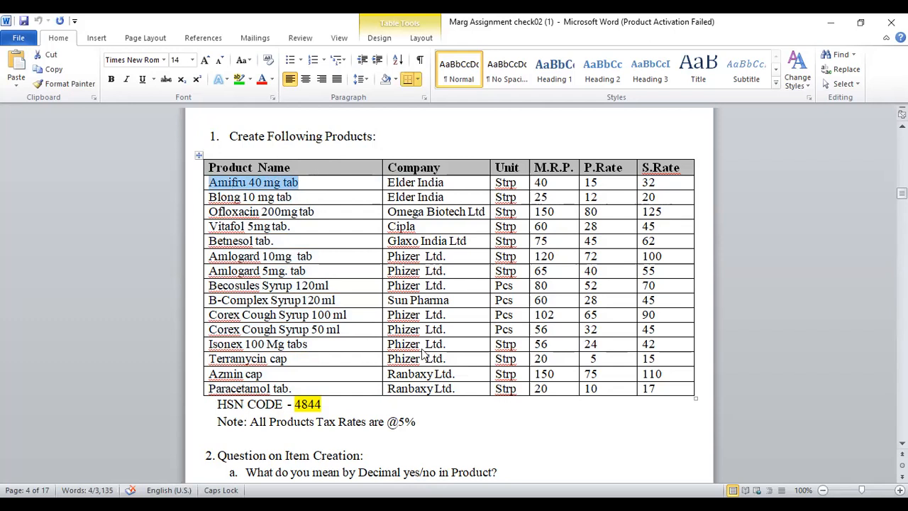
Switch to Marg ERP, start a new product in the Item Master and enter "Amifru 40 mg tab" as its name
key(alt+Tab)
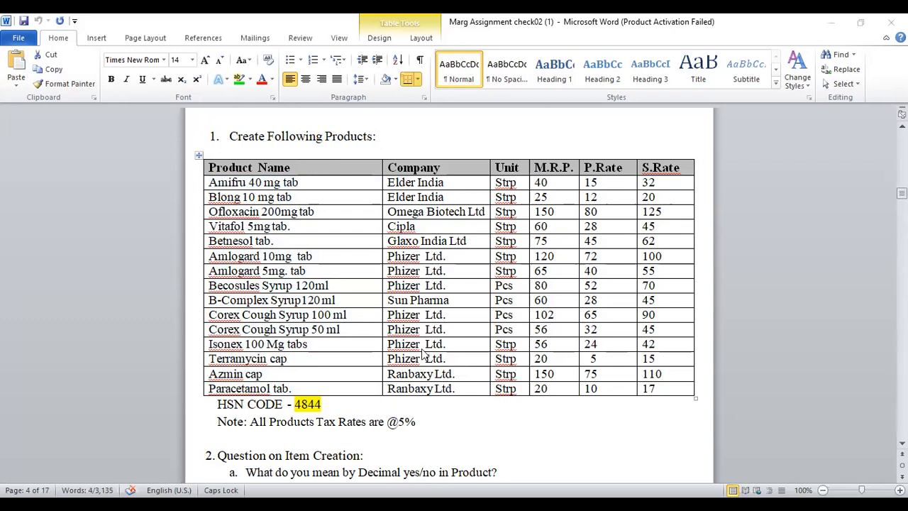
key(alt+Tab)
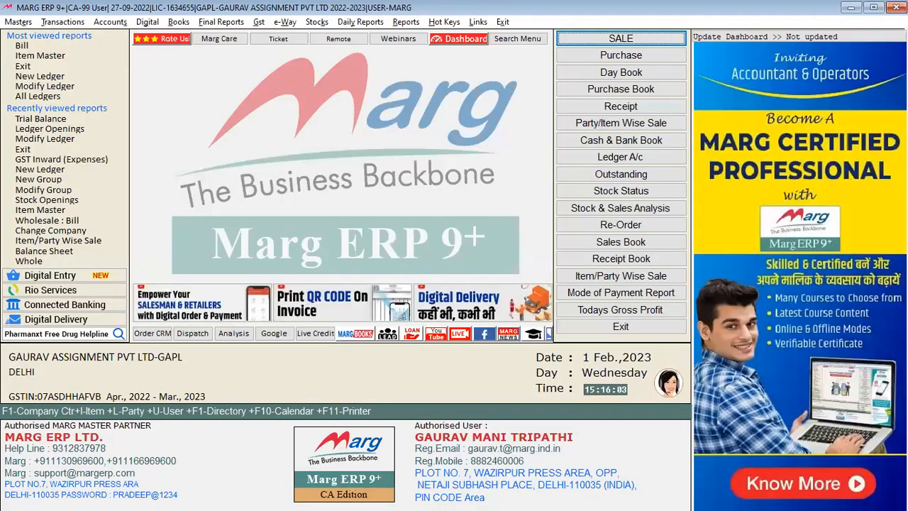
key(alt+m)
key(Down)
key(Down)
key(Return)
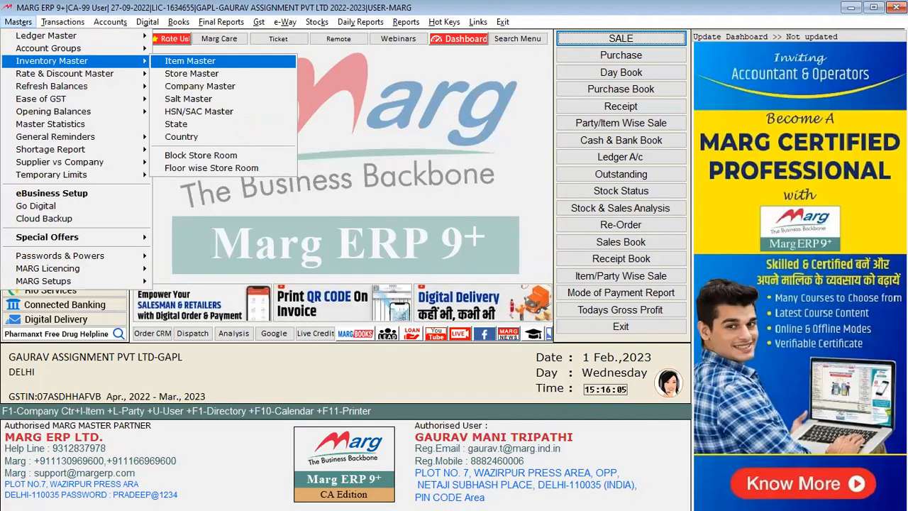
key(Return)
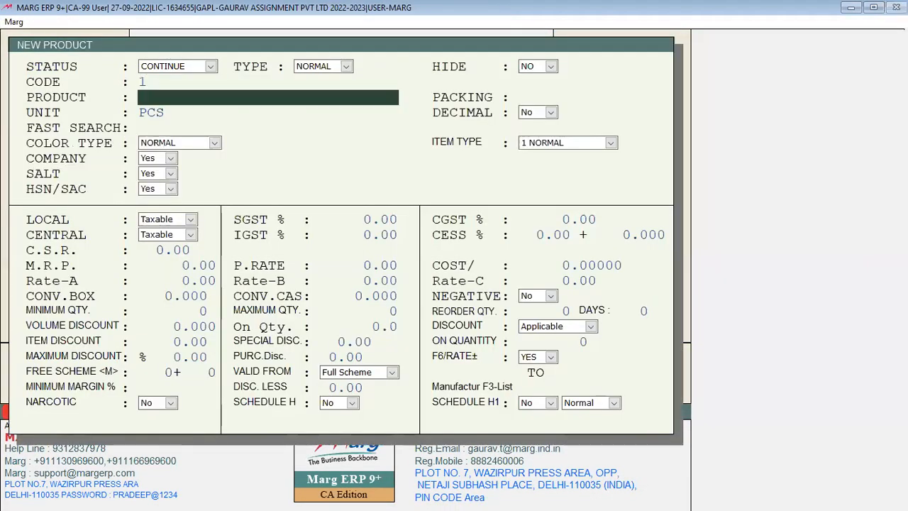
text(Amifru 40 mg tab)
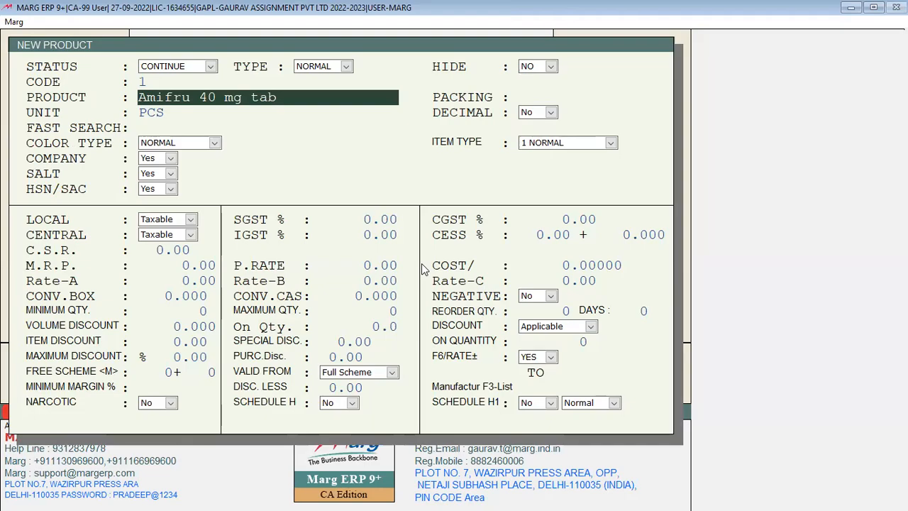
Set the product's unit to STRP as listed in the Word assignment, leaving packing blank and decimal, item type and color type at their defaults
key(alt+Tab)
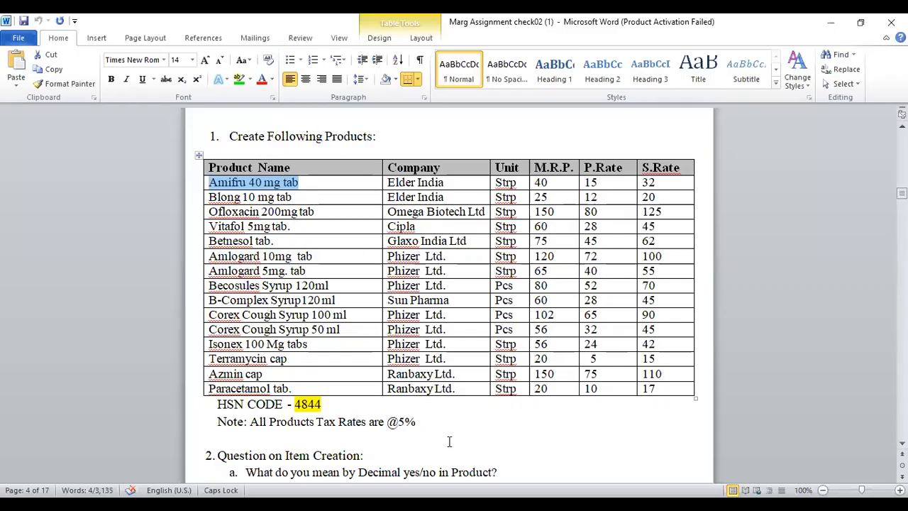
key(alt+Tab)
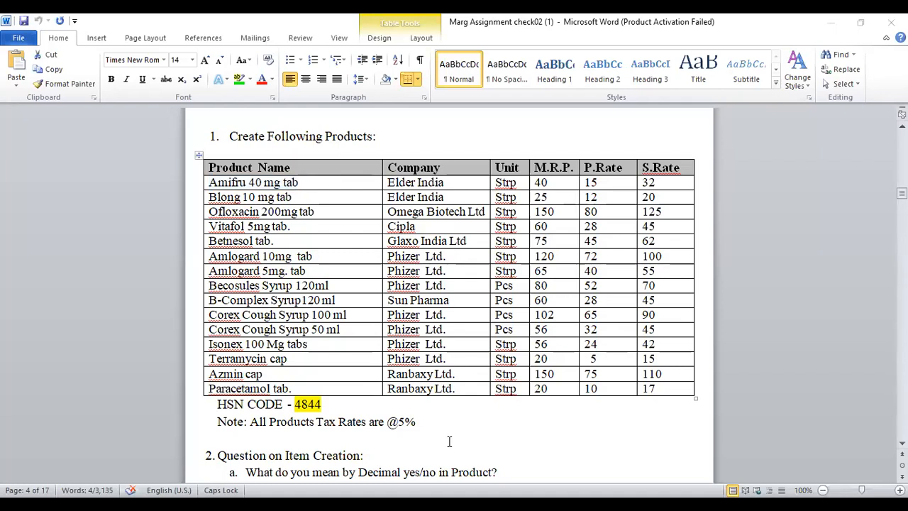
key(alt+Tab)
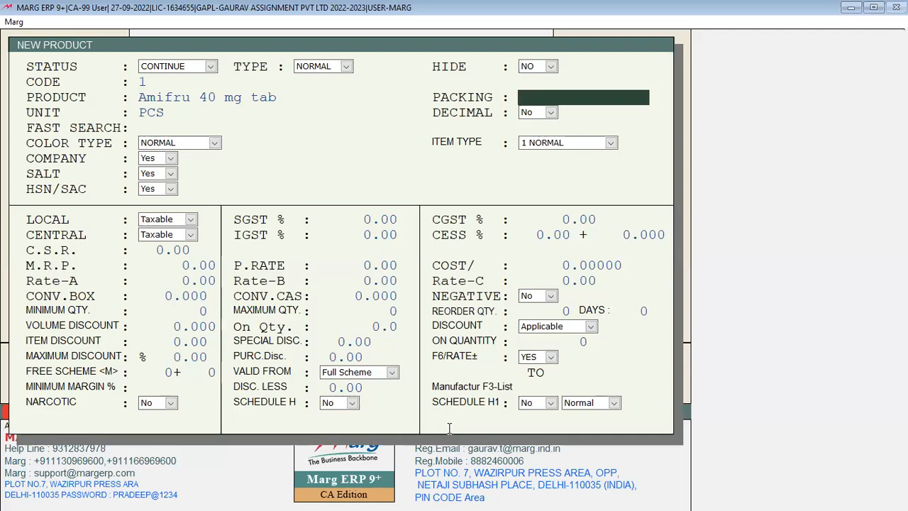
key(alt+Tab)
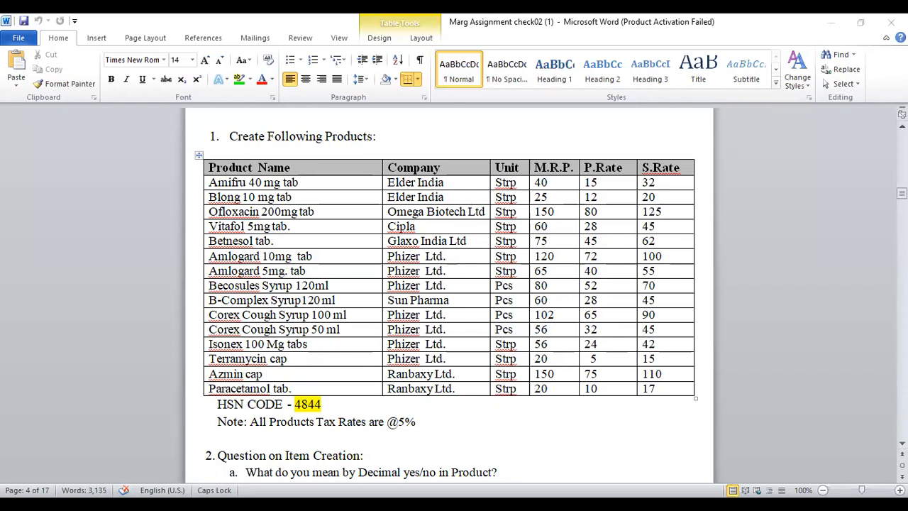
key(alt+Tab)
key(Return)
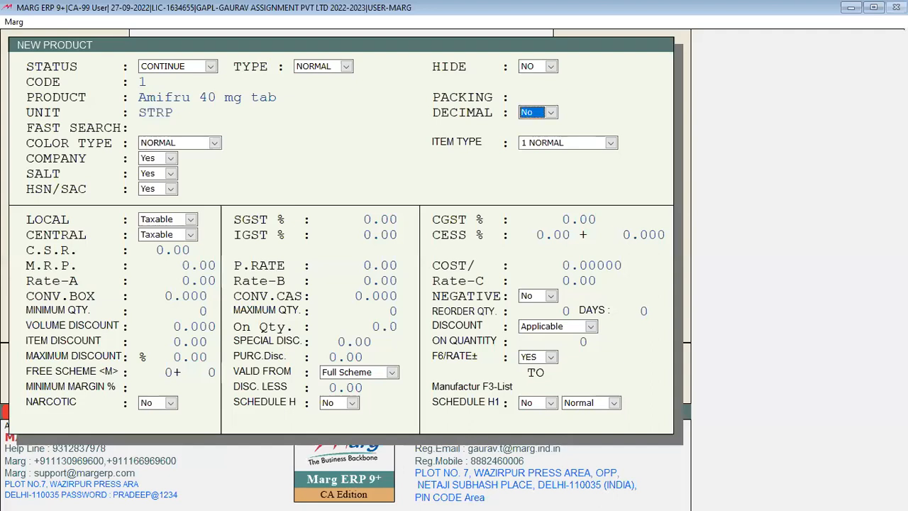
key(Return)
key(Return)
key(Return)
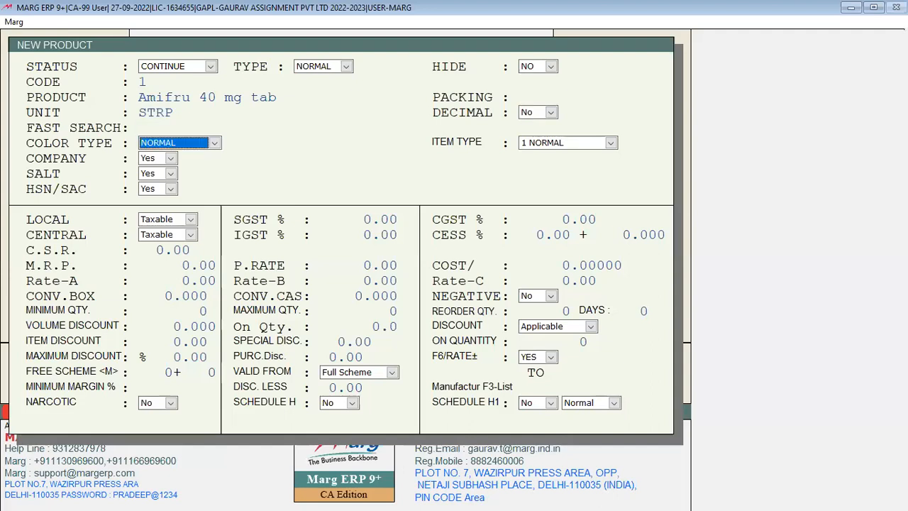
key(Return)
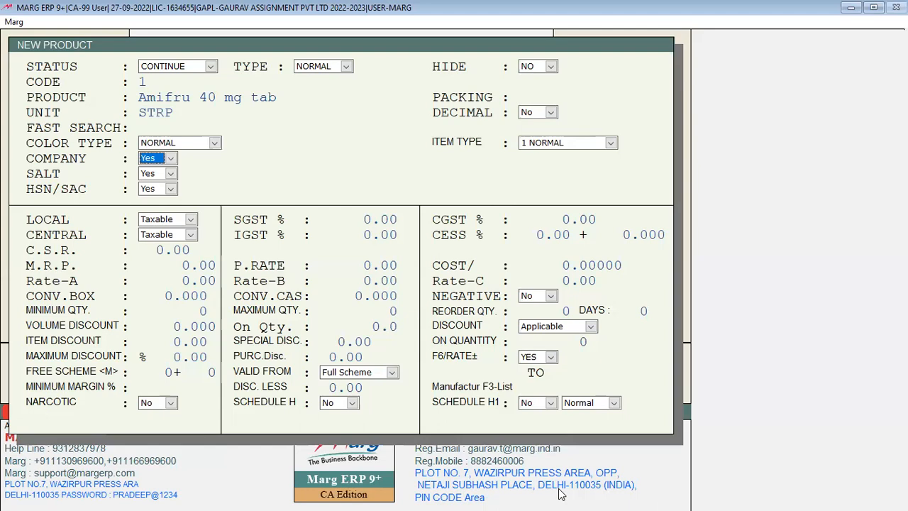
Copy the company name from the Word table and create the new company "Elder India" with default preferences
key(alt+Tab)
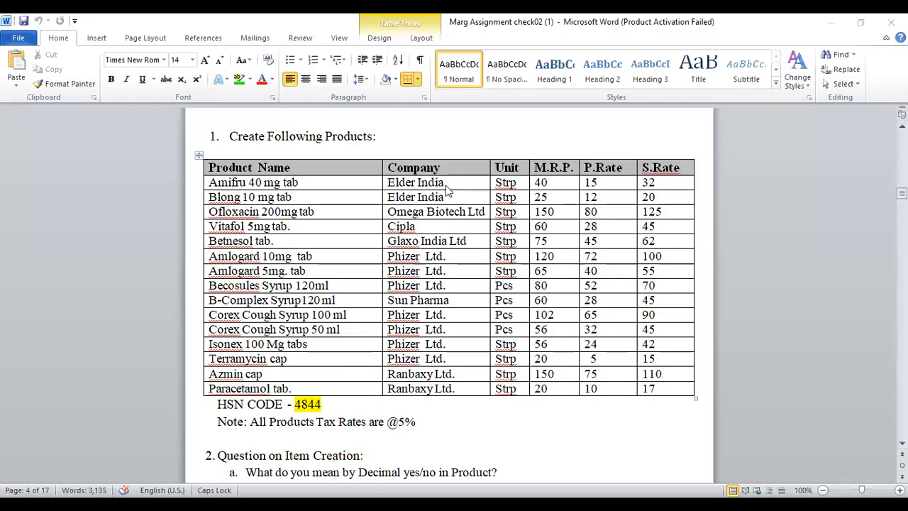
drag(446, 185, 387, 185)
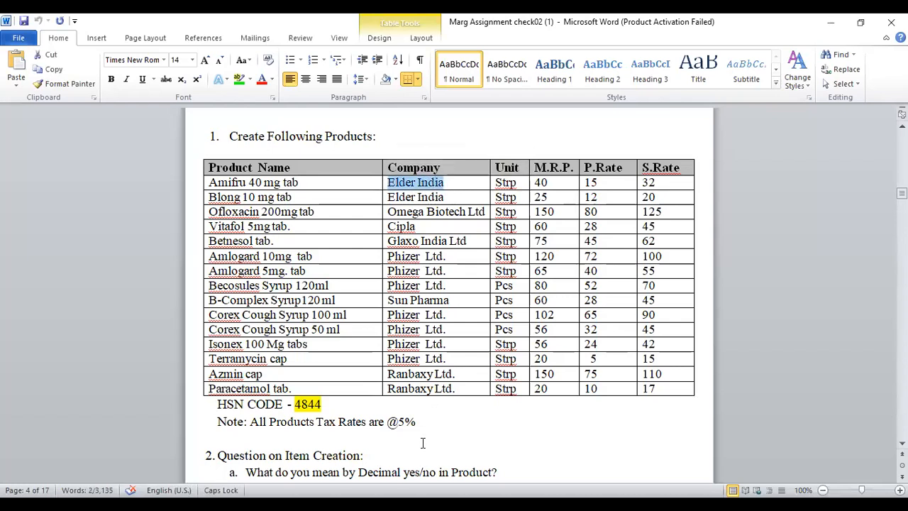
key(alt+Tab)
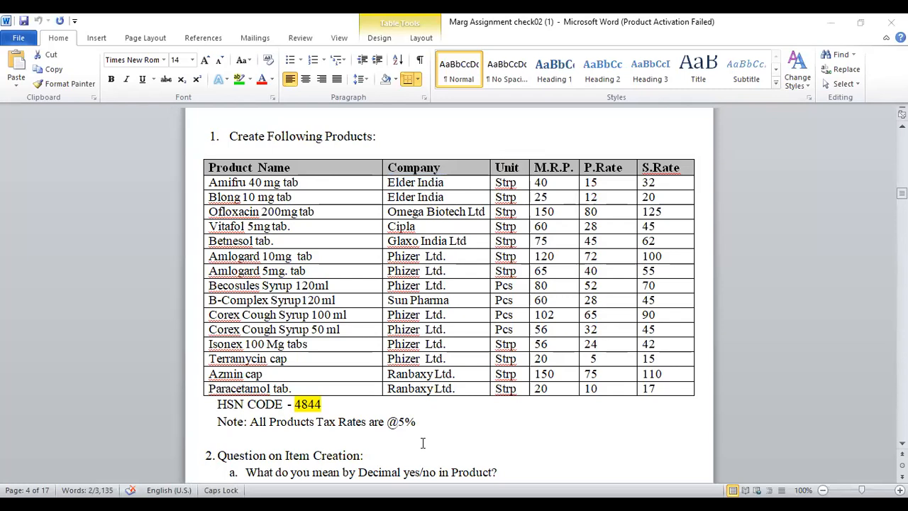
key(F2)
text(Elder India)
key(Return)
key(Return)
key(Return)
key(Return)
key(Return)
key(Return)
key(Return)
key(Return)
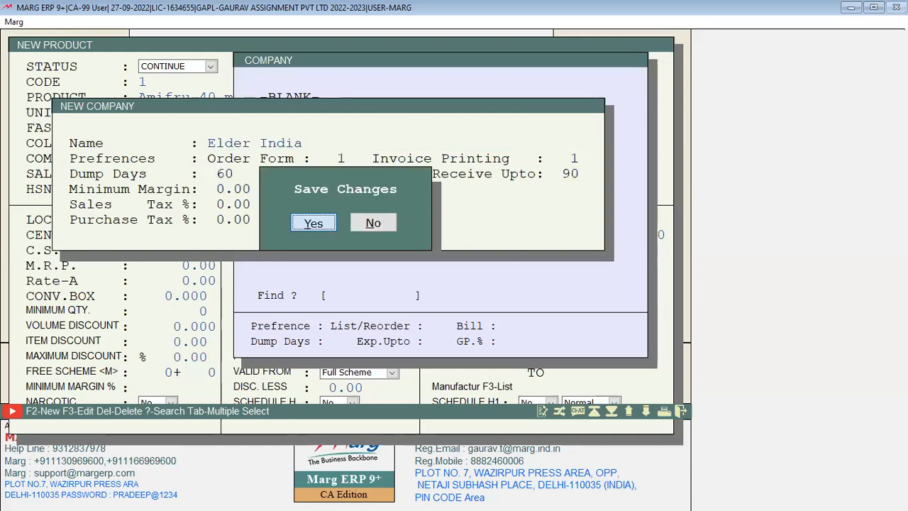
key(Return)
Assign Elder India as the product's company and leave the salt unassigned
key(Down)
key(Return)
key(Return)
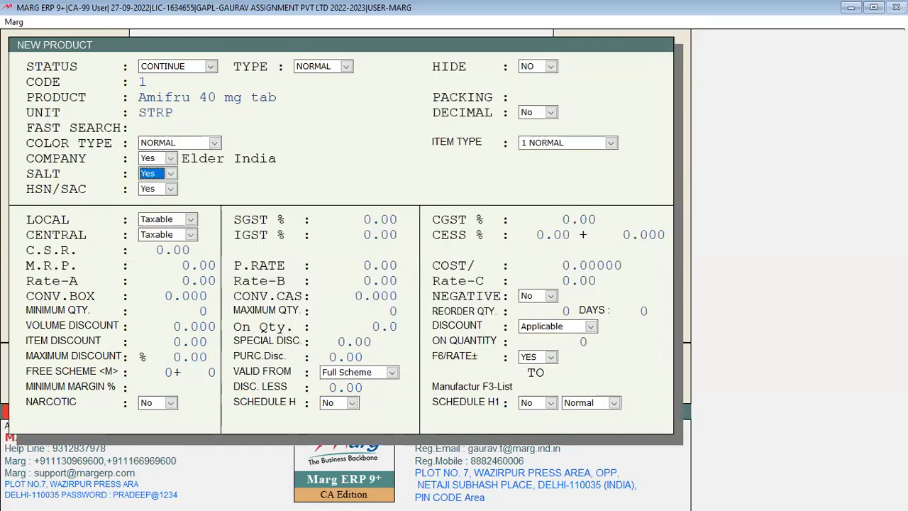
key(Return)
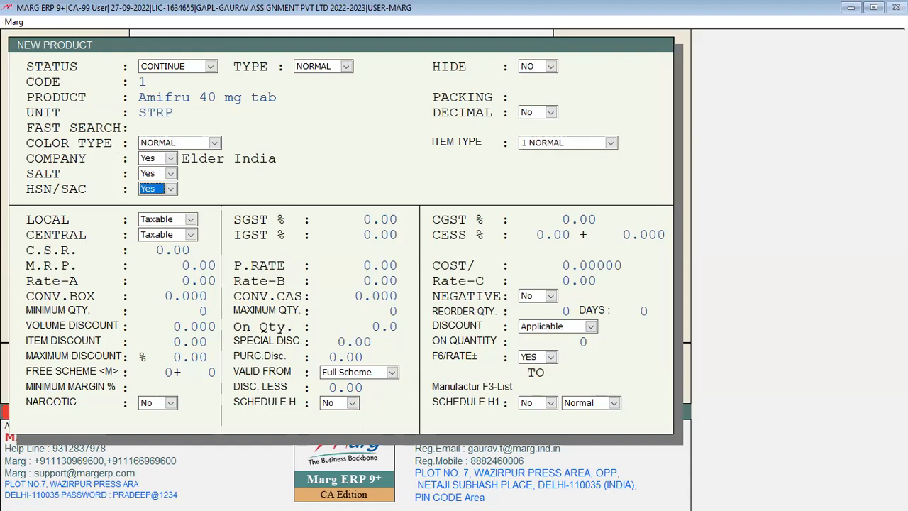
Copy the HSN code from the Word assignment and enter 4844 in a new HSN/SAC record without a short name
key(alt+Tab)
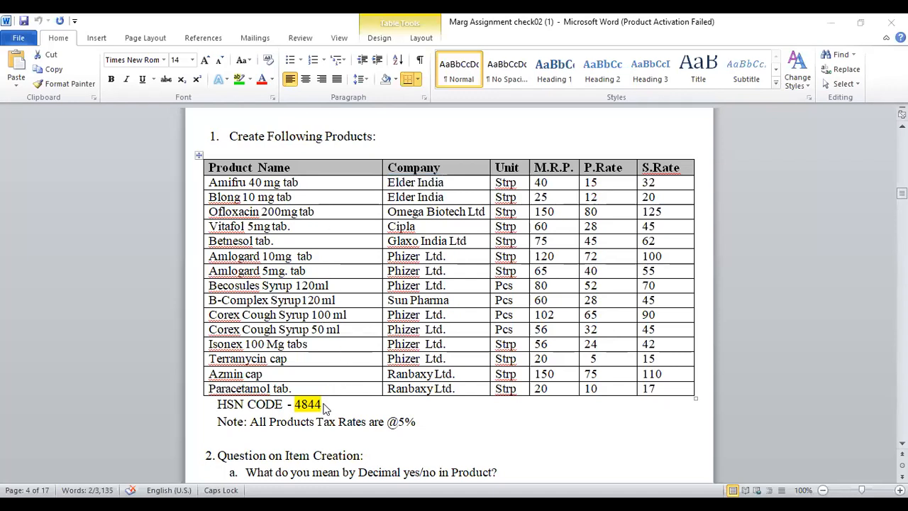
drag(323, 405, 295, 409)
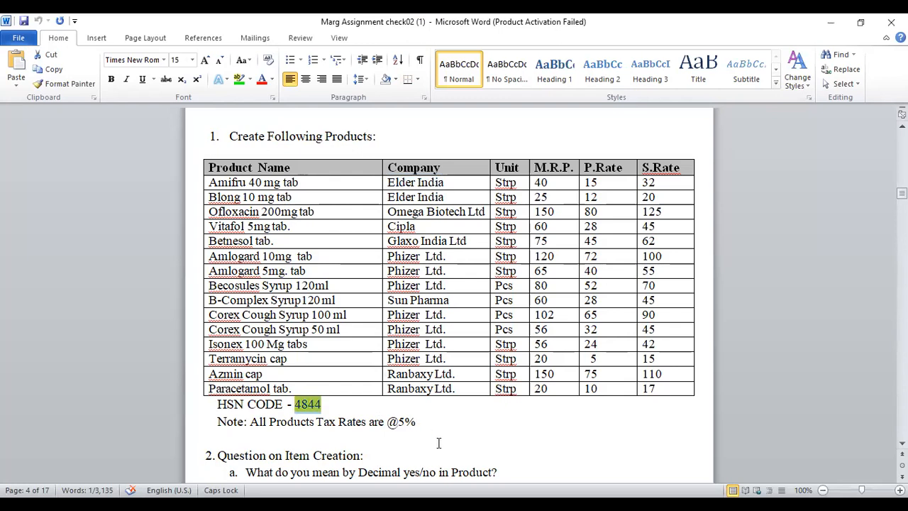
key(alt+Tab)
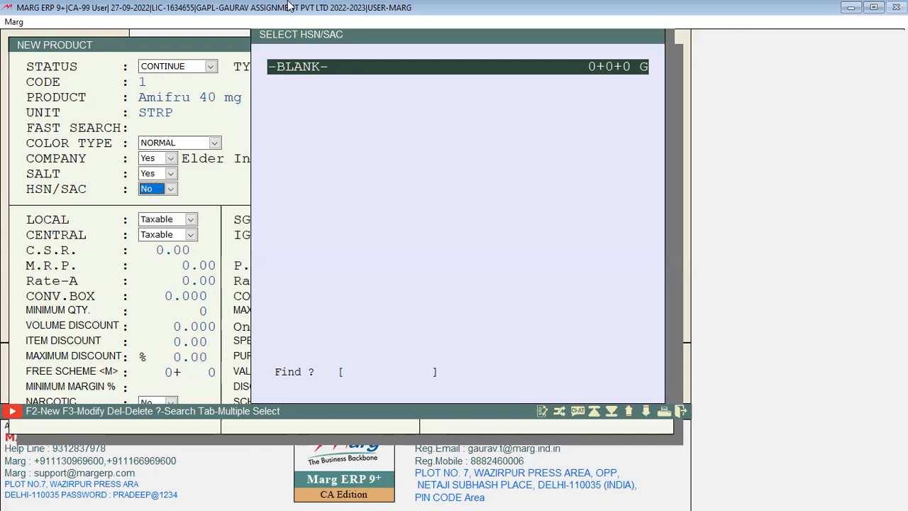
key(F2)
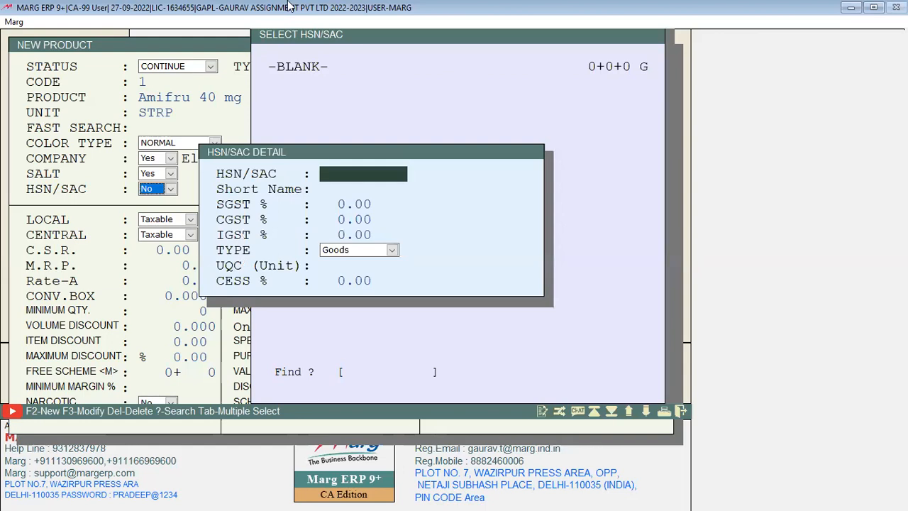
text(4844)
key(Return)
key(Return)
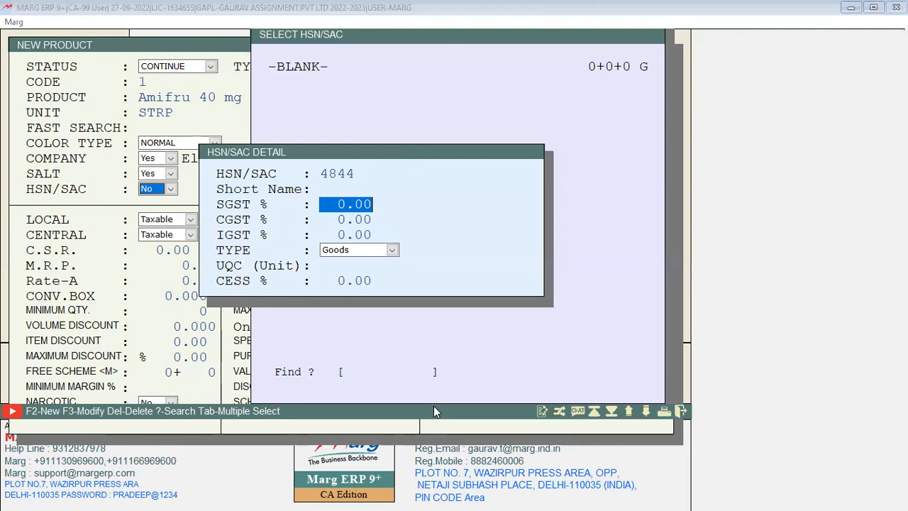
Set the HSN/SAC record's SGST to 2.5%, accept the matching CGST and IGST rates and the Goods type, and save it
text(2.5)
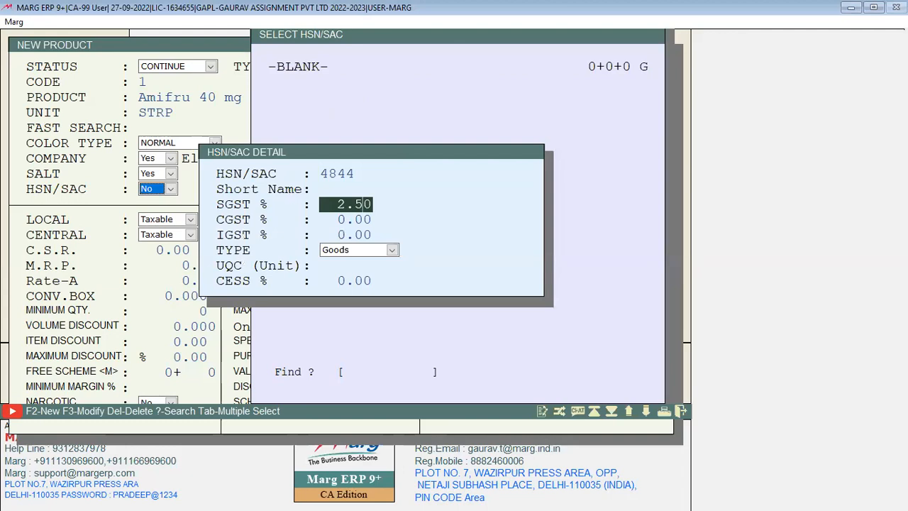
key(Return)
key(Return)
key(Return)
key(Return)
key(Return)
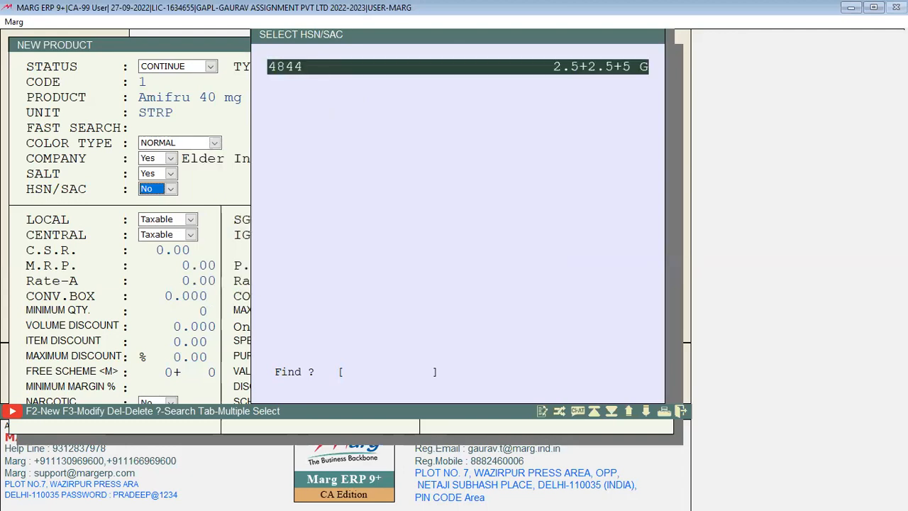
Assign HSN code 4844 to the product and accept its Taxable local and central settings with the linked GST rates
key(Return)
key(Return)
key(Return)
key(Return)
key(Return)
key(Return)
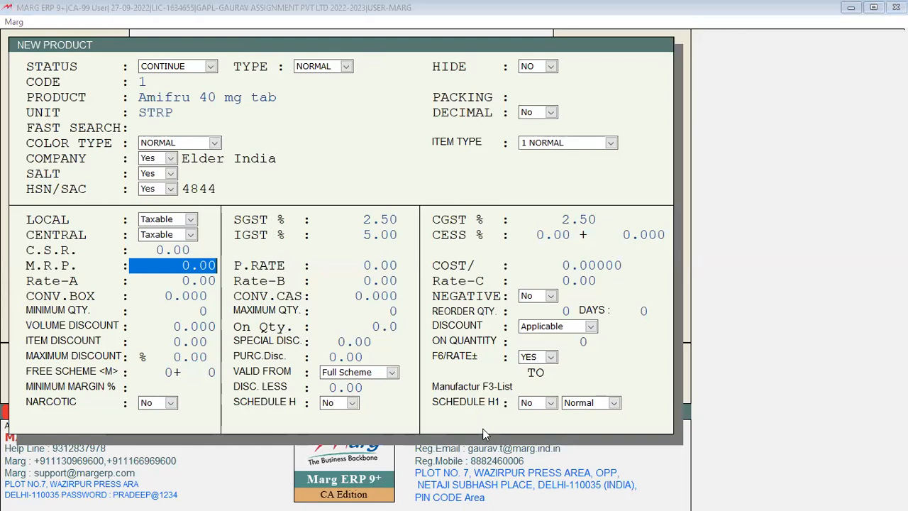
Set the Amifru product's M.R.P. to 40, purchase rate to 15 and Rate-A to 32 per the Word assignment, and save it
key(alt+Tab)
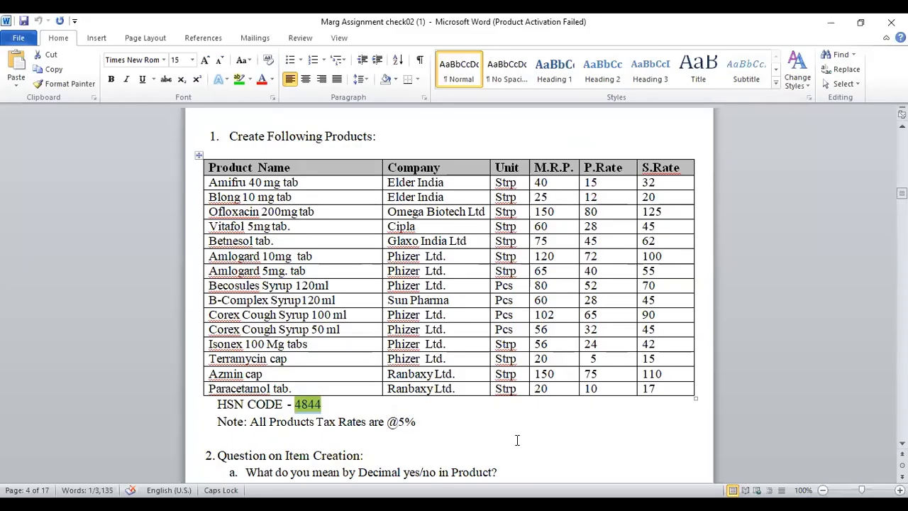
key(alt+Tab)
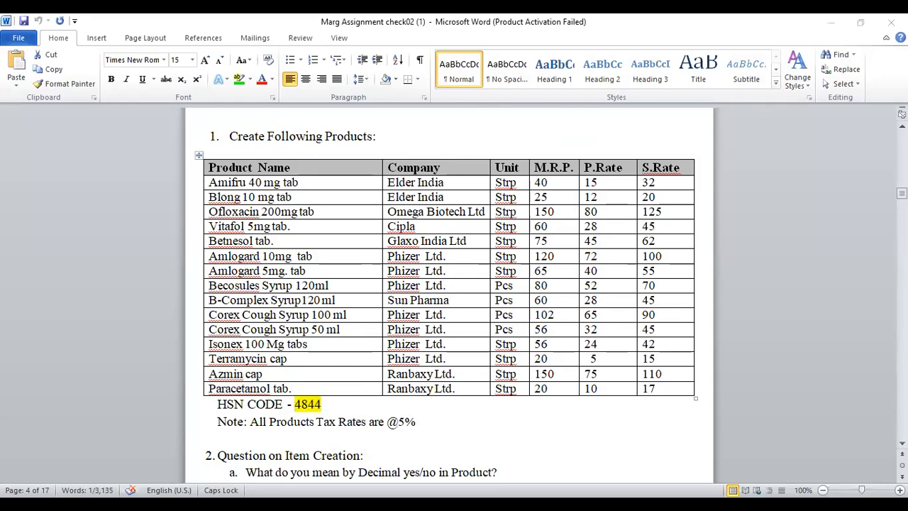
key(Return)
text(15)
key(Return)
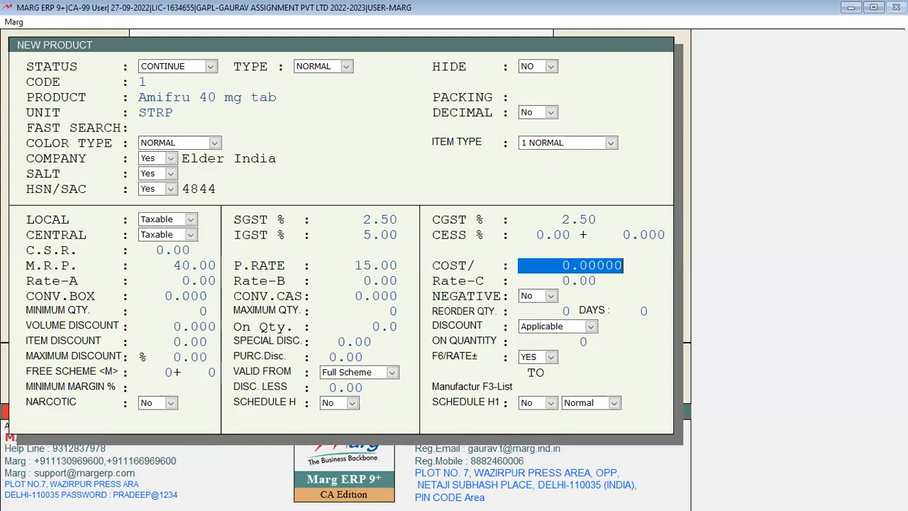
key(Return)
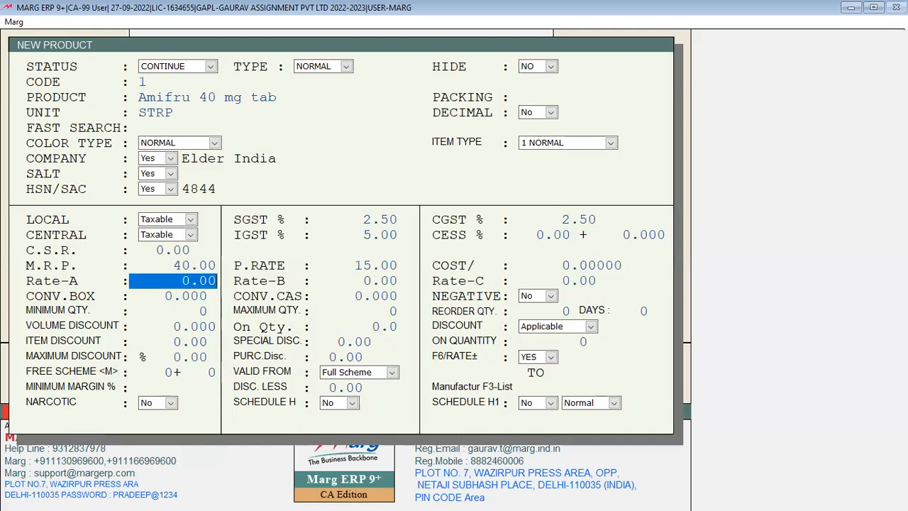
text(32 .)
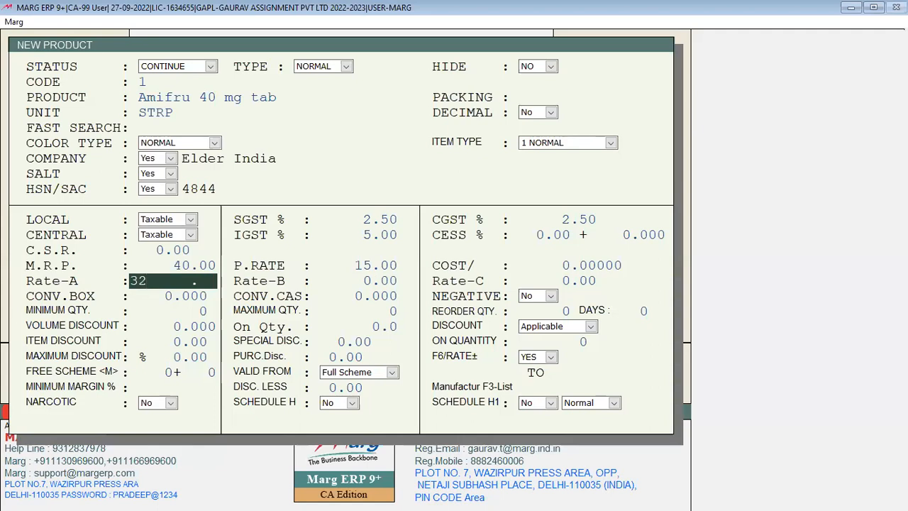
key(Return)
key(Return)
key(Return)
key(Page_Down)
key(Return)
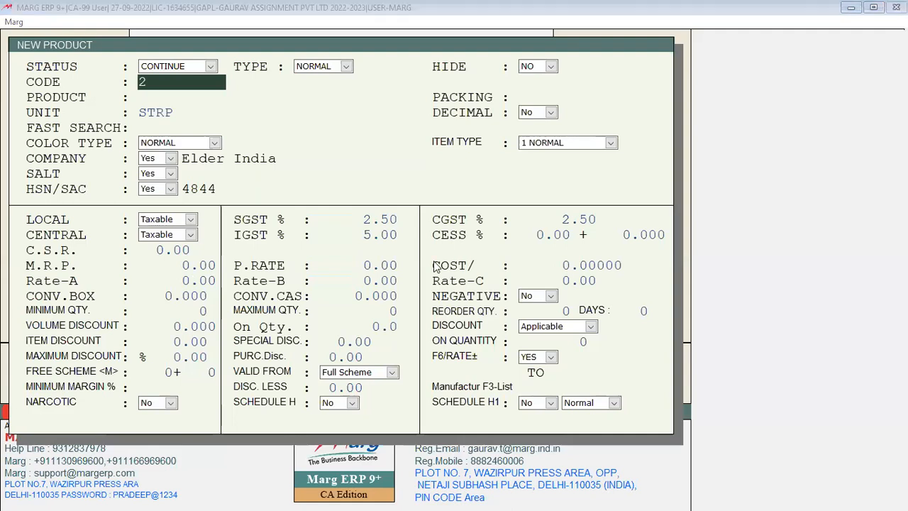
Copy the product name Blong 10 mg tab from the Word assignment and enter it in new product record 2
key(alt+Tab)
drag(292, 198, 210, 207)
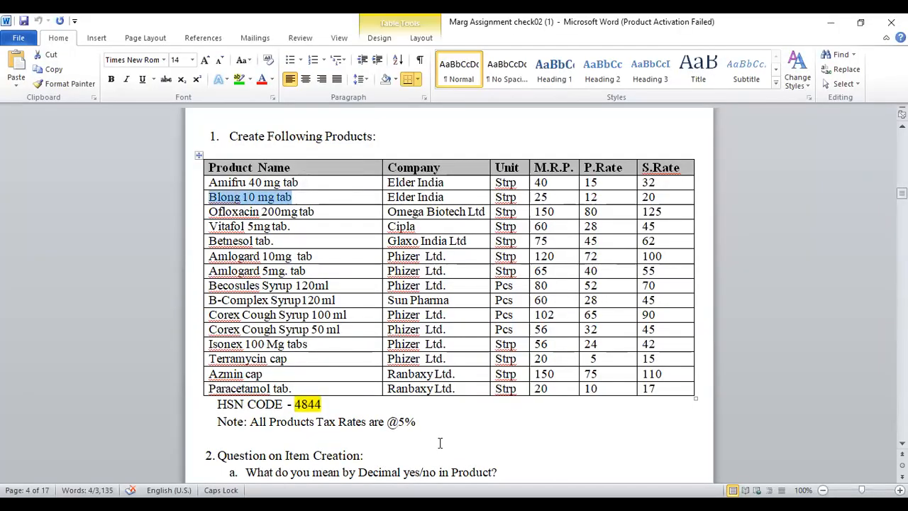
key(alt+Tab)
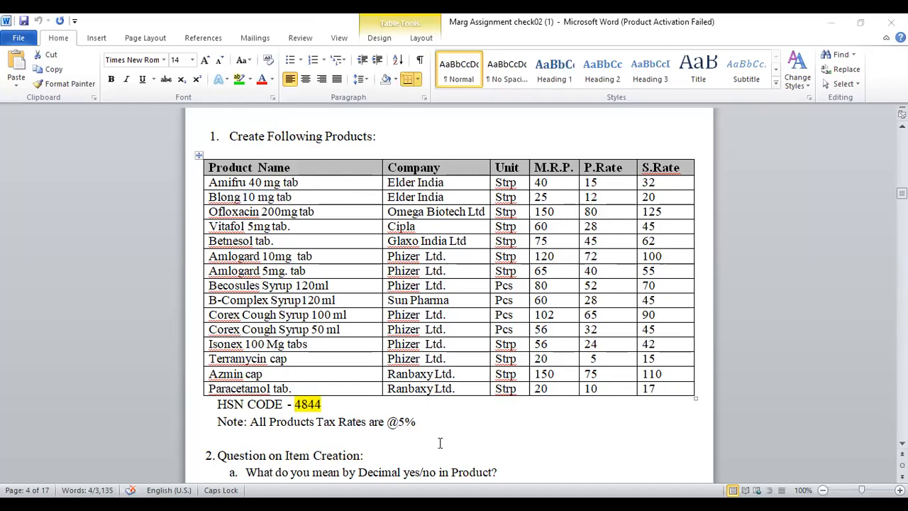
text(Blong 10 mg tab)
key(Return)
key(Return)
key(Return)
Keep Elder India as Blong's company, HSN code 4844 and the Taxable settings with 2.5% SGST, 2.5% CGST and 5% IGST
key(Return)
key(Return)
key(Return)
key(Return)
key(Return)
key(Return)
key(Up)
key(Up)
key(Up)
key(Up)
key(Up)
key(Return)
key(Return)
key(Return)
key(Return)
key(Return)
key(Return)
key(Return)
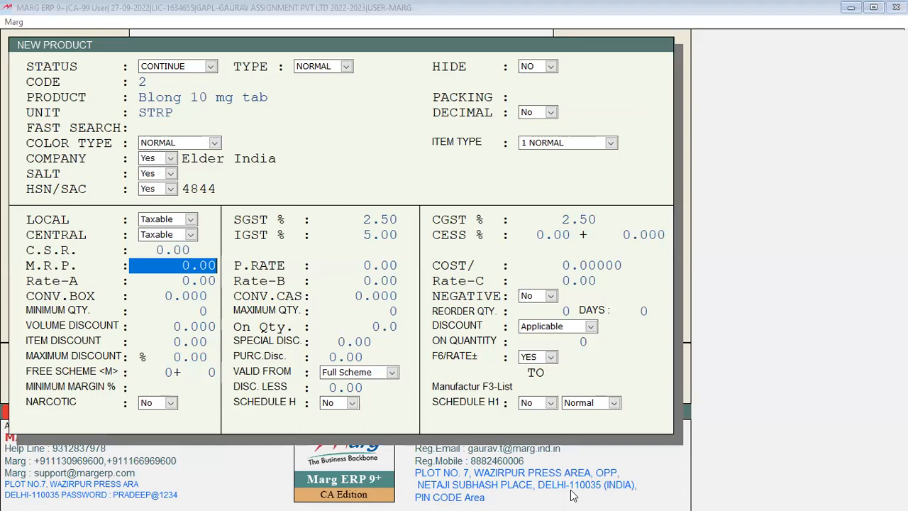
Set Blong's M.R.P. to 25, purchase rate to 12 and Rate-A to 20 per the Word assignment, and save it
key(alt+Tab)
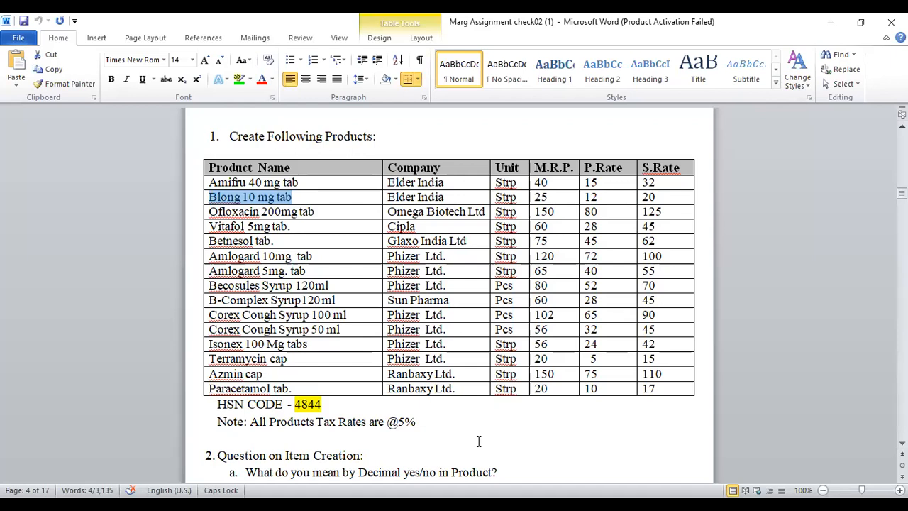
key(alt+Tab)
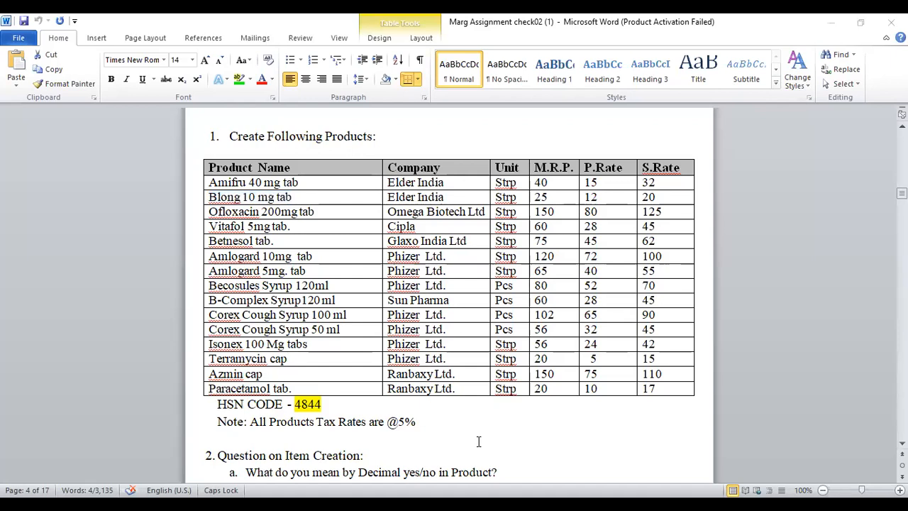
text(2)
key(Return)
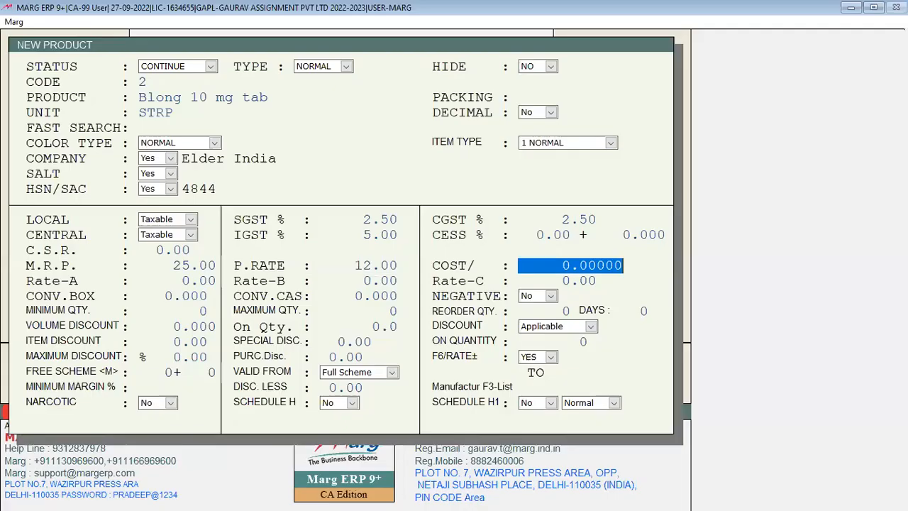
key(Return)
text(20)
key(Return)
key(Return)
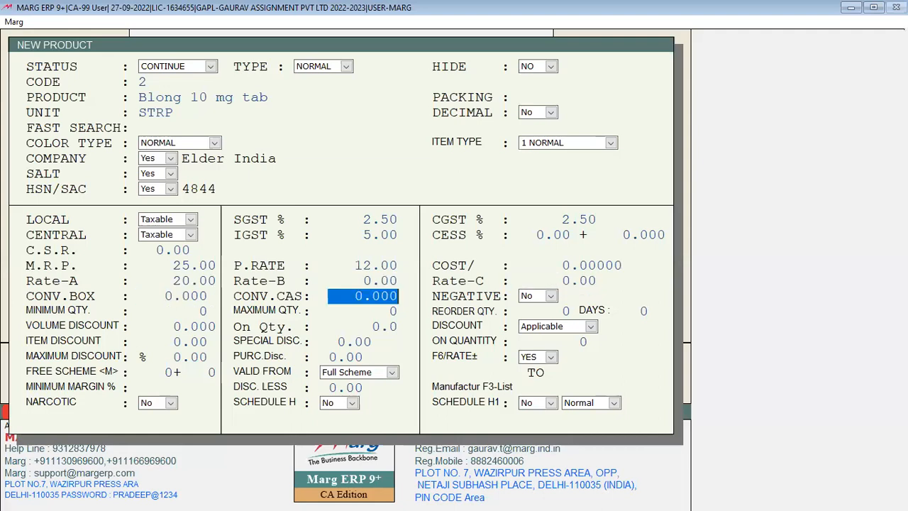
key(Page_Down)
key(Return)
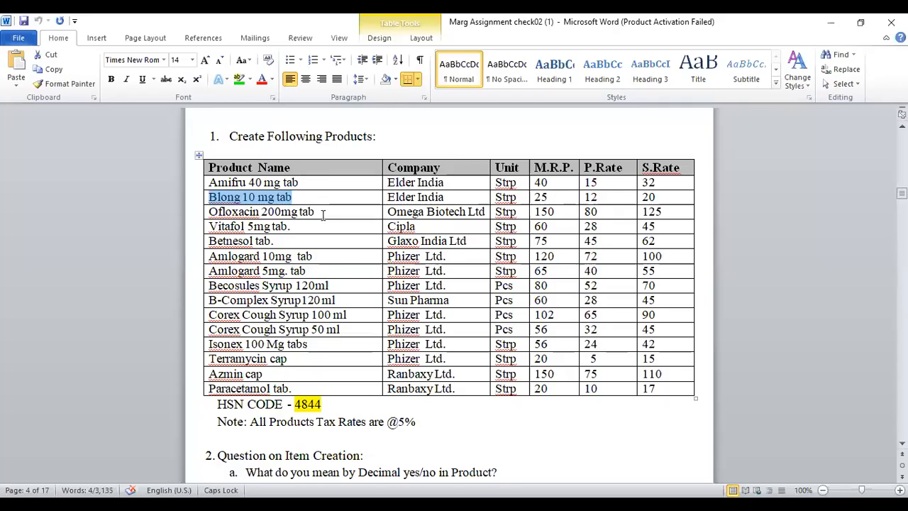
Copy the product name Ofloxacin 200mg tab from the Word assignment and enter it in new product record 3 with unit STRP
drag(317, 212, 211, 212)
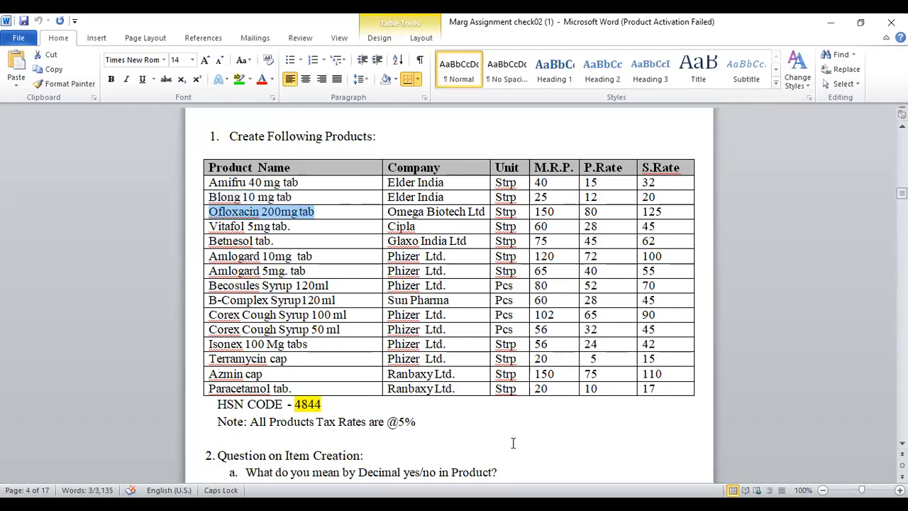
key(alt+Tab)
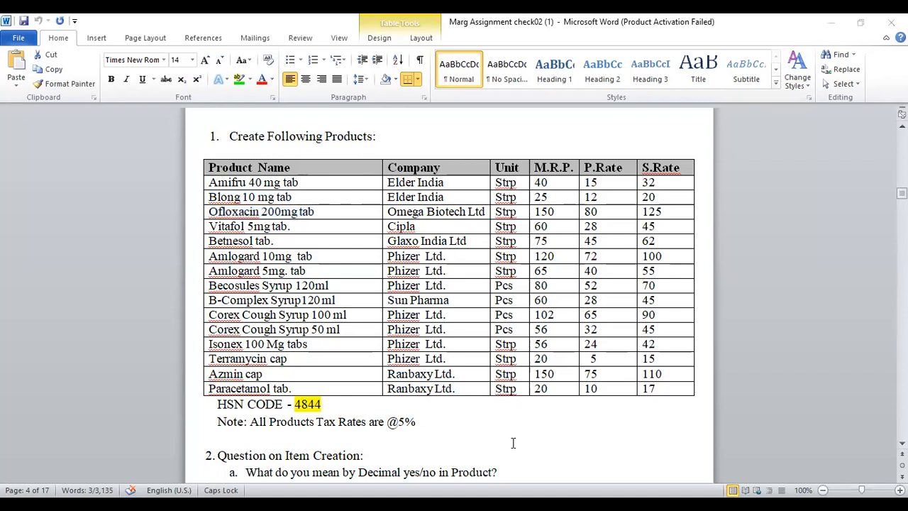
key(Return)
key(Return)
key(Return)
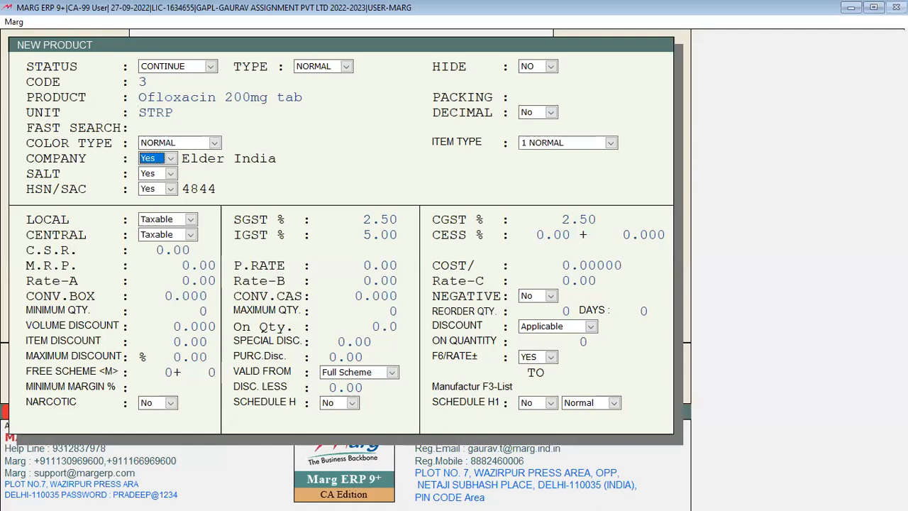
Create the company OMEGA BIOTECH and assign it to the Ofloxacin product
key(Return)
key(F2)
text(OMEGA BIOTECH)
key(Escape)
key(Return)
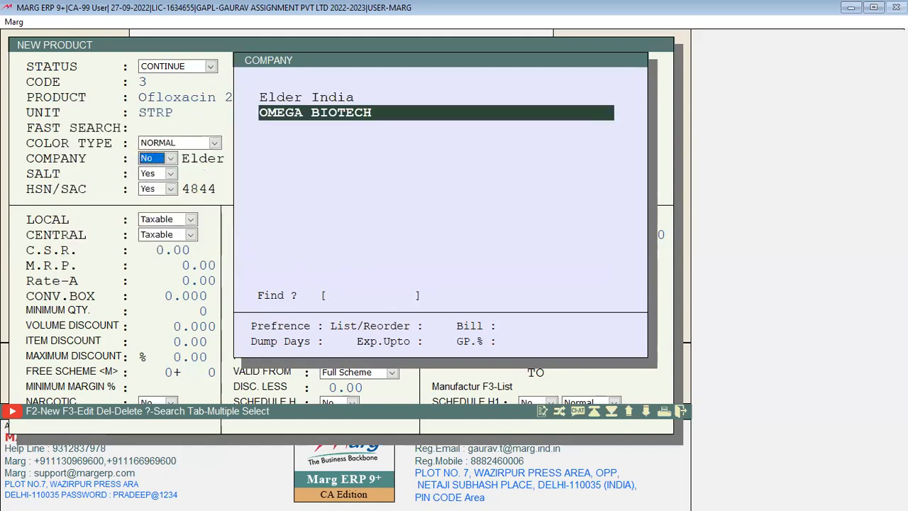
key(Return)
Keep HSN code 4844 enabled for Ofloxacin and accept the Taxable local and central settings with the linked GST rates
key(Return)
key(space)
key(Up)
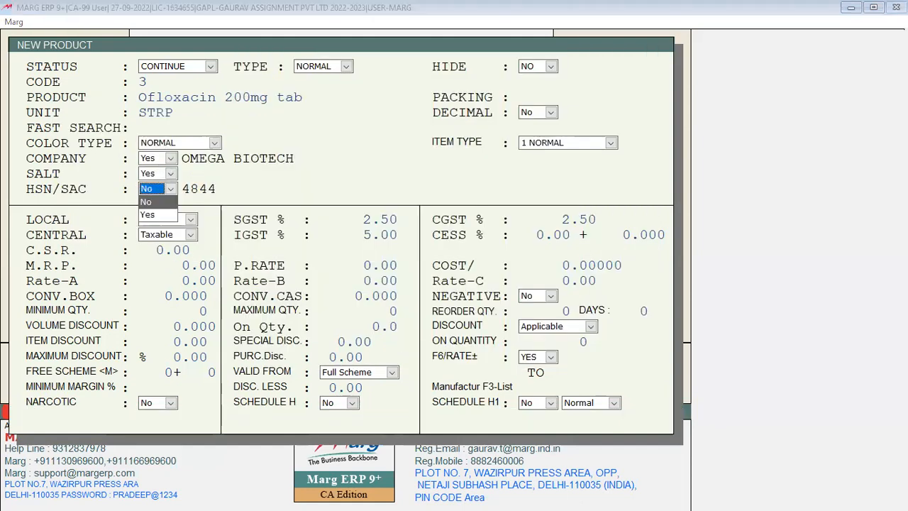
key(Down)
key(Return)
key(Return)
key(Return)
key(Return)
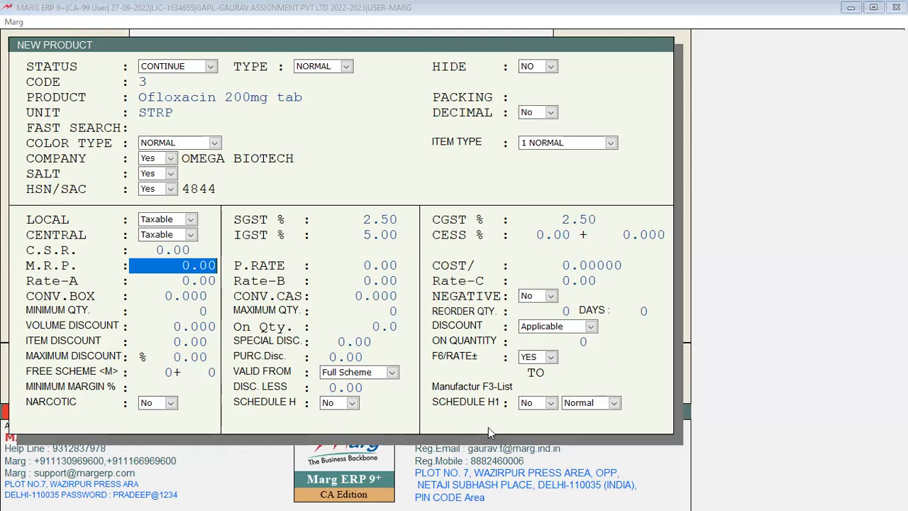
Set Ofloxacin's M.R.P. to 150, purchase rate to 80 and Rate-A to 125 per the Word assignment, and save it
key(alt+Tab)
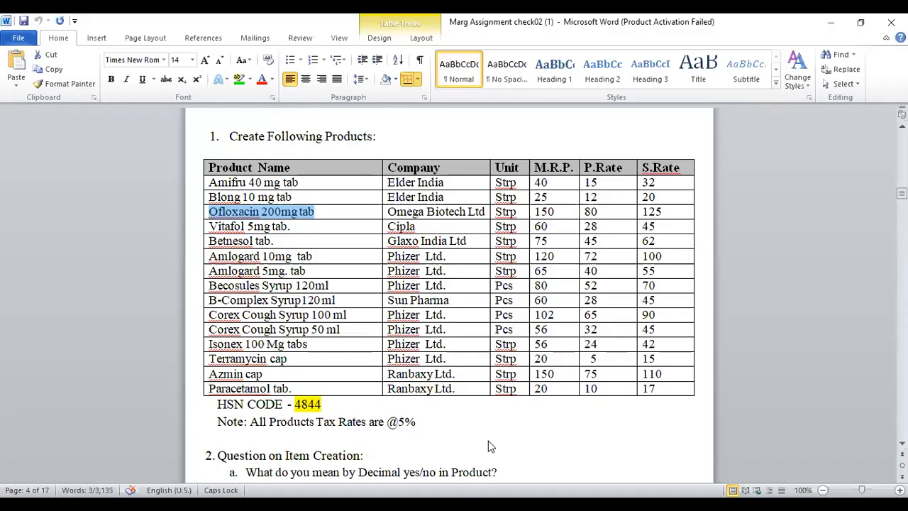
key(alt+Tab)
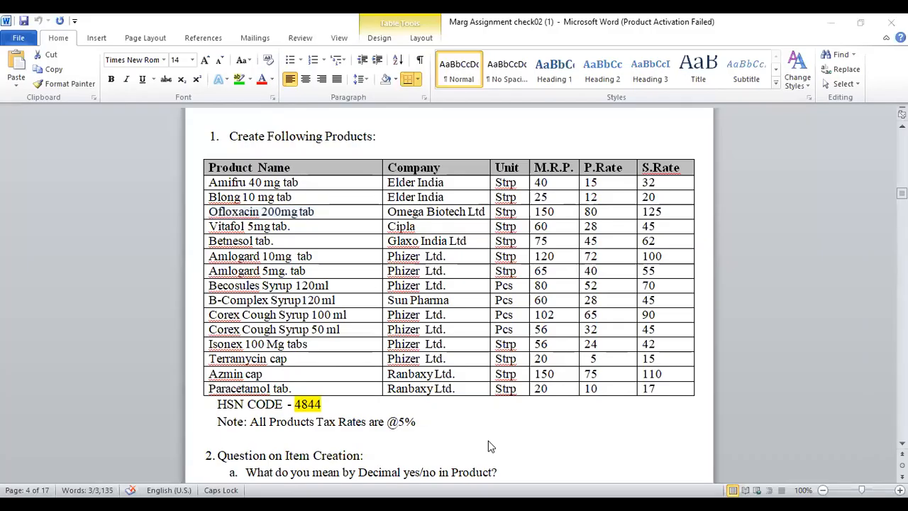
text(150)
key(Return)
text(80)
key(Return)
text(125)
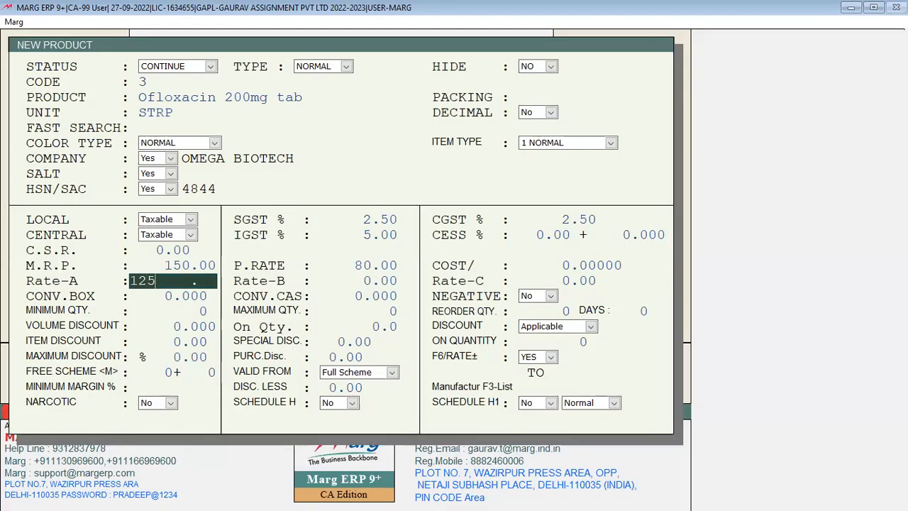
key(Return)
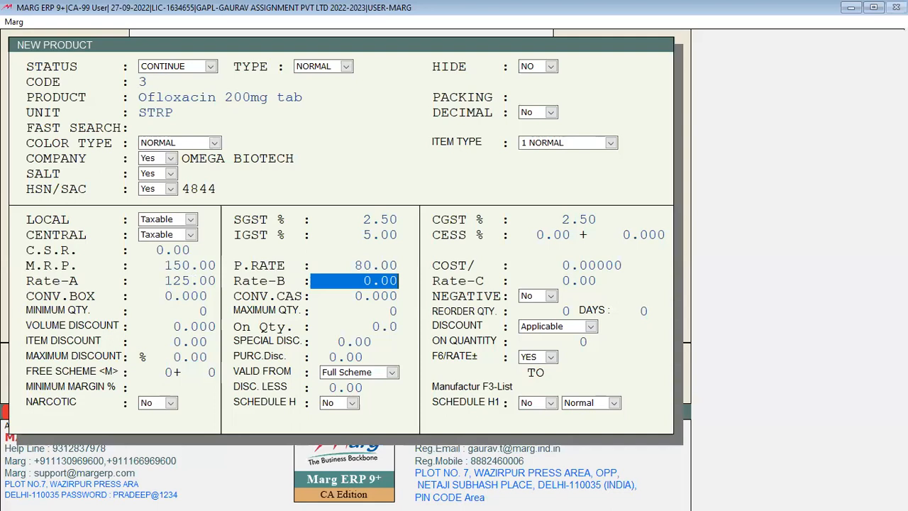
key(Escape)
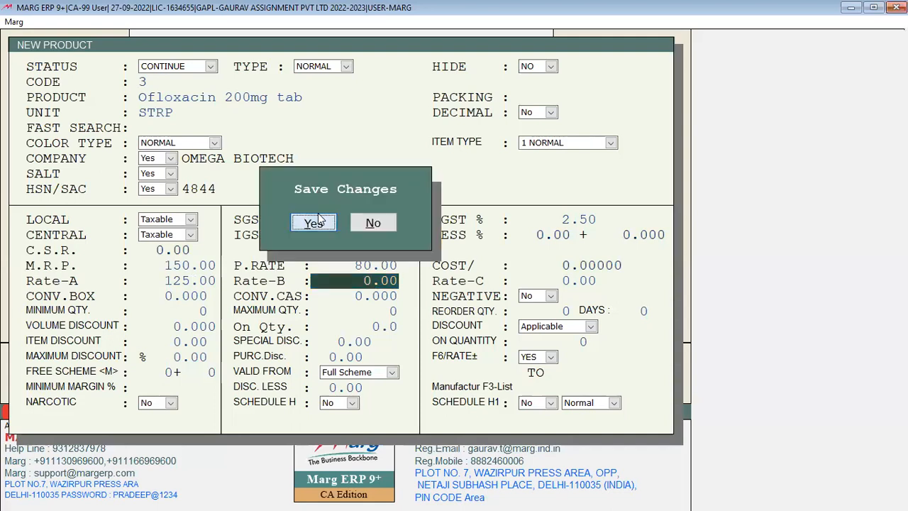
key(Return)
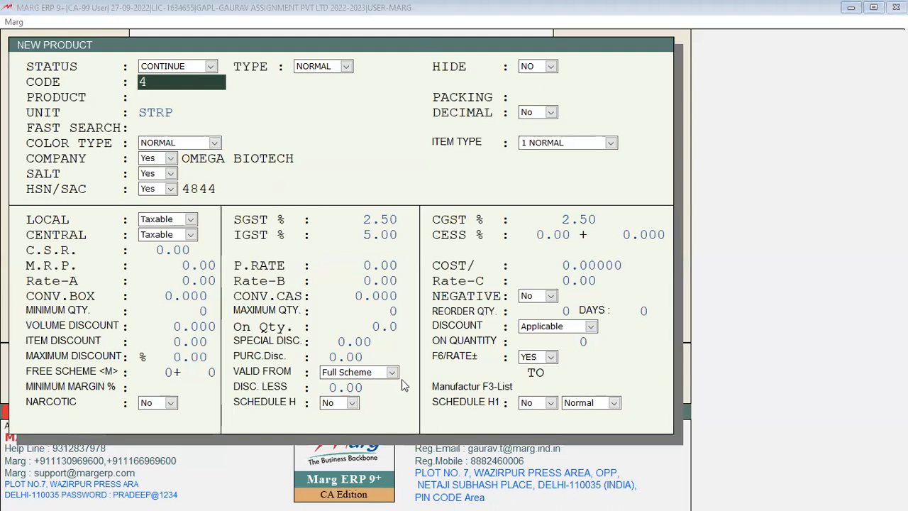
Examine the Word assignment's item creation questions and the table of product opening balances with batch, expiry, unit and amount
key(alt+Tab)
scroll(435, 374, down, 5)
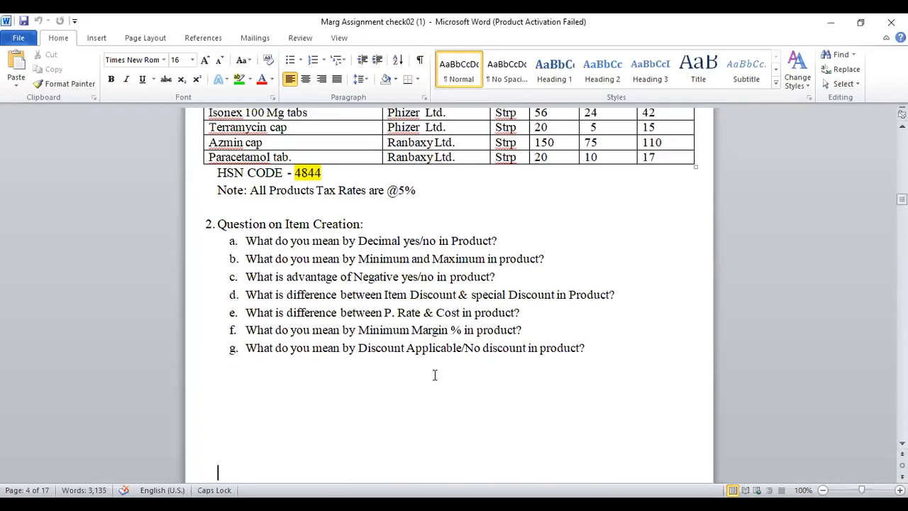
key(Down)
key(Down)
key(Down)
key(Down)
key(Down)
key(Down)
key(Down)
key(Down)
key(Down)
key(Down)
key(Down)
key(Down)
key(Down)
key(Down)
key(Down)
key(Down)
key(Down)
key(Down)
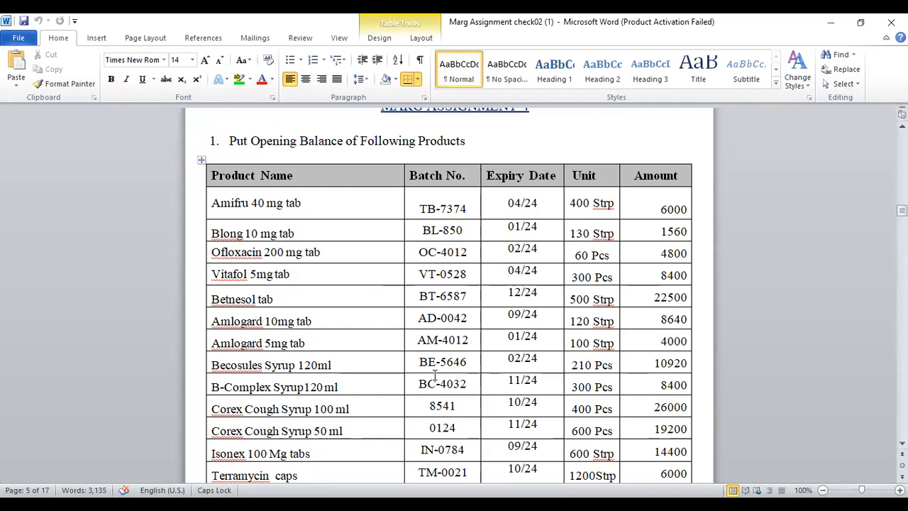
click(283, 203)
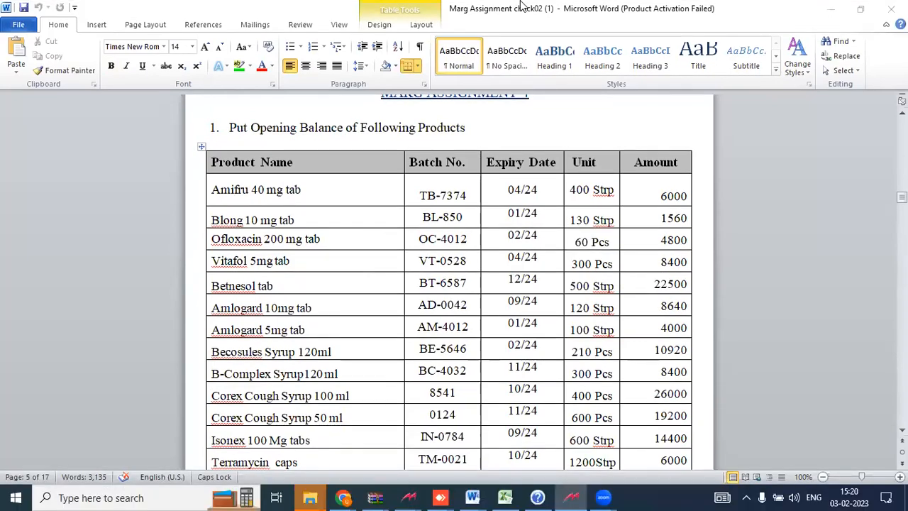
Switch to Marg ERP and open the Stock Openings report options
key(alt+Tab)
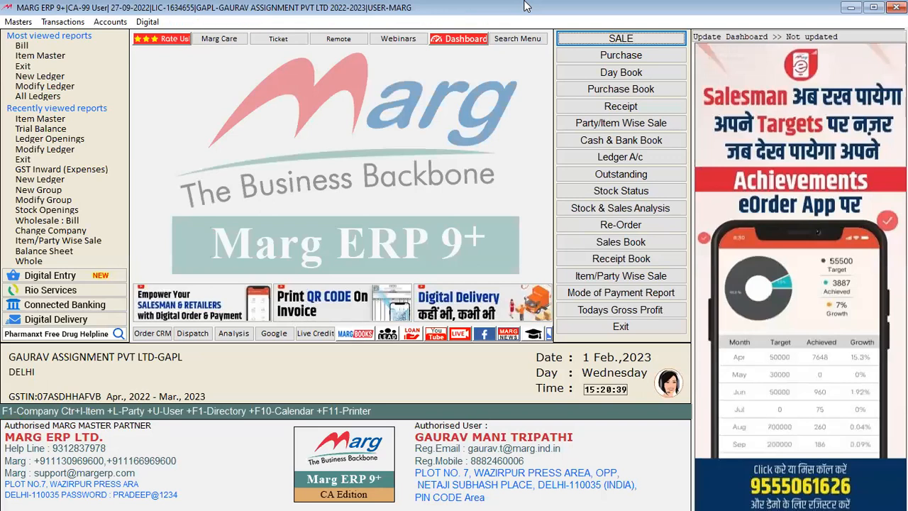
key(alt+m)
key(Down)
key(Down)
key(Down)
key(Down)
key(Down)
key(Down)
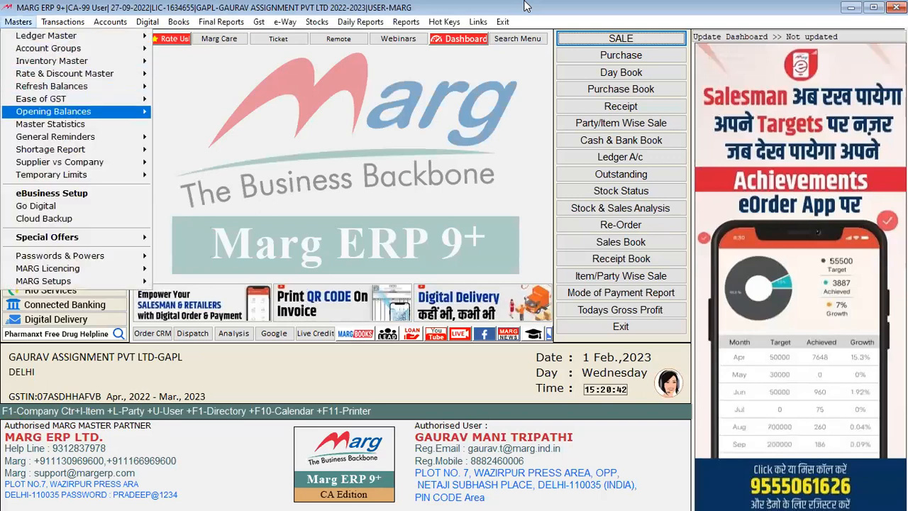
key(Right)
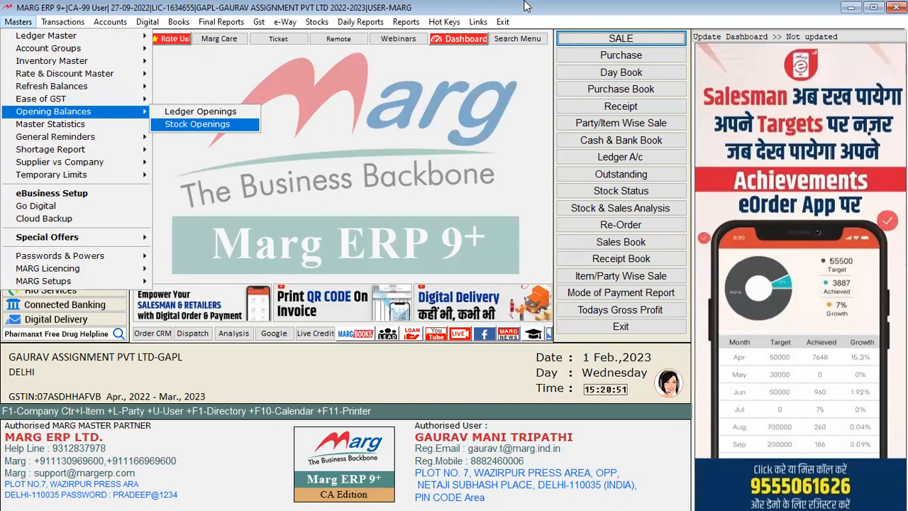
key(Return)
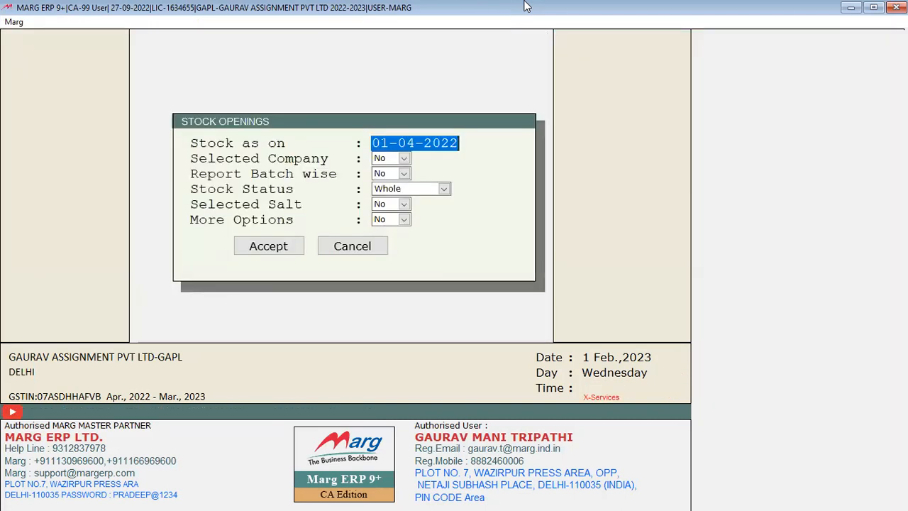
Display the opening stock list as on 01-04-2022 with the default options, and close it
key(Return)
key(Return)
key(Return)
key(Return)
key(Return)
key(Return)
key(Return)
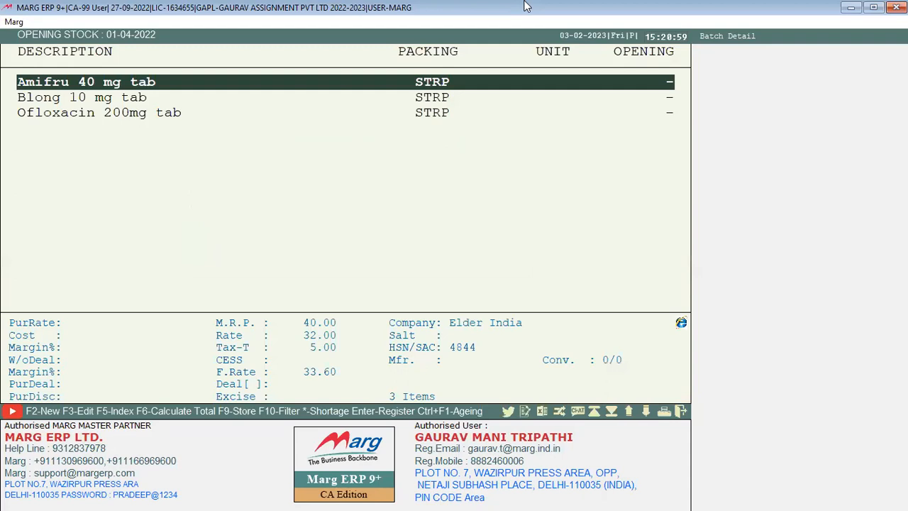
key(Escape)
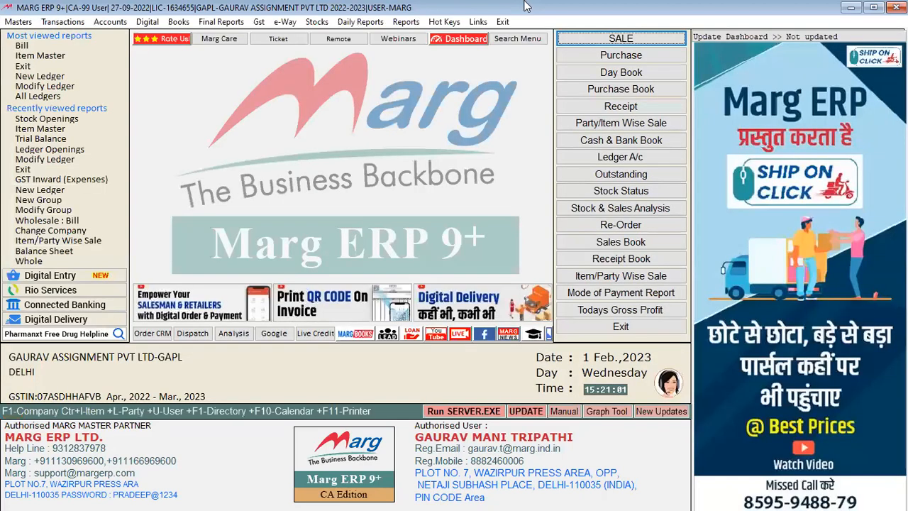
Open the stock openings list as on 01-04-2022 with the default options and go through its items
key(alt)
key(Down)
key(Down)
key(Down)
key(Down)
key(Down)
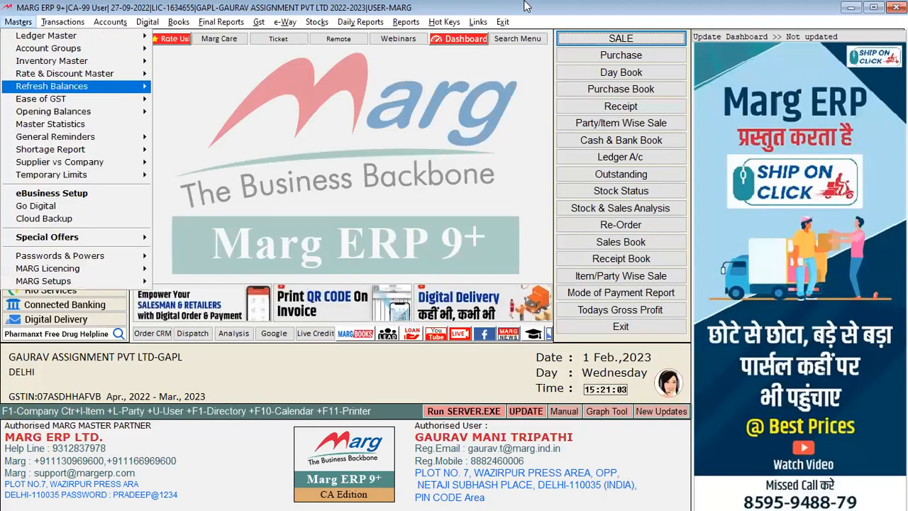
key(Down)
key(Down)
key(Right)
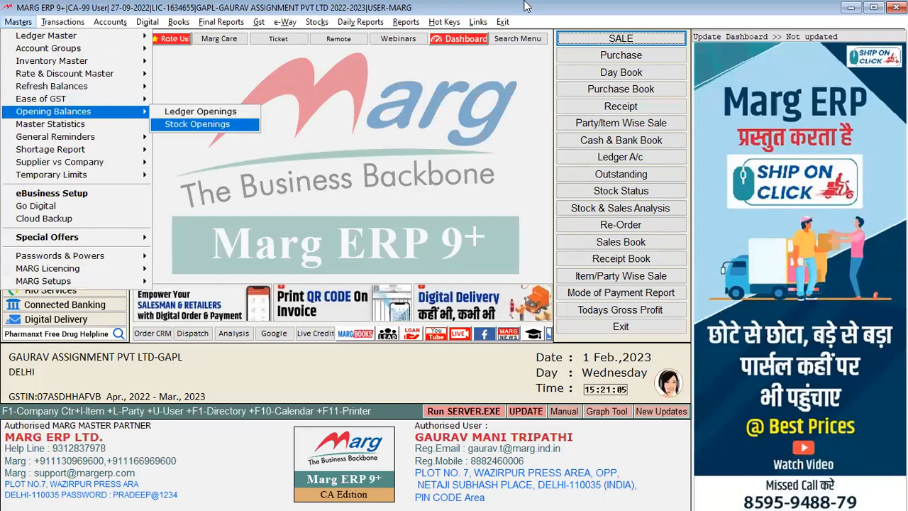
key(Return)
key(Return)
key(Return)
key(Return)
key(Return)
key(Return)
key(Return)
key(Return)
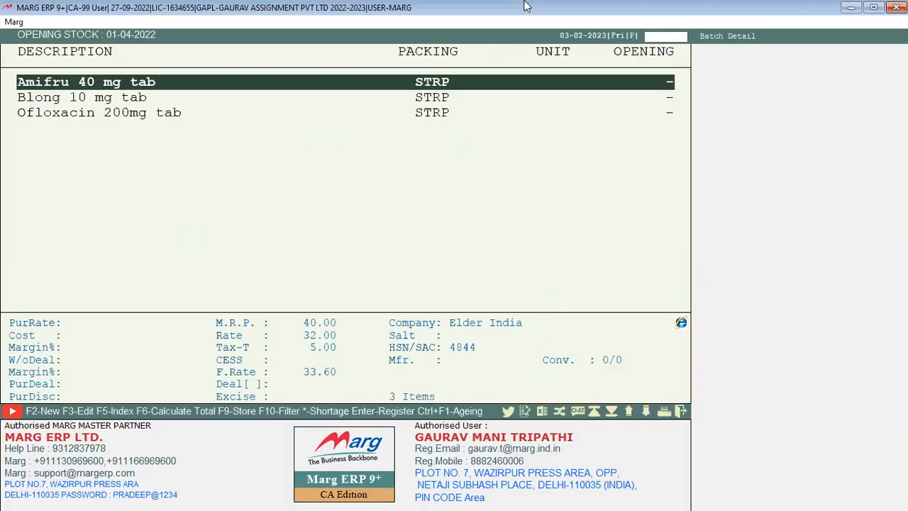
key(Down)
key(Down)
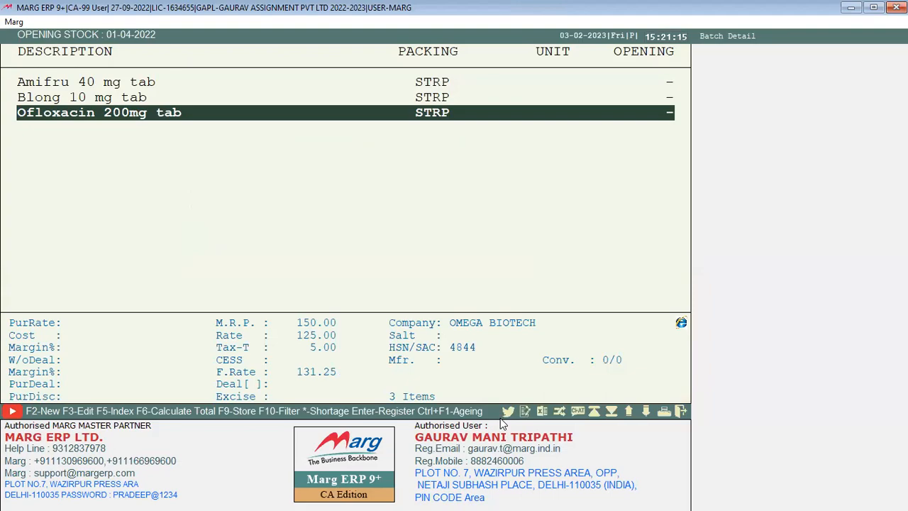
Copy Amifru 40 mg tab's batch number TB-7374 from the Word assignment and enter it in Marg ERP with an opening stock of 400
key(alt+Tab)
drag(417, 208, 469, 211)
key(ctrl+c)
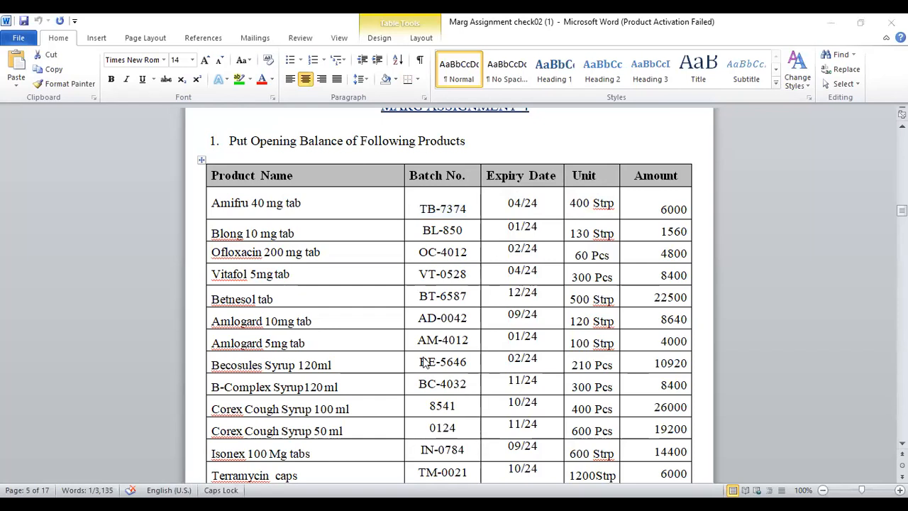
key(alt+Tab)
key(Return)
key(ctrl+v)
key(Return)
text(400)
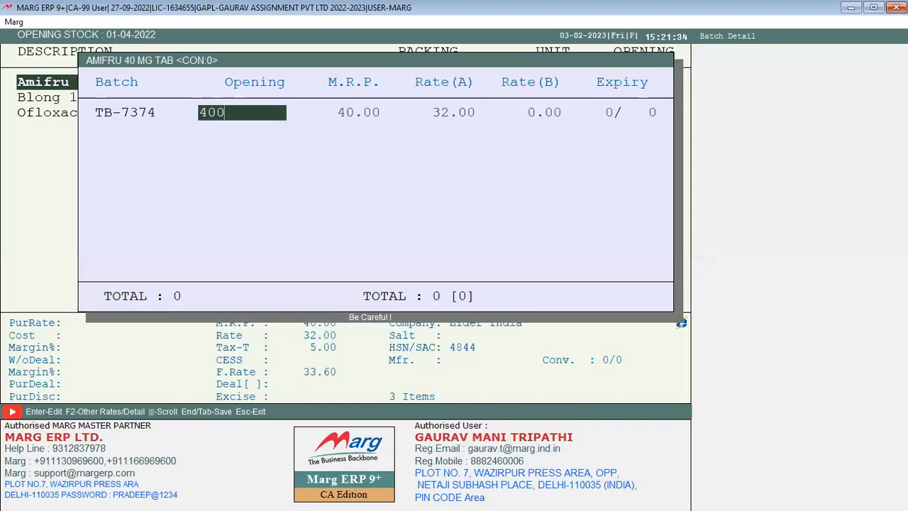
key(Return)
key(Return)
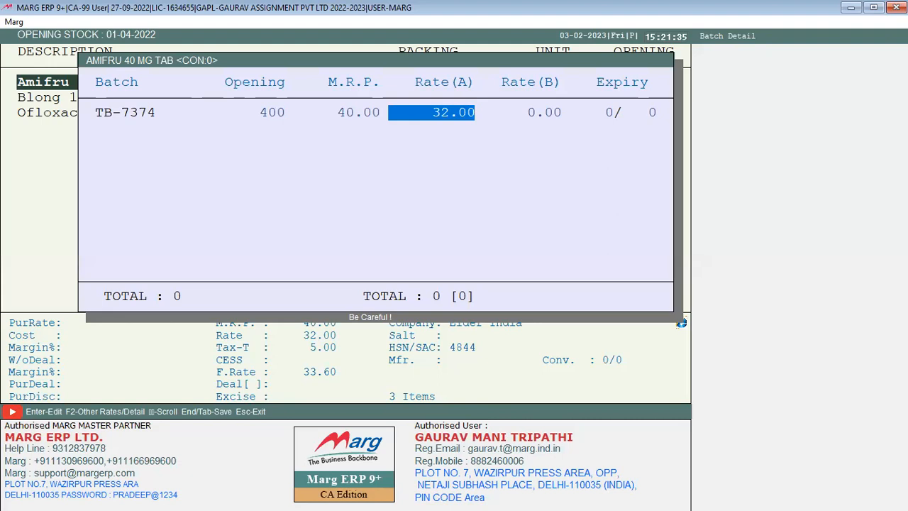
Keep the proposed rates of Amifru batch TB-7374 and set its expiry to 2/25
key(Return)
key(Return)
text(2)
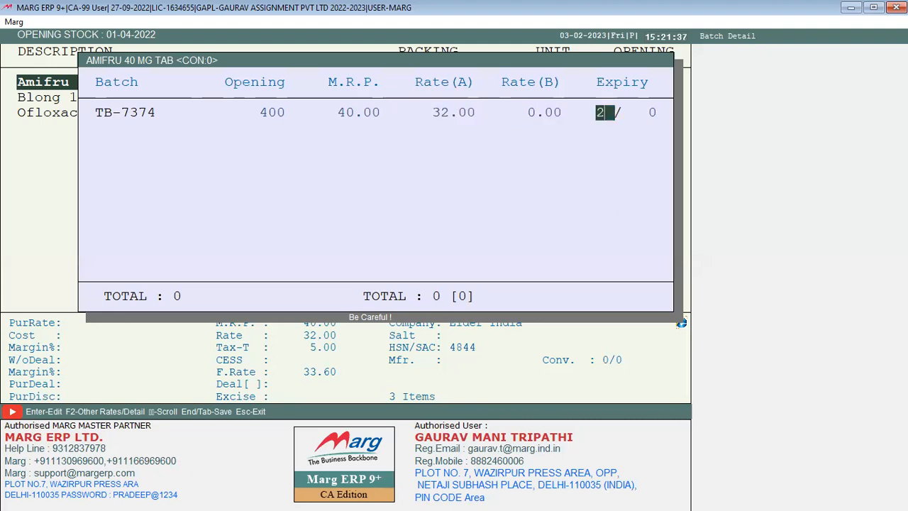
key(Return)
text(25)
key(Return)
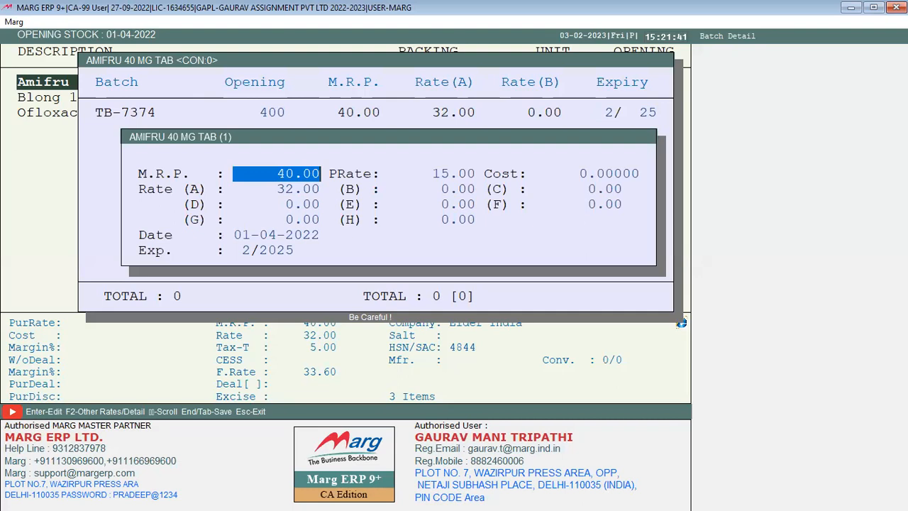
Accept the rate details of the Amifru batch and save its opening stock entry
key(Return)
key(Return)
key(Return)
key(Return)
key(Return)
key(Return)
key(Return)
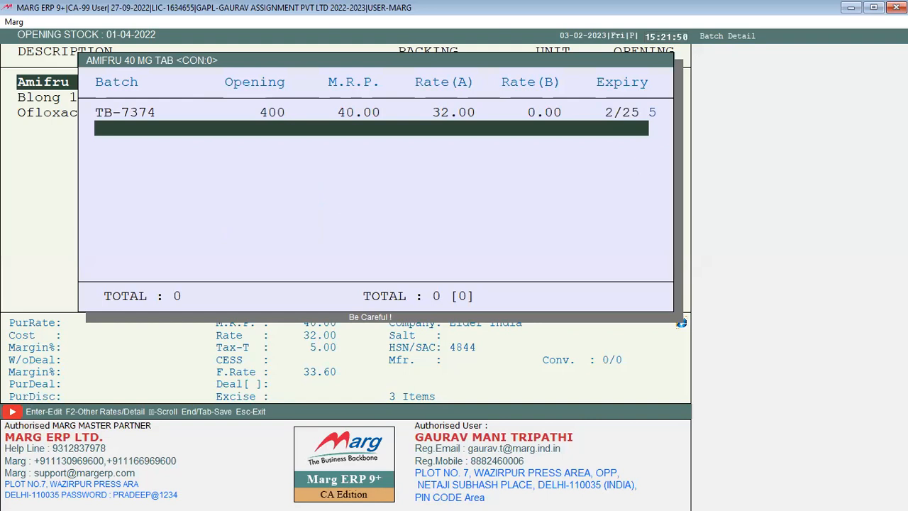
key(End)
key(Return)
key(Return)
key(Return)
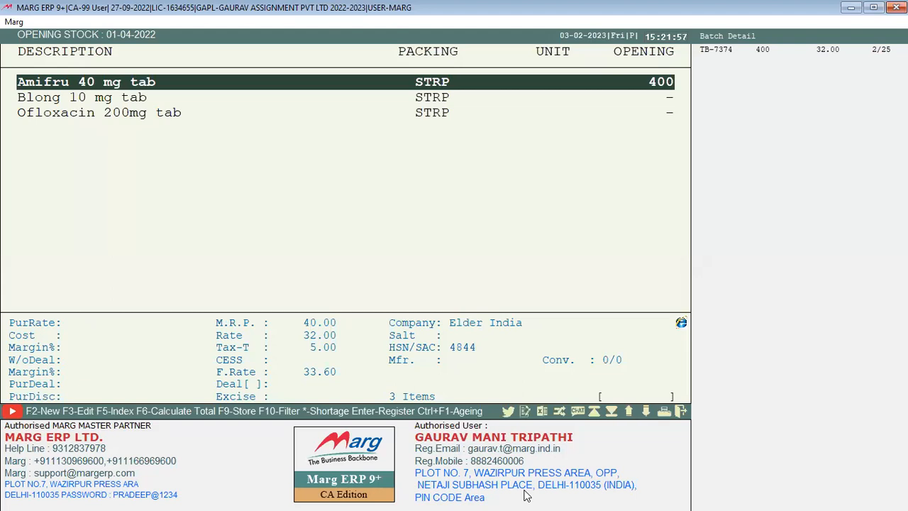
Look up Blong 10 mg tab's batch number in the Word assignment's opening balance table, and return to Marg ERP
key(Down)
key(Down)
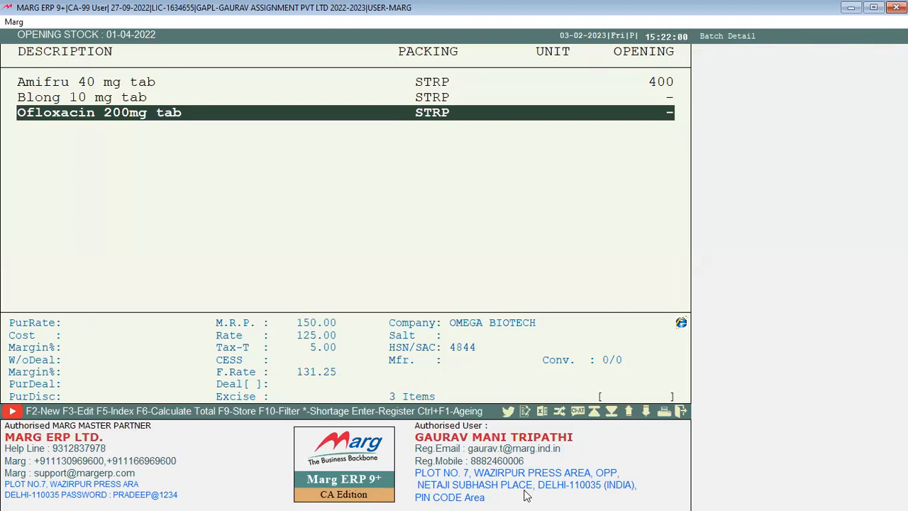
key(alt+Tab)
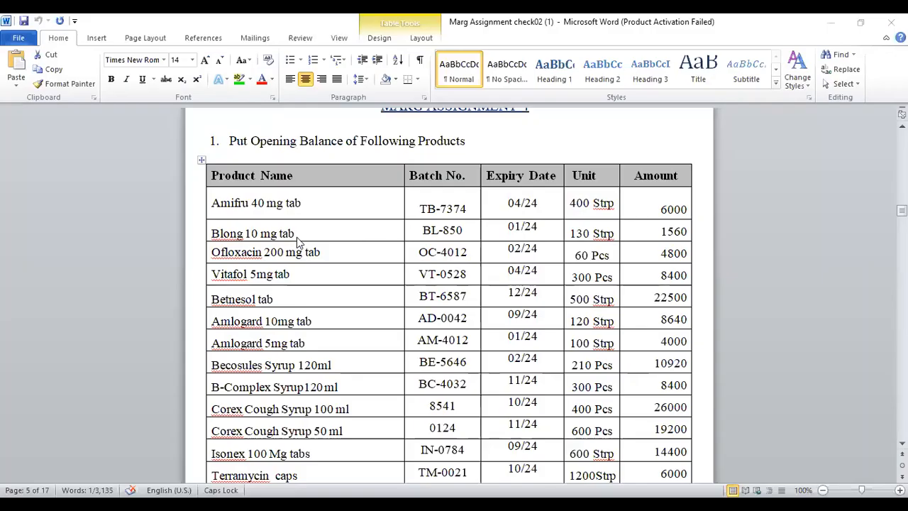
drag(425, 232, 465, 232)
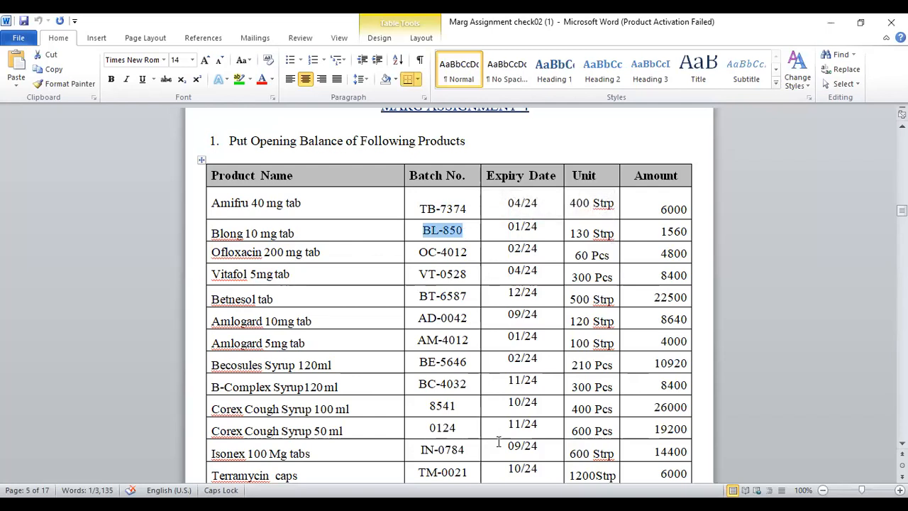
key(alt+Tab)
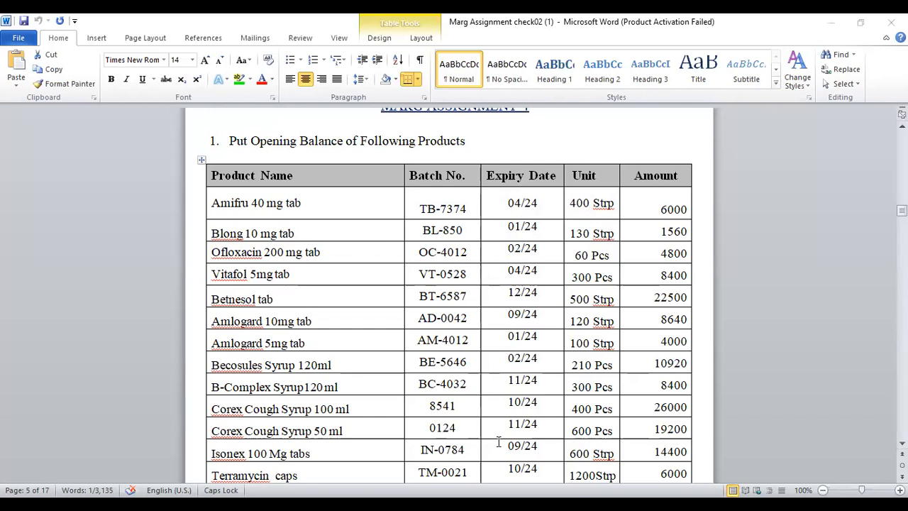
Reopen the stock openings list as on 01-04-2022 with the default options and open the batch entry of Blong 10 mg tab
key(alt+m)
key(Down)
key(Down)
key(Down)
key(Right)
key(Left)
key(Down)
key(Down)
key(Down)
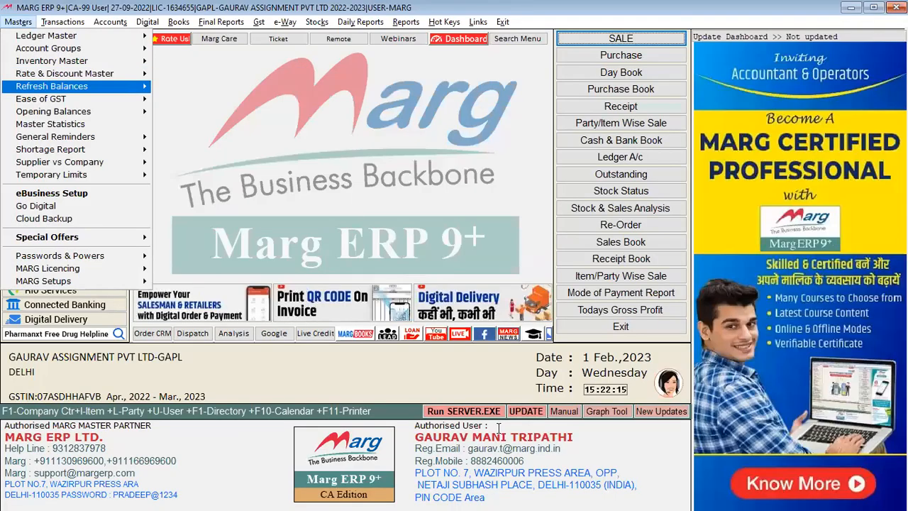
key(Right)
key(Down)
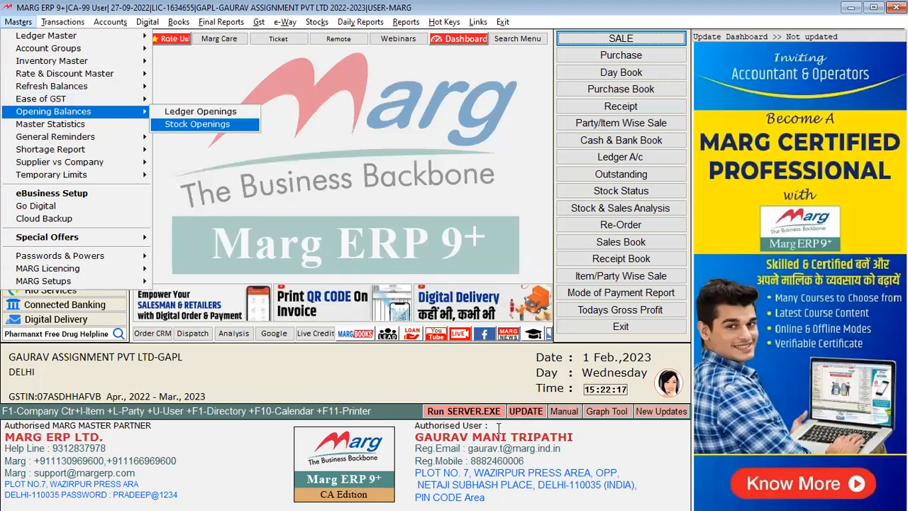
key(Return)
key(Return)
key(Return)
key(Return)
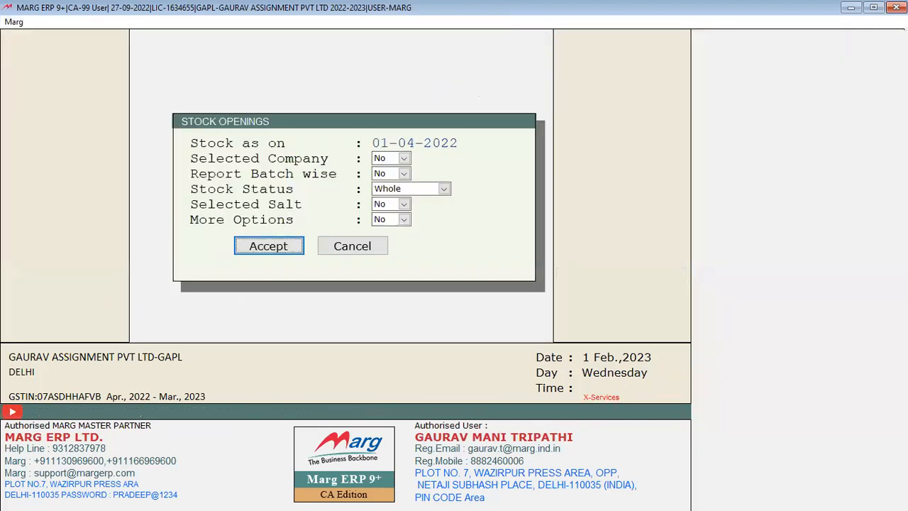
key(Return)
key(Down)
key(Return)
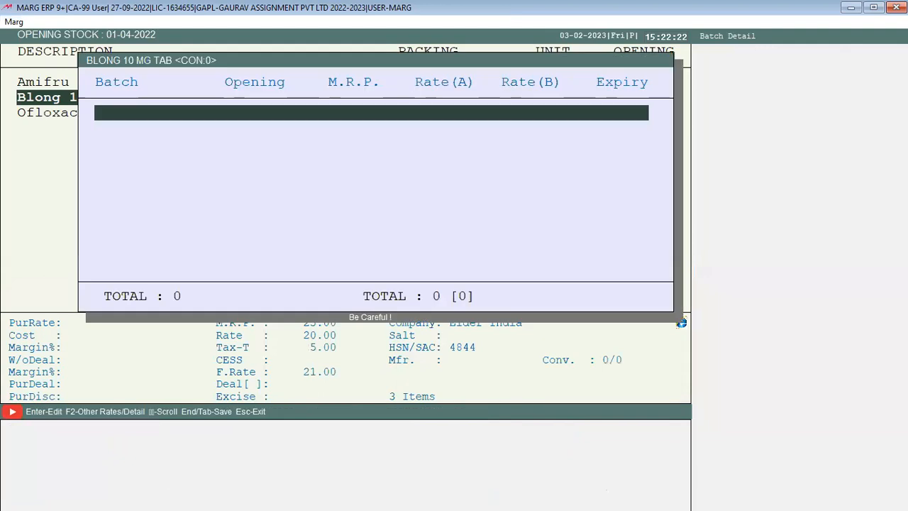
Enter batch BL-850 for Blong 10 mg tab with an opening stock of 130, checking the quantity in the Word assignment
text(b)
key(BackSpace)
text(BL-850)
key(Return)
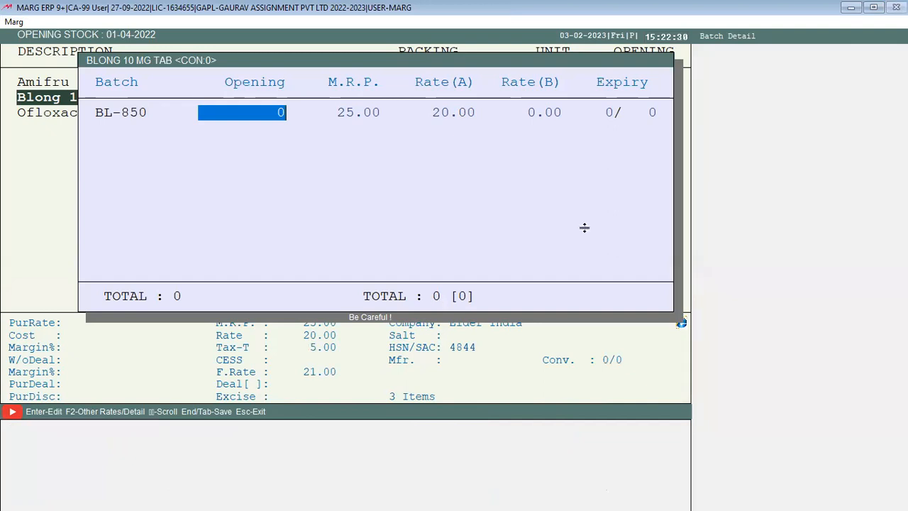
key(alt+Tab)
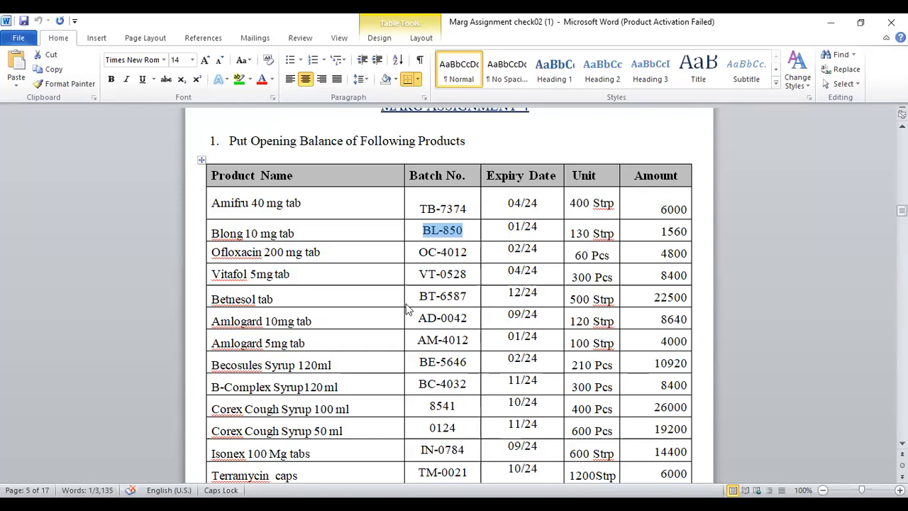
key(alt+Tab)
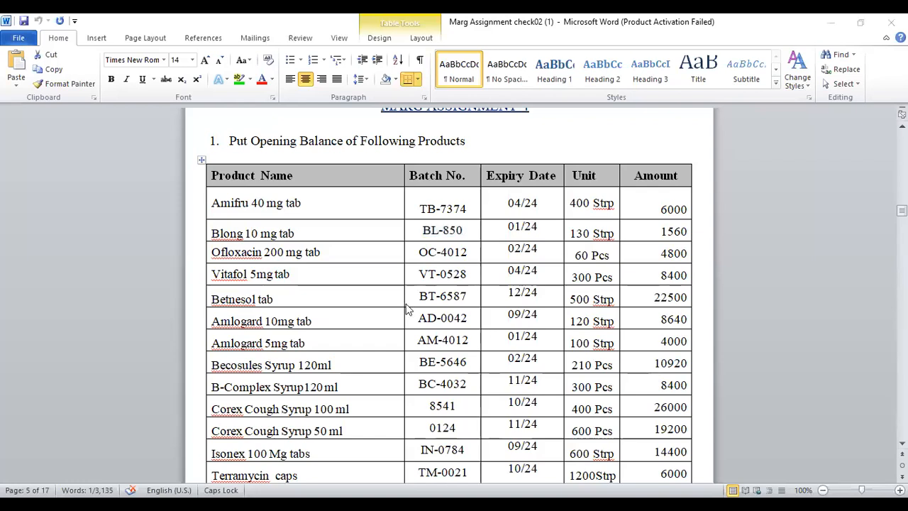
text(130)
key(Return)
Set the expiry of Blong batch BL-850 to 2/25, keeping the proposed rates, and save the opening stock entry
key(Return)
key(Return)
key(Return)
text(2)
key(Return)
text(25)
key(Return)
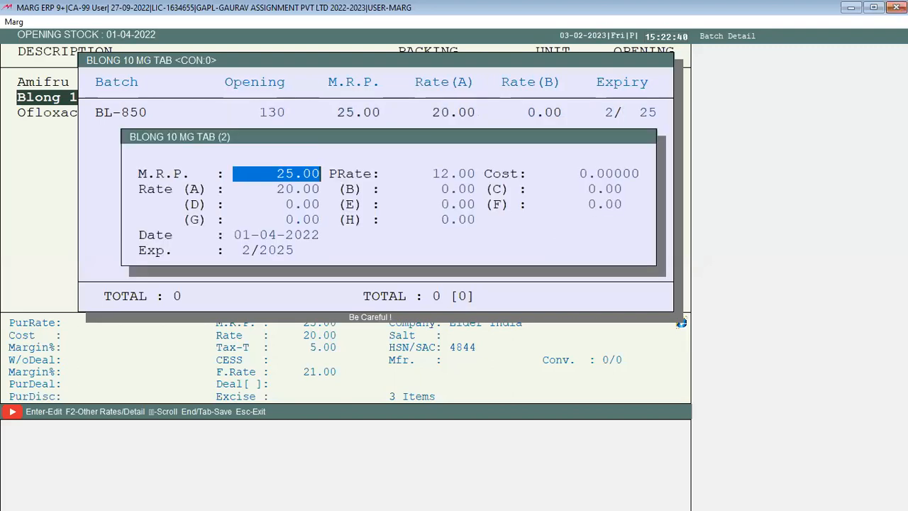
key(End)
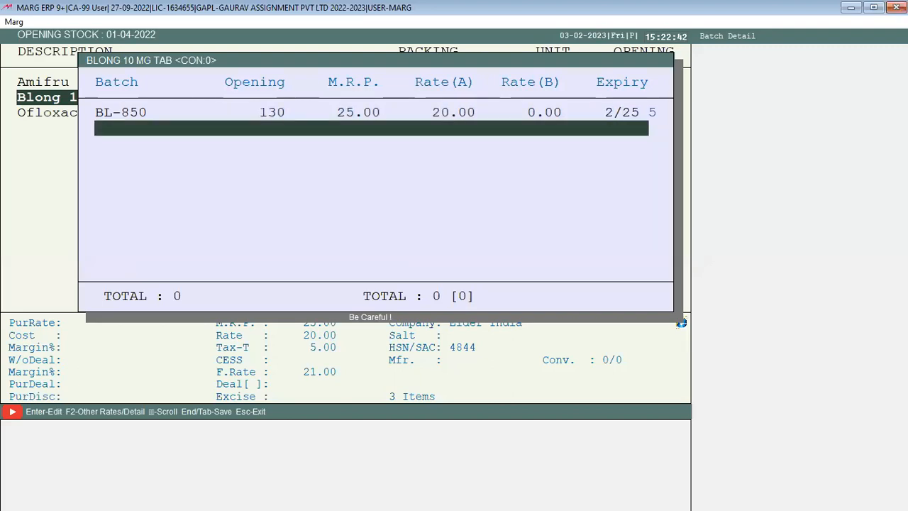
key(Escape)
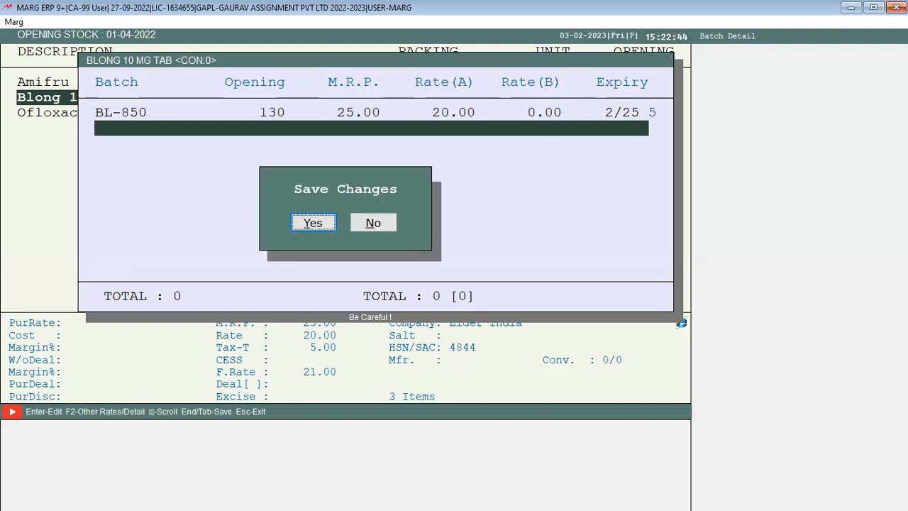
key(Return)
key(Return)
key(Return)
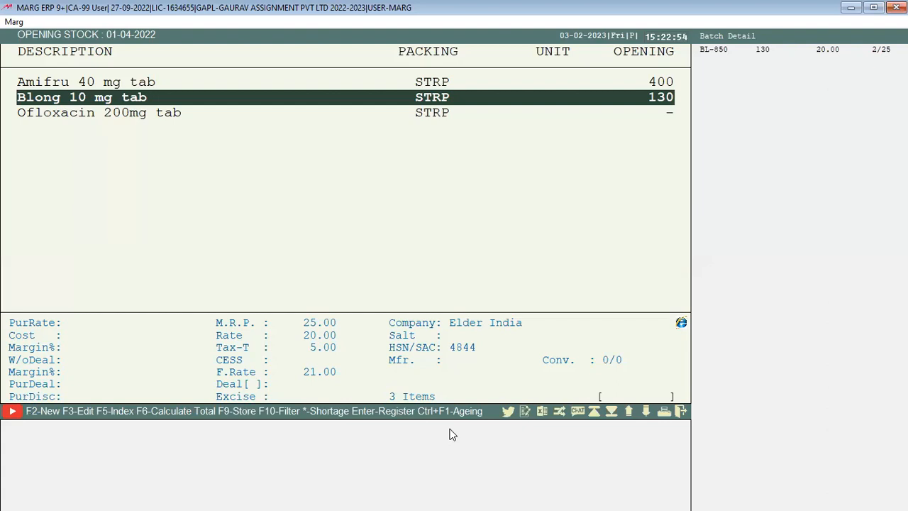
key(Down)
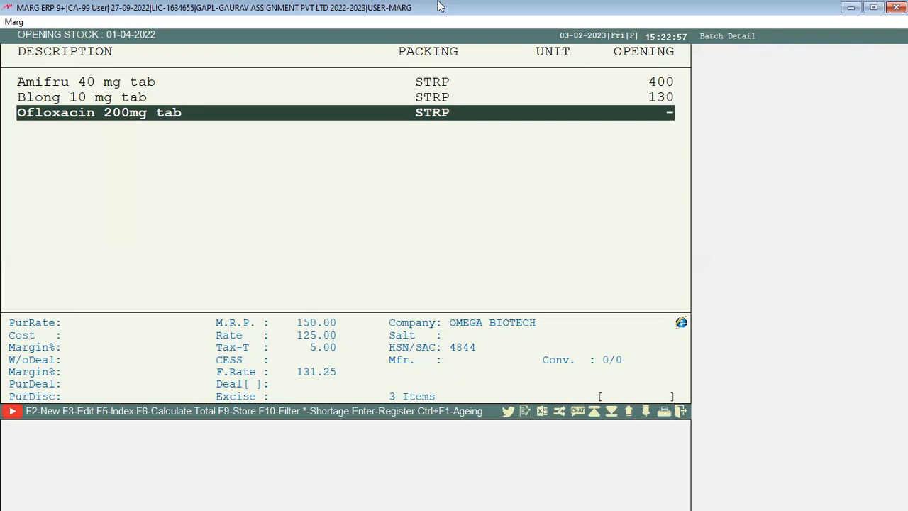
key(Escape)
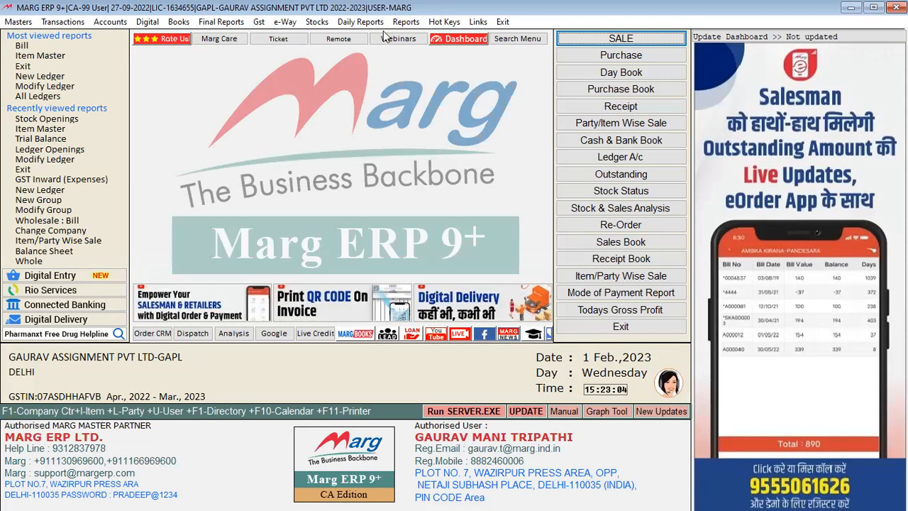
Check the items' quantities in the Current Stock report and close it
click(321, 22)
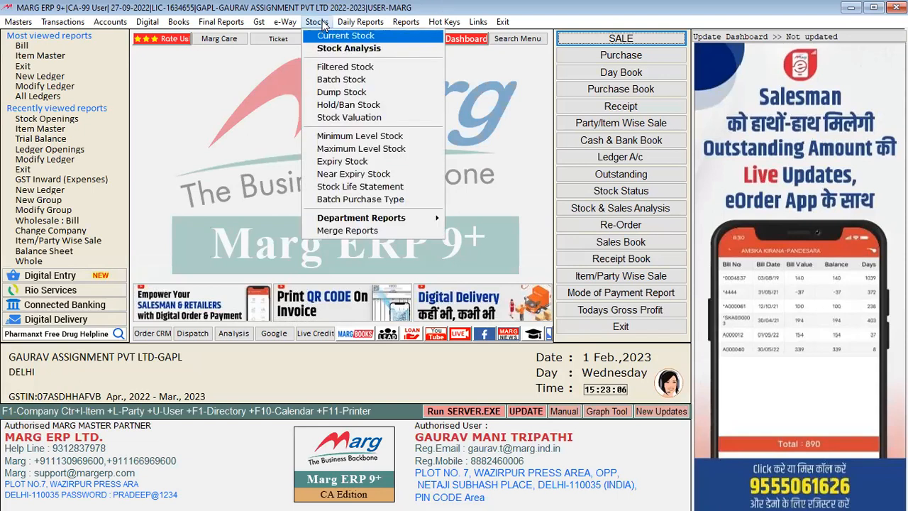
key(Return)
key(Down)
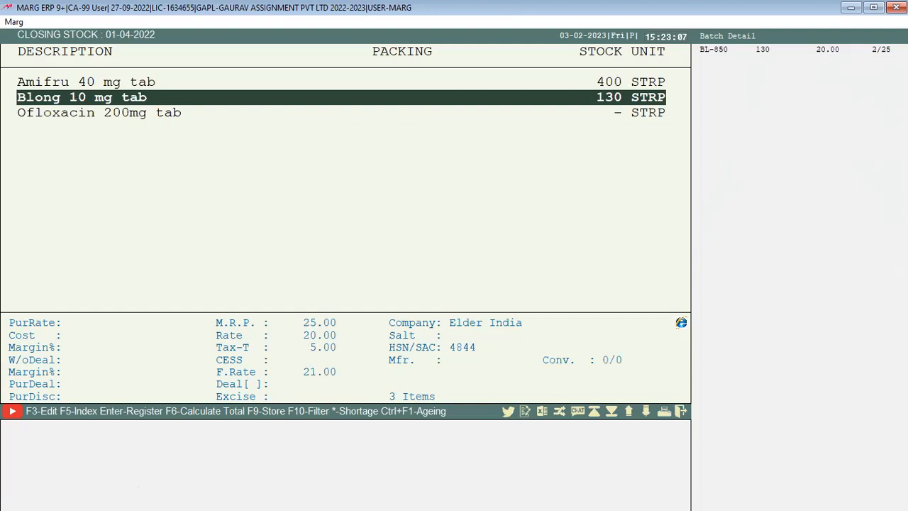
key(Escape)
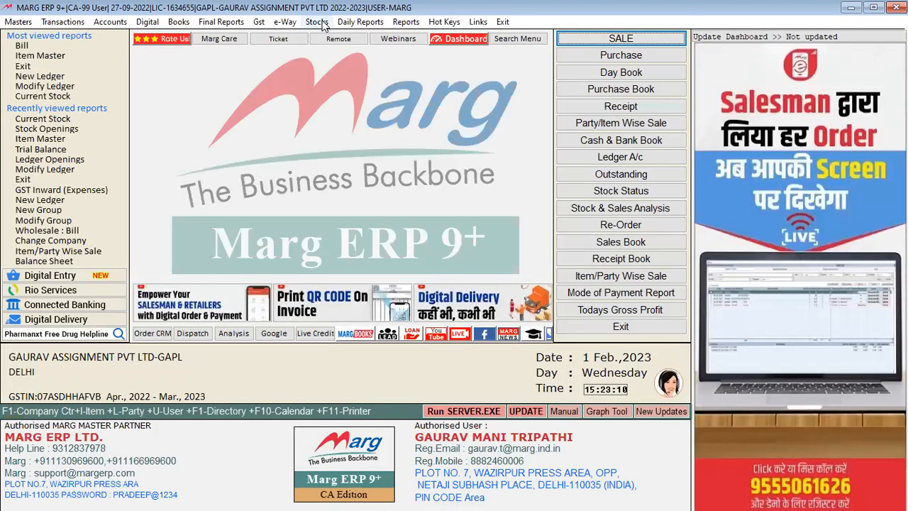
Display the Stock Valuation report as on 01-04-2022 and compare the item values with the amounts in the Word assignment
click(320, 22)
key(Down)
key(Down)
key(Down)
key(Down)
key(Down)
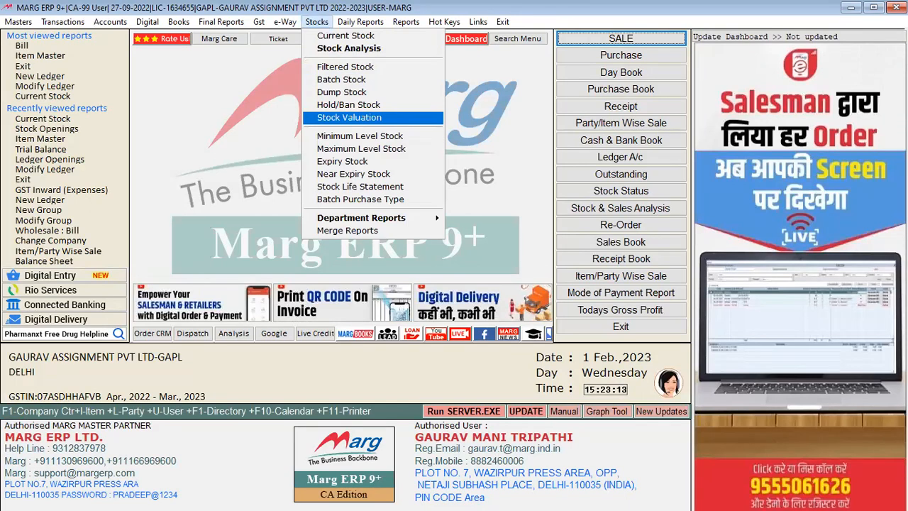
key(Return)
key(Return)
key(Return)
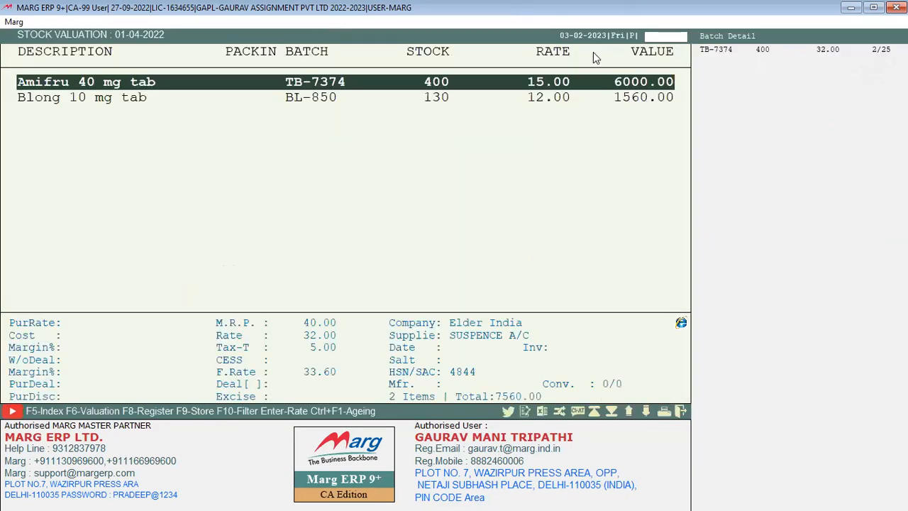
key(Down)
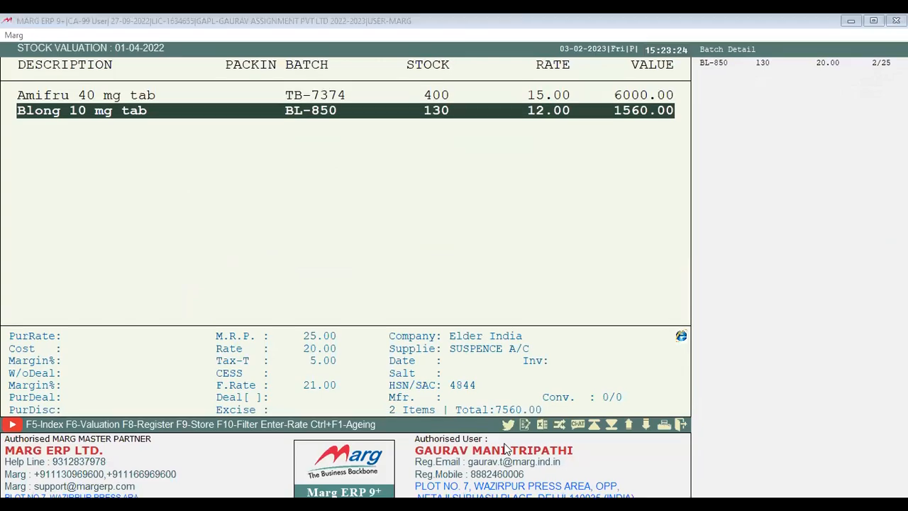
key(alt+Tab)
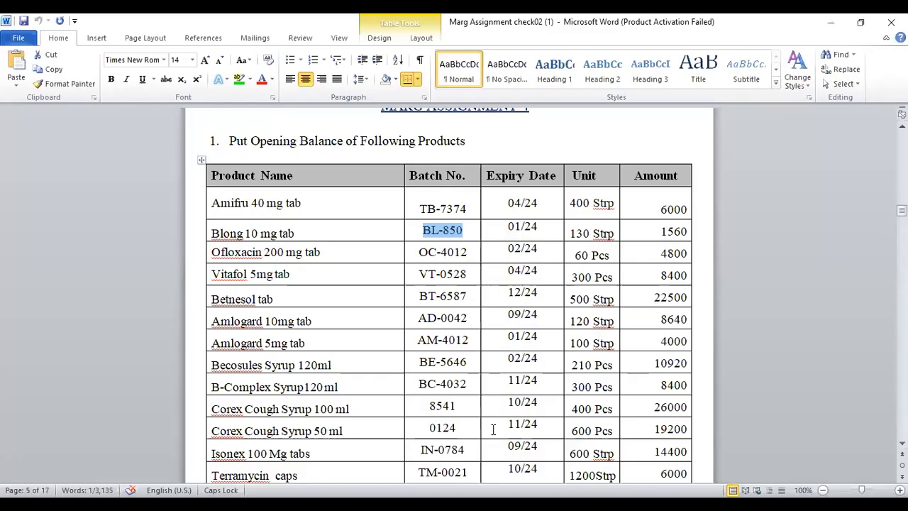
Switch to Marg ERP and open a new purchase entry
key(alt+Tab)
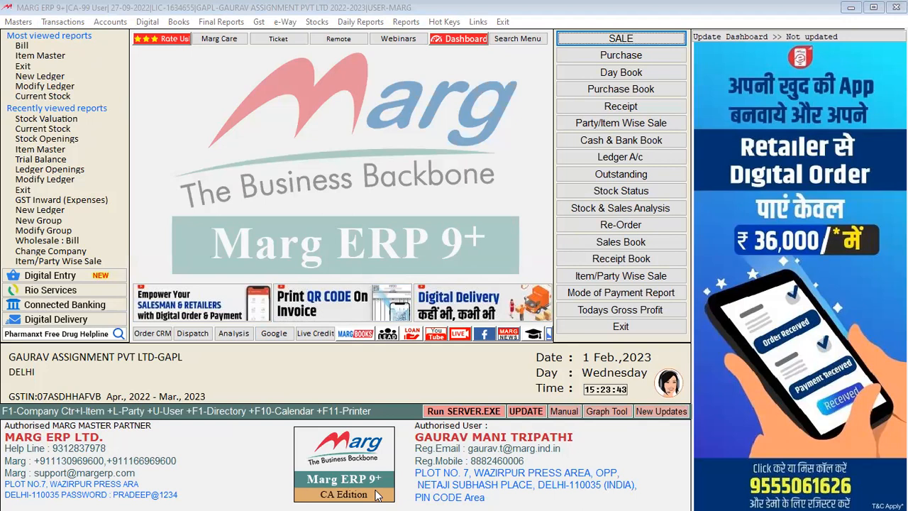
click(487, 6)
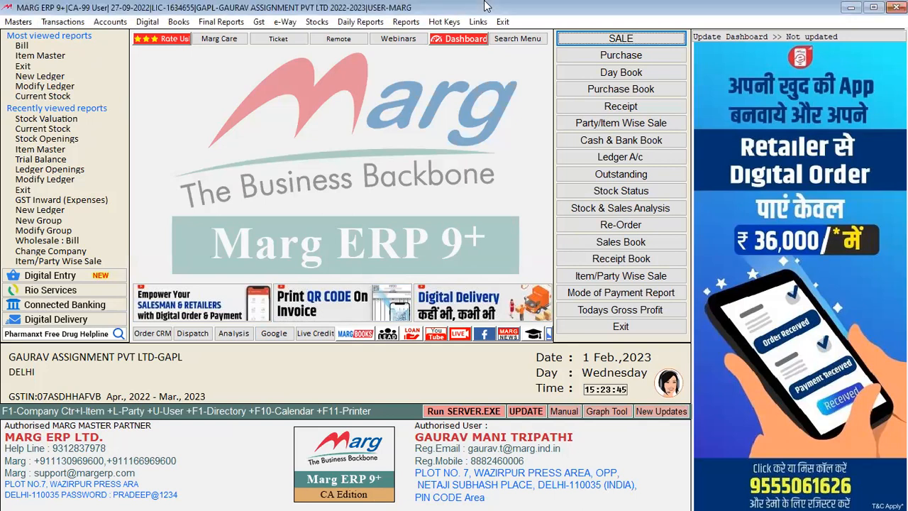
key(alt+t)
key(Down)
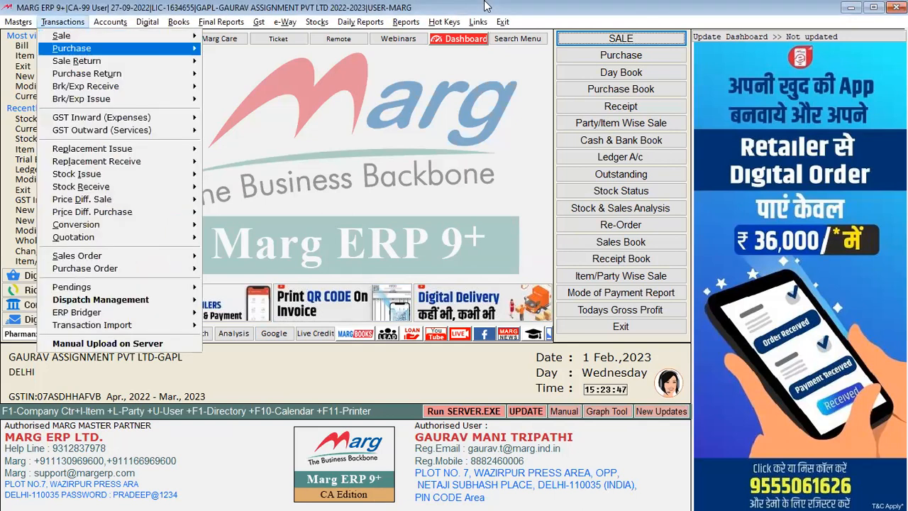
key(Return)
key(Return)
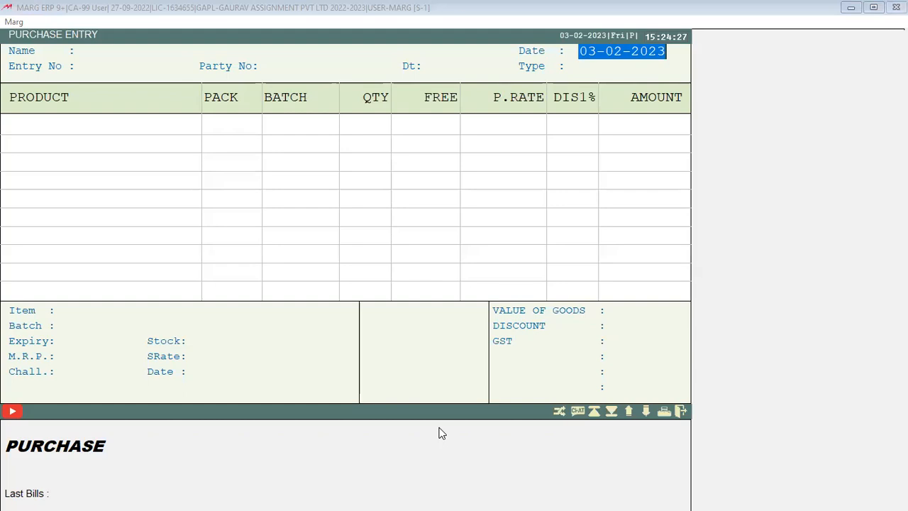
click(263, 7)
click(352, 6)
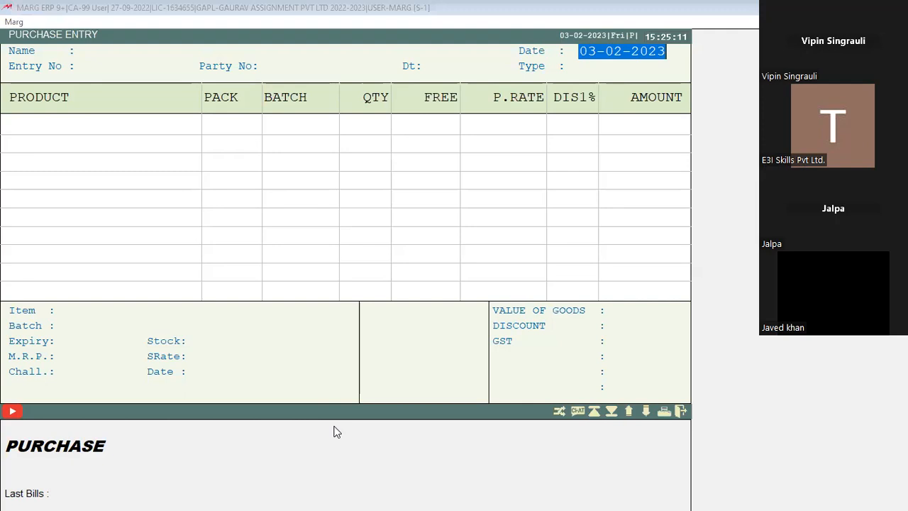
click(429, 6)
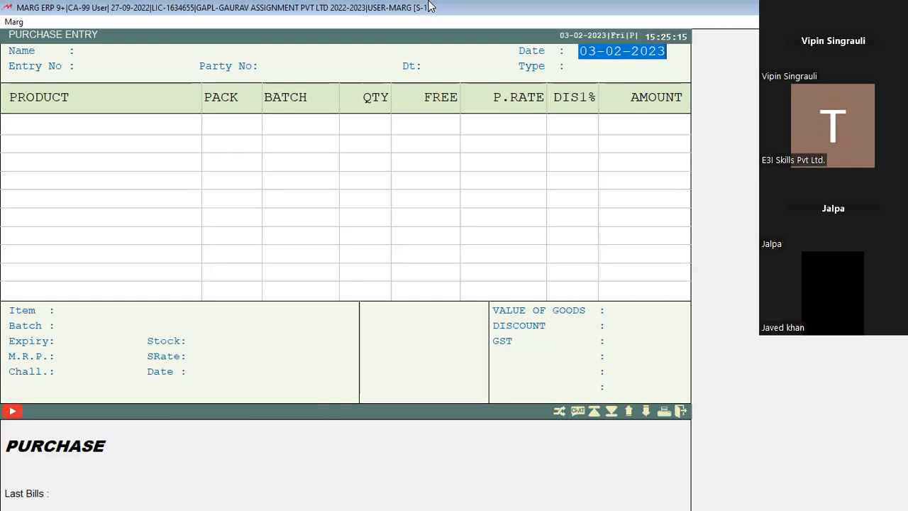
key(Escape)
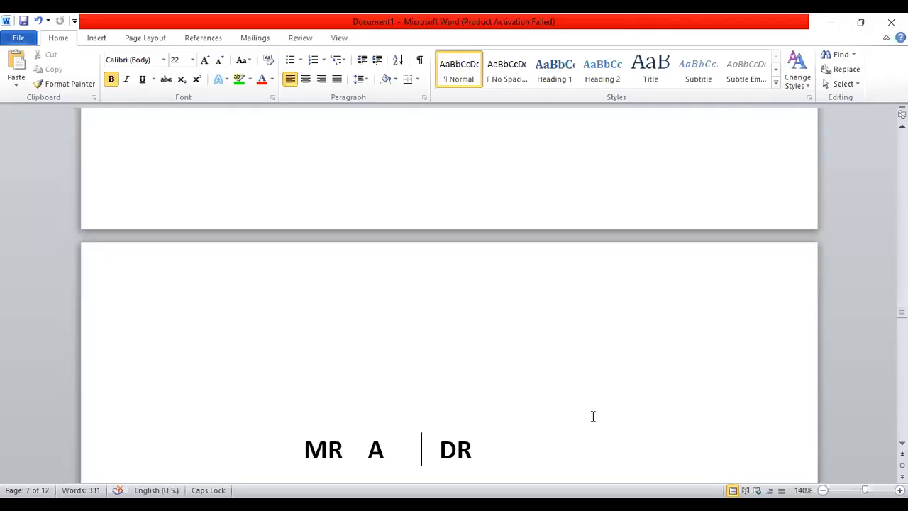
In Word's Document1, write "BUSINESS PURCHASE GOODS ON C REDIT FROM APL PVT LTD" on a new page after the indirect expense notes
scroll(593, 417, down, 2)
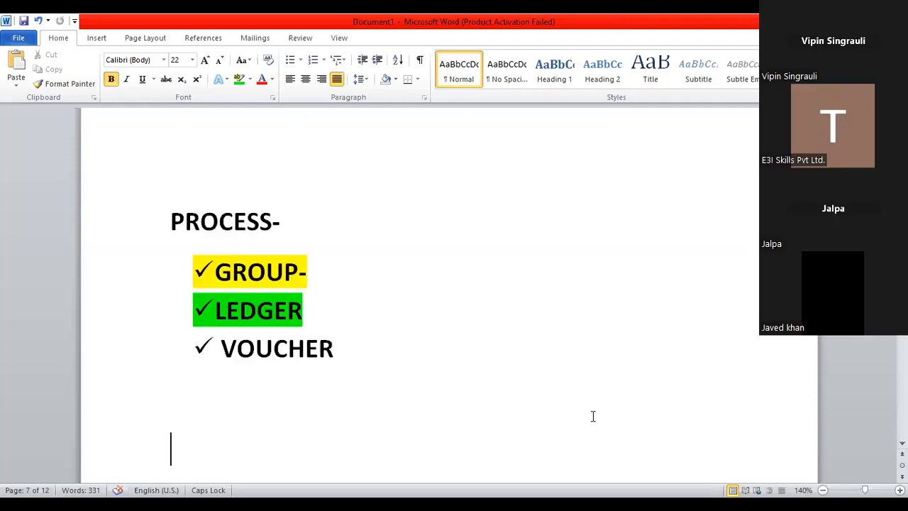
key(Down)
key(Down)
key(Down)
key(Down)
key(Down)
key(Down)
key(Down)
key(Down)
key(Down)
key(Down)
key(Down)
key(Down)
key(Down)
key(Down)
key(Down)
key(Down)
key(Down)
key(Down)
key(Down)
key(Down)
key(Down)
key(Down)
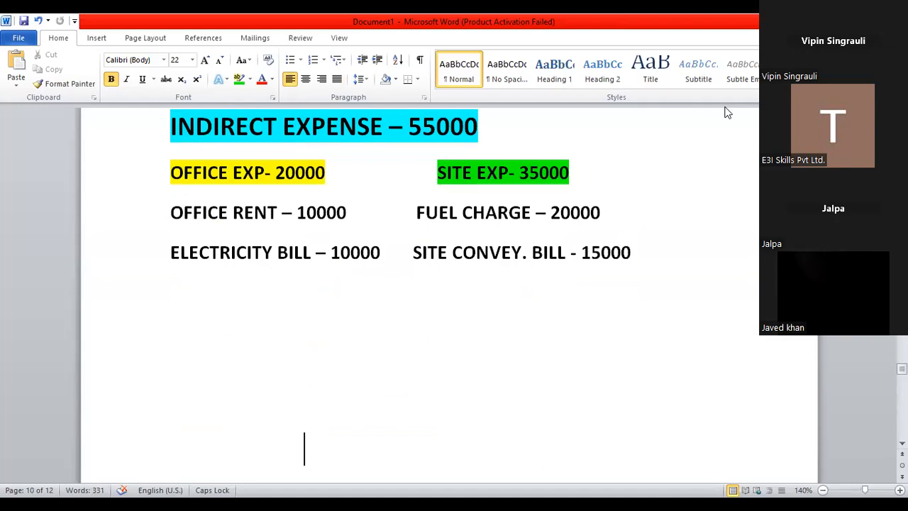
click(658, 240)
key(ctrl+Return)
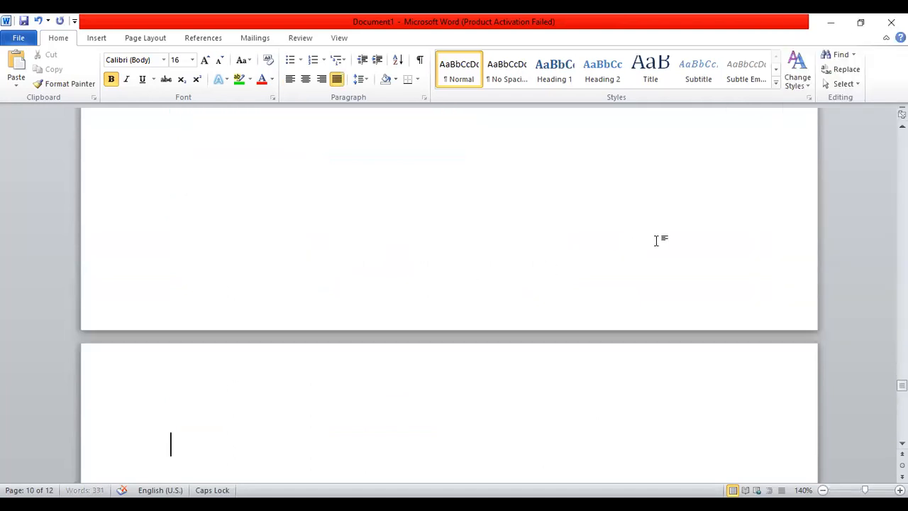
key(Return)
text(BU)
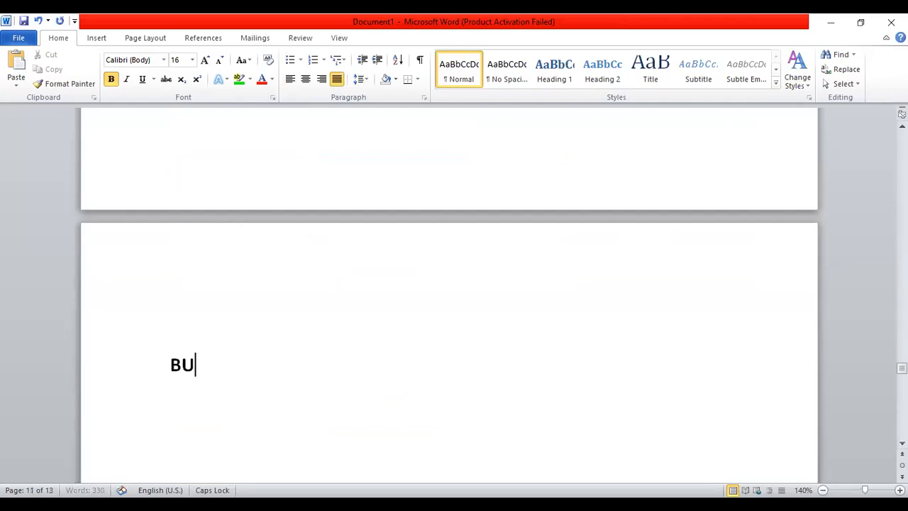
text(SINESS PUR)
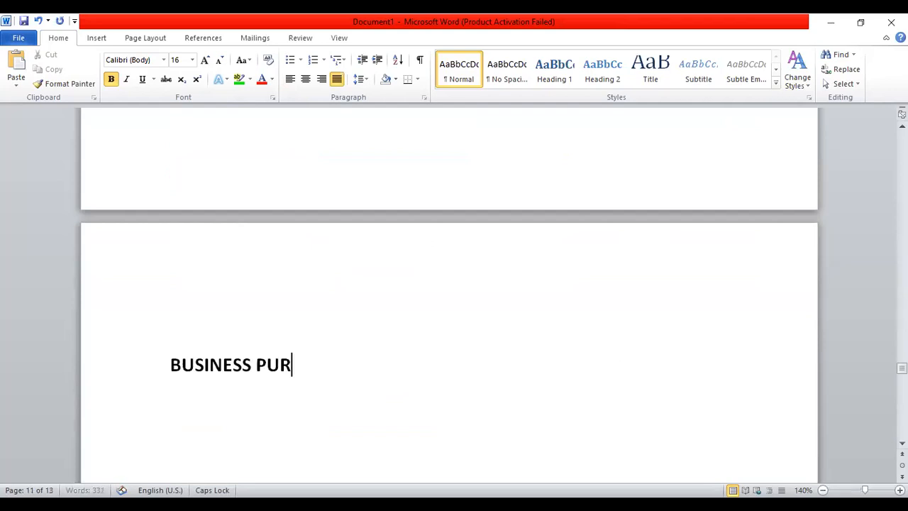
text(CHASE GOO)
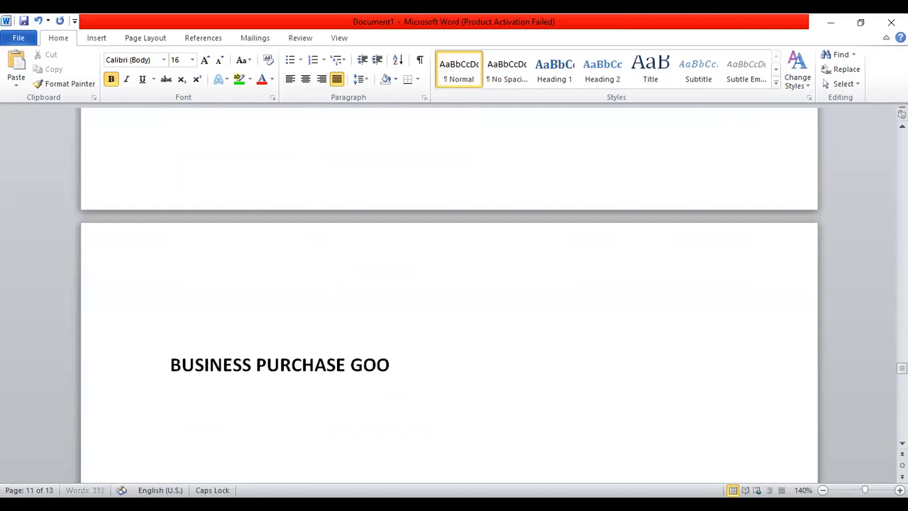
text(DS ON C)
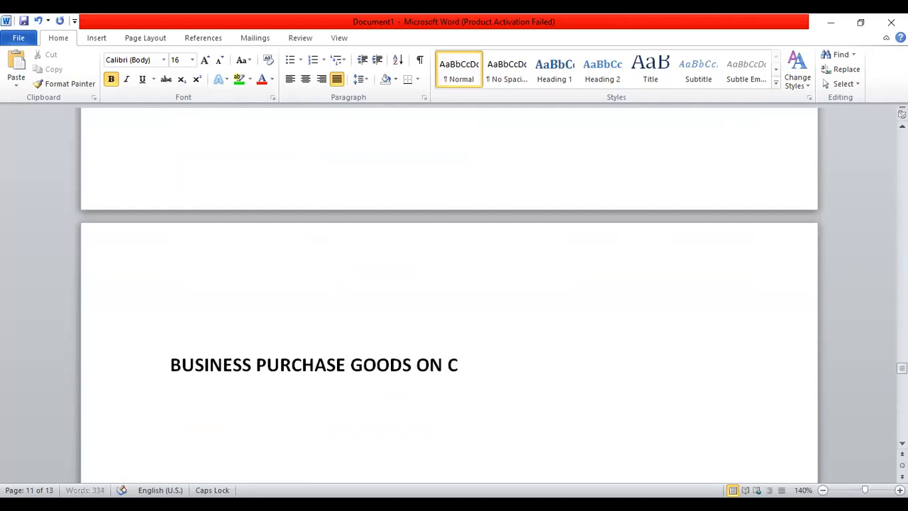
text( REDIT FROM )
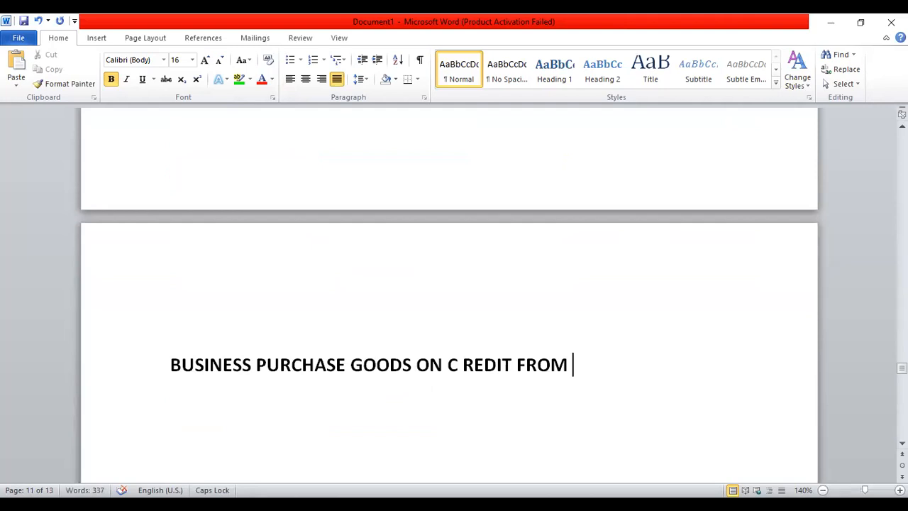
text(APL PVT LTD)
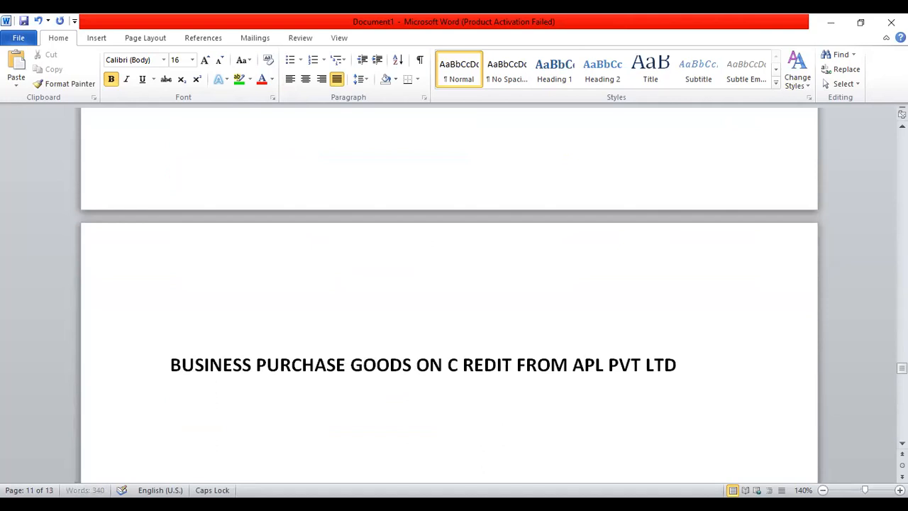
Add a tab-aligned header line below the purchase sentence with the columns ITEM, QTY, P.RATE and GST
scroll(449, 284, down, 1)
key(BackSpace)
key(BackSpace)
text(ITEM)
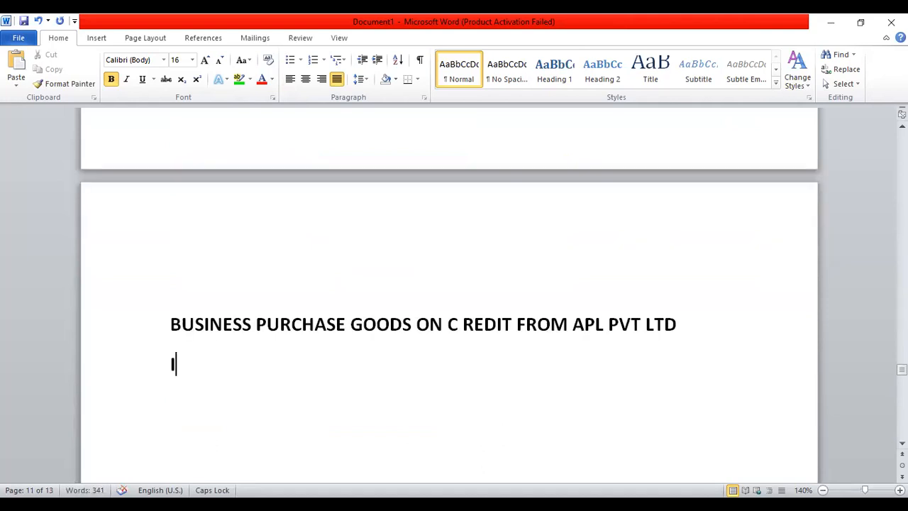
key(Tab)
key(Tab)
text(QTY)
key(Tab)
key(Tab)
text(P.RATE)
key(Tab)
key(Tab)
key(Tab)
text(GST)
key(Return)
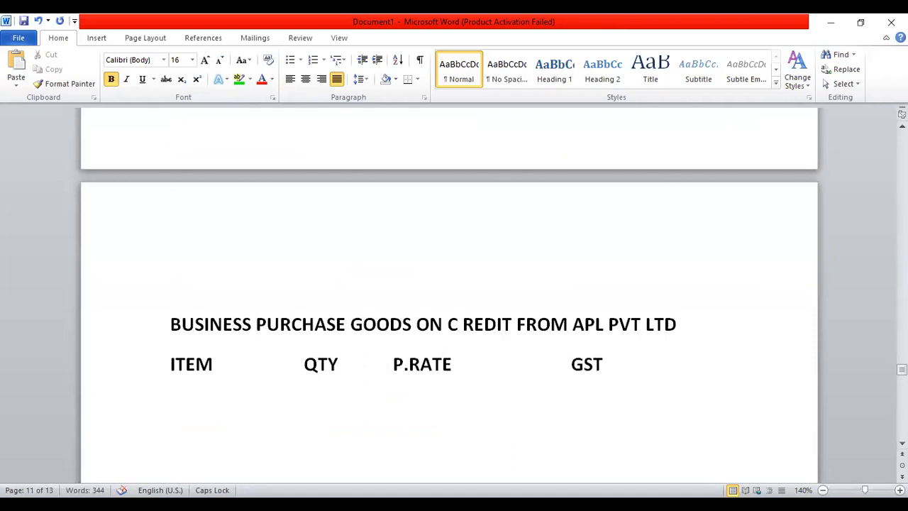
List the items AMIFRU and BLONG under the header, each with a quantity of 100
text(AMIFRU)
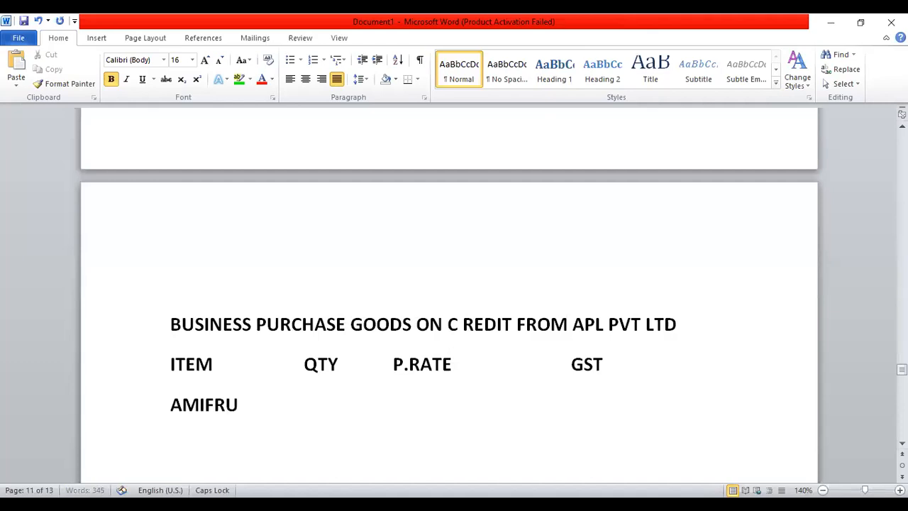
key(Return)
text(BLONG)
key(Up)
key(Right)
text(100)
key(Down)
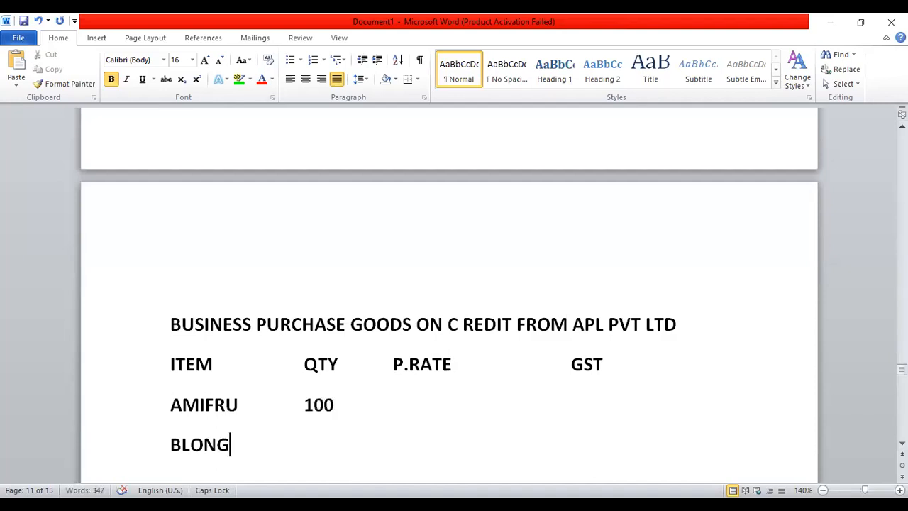
key(Tab)
text(100)
Enter the purchase rates under P.RATE: 200 for AMIFRU and 50 for BLONG
key(Up)
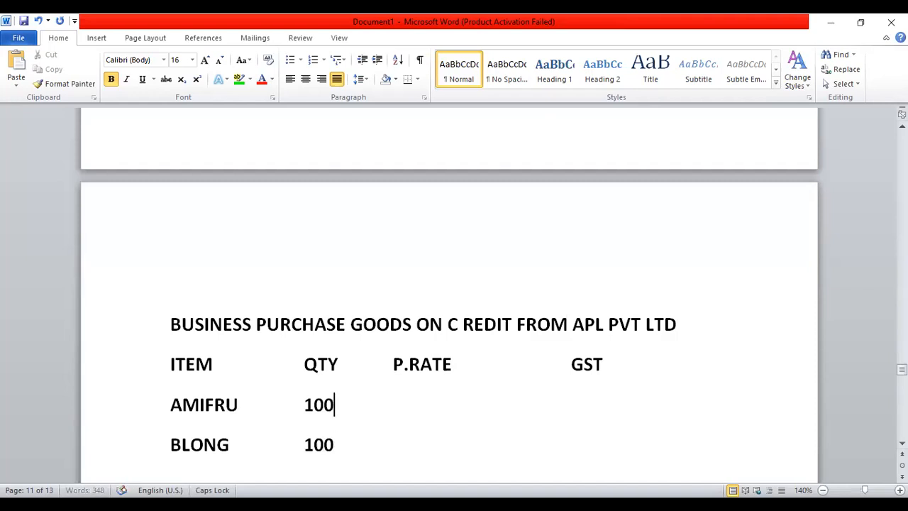
text(`)
key(Tab)
text(2000)
key(BackSpace)
key(Down)
key(Return)
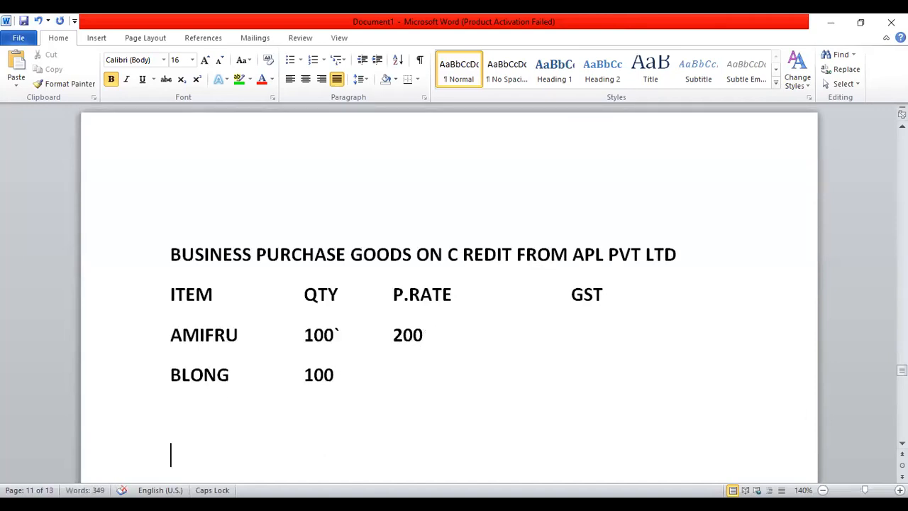
key(Down)
key(Up)
key(Up)
click(352, 337)
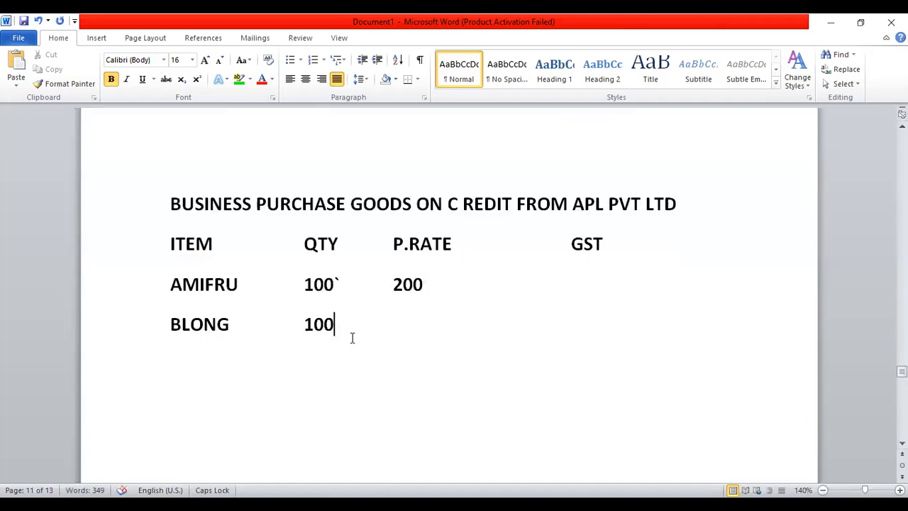
key(Tab)
text(50)
Enter 5% under the GST column for both AMIFRU and BLONG
key(Up)
key(Right)
key(Tab)
text(5)
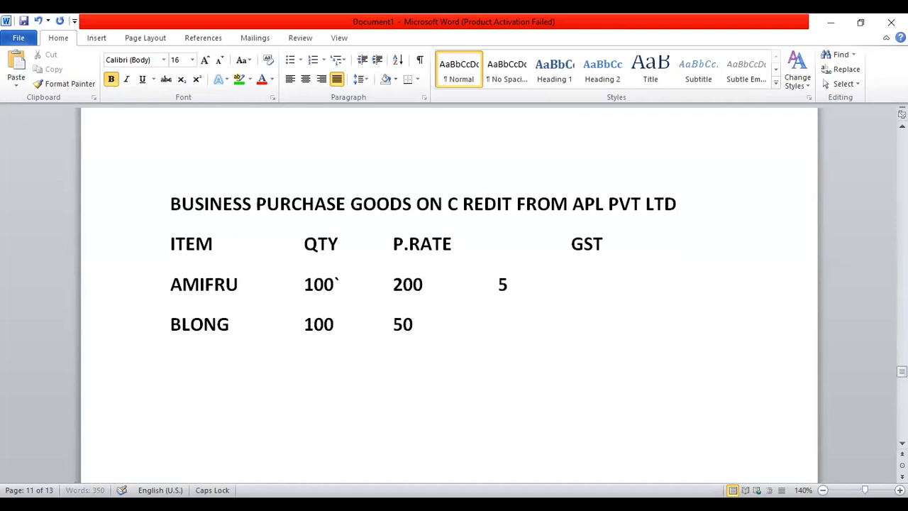
key(Left)
key(Tab)
key(Tab)
key(Right)
text(%)
key(Down)
key(Tab)
key(Tab)
text(55)
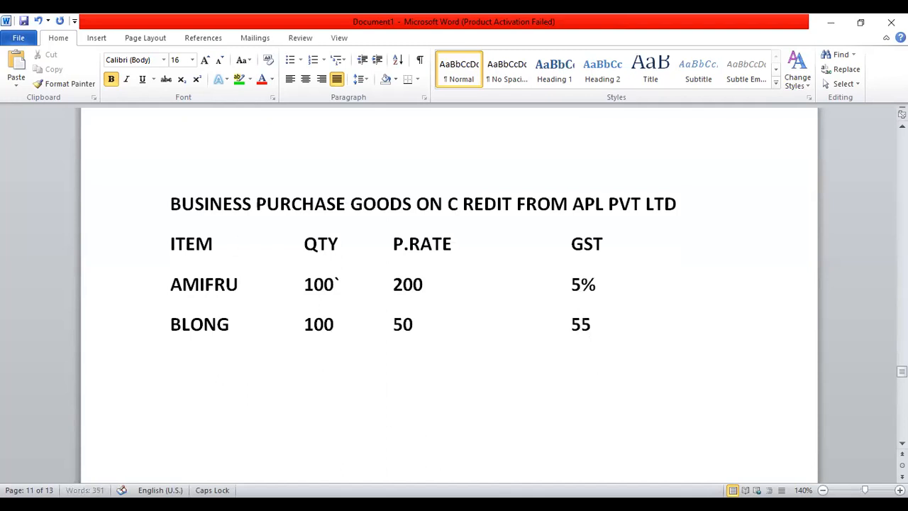
key(BackSpace)
text(%)
Remove the stray backtick after AMIFRU's quantity and realign its rate and GST with their columns
click(346, 281)
key(Delete)
key(BackSpace)
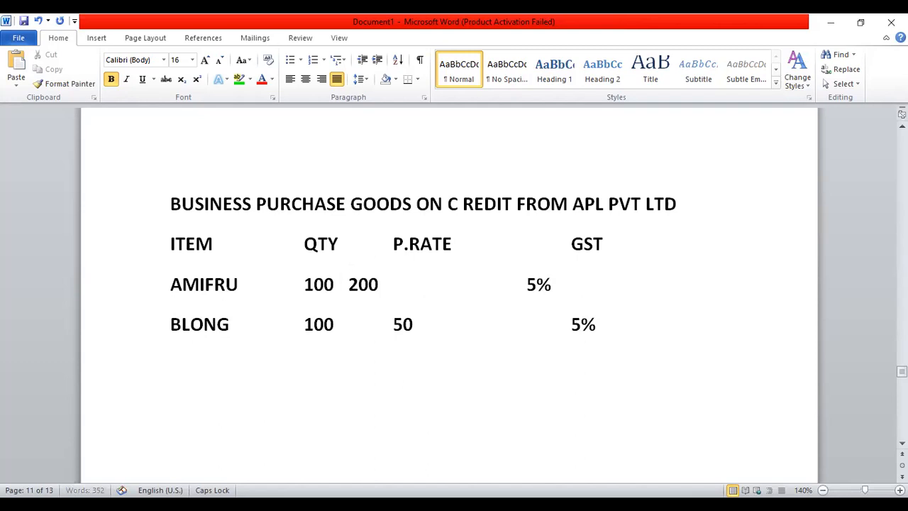
key(Tab)
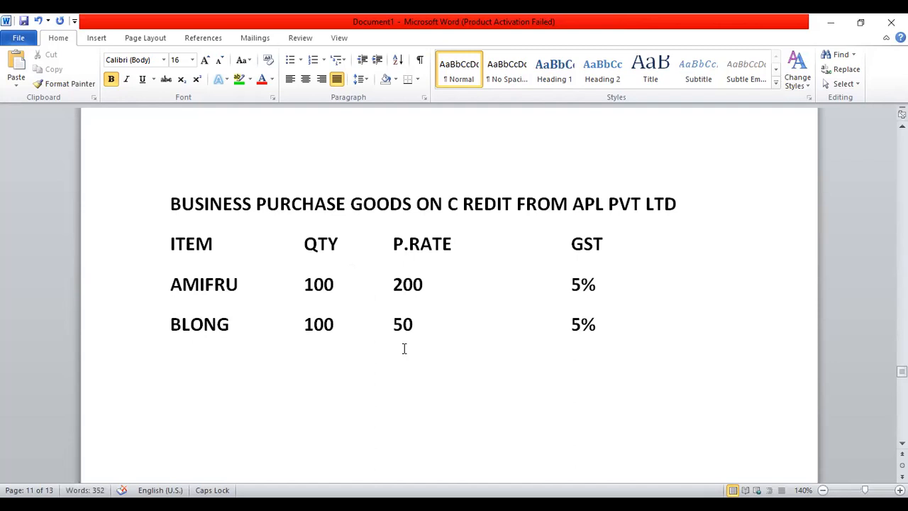
Below the item list, after a blank line, add the lines "ITEM CREATE", "GROUP" and "LEDGER-"
click(630, 316)
key(Return)
key(Return)
text(ITEM)
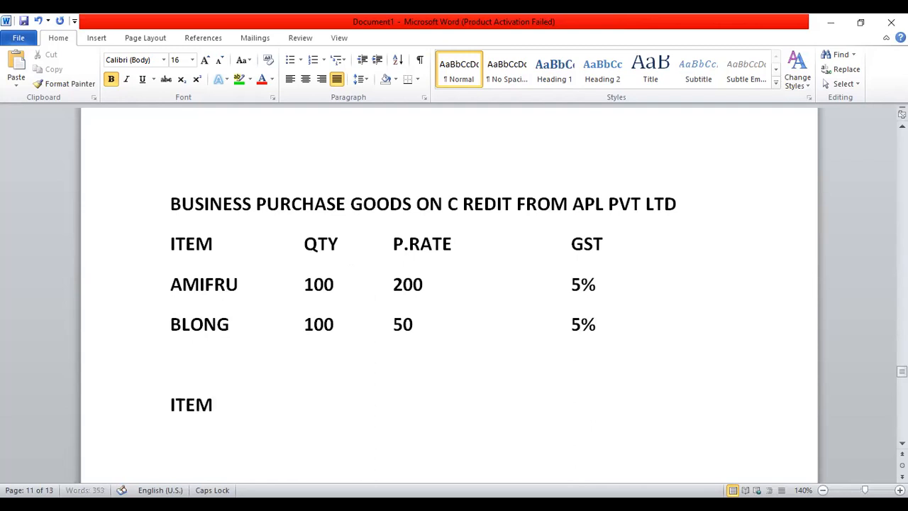
text( CREATE)
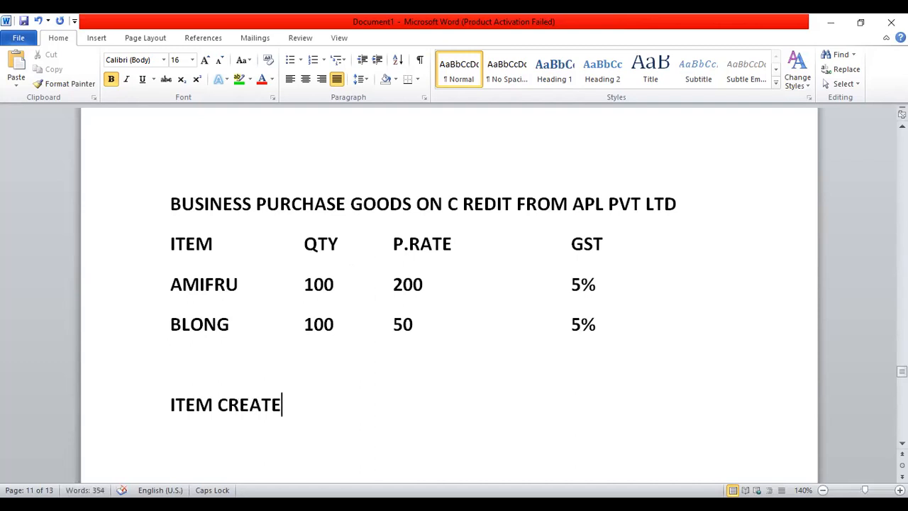
key(Return)
text(GROUP)
key(Return)
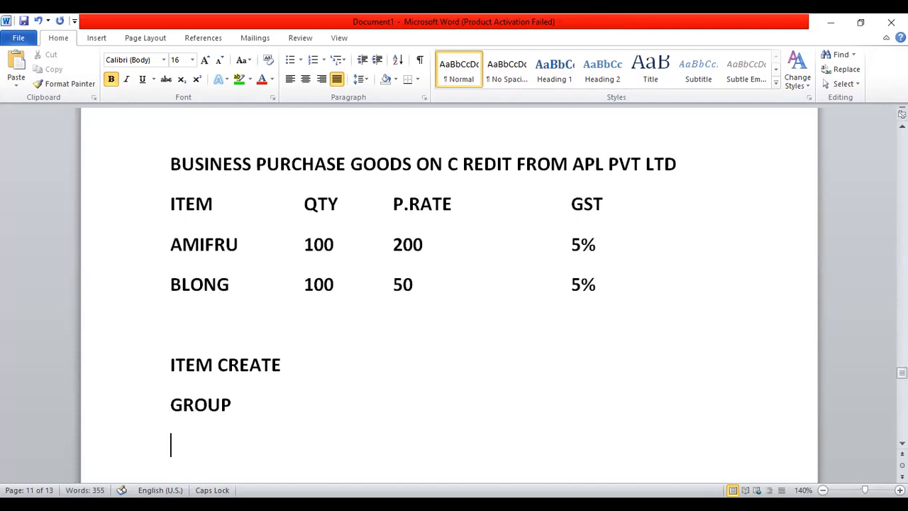
text(LEDGER-)
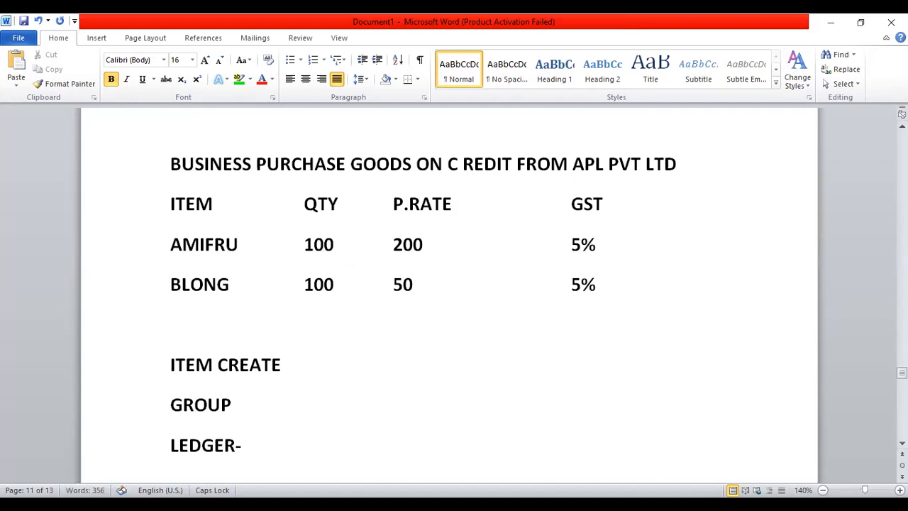
Complete the LEDGER- line with "PURCHASE , GST , APL PVT LTD", leaving empty lines below it
key(Return)
key(Return)
key(Up)
key(Up)
key(Right)
key(Right)
key(Right)
key(Right)
key(Right)
key(Right)
key(Right)
text(PU)
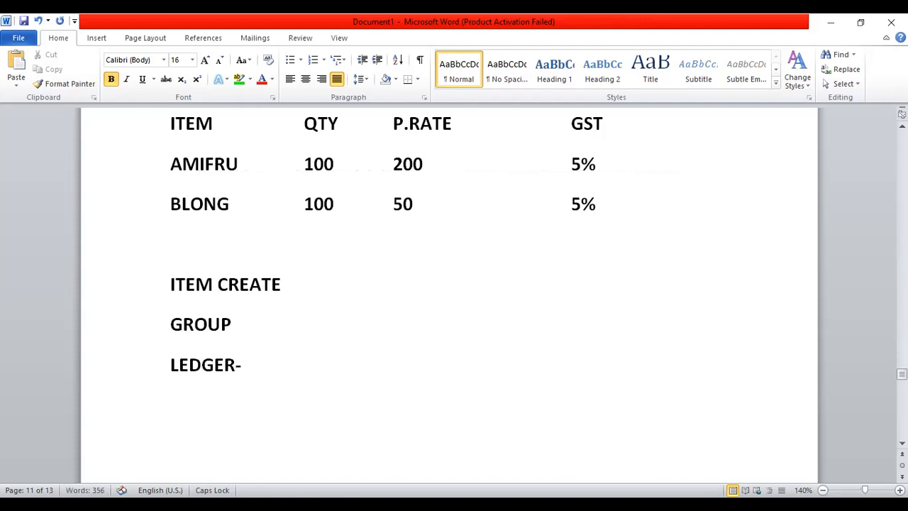
text(RCHASE)
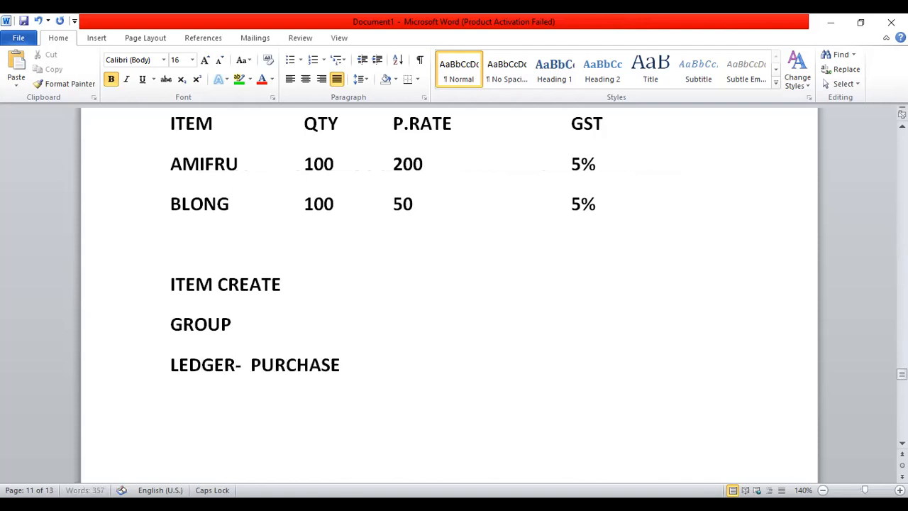
text( , GSR)
key(BackSpace)
text(T , )
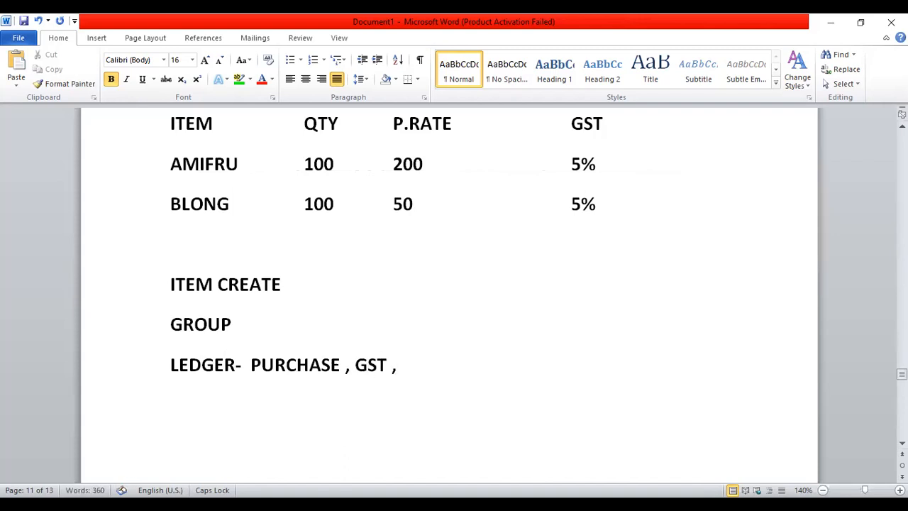
text(APL PVT LTD)
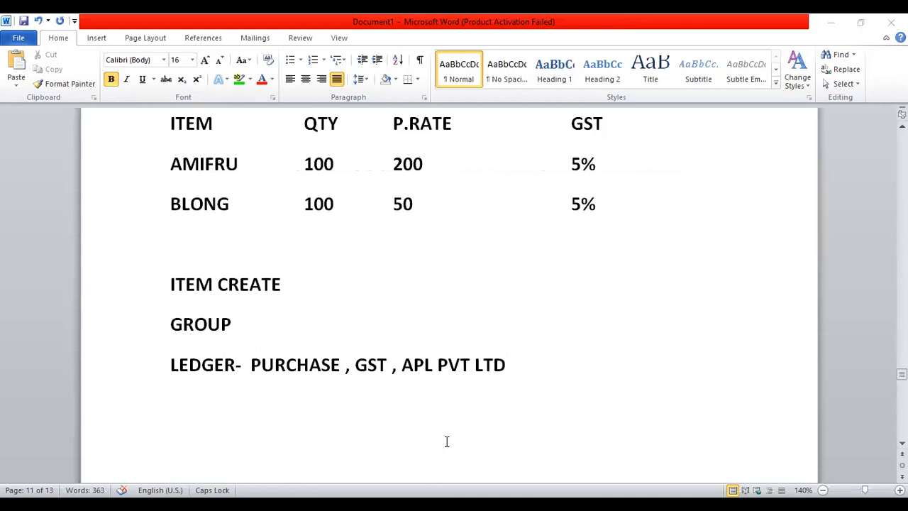
Highlight "PURCHASE , GST" in the LEDGER- line in green
click(251, 365)
drag(251, 366, 381, 364)
click(378, 364)
click(239, 79)
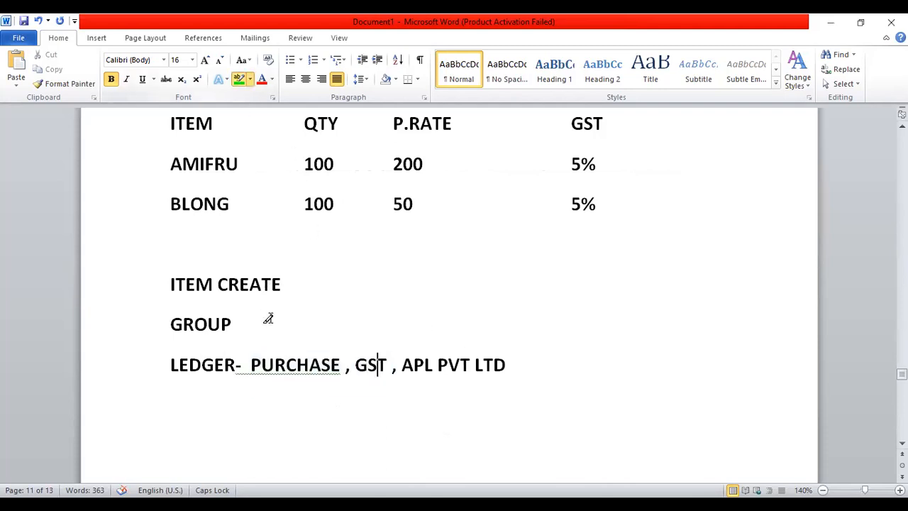
drag(248, 365, 388, 365)
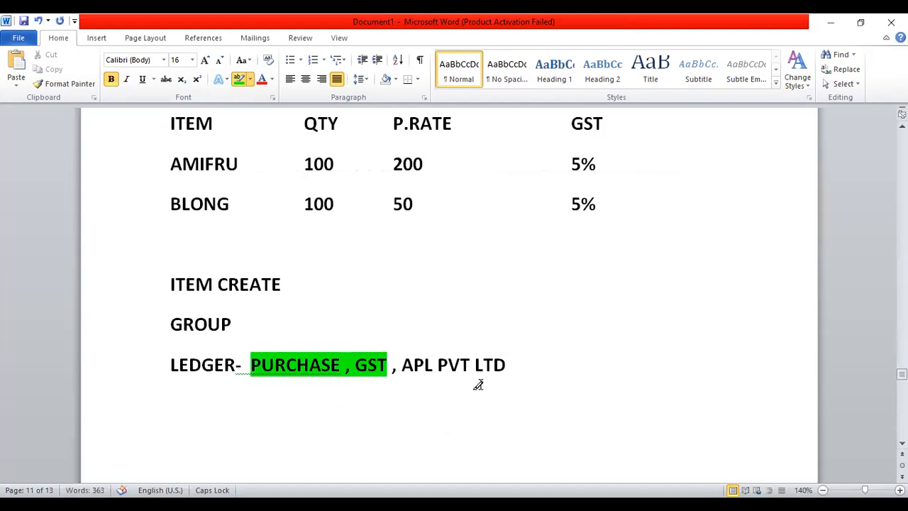
key(Escape)
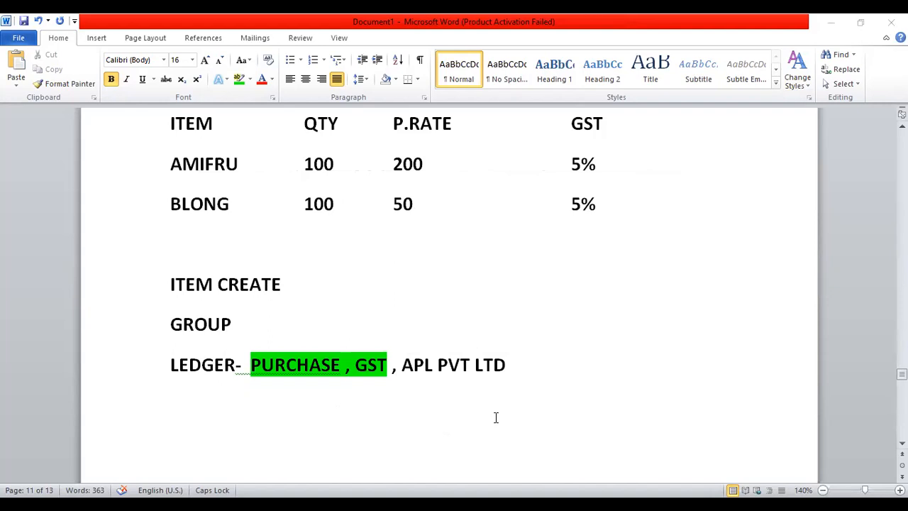
Switch to Marg ERP and start a purchase entry dated 03-02-2023, opening its party ledger list
key(alt+Tab)
key(alt+t)
key(Down)
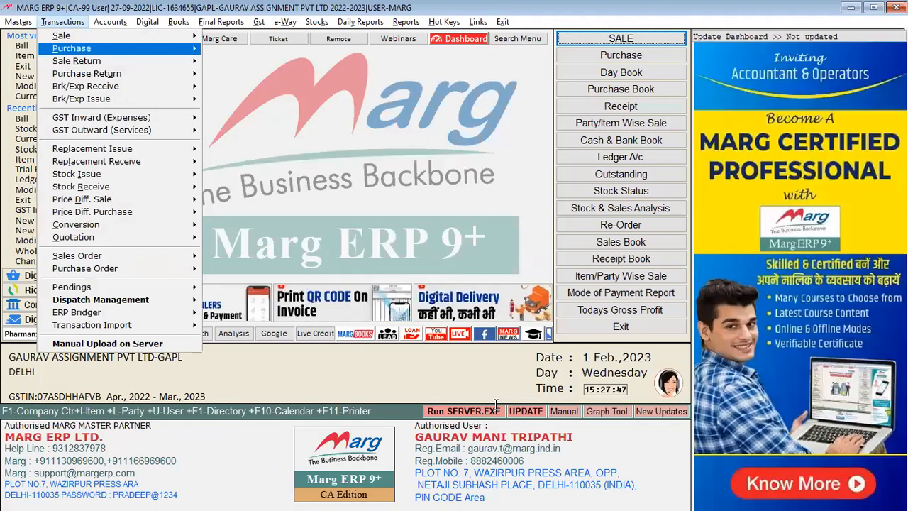
key(Return)
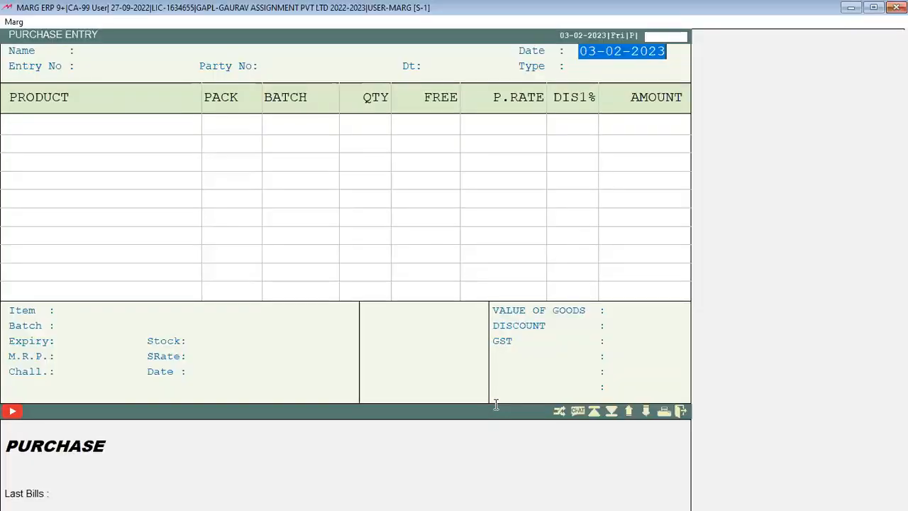
key(Return)
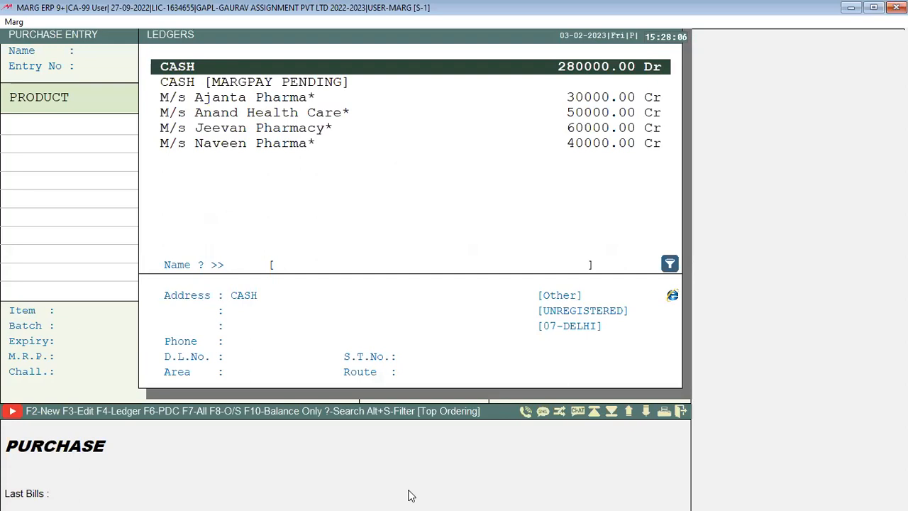
Look through the cash and supplier ledgers offered as the purchase party
key(Down)
key(Down)
key(Down)
key(Down)
key(Down)
key(Up)
key(Up)
key(Up)
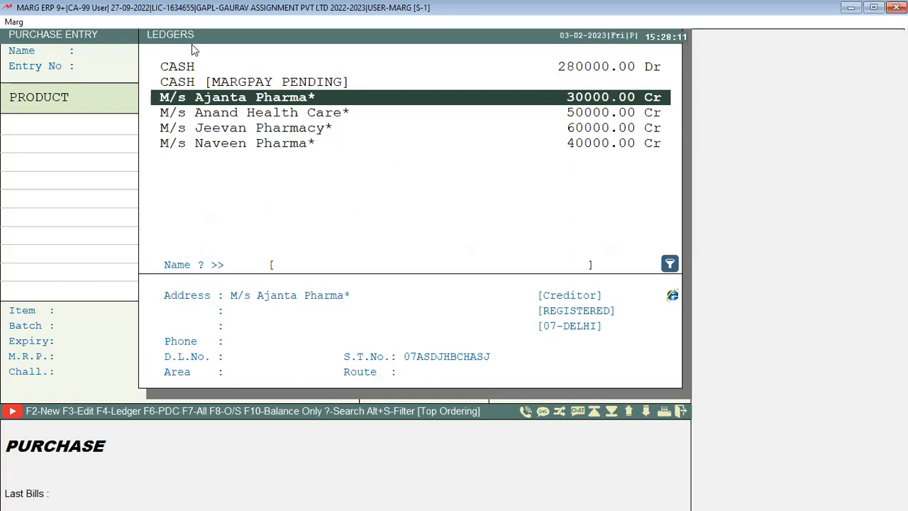
key(Escape)
key(Return)
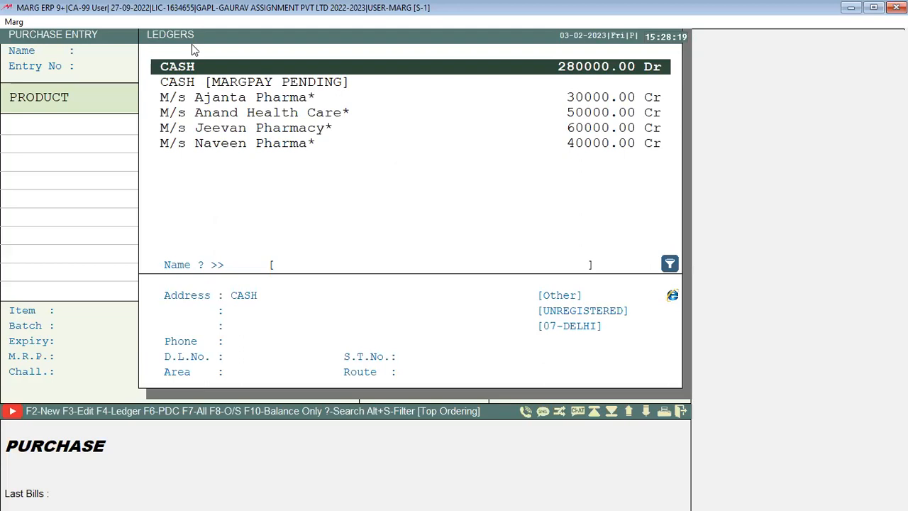
Create the ledger APL PVT LTD under SUNDRY CREDITORS (SUPPLIERS), fill in its GSTIN number and save it
key(F2)
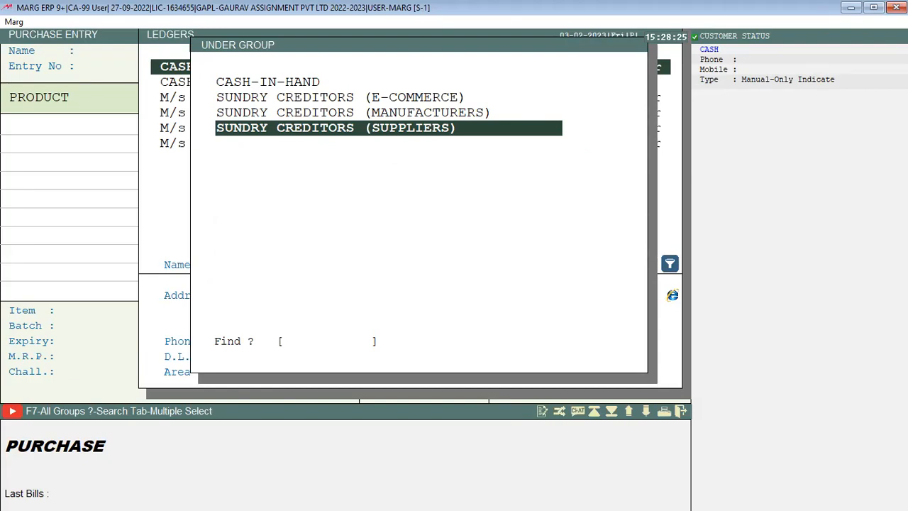
key(Return)
text(APL PVT LTD)
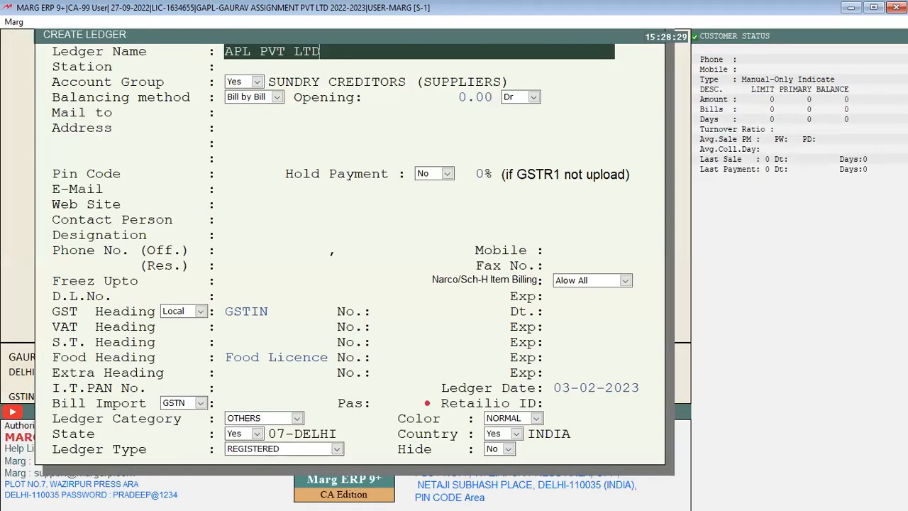
click(380, 317)
text(07SMDbhdshNCBBS)
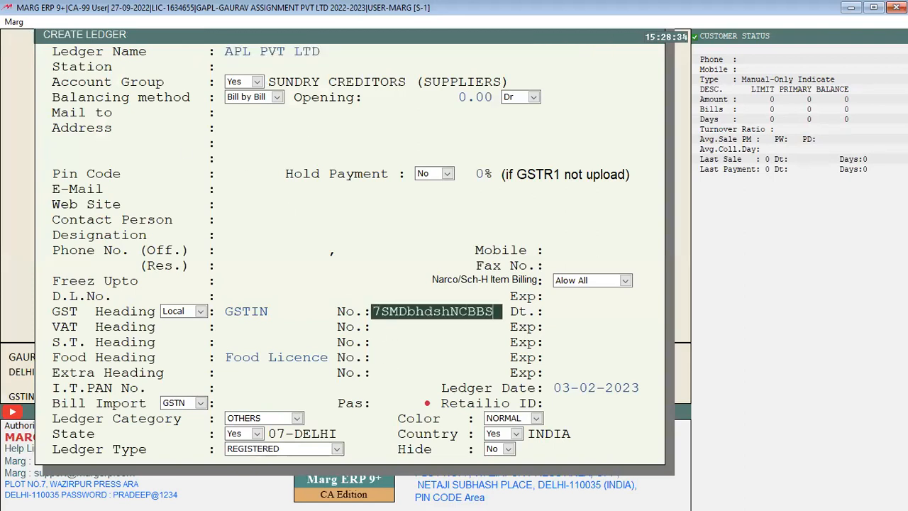
key(ctrl+w)
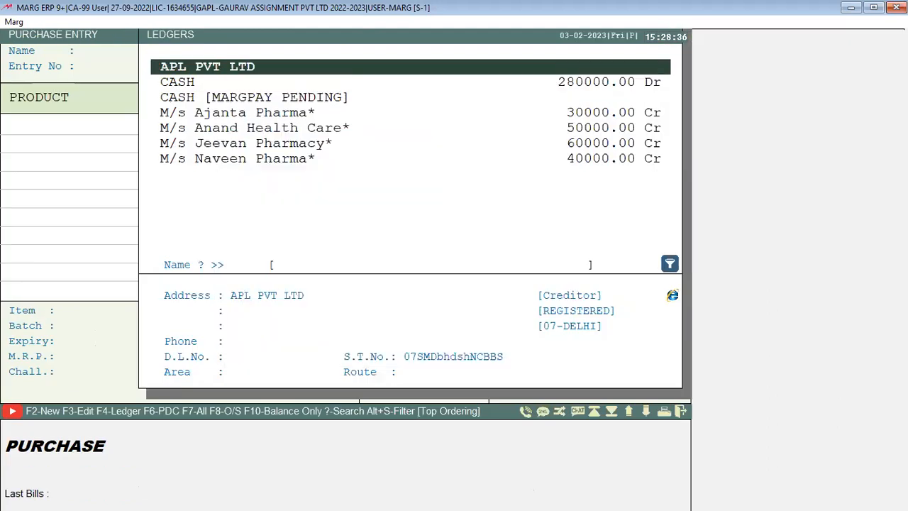
Close the purchase entry and reopen a fresh one at its party ledger list
key(Escape)
key(Escape)
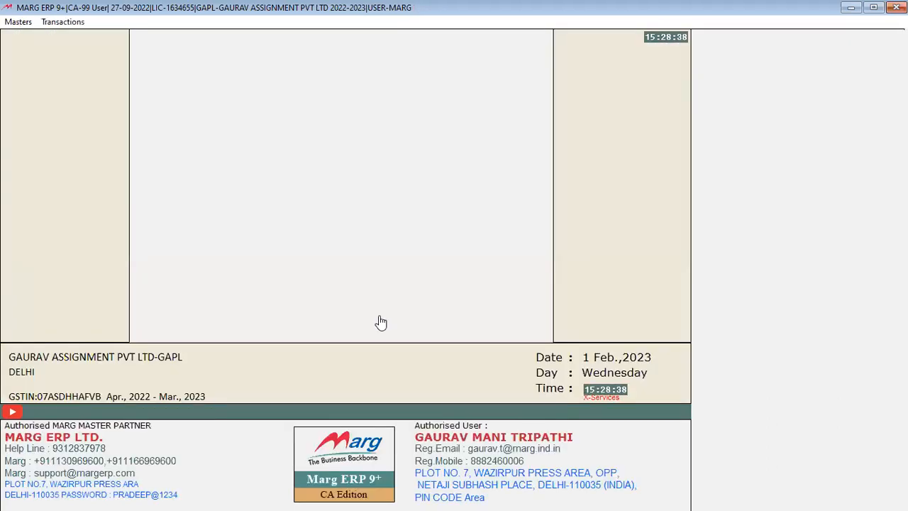
key(alt+t)
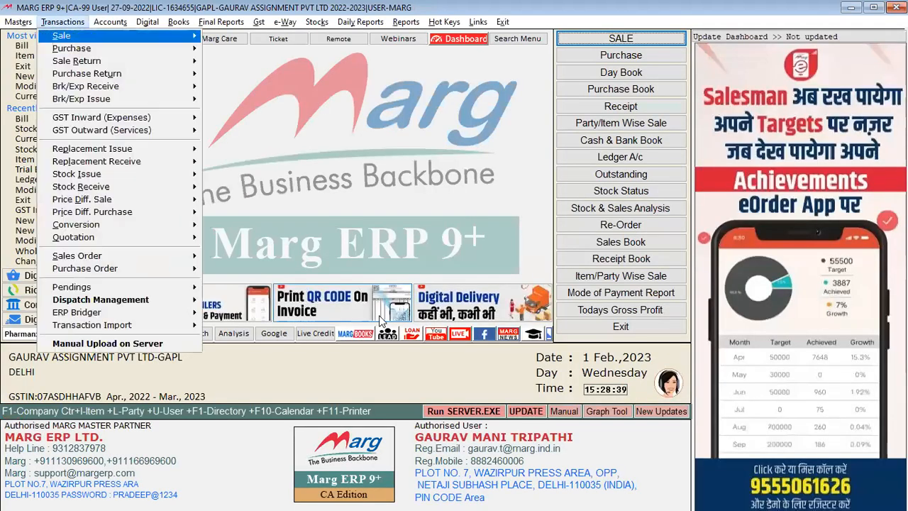
key(Down)
key(Return)
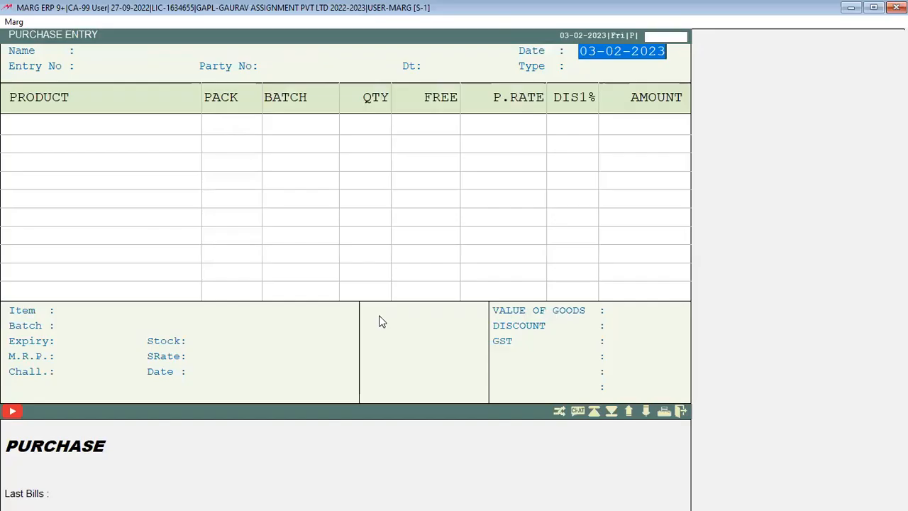
key(Return)
key(Escape)
key(Return)
Examine the cash and supplier ledgers alongside APL PVT LTD in the party list and leave the purchase entry
key(Down)
key(Down)
key(Down)
key(Down)
key(Down)
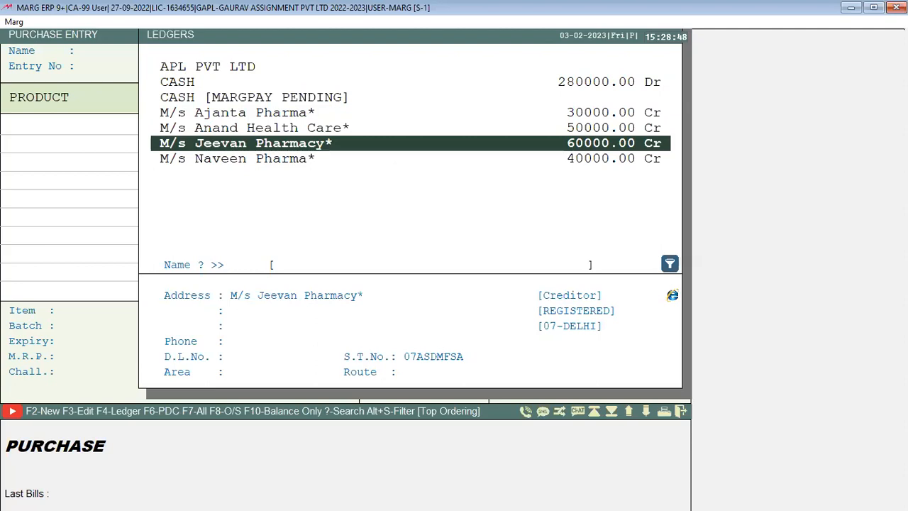
key(Up)
key(Up)
key(Up)
key(Up)
key(Up)
key(Down)
key(Down)
key(Down)
key(Down)
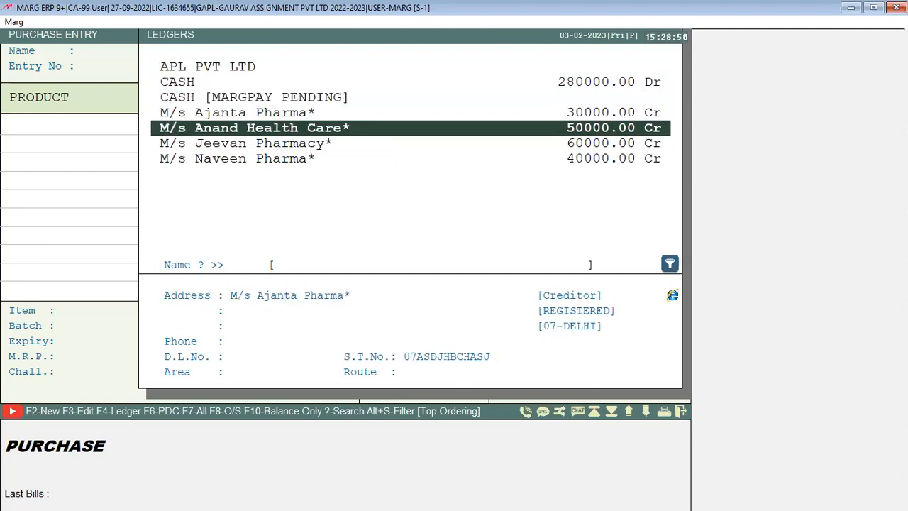
key(Down)
key(Down)
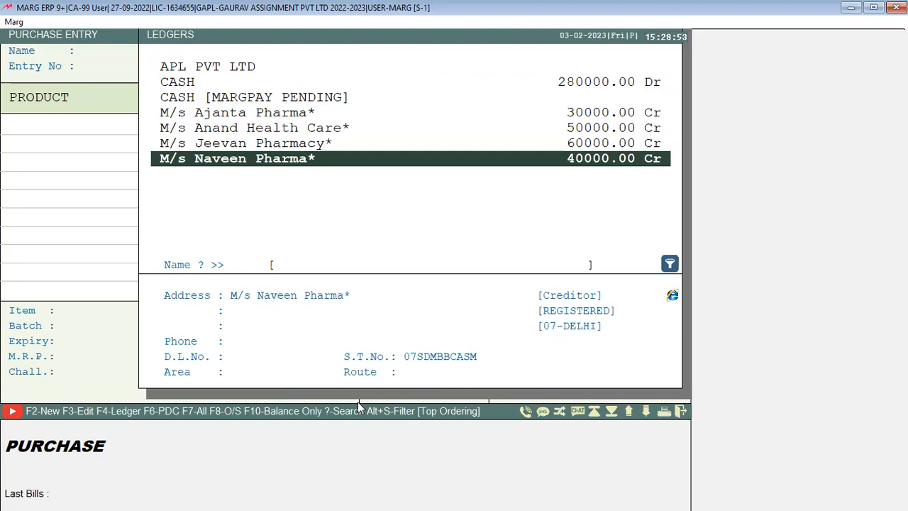
key(Up)
key(Up)
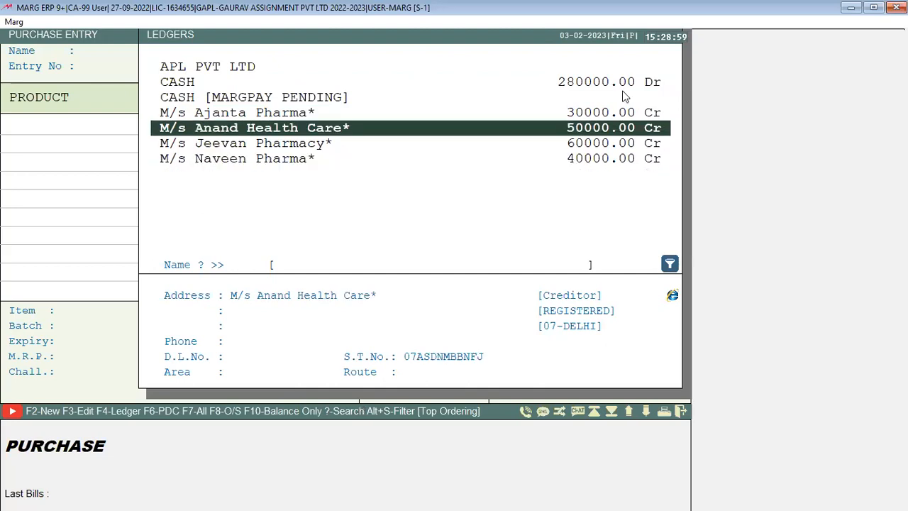
key(Home)
key(End)
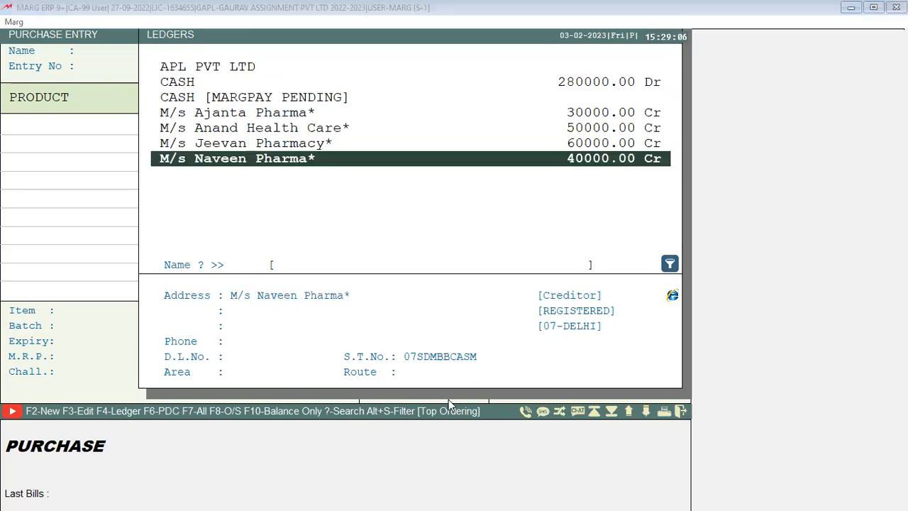
key(Up)
key(Up)
key(Up)
key(Up)
key(Up)
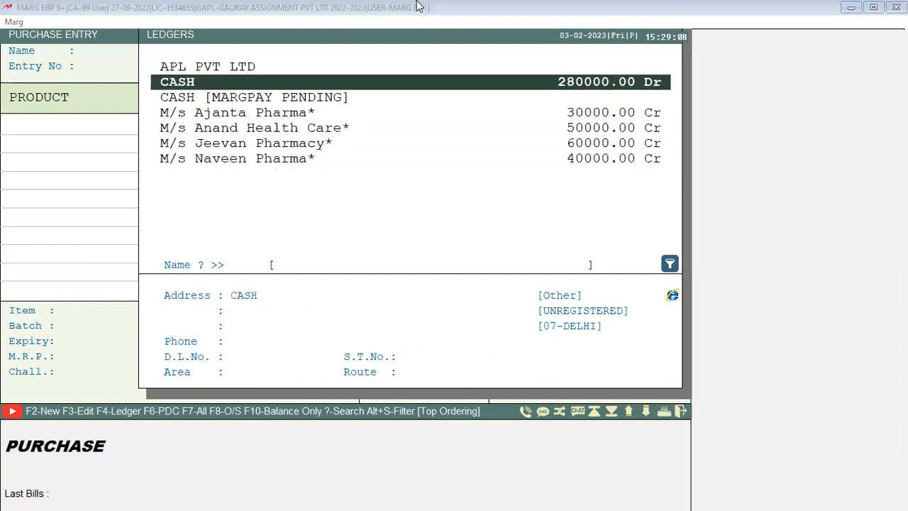
key(Escape)
key(Escape)
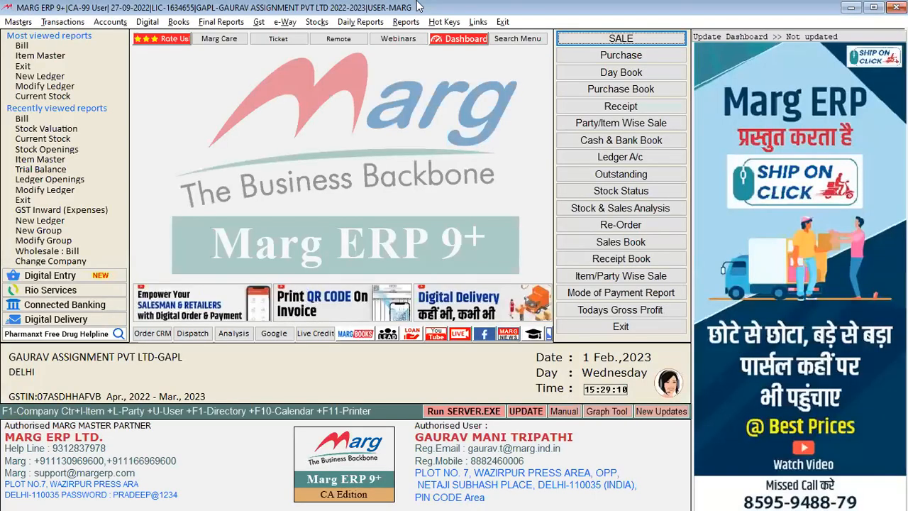
Browse the existing ledgers through Modify Ledger and close the list without editing any
key(alt+n)
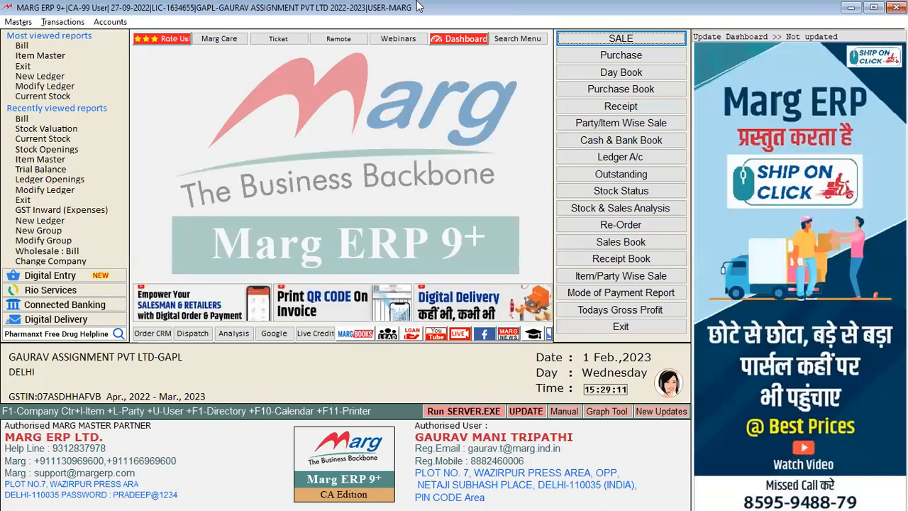
key(Down)
key(Down)
key(Down)
key(Down)
key(Down)
key(Down)
key(Down)
key(Down)
key(Down)
key(Down)
key(Down)
key(Down)
key(Down)
key(Down)
key(Down)
key(Down)
key(Down)
key(Down)
key(Down)
key(Down)
key(Down)
key(Down)
key(Down)
key(Down)
key(Down)
key(Down)
key(Down)
key(Down)
key(Down)
key(Down)
key(Down)
key(Down)
key(Down)
key(Down)
key(Down)
key(Down)
key(Escape)
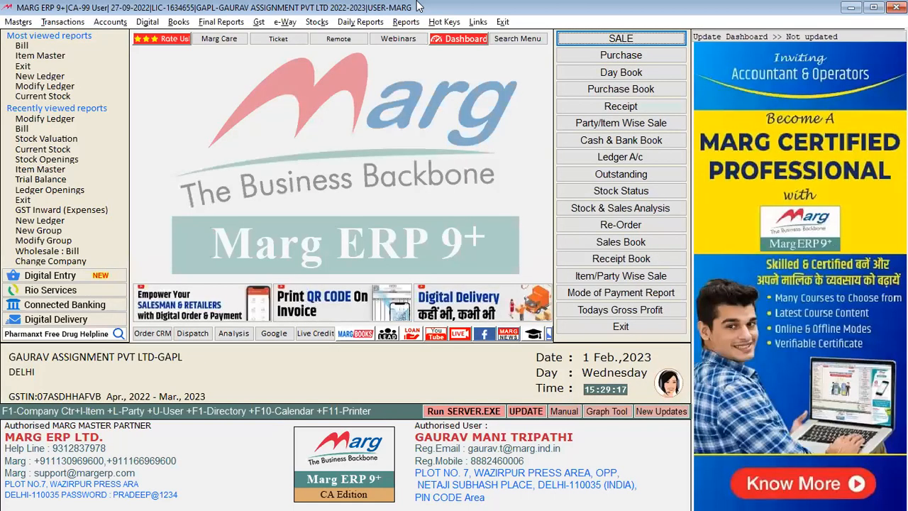
Start another purchase entry dated 03-02-2023 and bring up its list of party ledgers
key(alt+t)
key(Down)
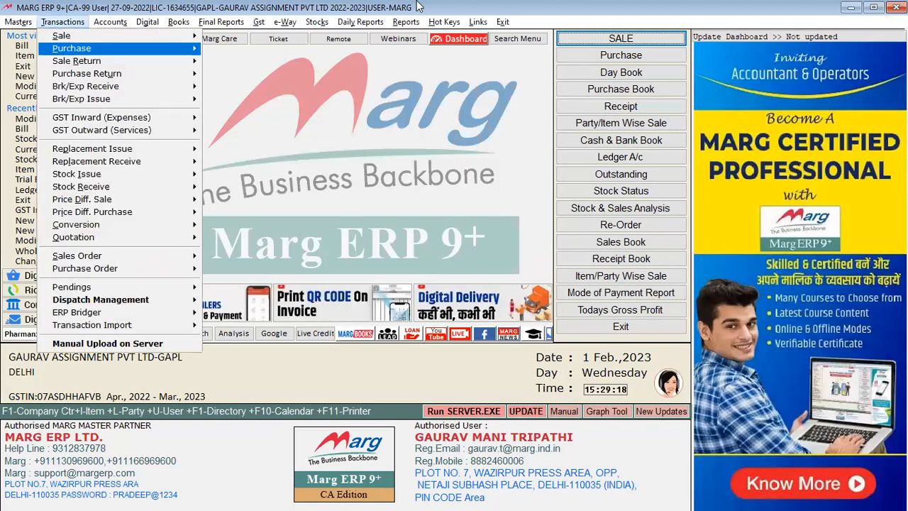
key(Return)
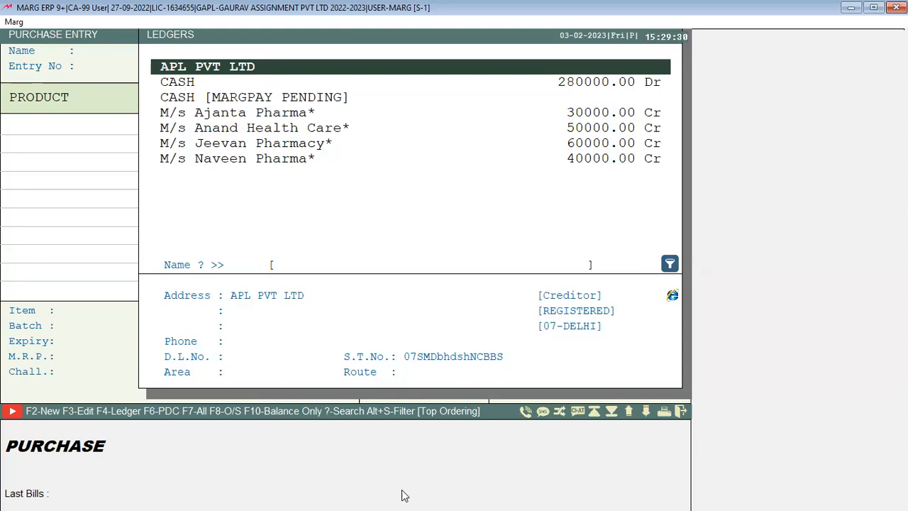
Review the party list from APL PVT LTD down to the last supplier
key(Down)
key(Down)
key(Down)
key(Down)
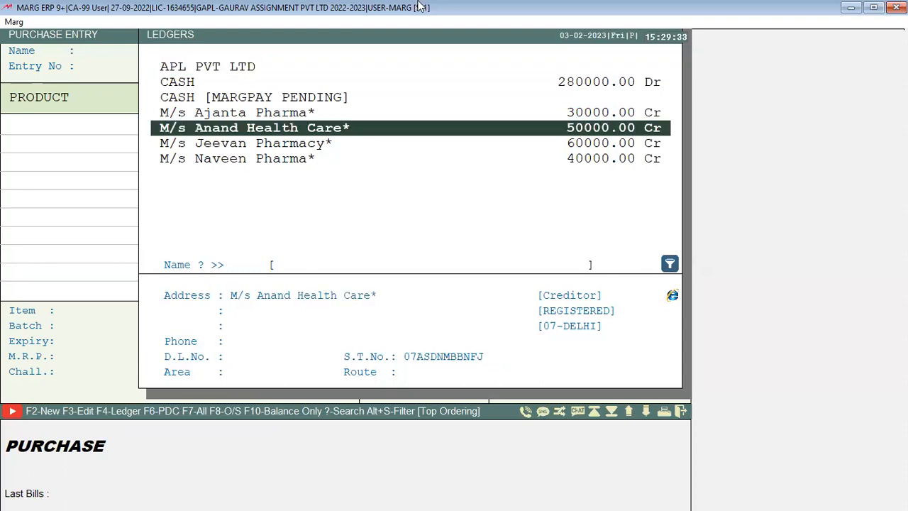
key(Up)
key(Up)
key(Up)
key(Up)
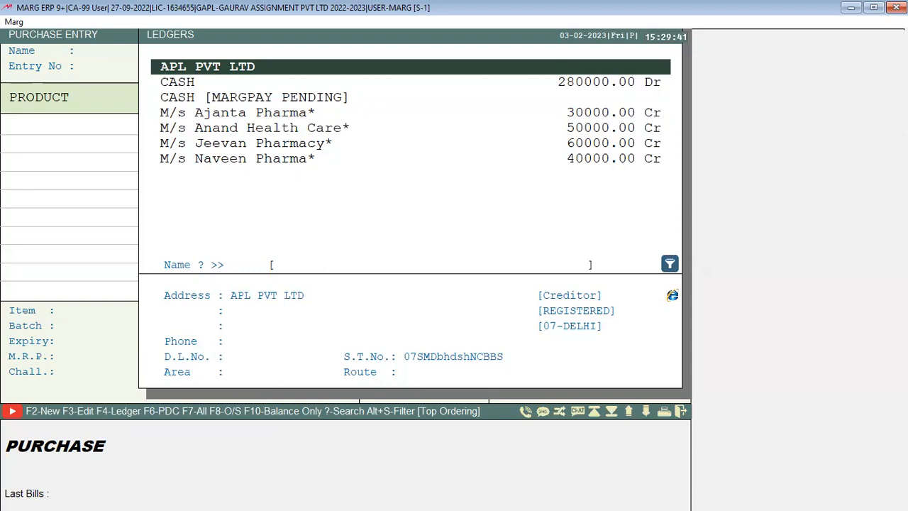
key(Down)
key(Down)
key(Down)
key(Down)
key(Down)
key(Down)
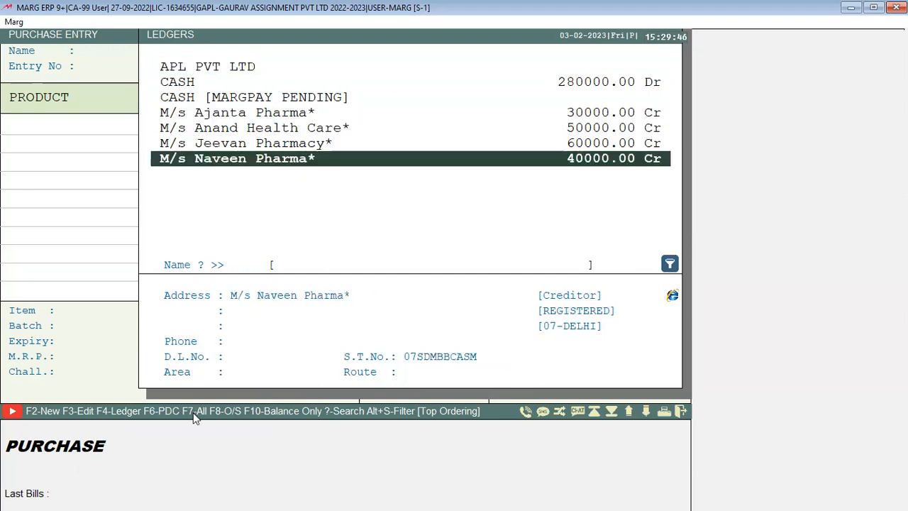
Expand the party list to all ledgers and browse it down to IMPORT DEEMED
key(Down)
key(Down)
key(Down)
key(Down)
key(Down)
key(Down)
key(Down)
key(Down)
key(Down)
key(Down)
key(Down)
key(Down)
key(Down)
key(Down)
key(Down)
key(Down)
key(Down)
key(Down)
key(Down)
key(Down)
key(Down)
key(Down)
key(Down)
key(Down)
key(Down)
key(Down)
key(Down)
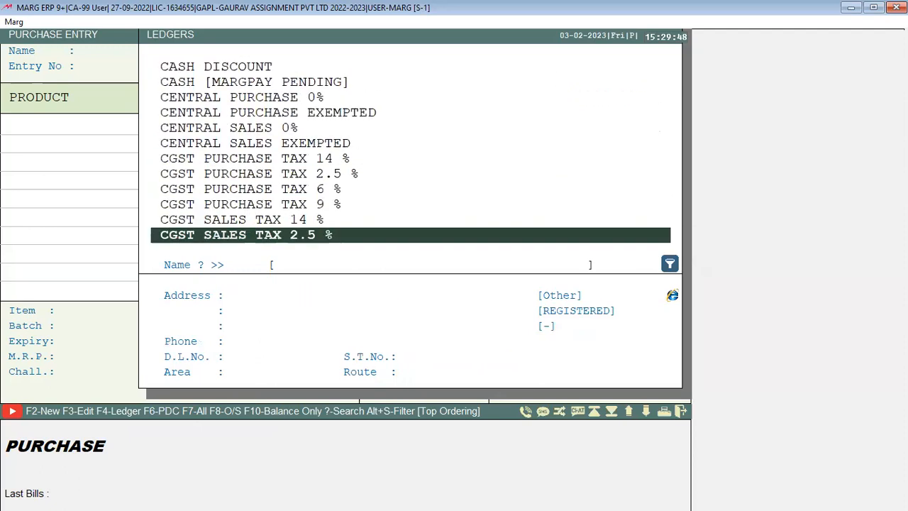
key(Down)
key(Down)
key(Down)
key(Down)
key(Down)
key(Down)
key(Down)
key(Down)
key(Down)
key(Down)
key(Down)
key(Down)
key(Down)
key(Down)
key(Down)
key(Down)
key(Down)
key(Down)
key(Down)
key(Down)
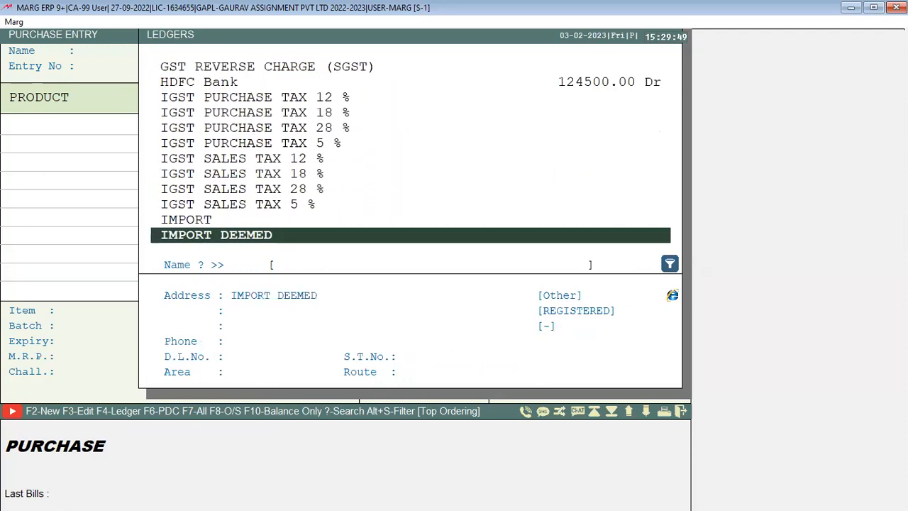
Restrict the party list to balance-only ledgers and review it from Advance salary down to M/s Naveen Pharma
key(Home)
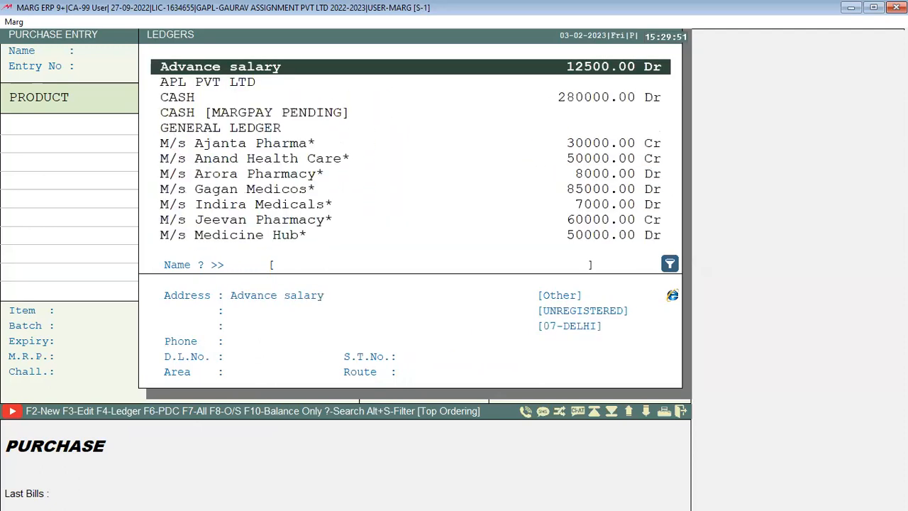
key(Down)
key(Down)
key(Down)
key(Down)
key(Down)
key(Down)
key(Down)
key(Down)
key(Down)
key(Down)
key(Down)
key(Down)
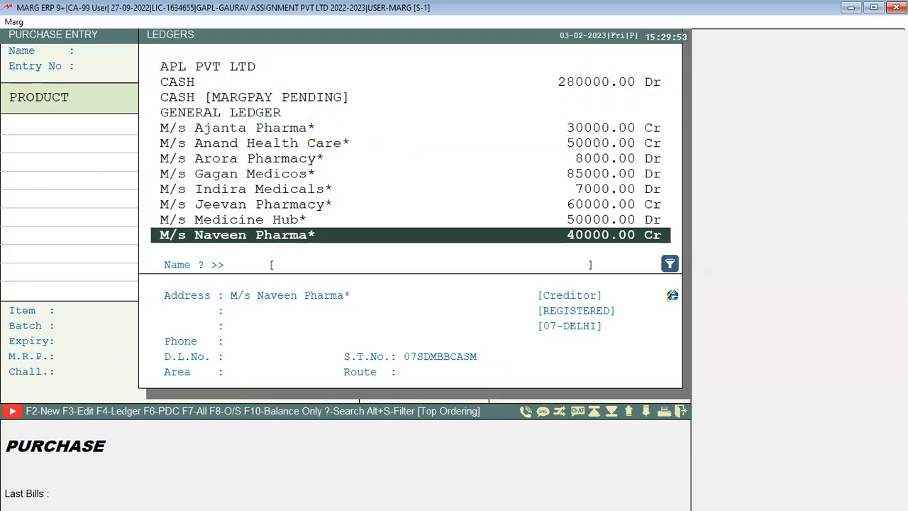
Return to the cash and creditor ledgers, review them down to M/s Naveen Pharma, and close the list
key(F7)
key(Down)
key(Down)
key(Down)
key(Down)
key(Down)
key(Down)
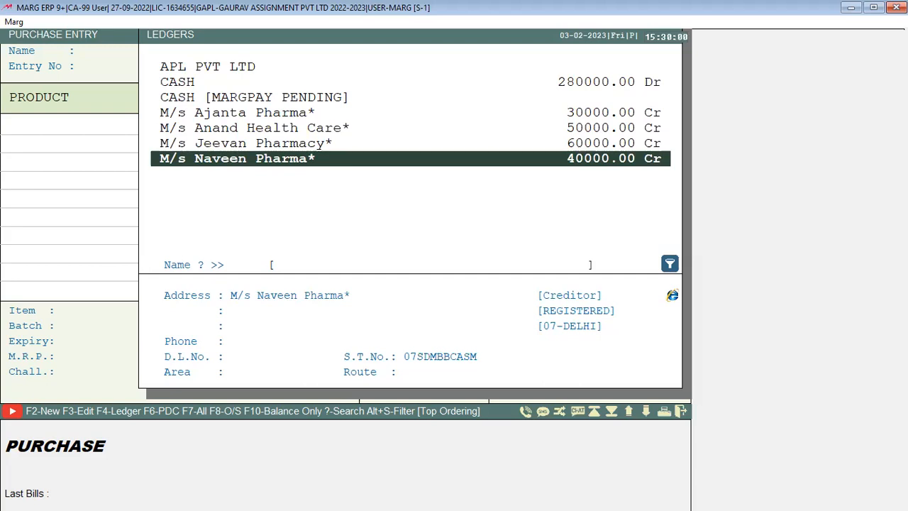
key(Escape)
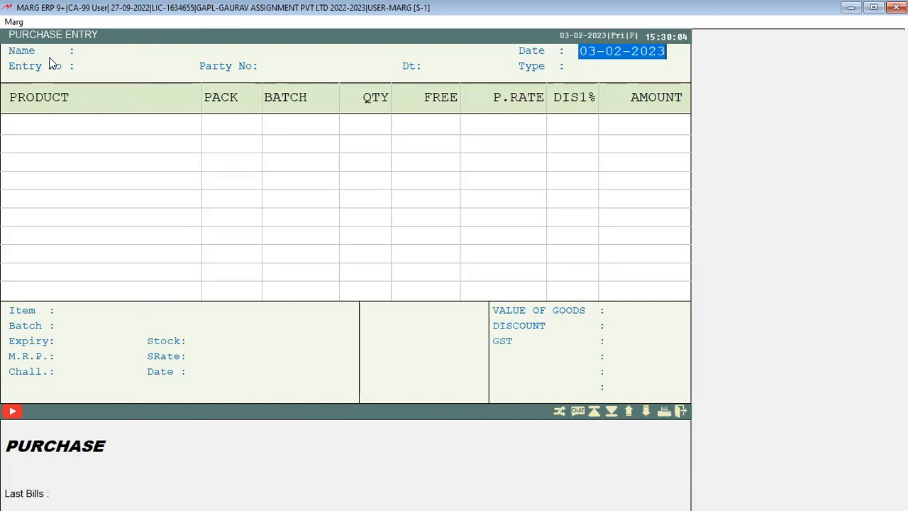
Reopen the purchase entry's party list, review its first ledgers, and open the ledger search form without searching
key(Return)
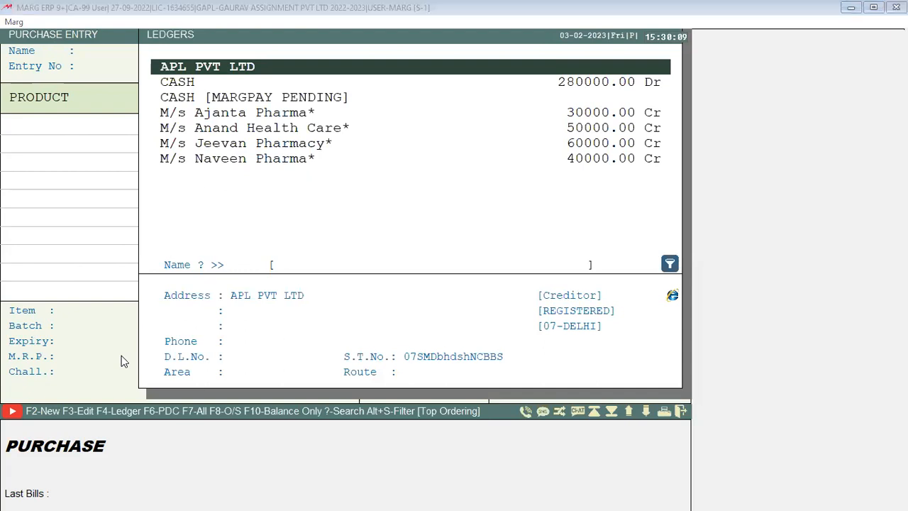
click(461, 6)
key(Down)
key(Down)
key(Down)
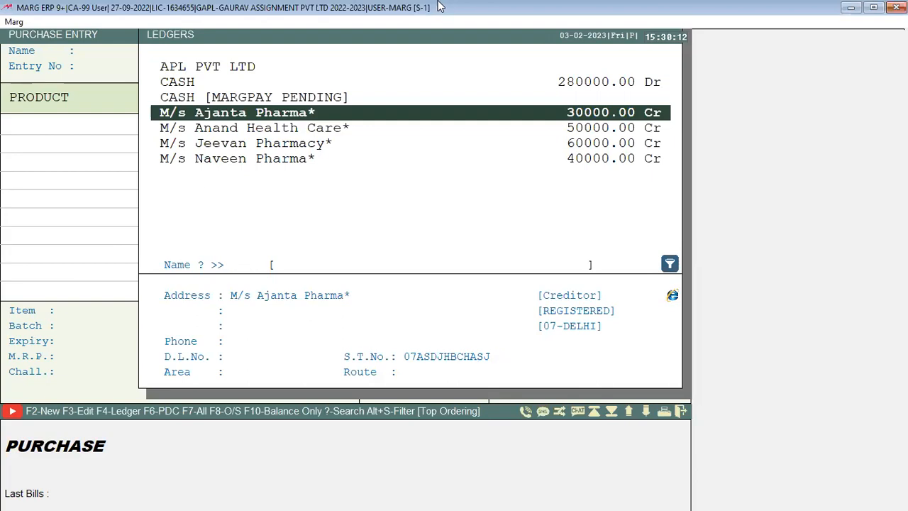
key(Up)
key(Up)
key(Up)
key(question)
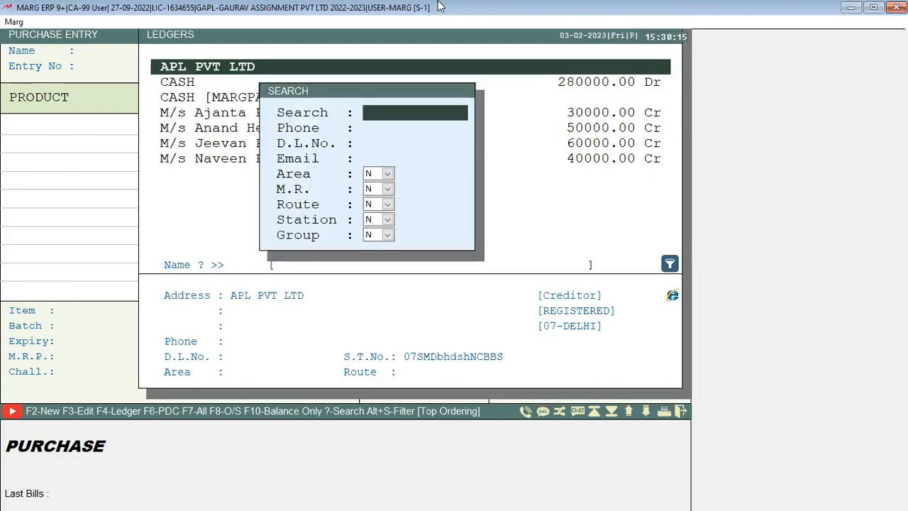
key(Escape)
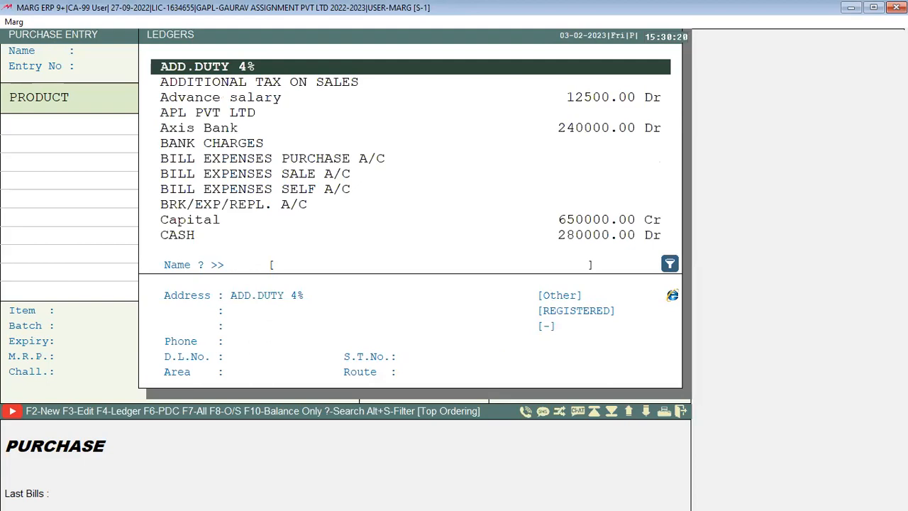
Reload the party list with only cash and creditor ledgers and review it down to the last supplier
key(Down)
key(Escape)
key(Return)
key(F7)
key(F7)
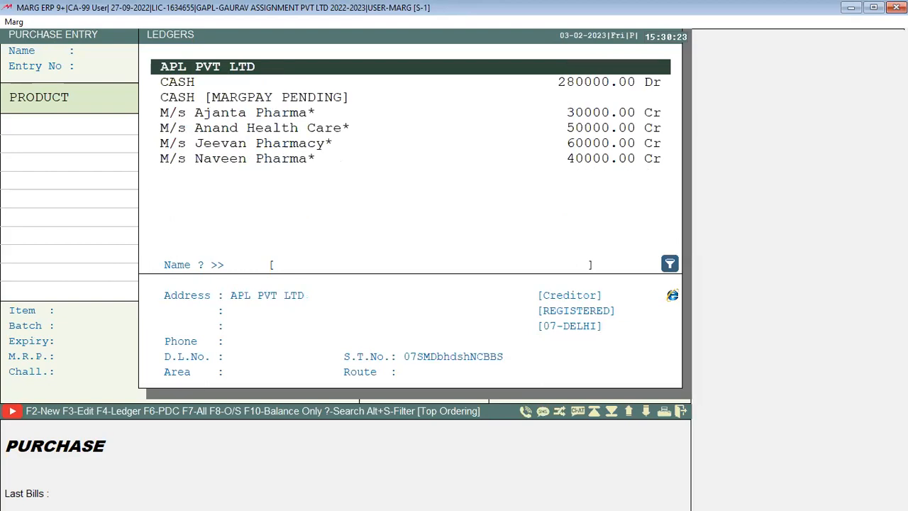
key(Down)
key(Down)
key(Down)
key(Down)
key(Down)
key(Down)
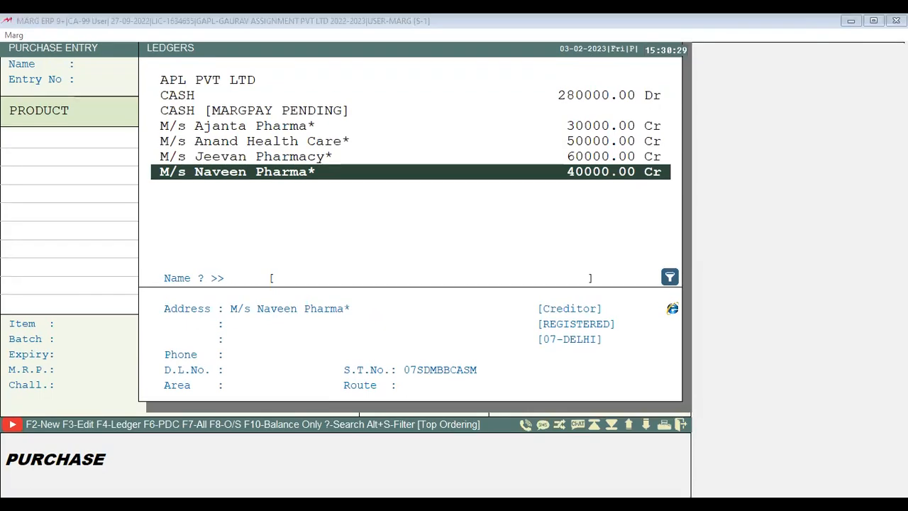
Switch to the Word document and write PURCHASE VOUCHER- with the line CASH ------ CASH below it
key(alt+Tab)
text(PURCH)
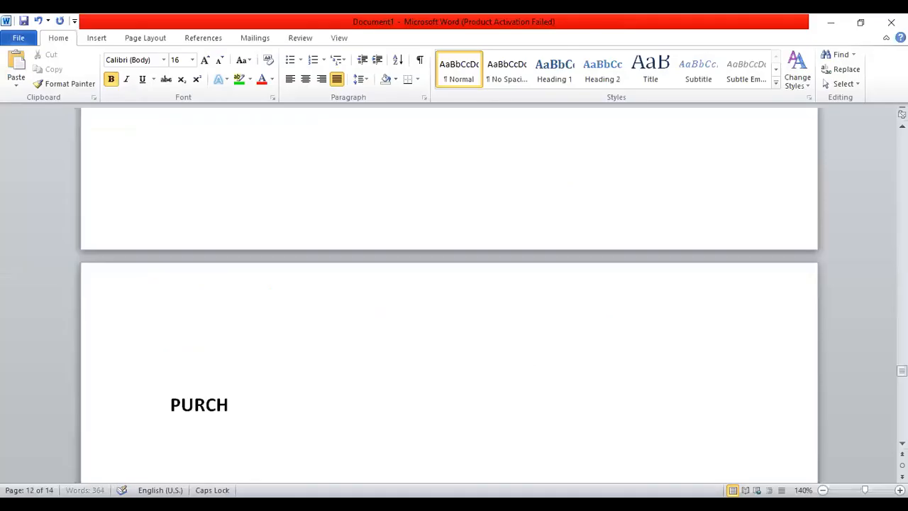
text(ASE V)
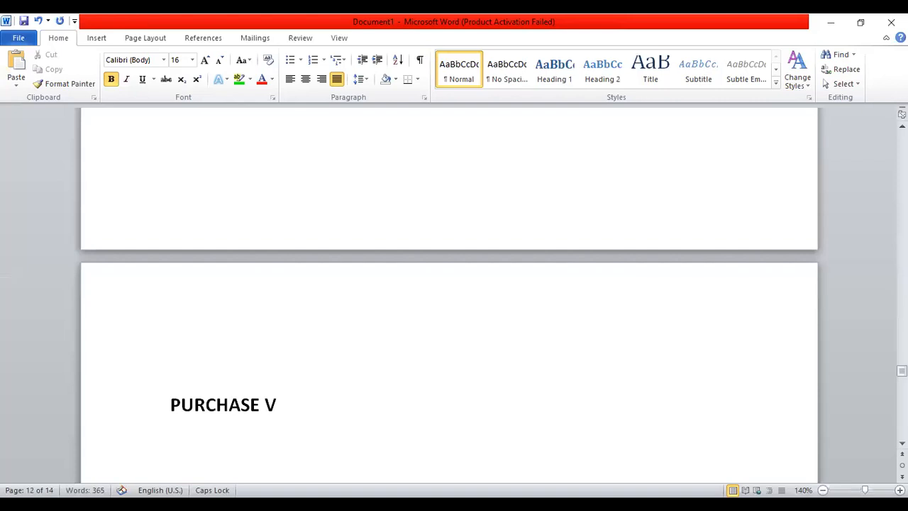
text(OUCHER-)
scroll(453, 283, down, 3)
key(BackSpace)
key(BackSpace)
text(CASH --)
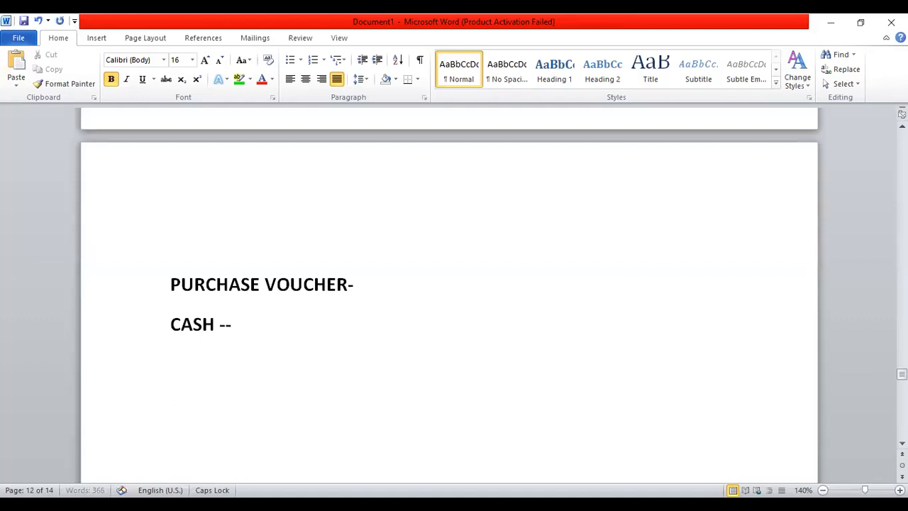
text(---- CASH)
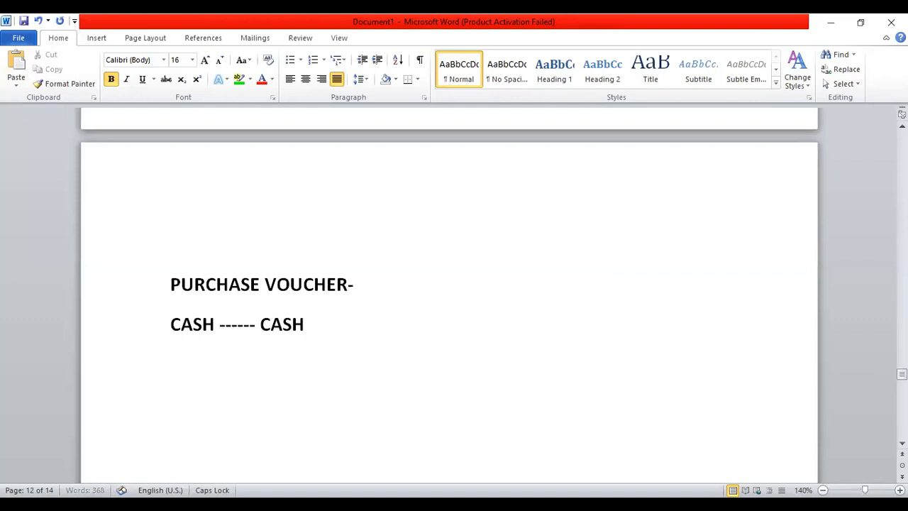
Add the line ON CREDIT - CREDITOR below the cash line
key(Return)
text(ON CREDI)
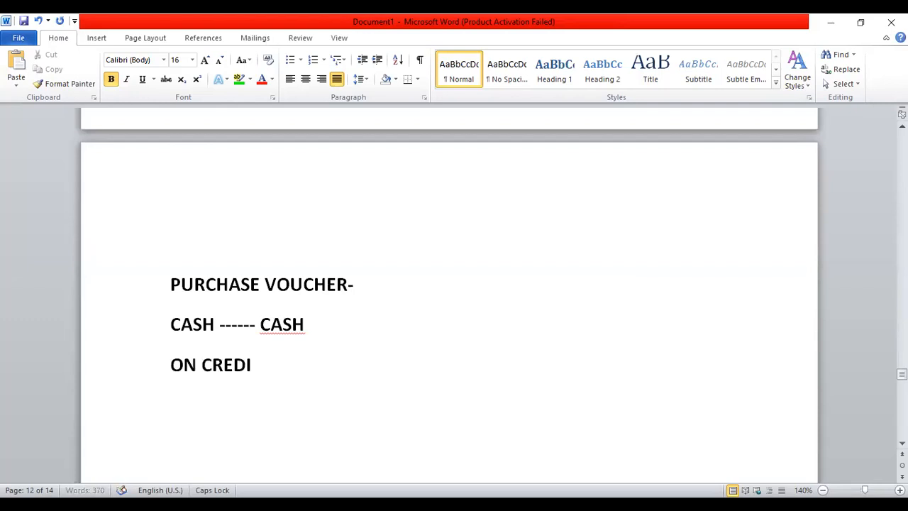
text(T - CRED)
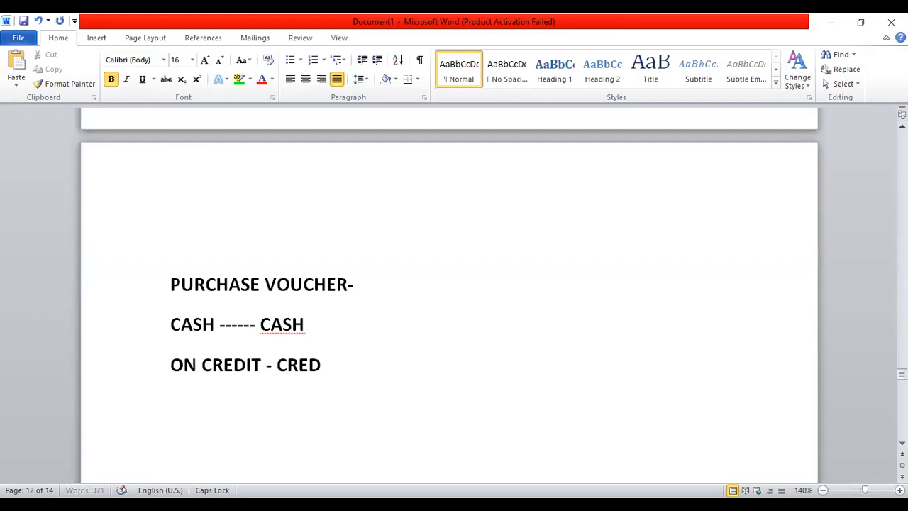
text(ITOR)
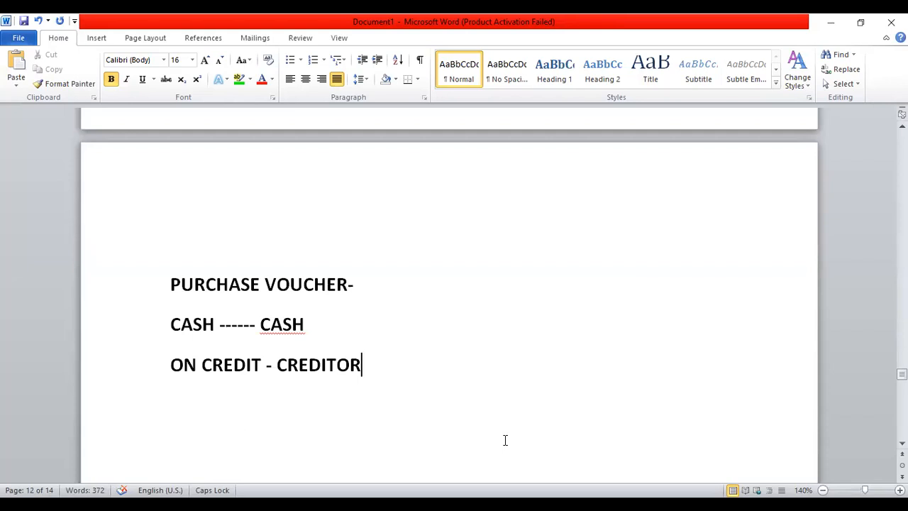
Switch back to Marg ERP and examine the cash and creditor ledgers in the purchase party list
key(alt+Tab)
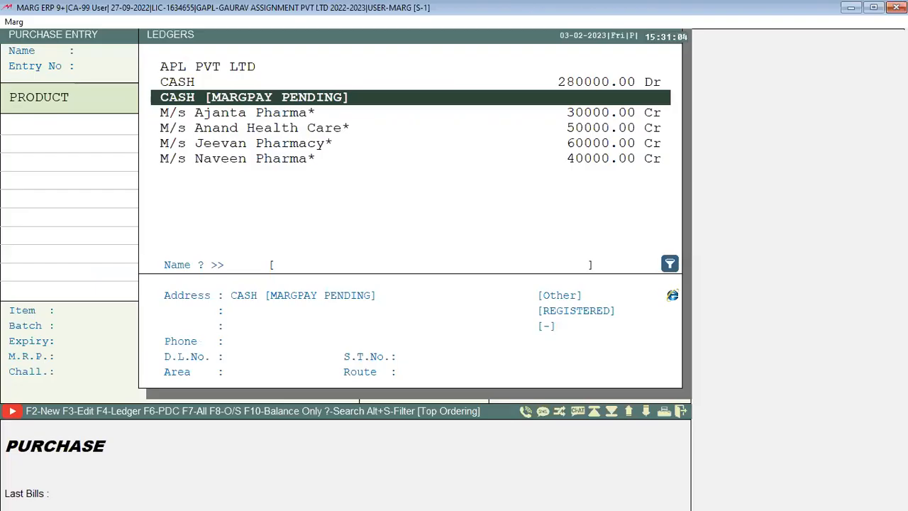
key(Up)
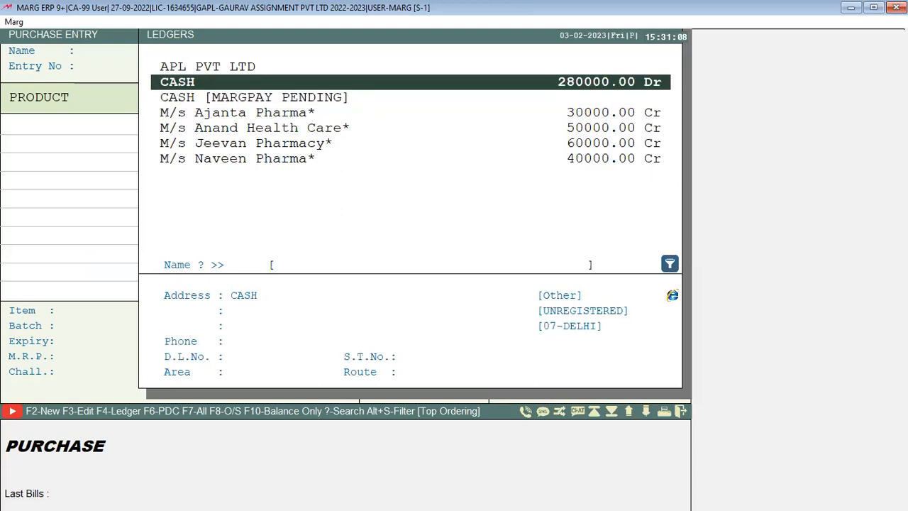
key(Down)
key(Down)
key(Down)
key(Down)
key(Down)
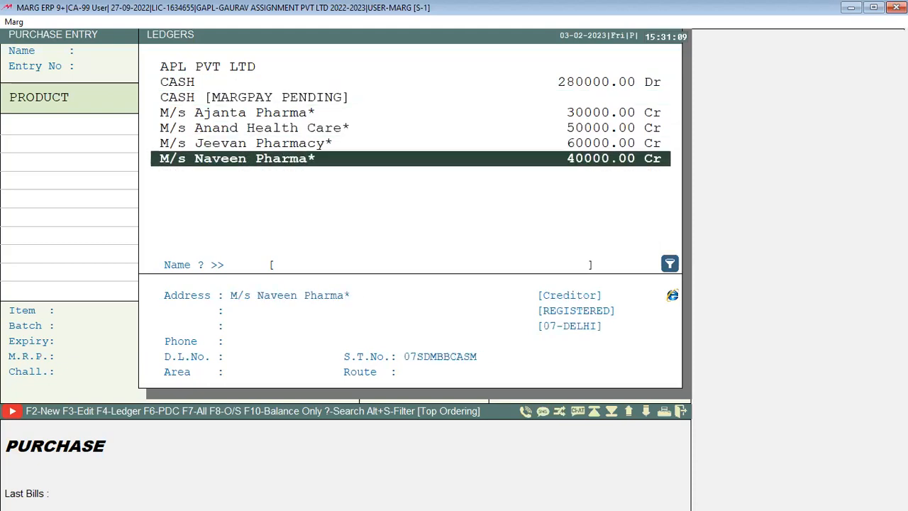
key(Up)
key(Down)
key(Up)
key(Up)
key(Up)
key(Up)
key(Up)
key(Up)
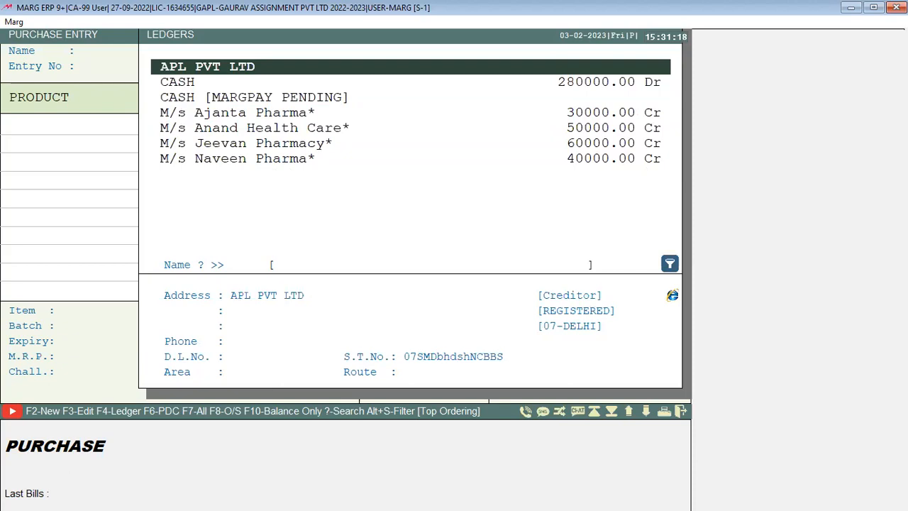
Compare the all-ledgers and balance-only views and return the party list to cash and creditor ledgers
key(F7)
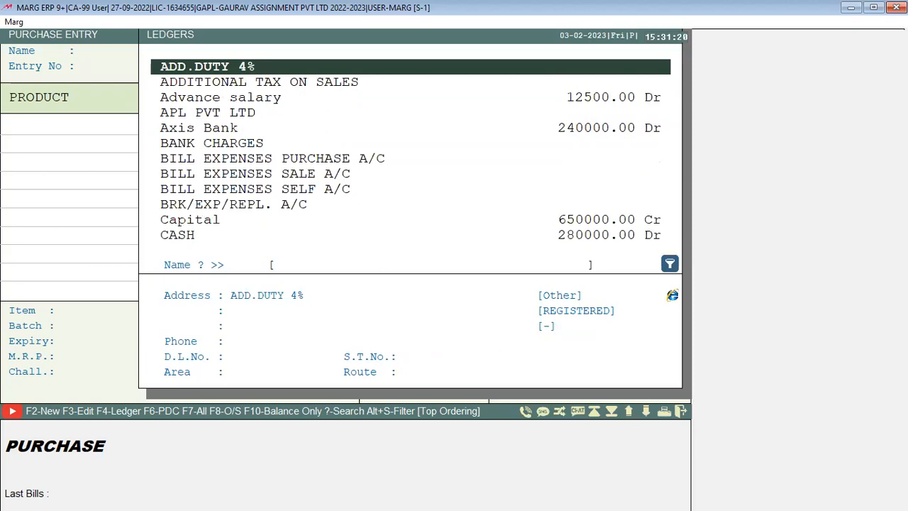
key(F10)
key(Down)
key(Down)
key(Down)
key(Down)
key(Down)
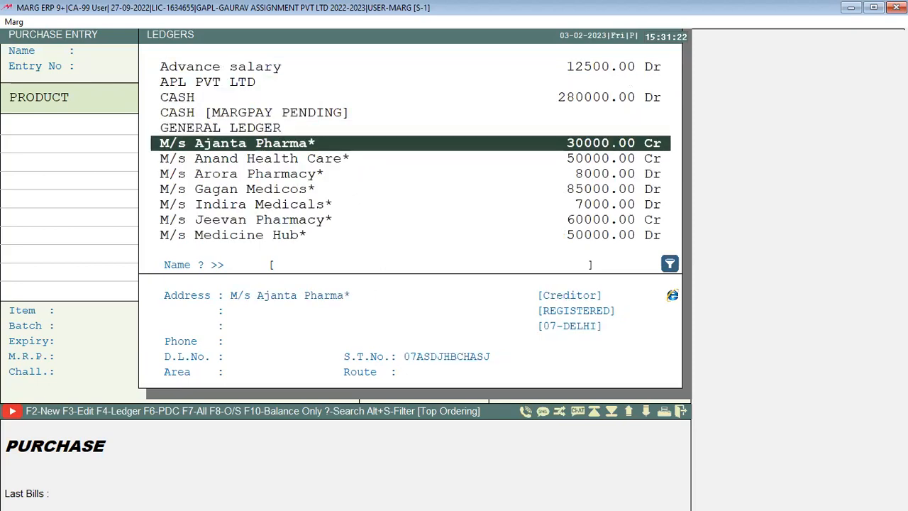
key(Up)
key(Up)
key(F8)
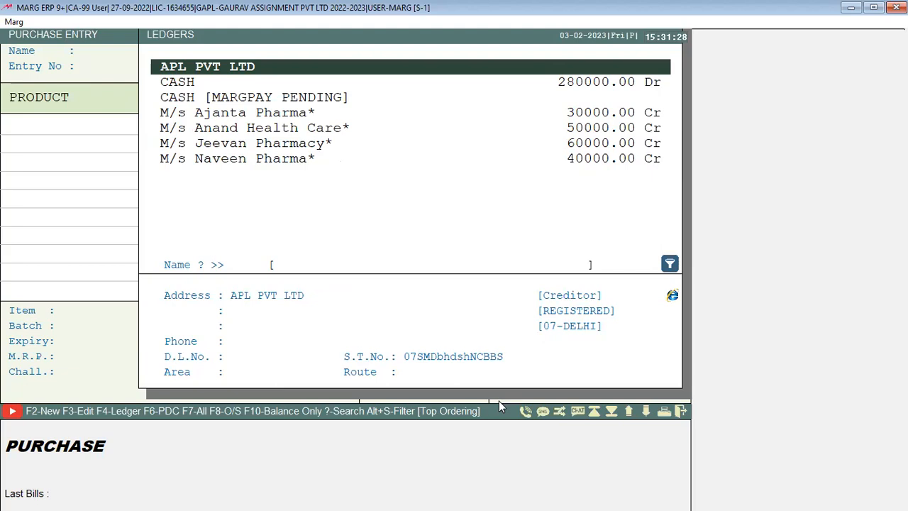
Review the supplier ledgers and select APL PVT LTD as the party for the 03-02-2023 purchase
key(Down)
key(Down)
key(Down)
key(Down)
key(Down)
key(Up)
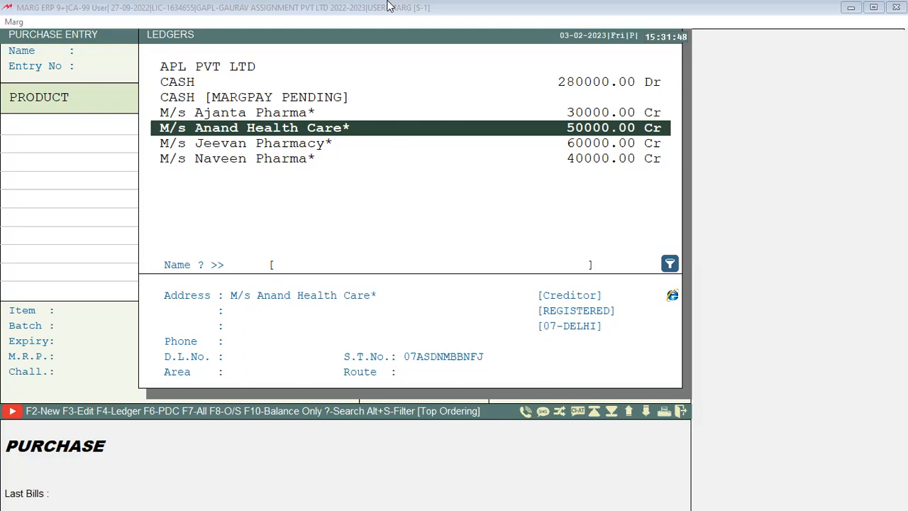
click(388, 5)
key(Up)
key(Up)
key(Up)
key(Up)
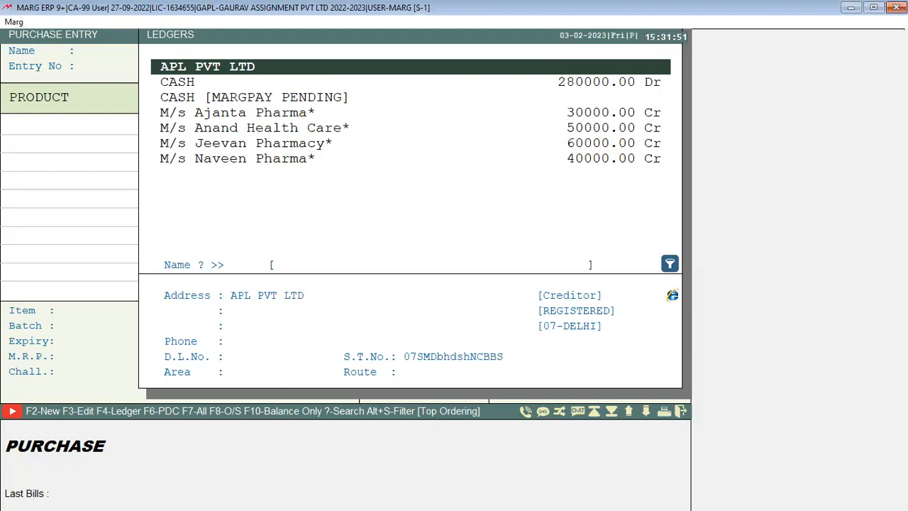
key(Return)
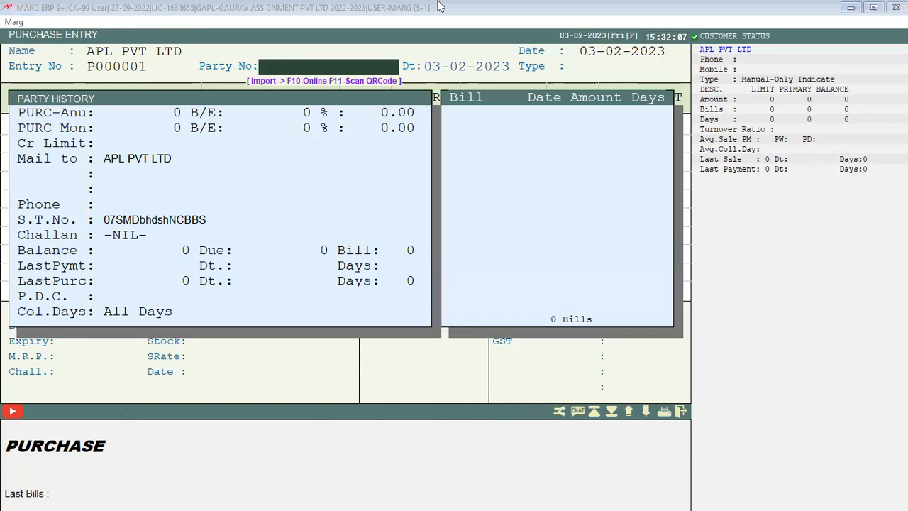
Back out of the purchase header and select APL PVT LTD as the party again
click(355, 11)
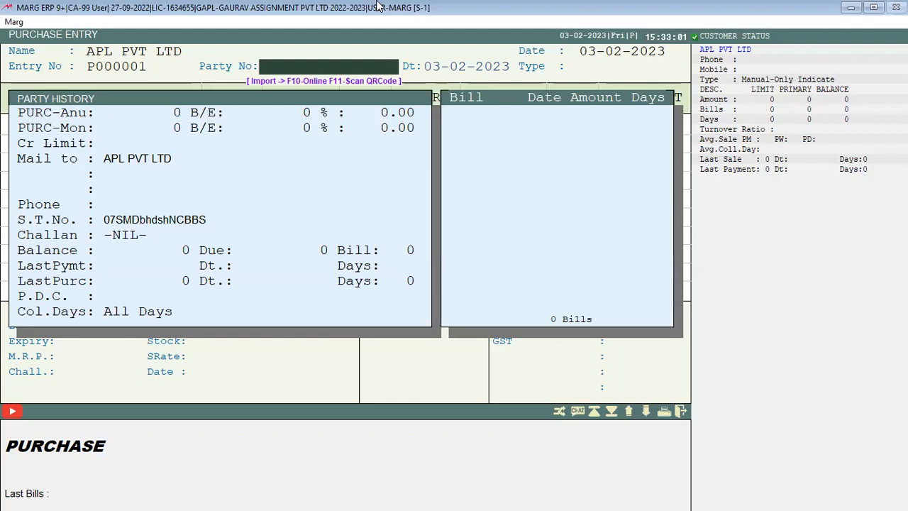
key(Return)
key(Escape)
key(Return)
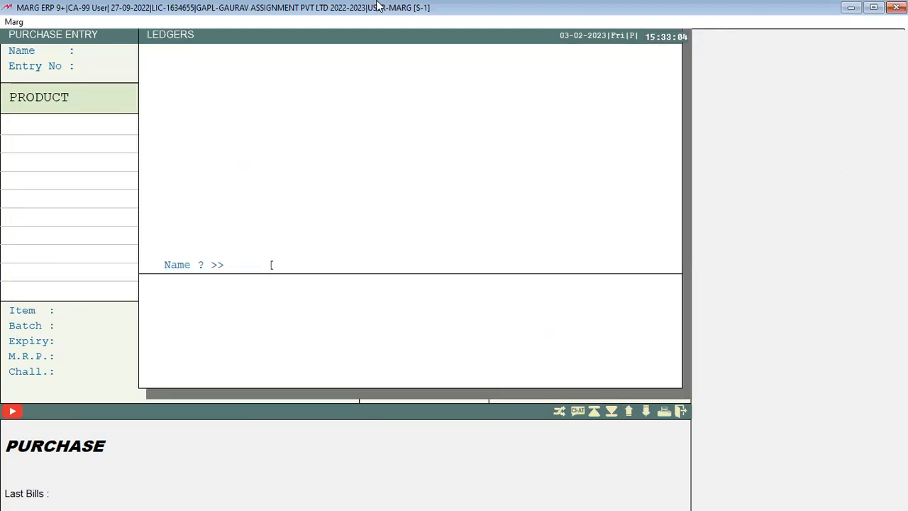
key(Return)
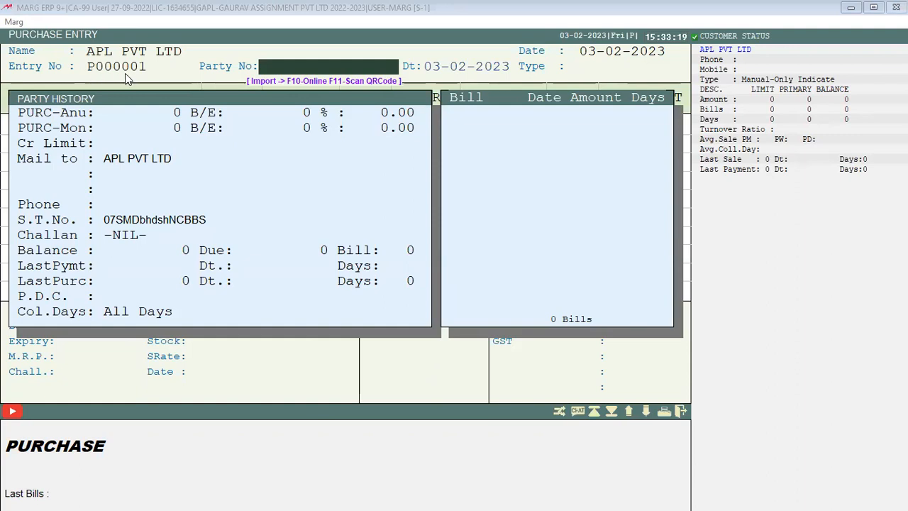
Search all Control Room settings for "ENTRY NUMBER"
click(145, 6)
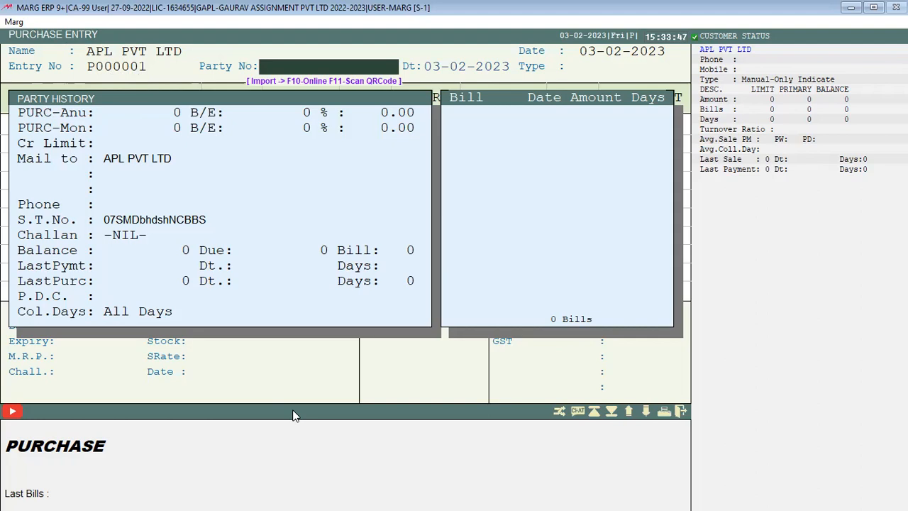
key(F10)
text(ENTRY)
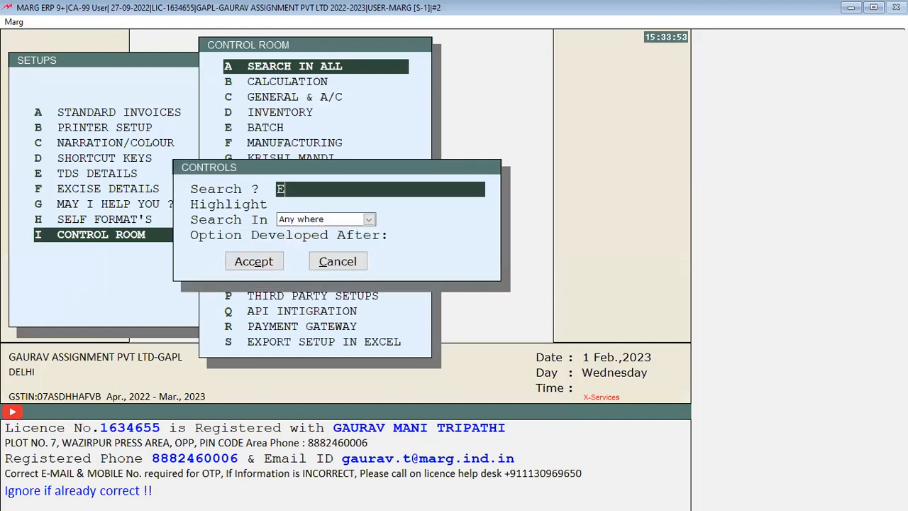
text( NUMBER)
key(Return)
key(Return)
key(Return)
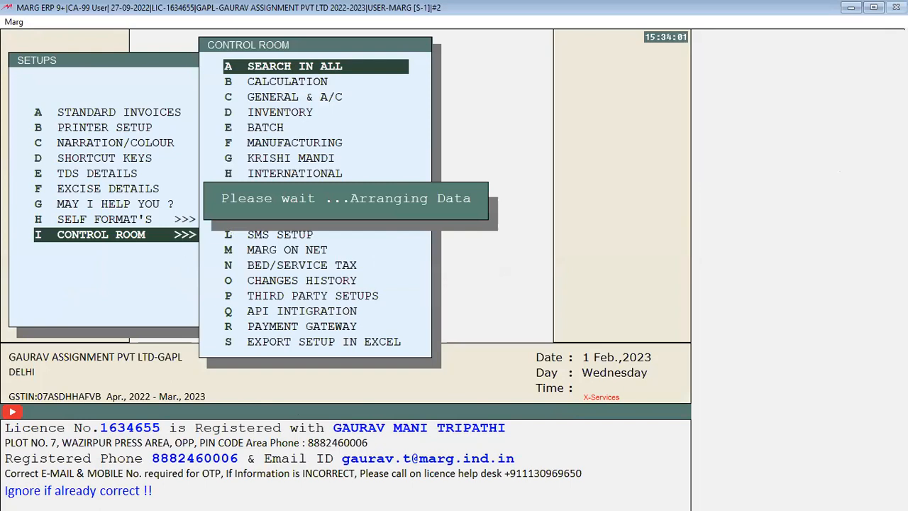
Set the option "Entry number required on Y-Purchase/Receive N-No W-All" to N and save the control settings
key(Return)
key(Return)
key(Up)
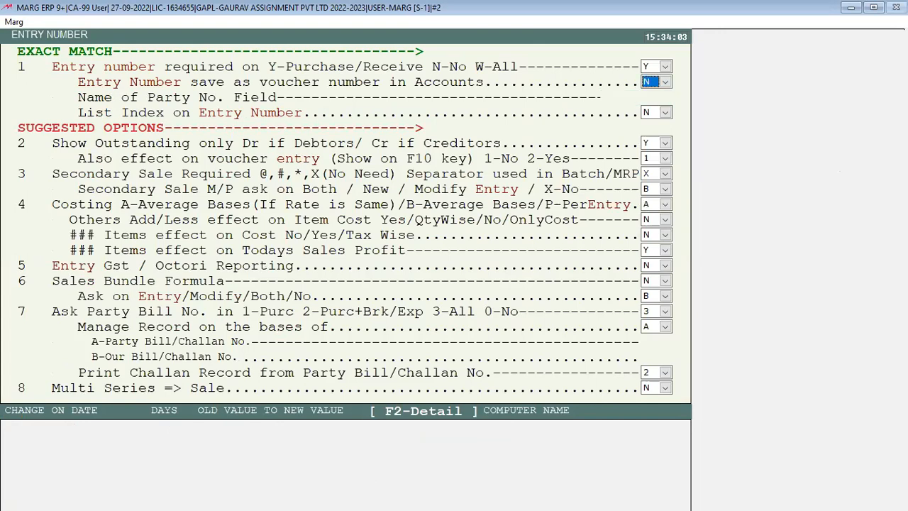
key(Up)
key(n)
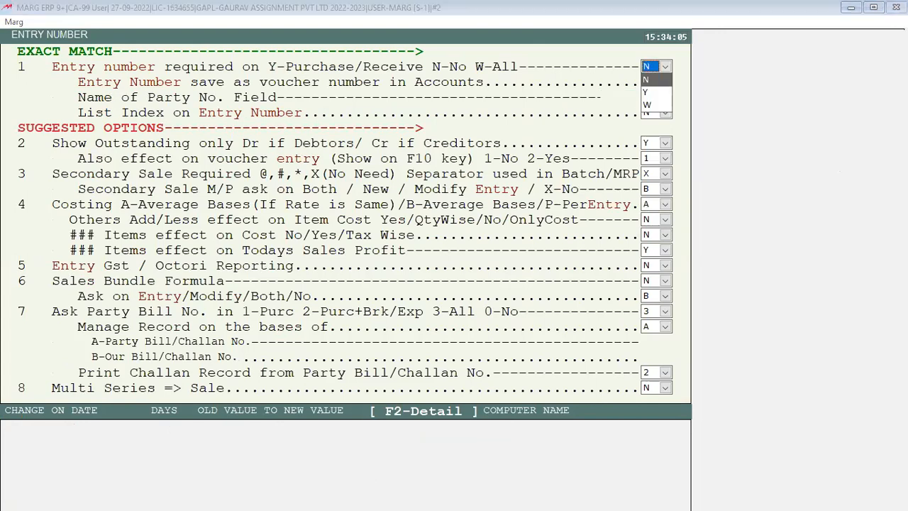
key(Escape)
key(Escape)
key(Return)
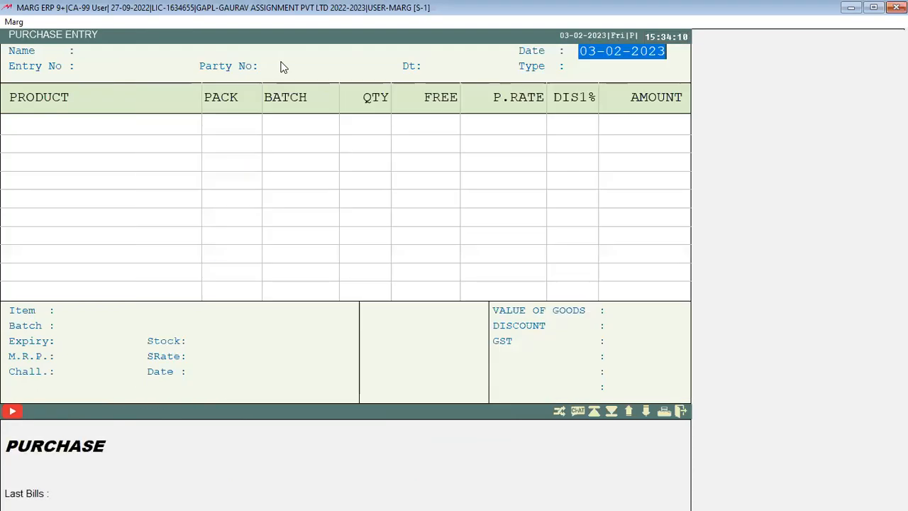
Close the open purchase entry and start a new purchase dated 03-02-2023 with APL PVT LTD as the party
key(Escape)
key(Escape)
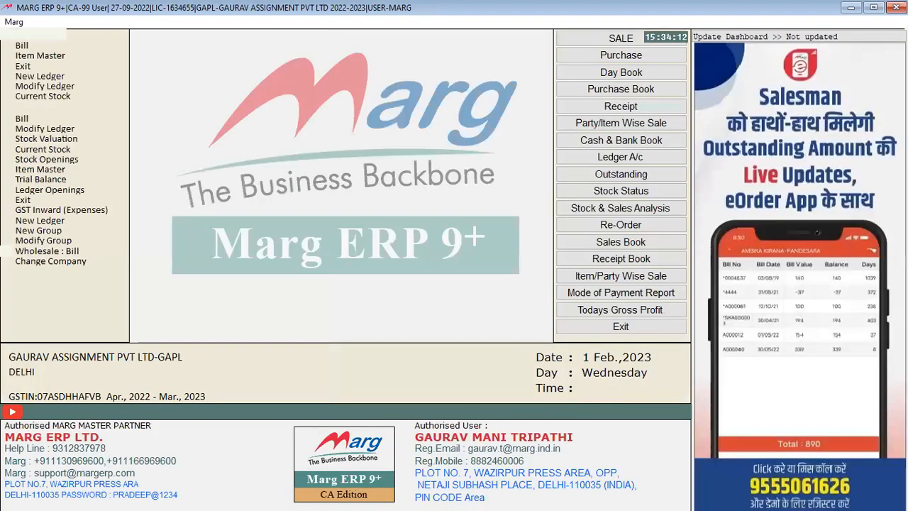
key(alt+t)
key(Down)
key(Down)
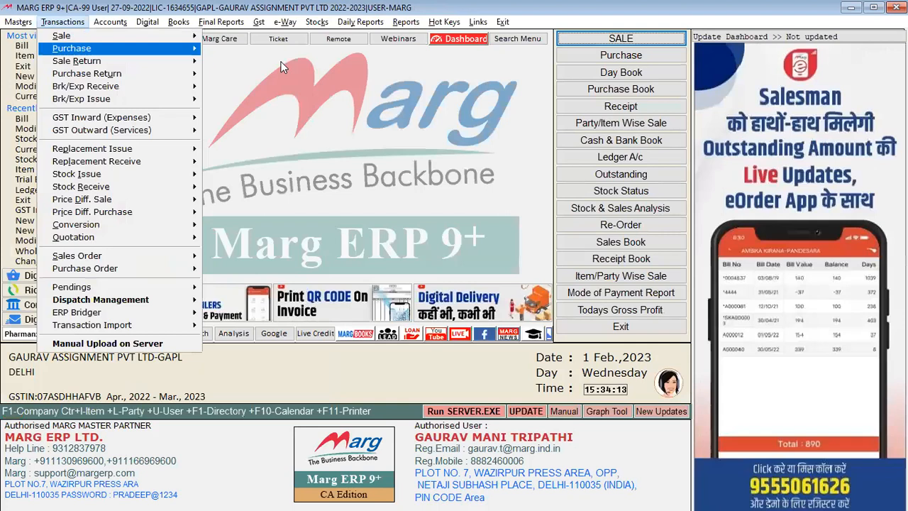
key(Return)
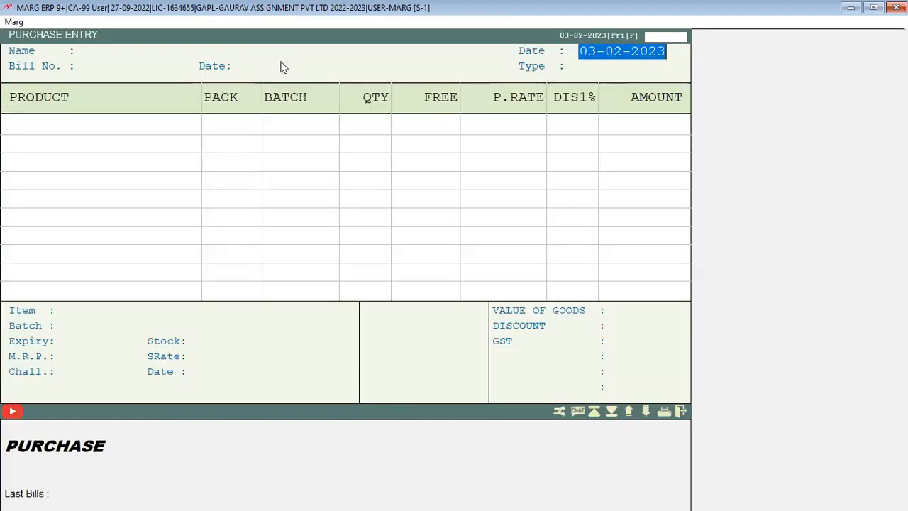
key(Return)
key(Return)
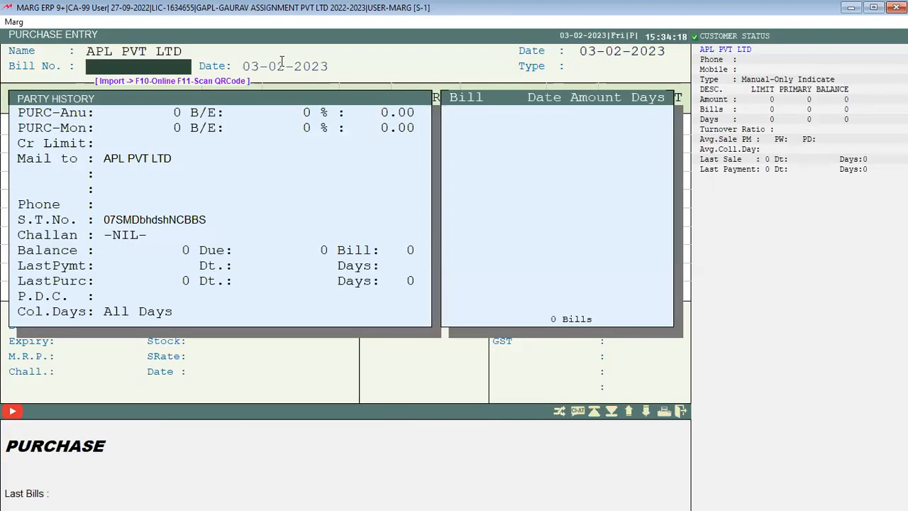